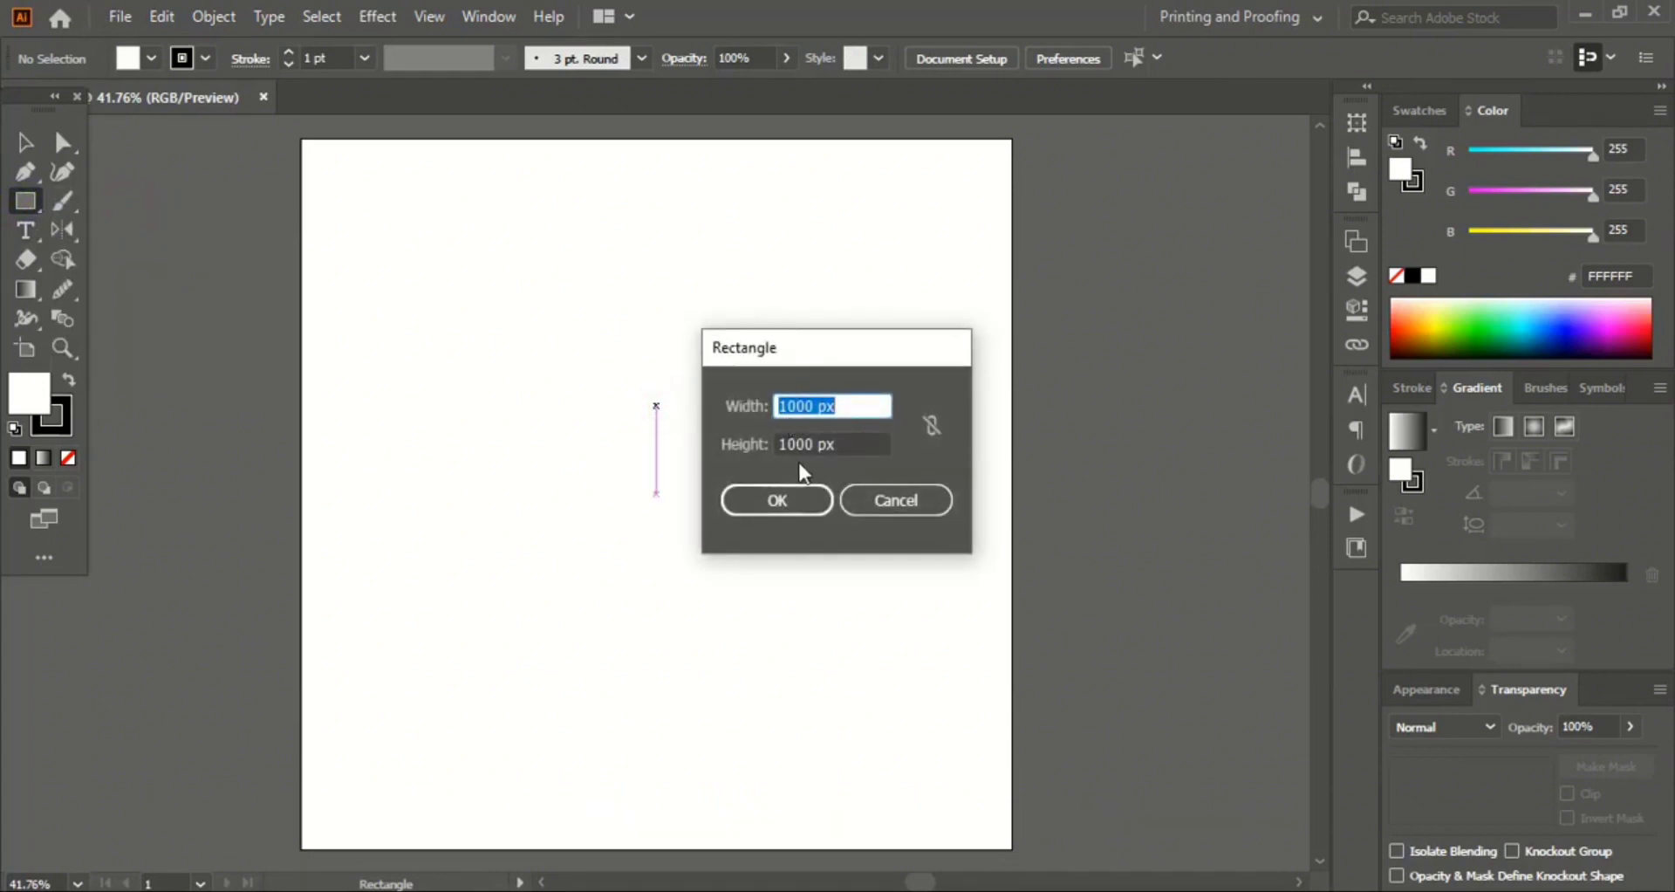
# Step: Create a 1000 × 1000 px rectangle with a cyan 0EFFFF fill and no stroke, and centre it on the artboard
pyautogui.click(775, 498)
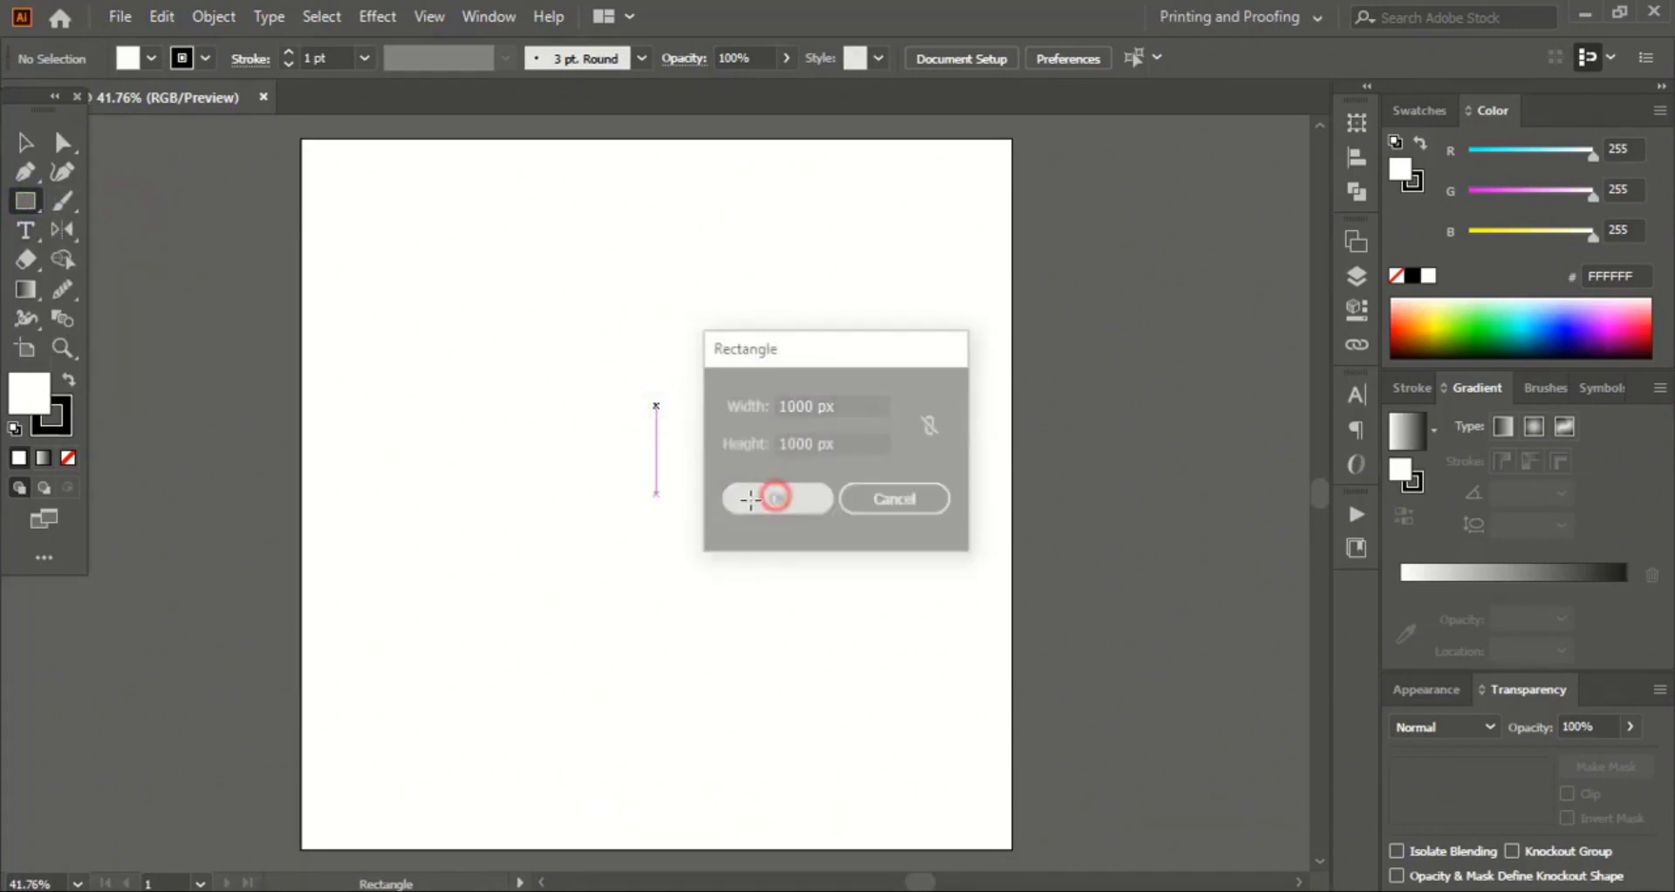
pyautogui.click(1476, 152)
pyautogui.click(54, 417)
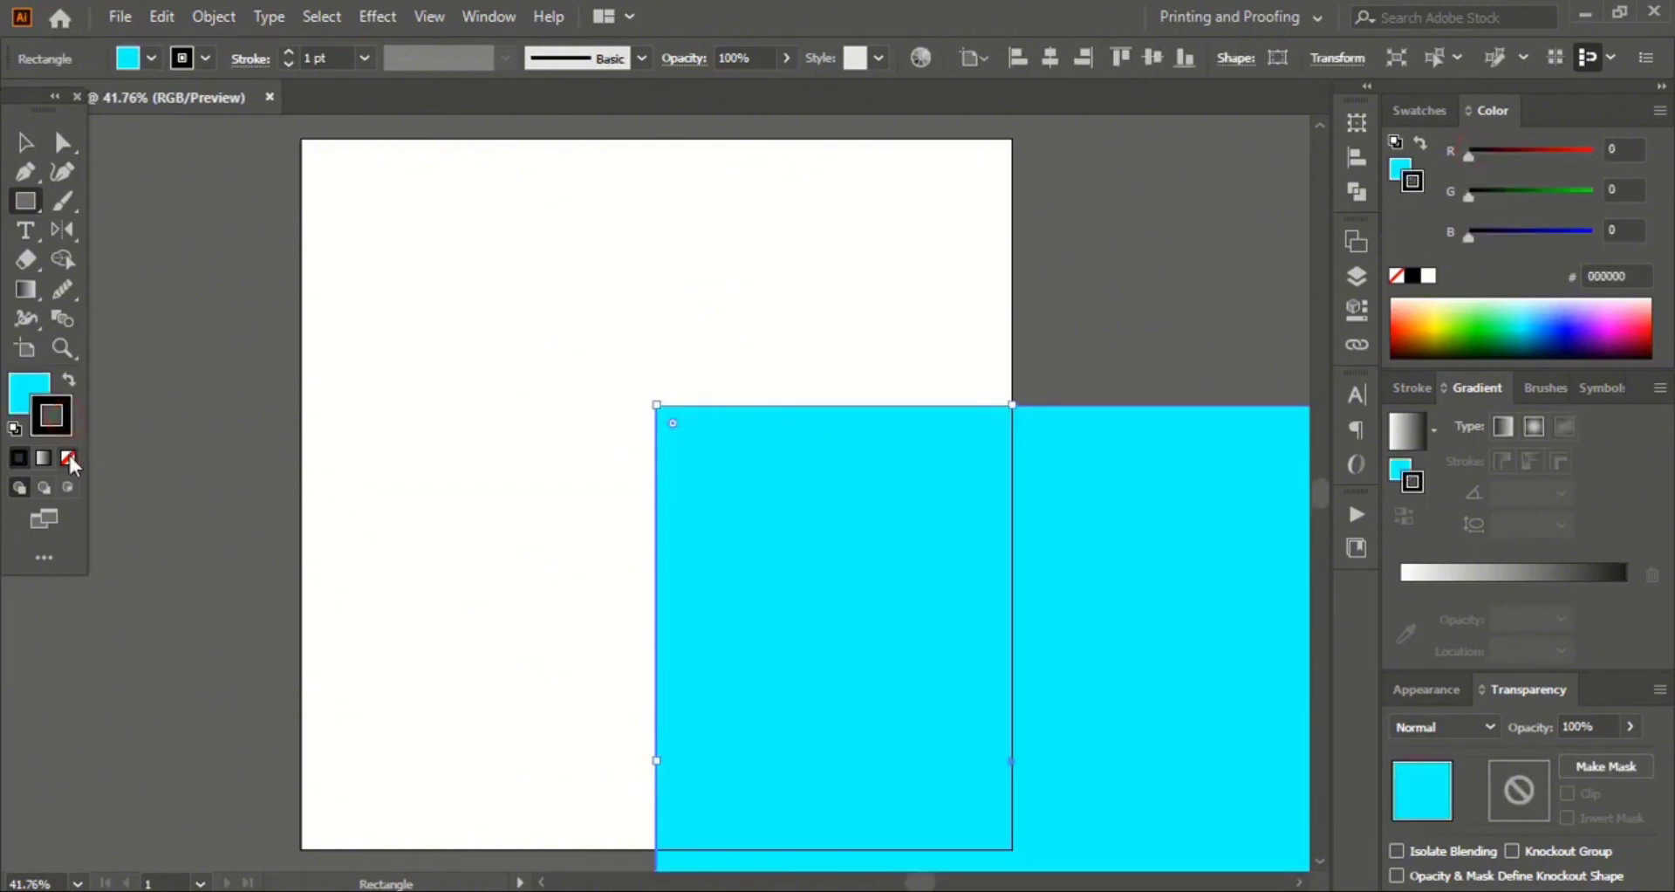
pyautogui.click(68, 457)
pyautogui.click(29, 388)
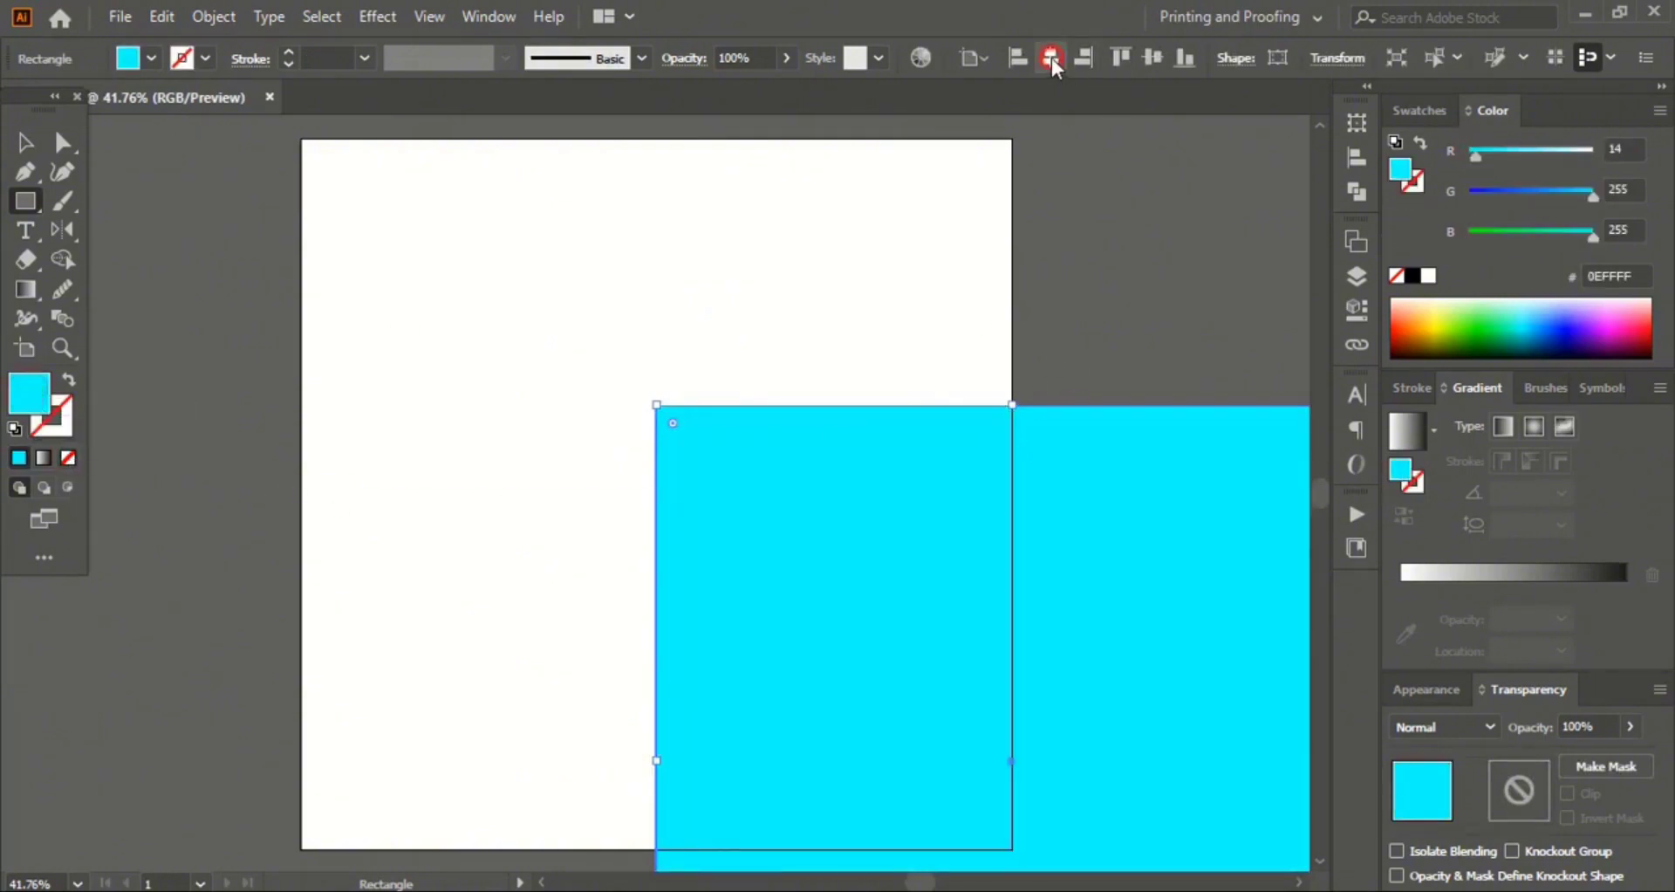
pyautogui.click(1052, 58)
pyautogui.click(1151, 57)
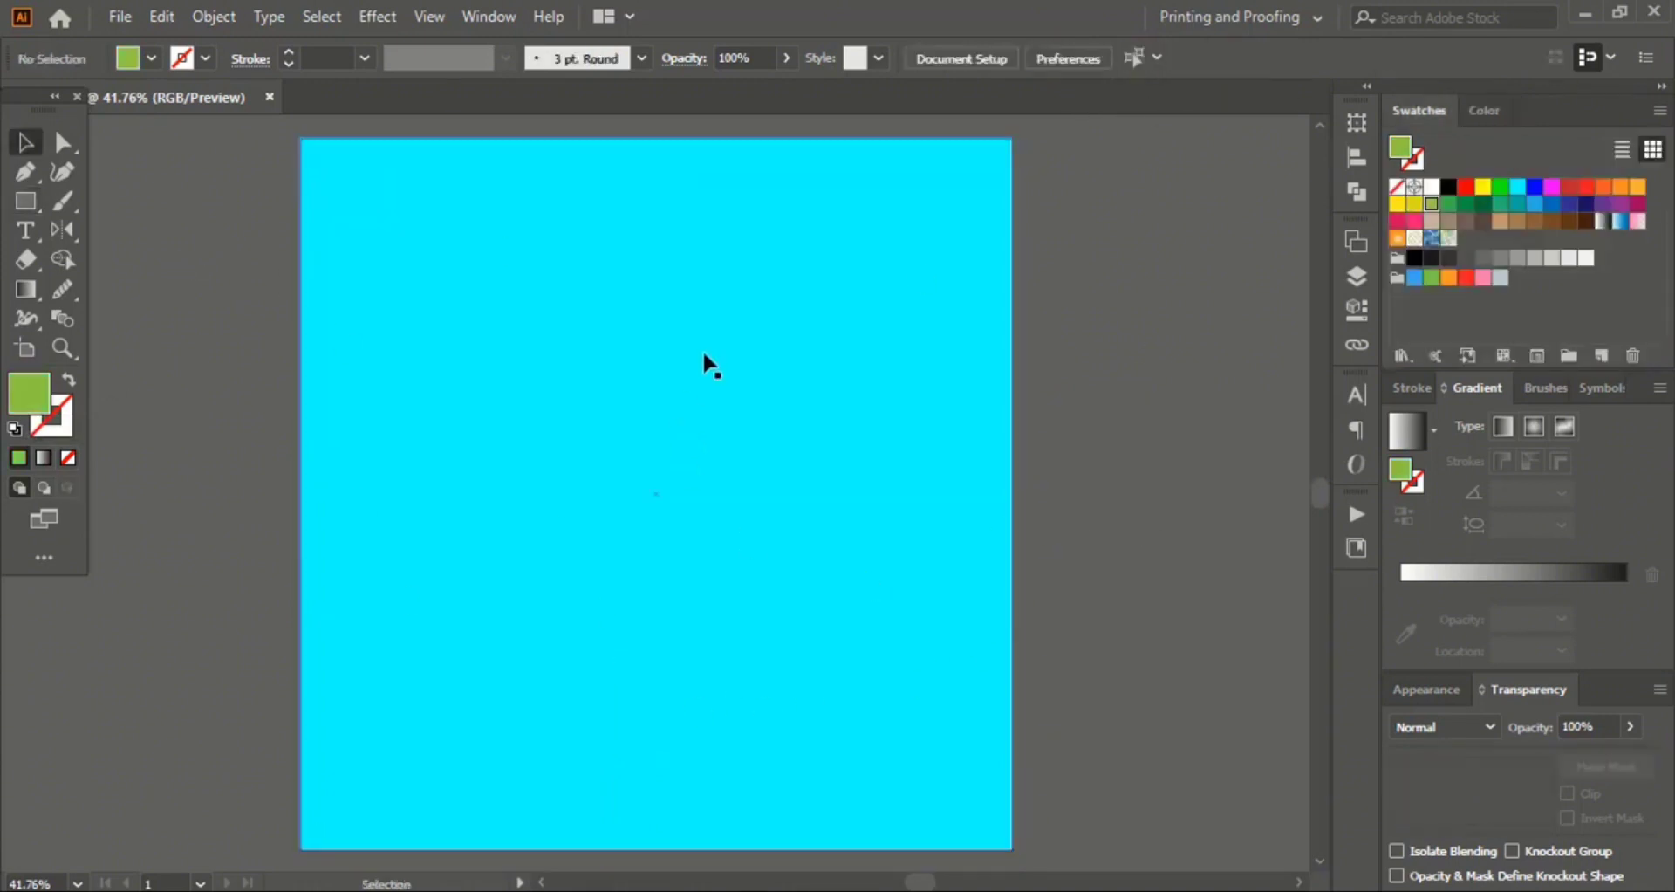
# Step: Duplicate the cyan square slightly downward, fill the copy with tan, and shorten it to about 520 px high
pyautogui.press('alt')
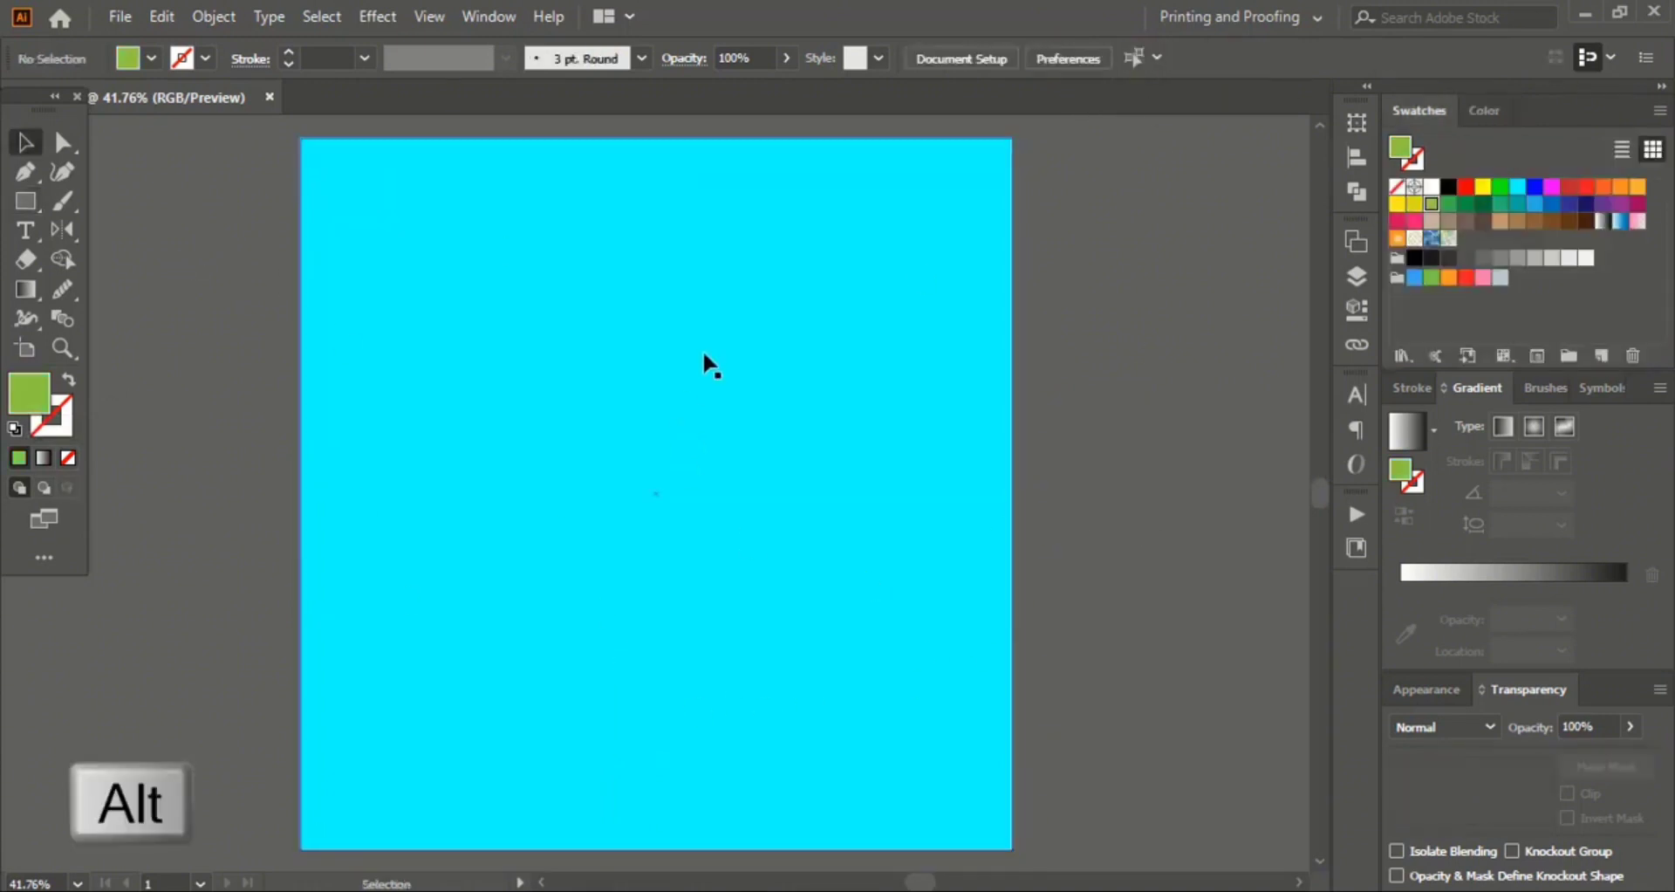
pyautogui.moveTo(704, 354); pyautogui.dragTo(703, 425)
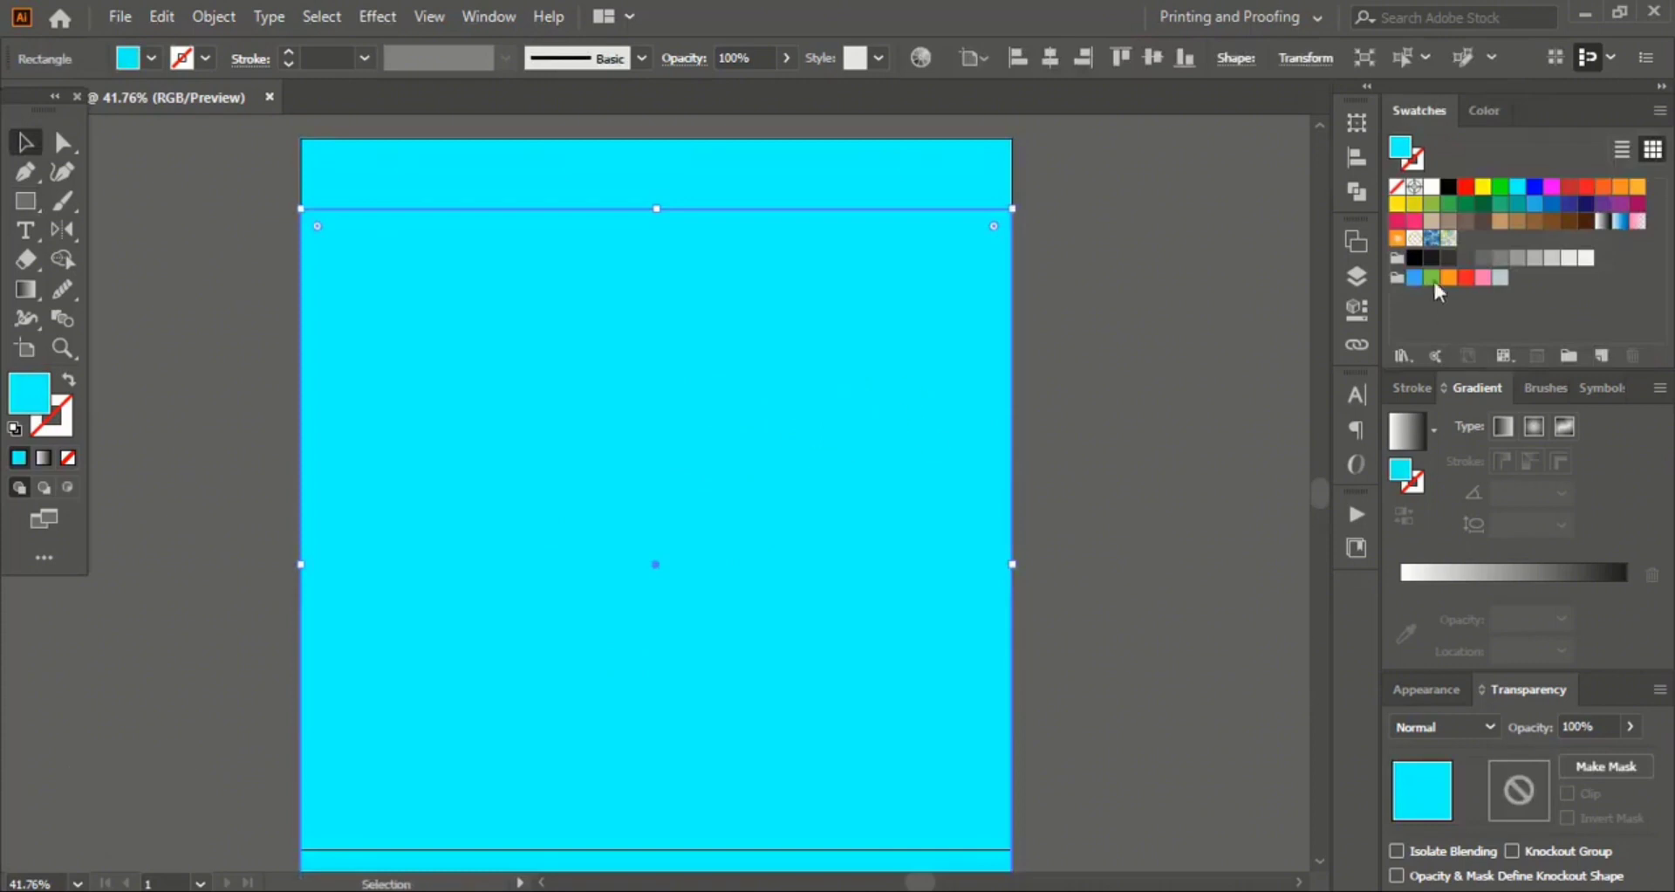
pyautogui.click(1431, 228)
pyautogui.scroll(-2, 724, 732)
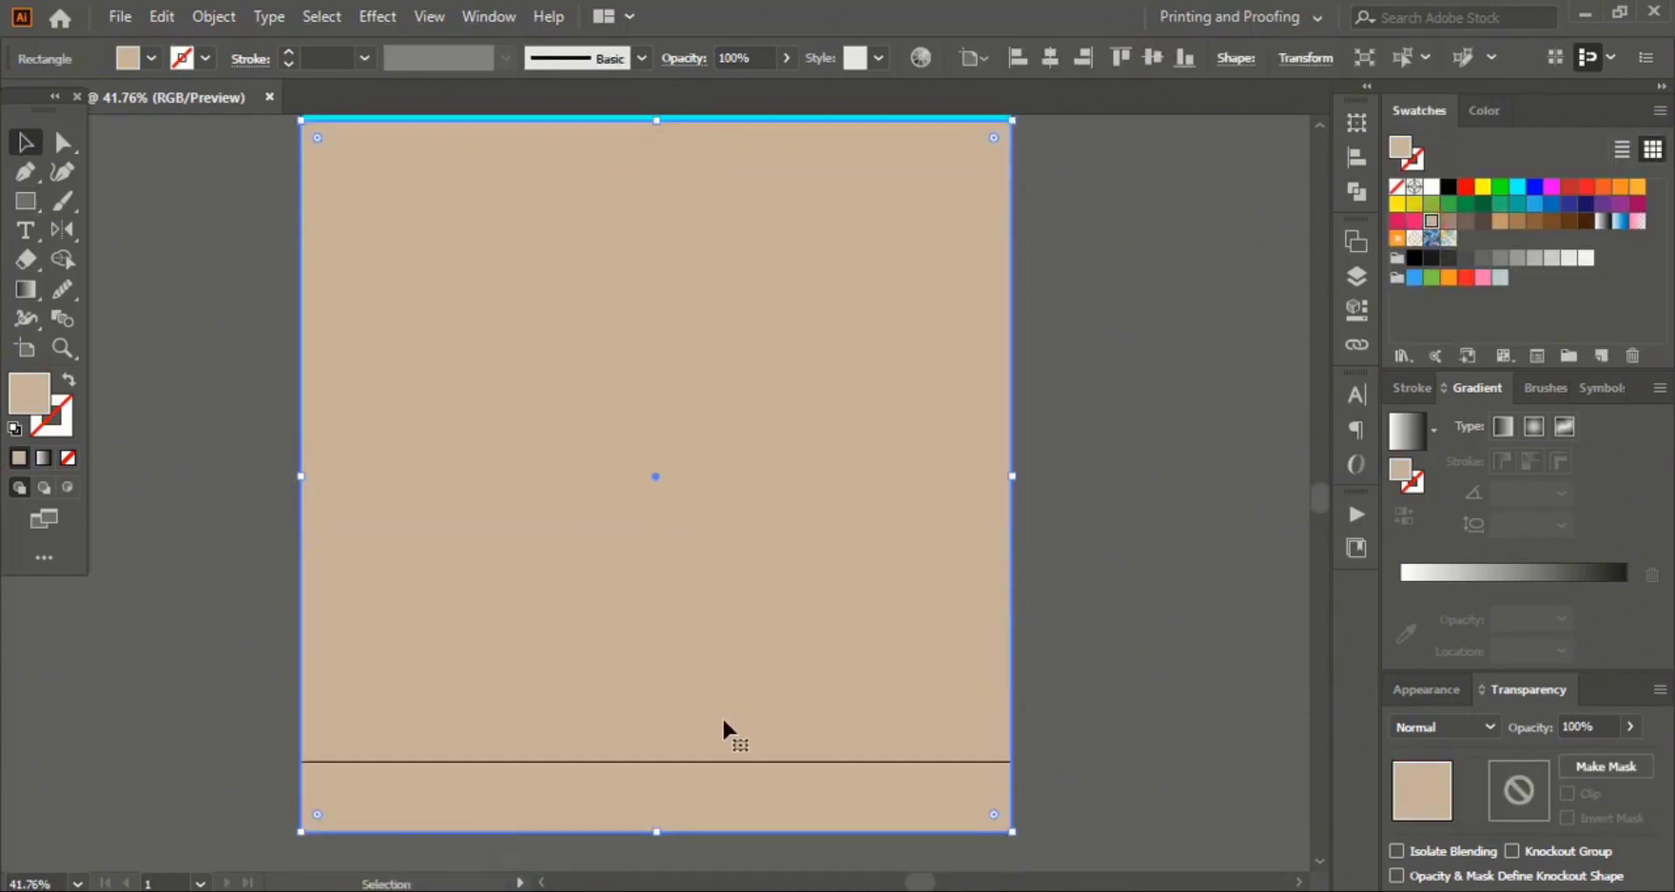
pyautogui.moveTo(660, 833); pyautogui.dragTo(677, 489)
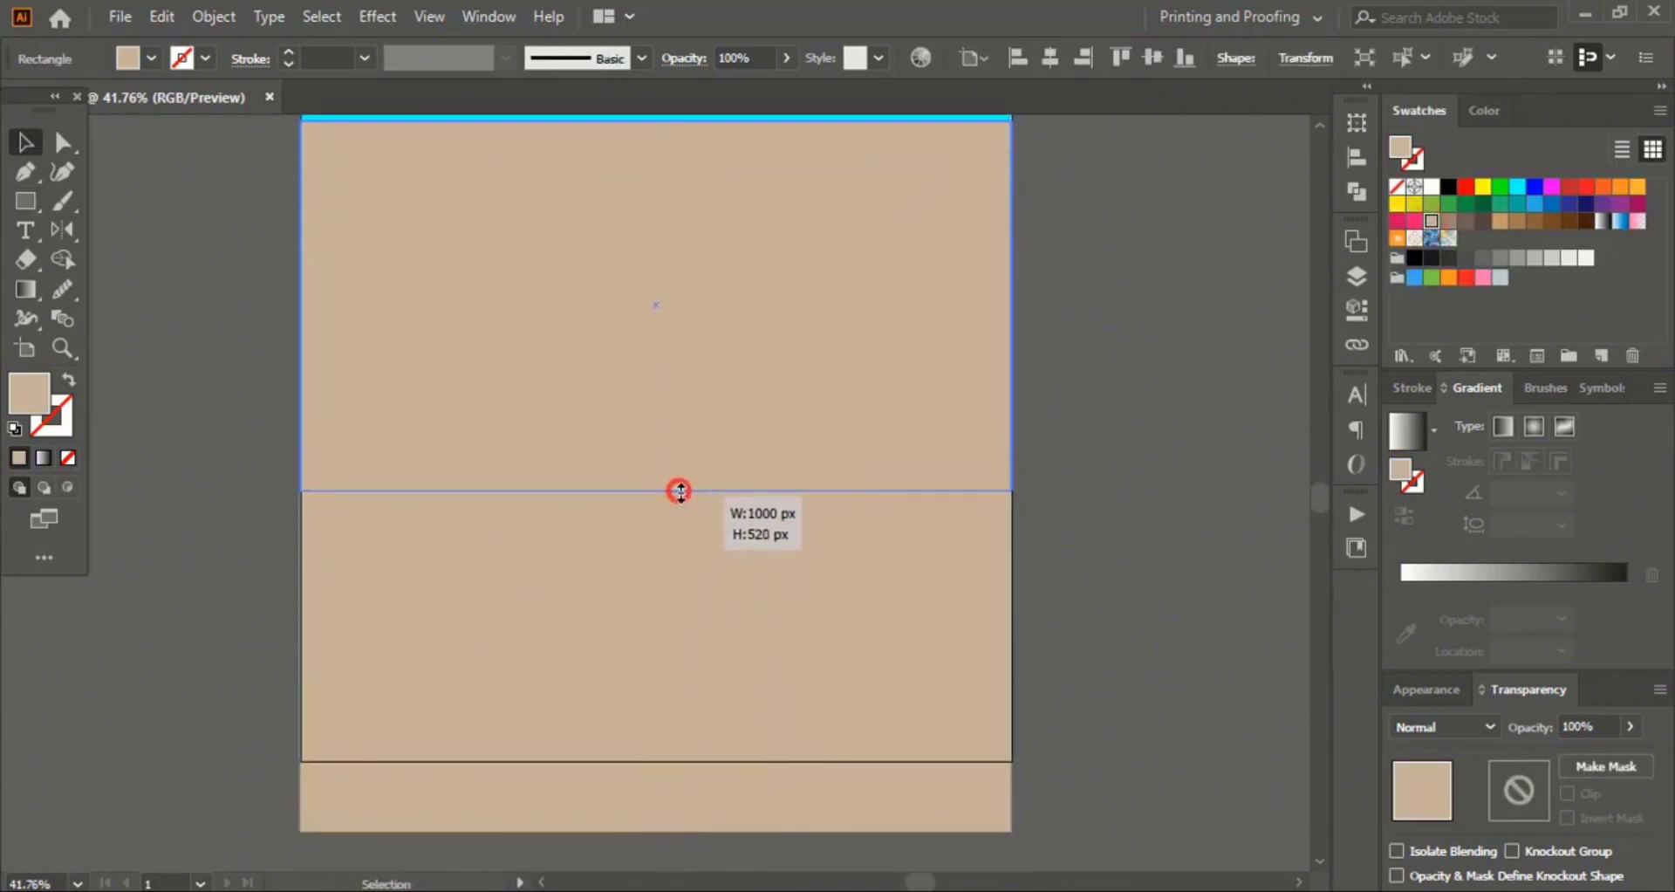
pyautogui.scroll(3, 897, 537)
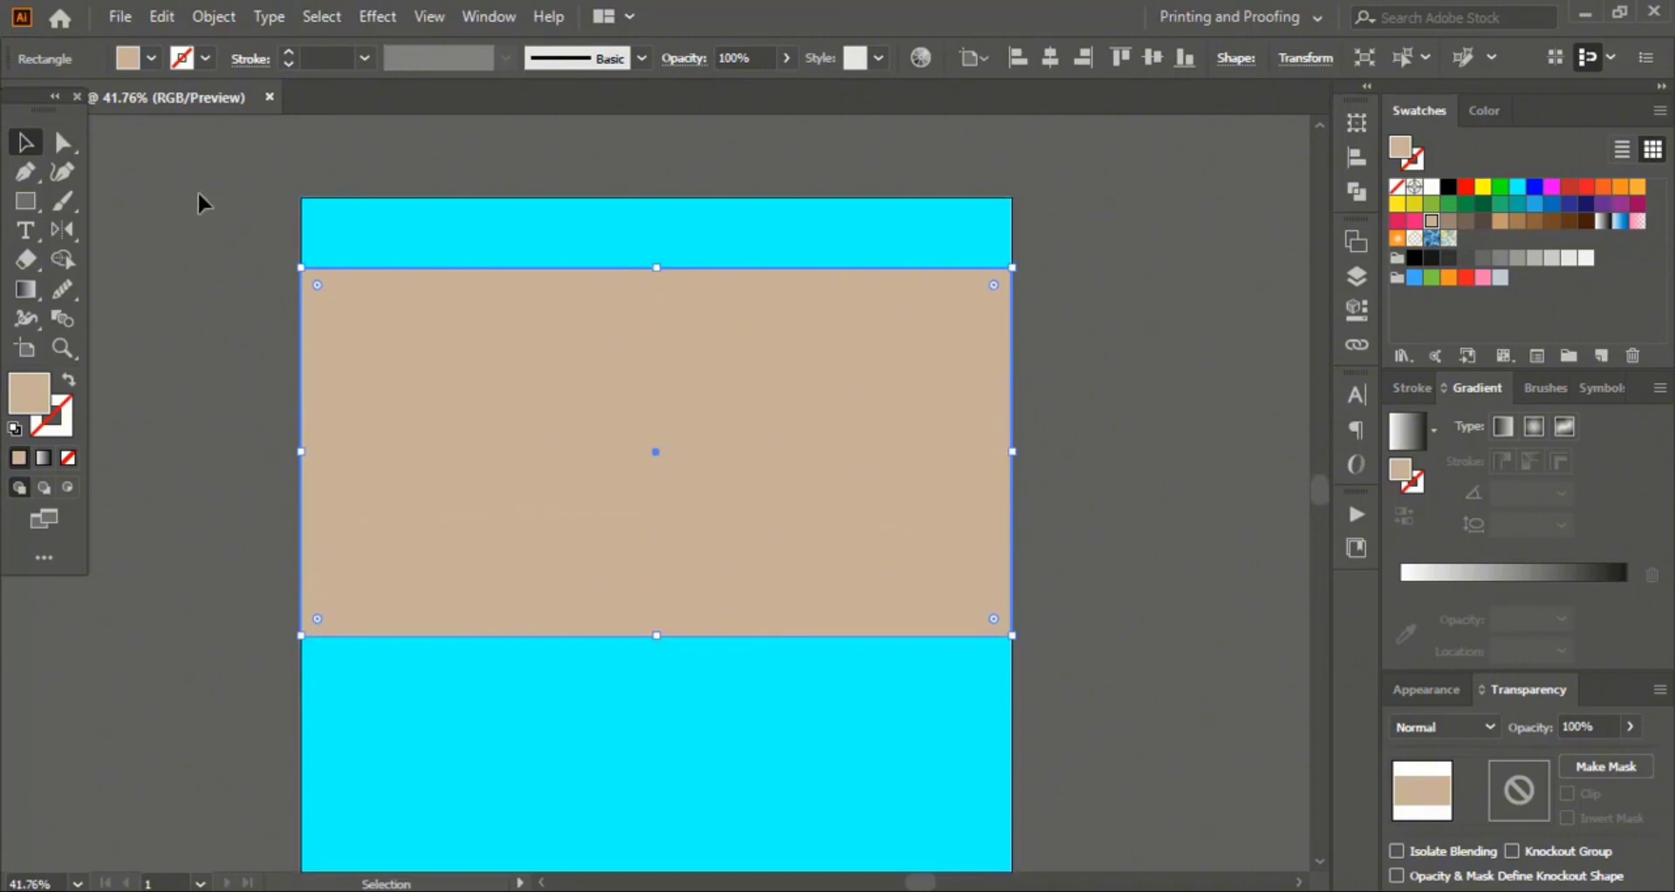
# Step: Shear the tan rectangle vertically into a parallelogram that rises toward its right side
pyautogui.click(65, 234)
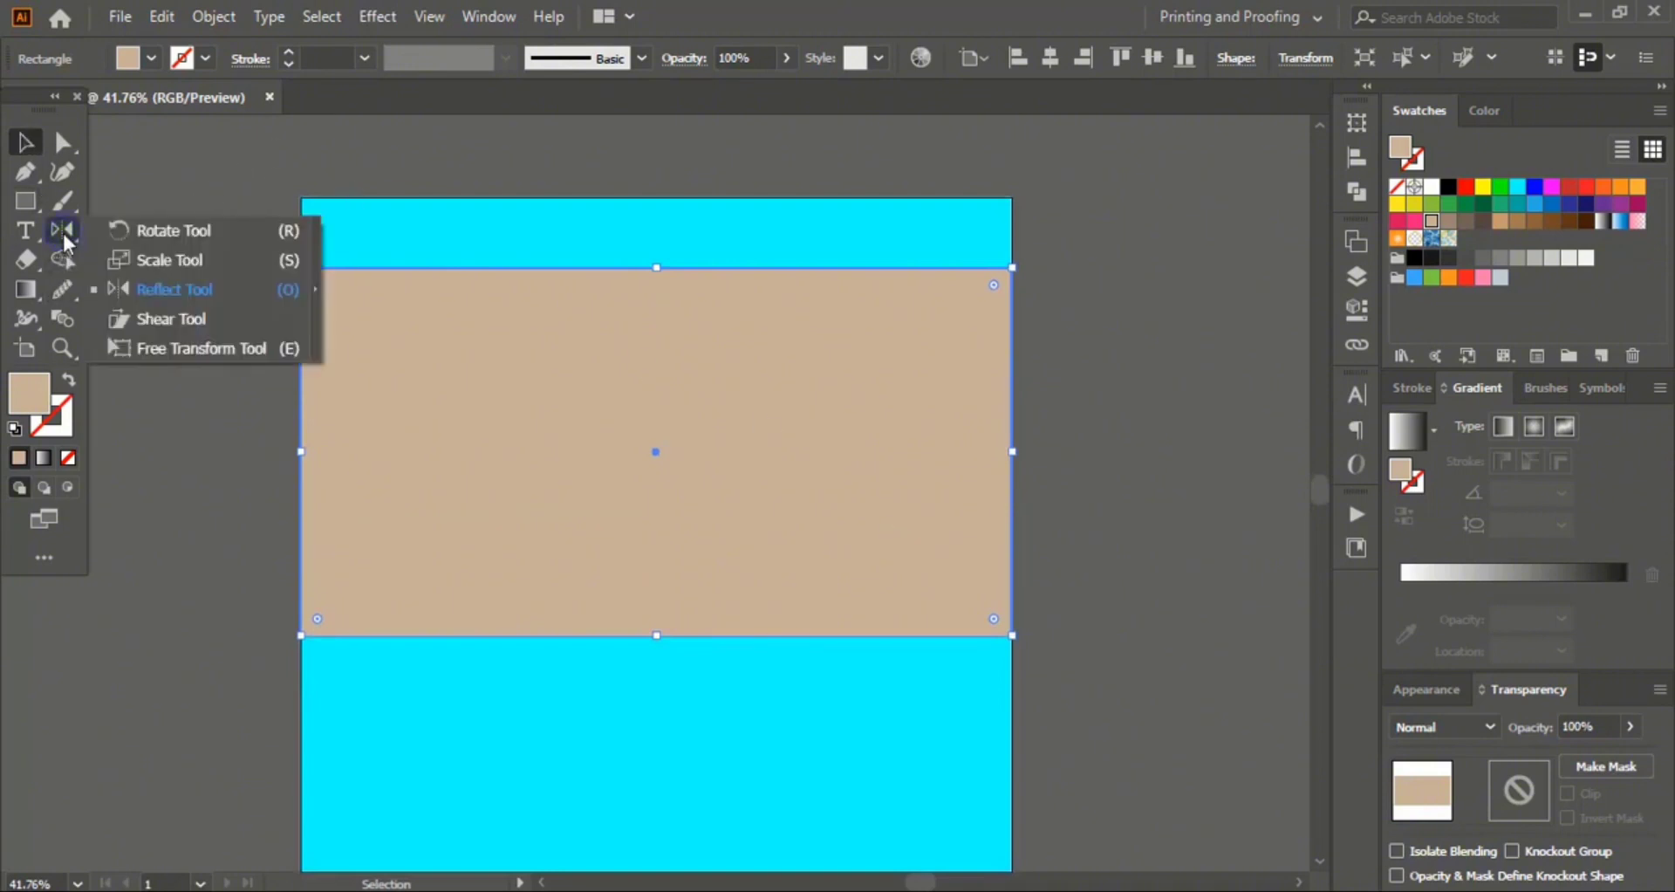
pyautogui.click(207, 318)
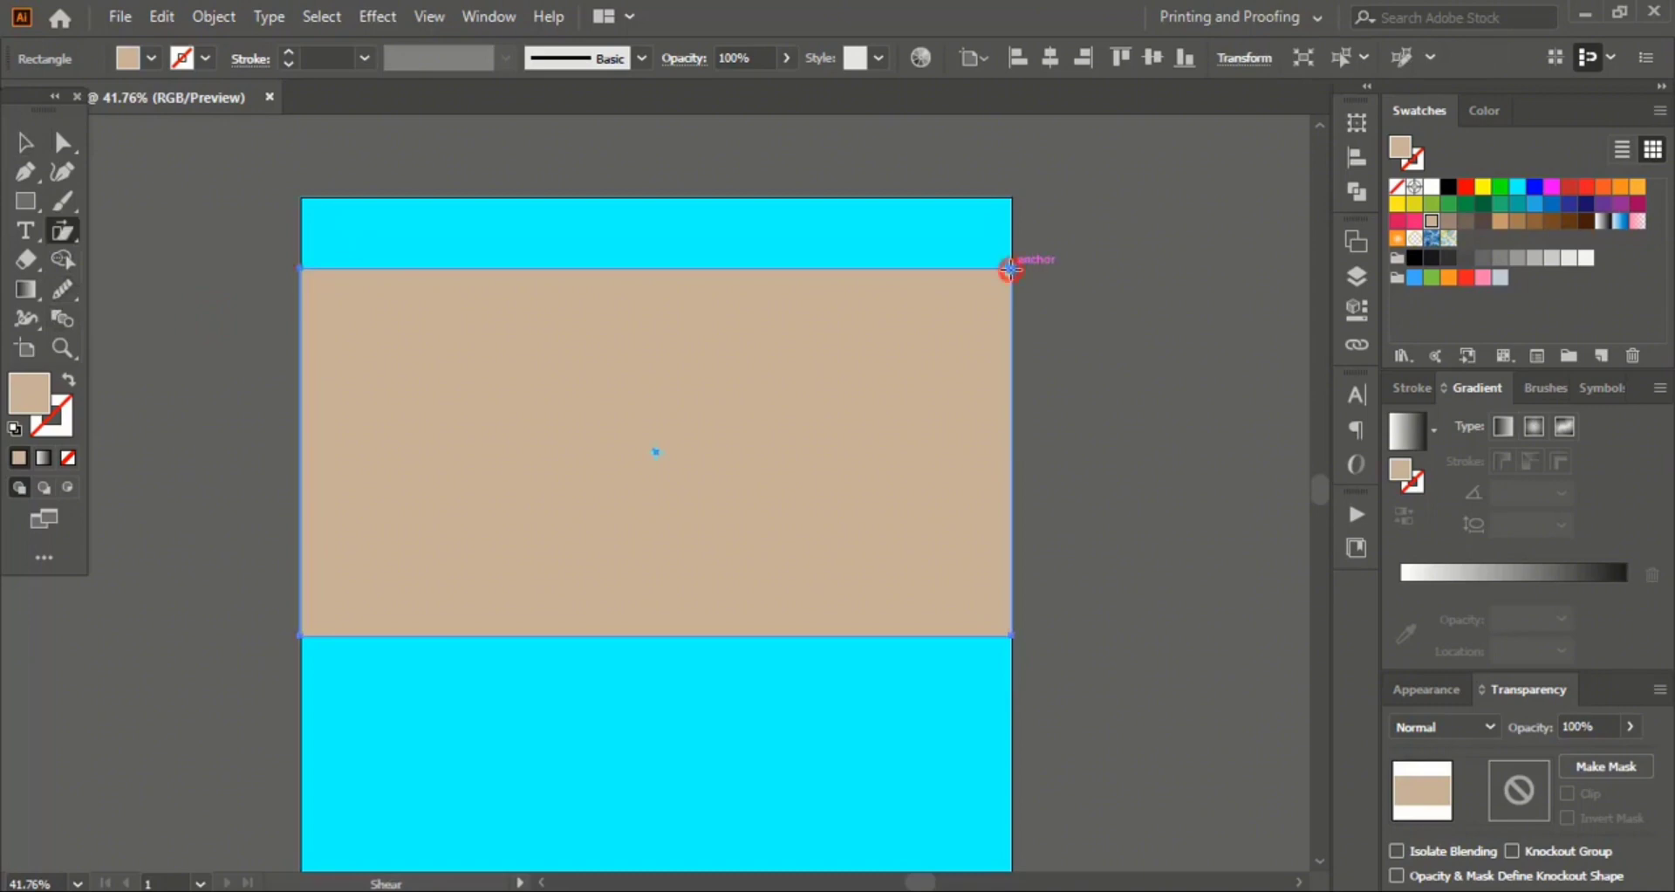
pyautogui.moveTo(1010, 271); pyautogui.dragTo(1011, 157)
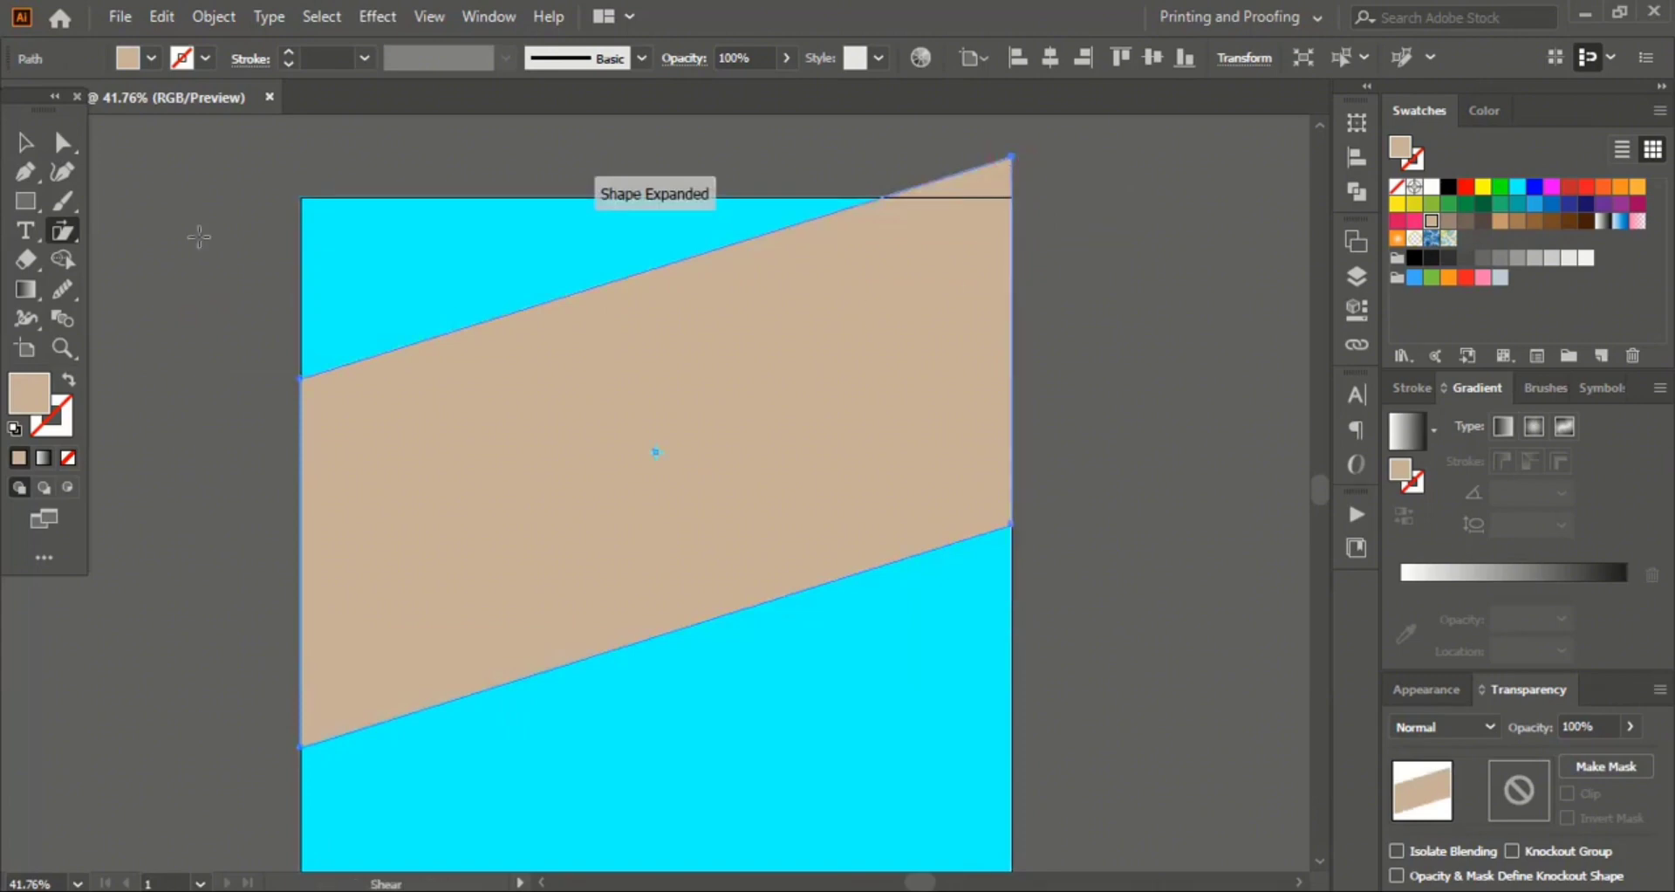
# Step: Stretch the tan parallelogram taller and narrow it so it sits slightly inside the cyan square's side edges
pyautogui.click(22, 141)
pyautogui.moveTo(660, 474); pyautogui.dragTo(660, 524)
pyautogui.moveTo(656, 207); pyautogui.dragTo(661, 158)
pyautogui.moveTo(299, 478); pyautogui.dragTo(314, 478)
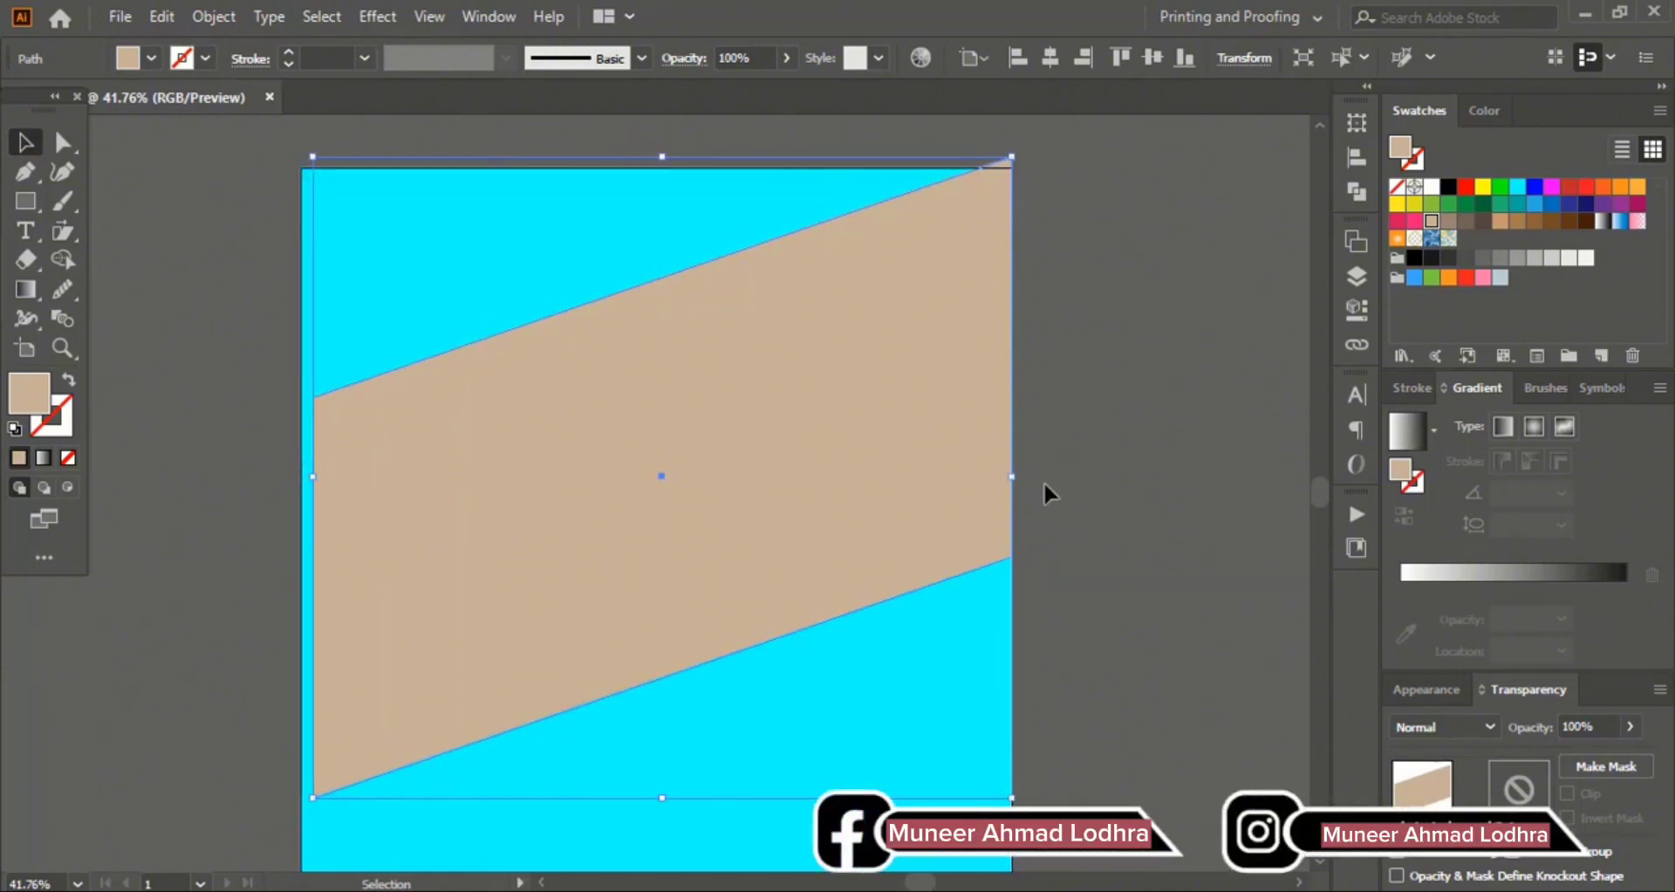
pyautogui.moveTo(1012, 477); pyautogui.dragTo(987, 471)
pyautogui.click(1133, 503)
pyautogui.scroll(-1, 1133, 502)
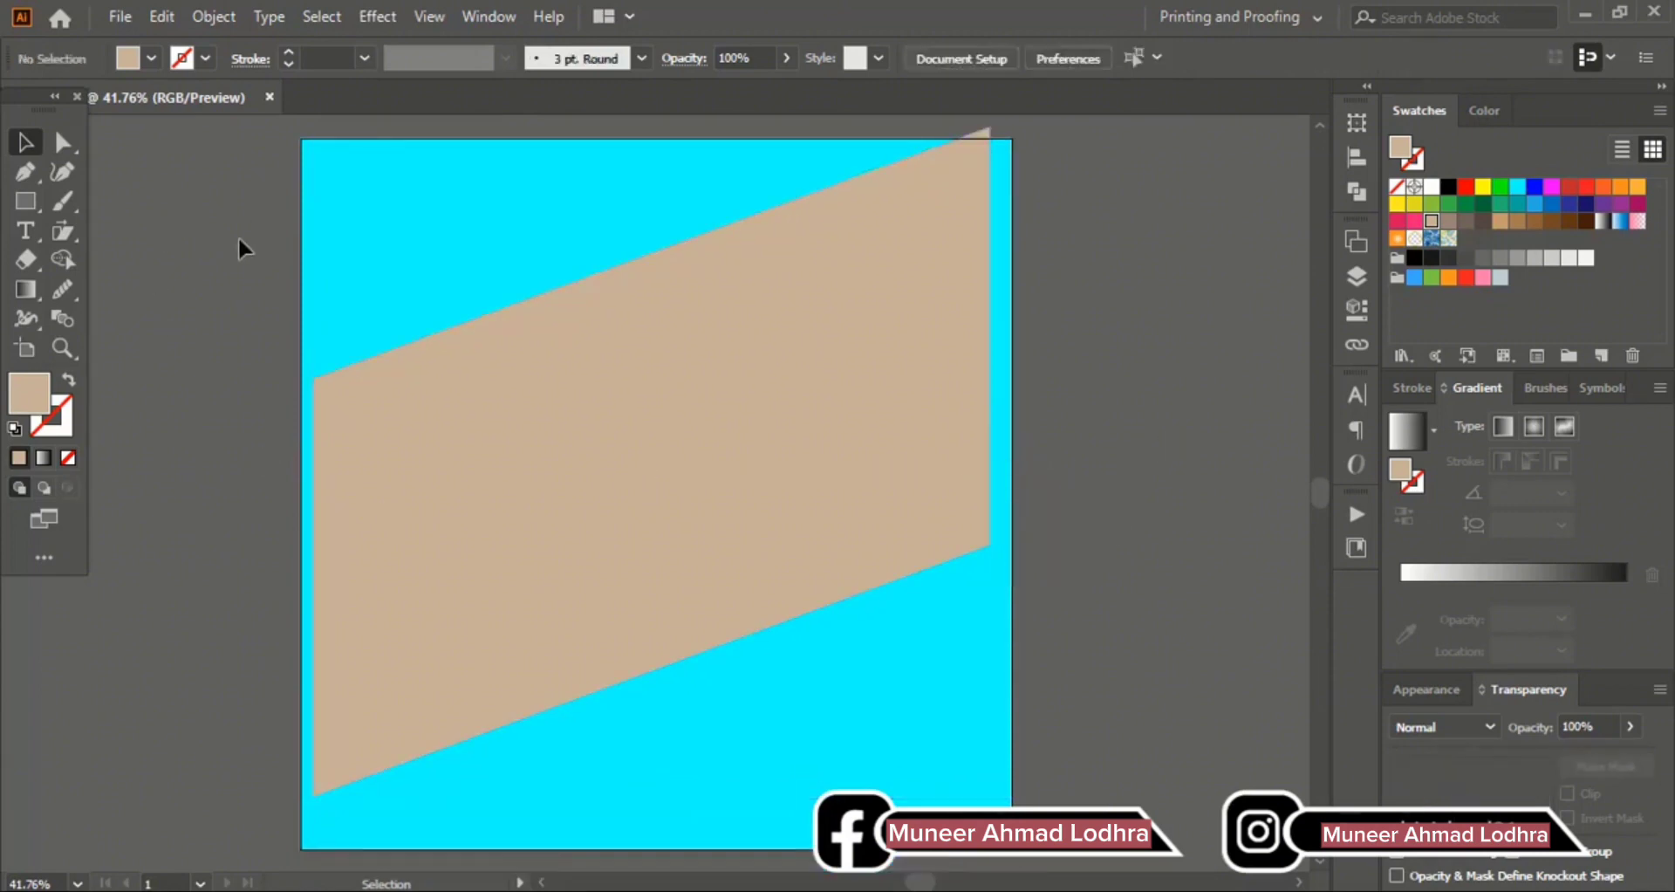
# Step: Round the upper-left and lower-right corners of the tan parallelogram to a radius of about 65 px
pyautogui.click(57, 144)
pyautogui.click(315, 378)
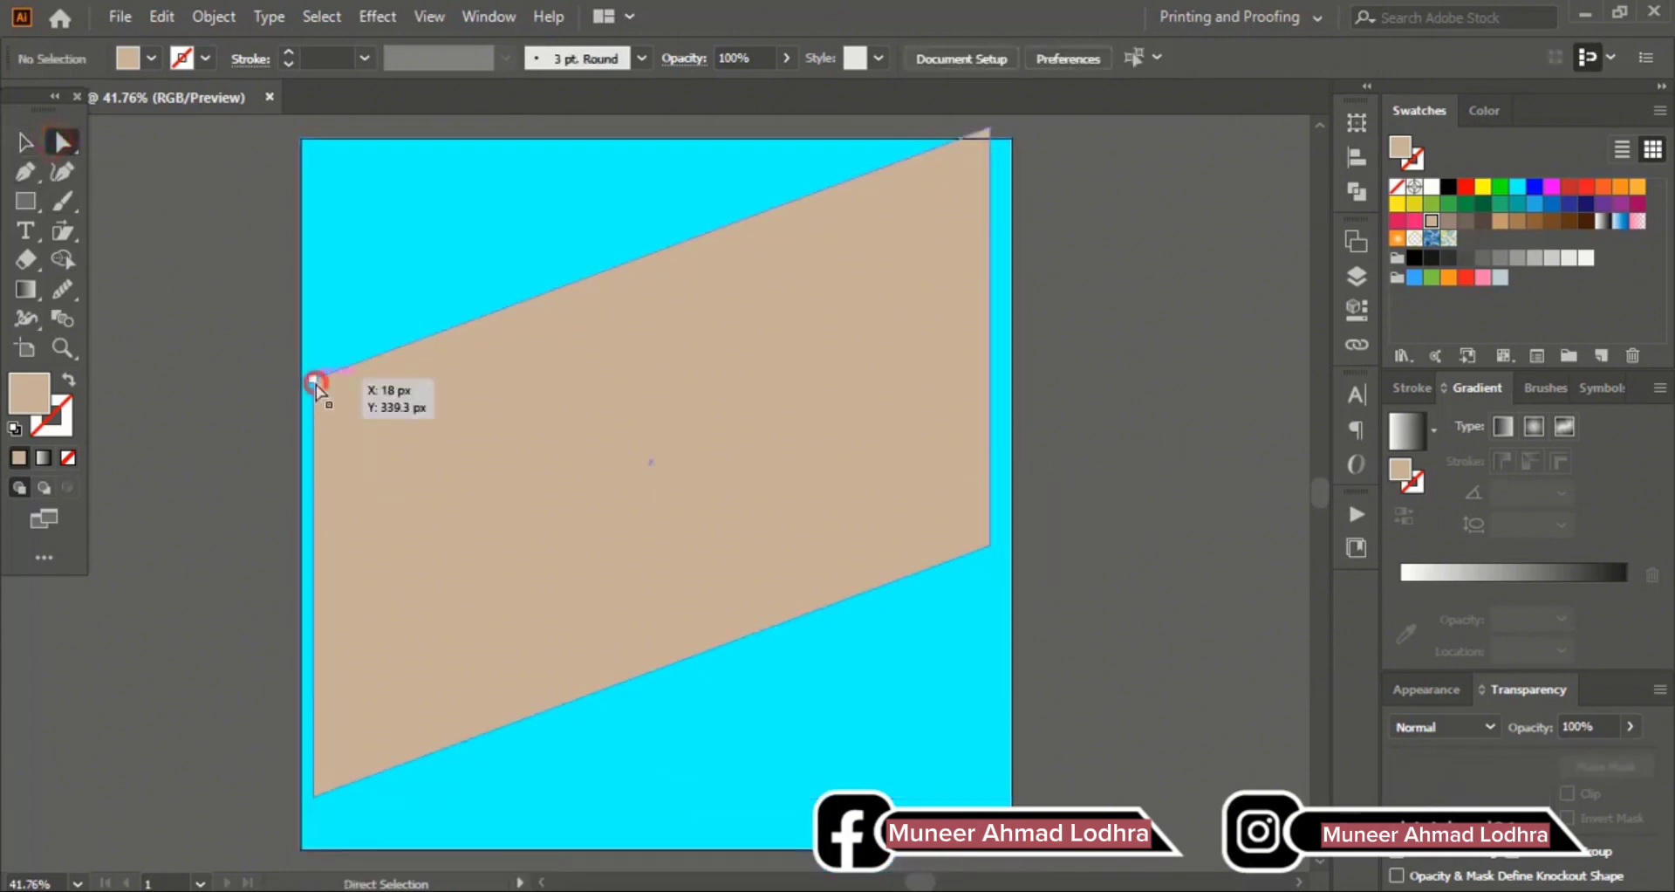
pyautogui.keyDown('shift'); pyautogui.click(988, 545); pyautogui.keyUp('shift')
pyautogui.moveTo(977, 540); pyautogui.dragTo(949, 513)
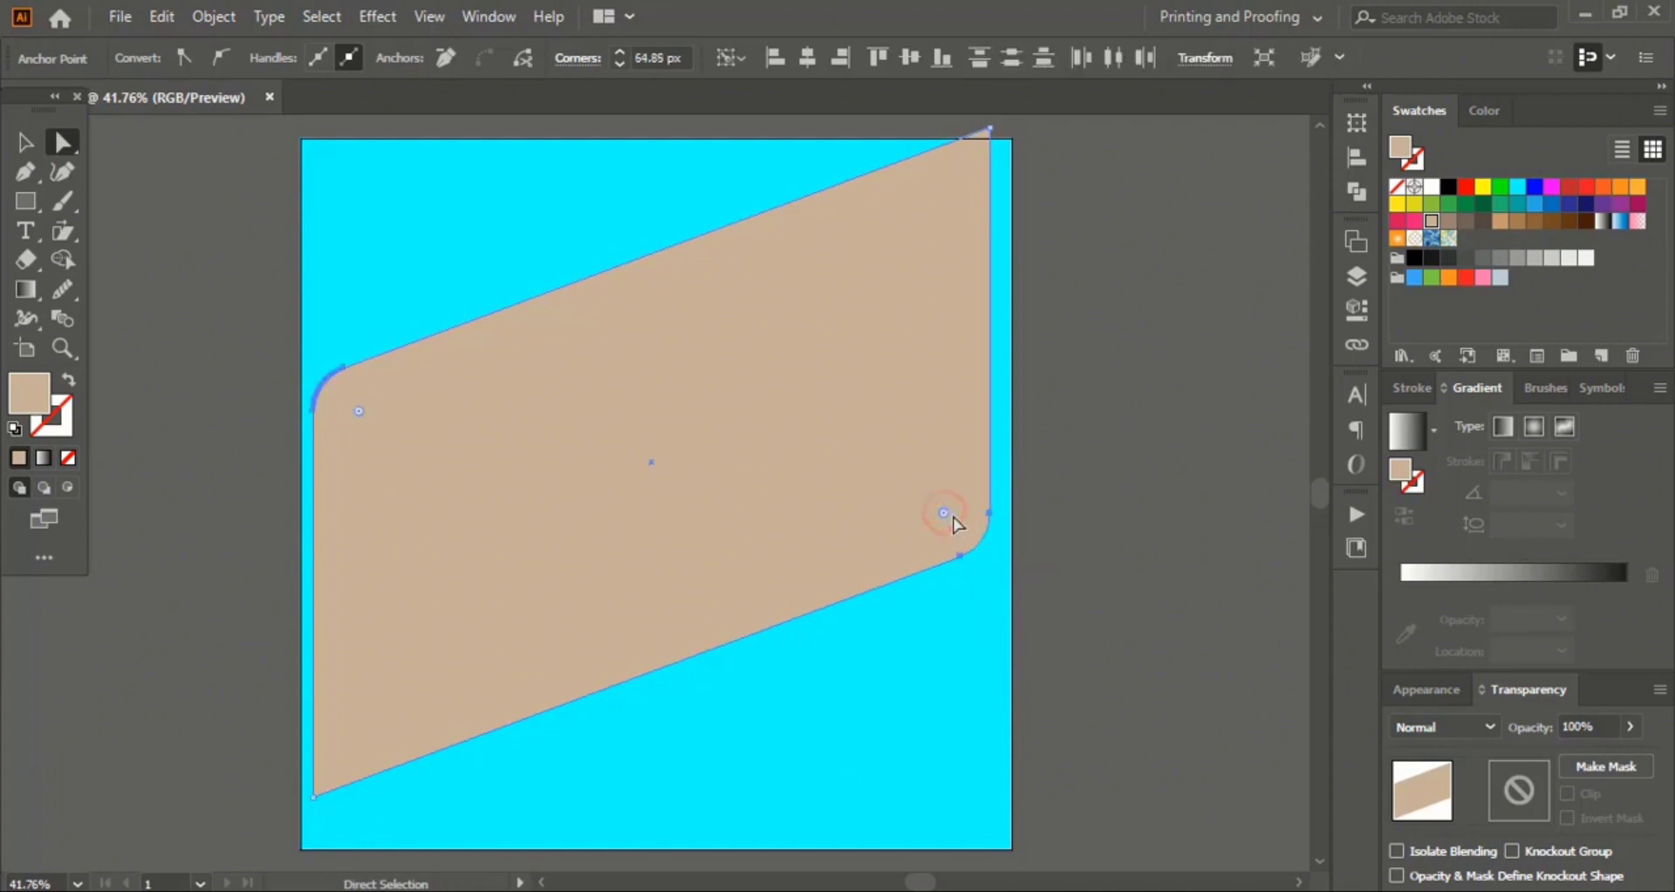
# Step: Round the upper-right and lower-left corners of the tan parallelogram to a radius of about 48 px
pyautogui.click(989, 131)
pyautogui.scroll(1, 1019, 262)
pyautogui.keyDown('shift'); pyautogui.click(314, 820); pyautogui.keyUp('shift')
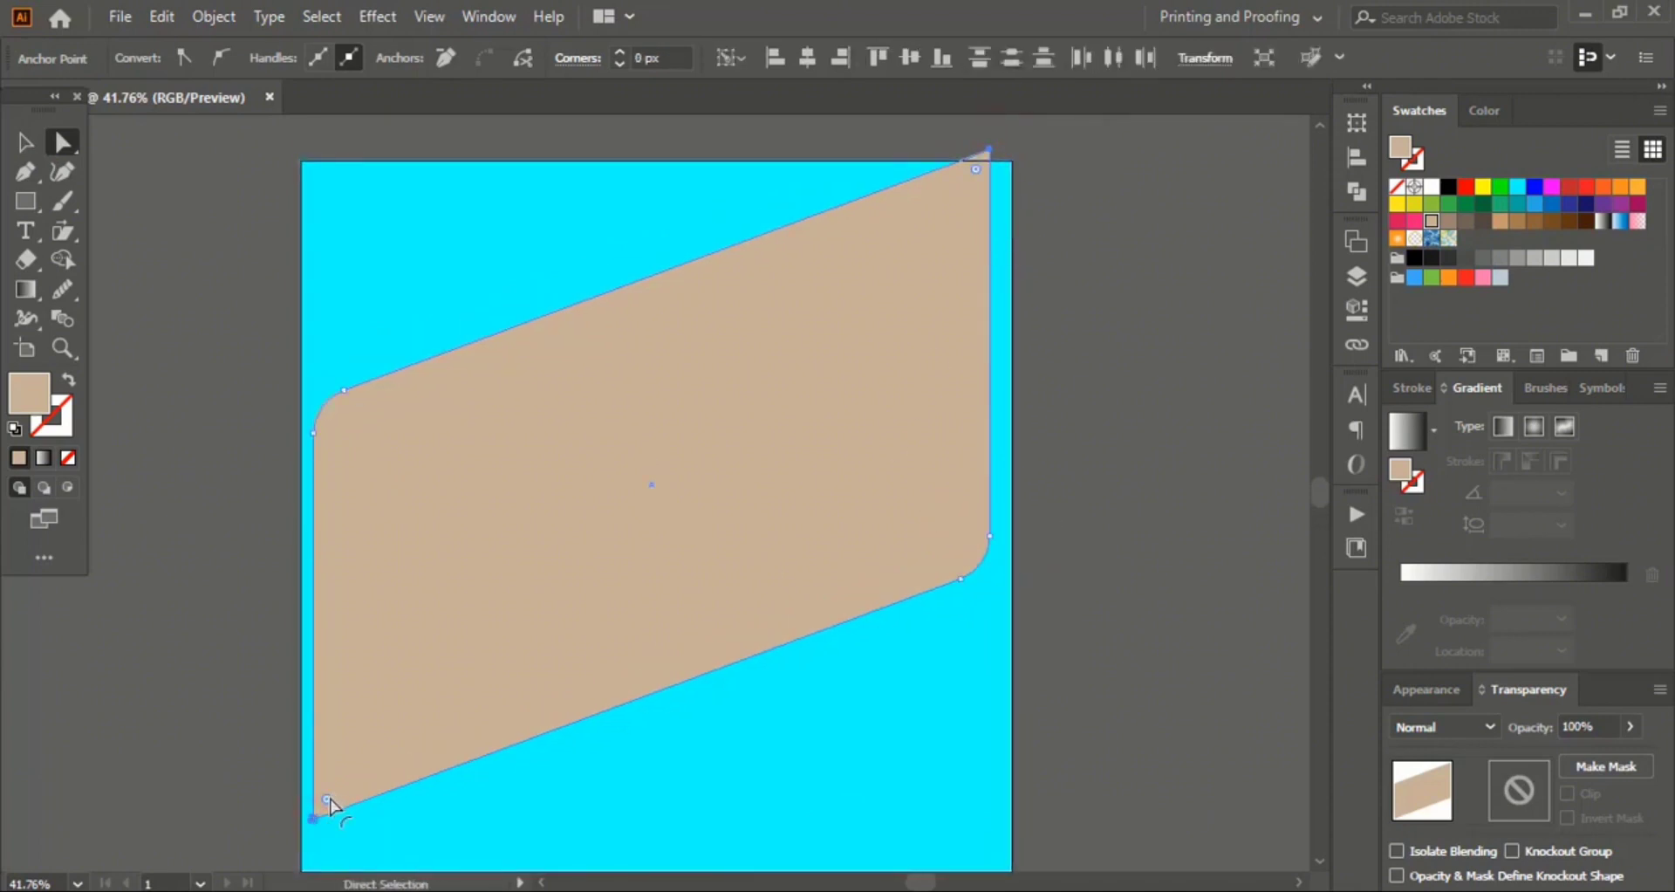
pyautogui.moveTo(326, 804); pyautogui.dragTo(346, 770)
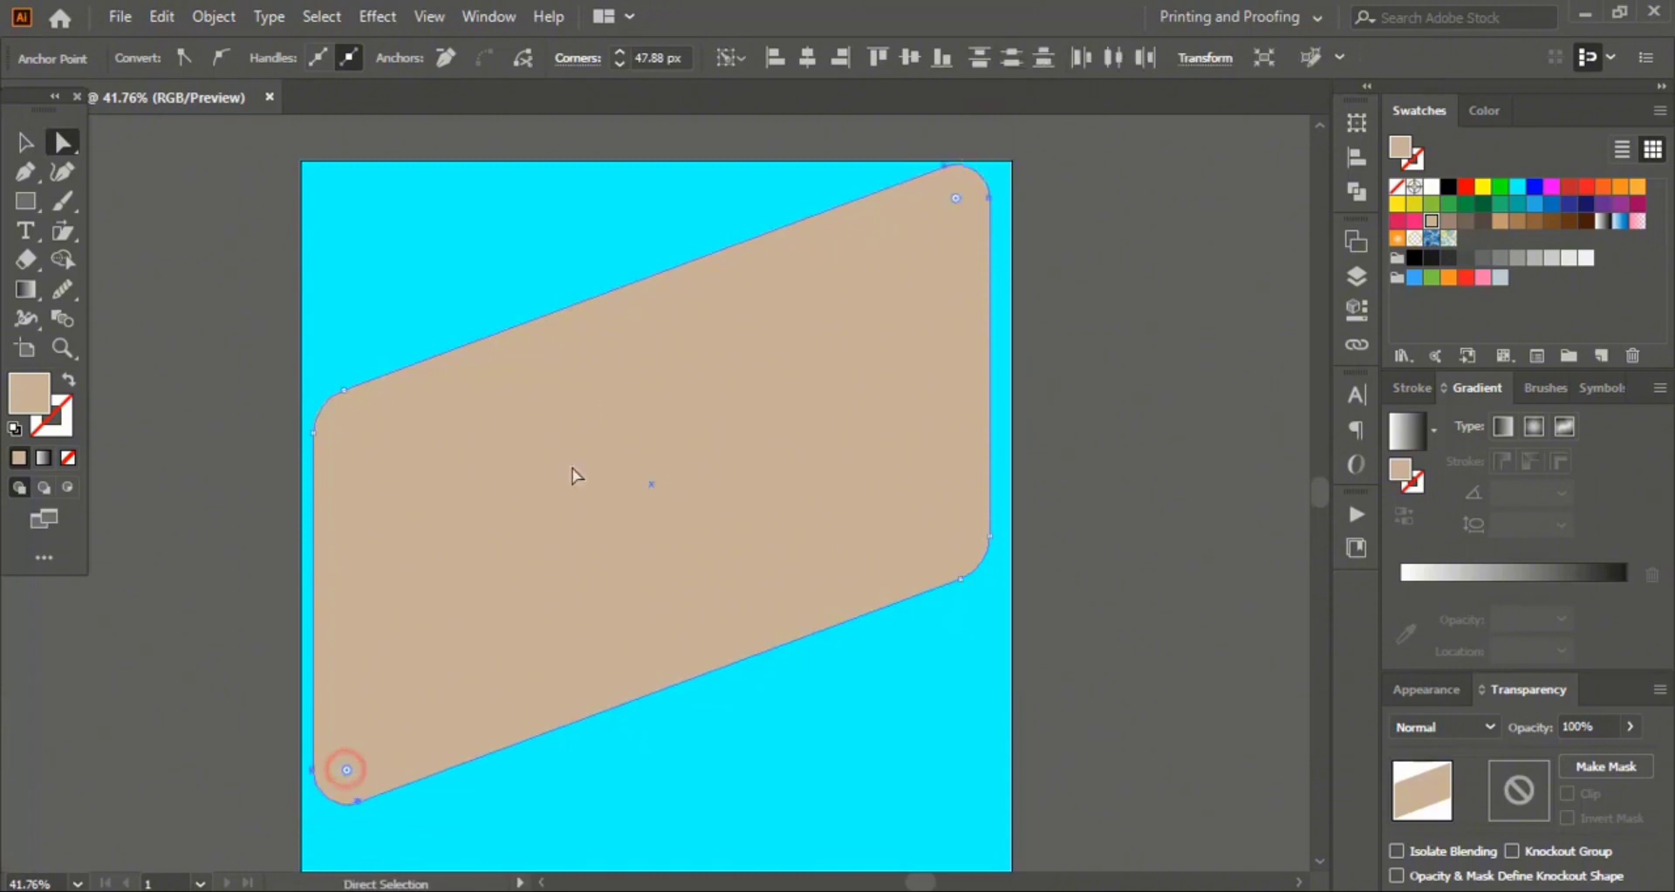
# Step: Apply Pathfinder Unite to the tan shape to make its rounded corners permanent
pyautogui.click(1356, 187)
pyautogui.click(1070, 177)
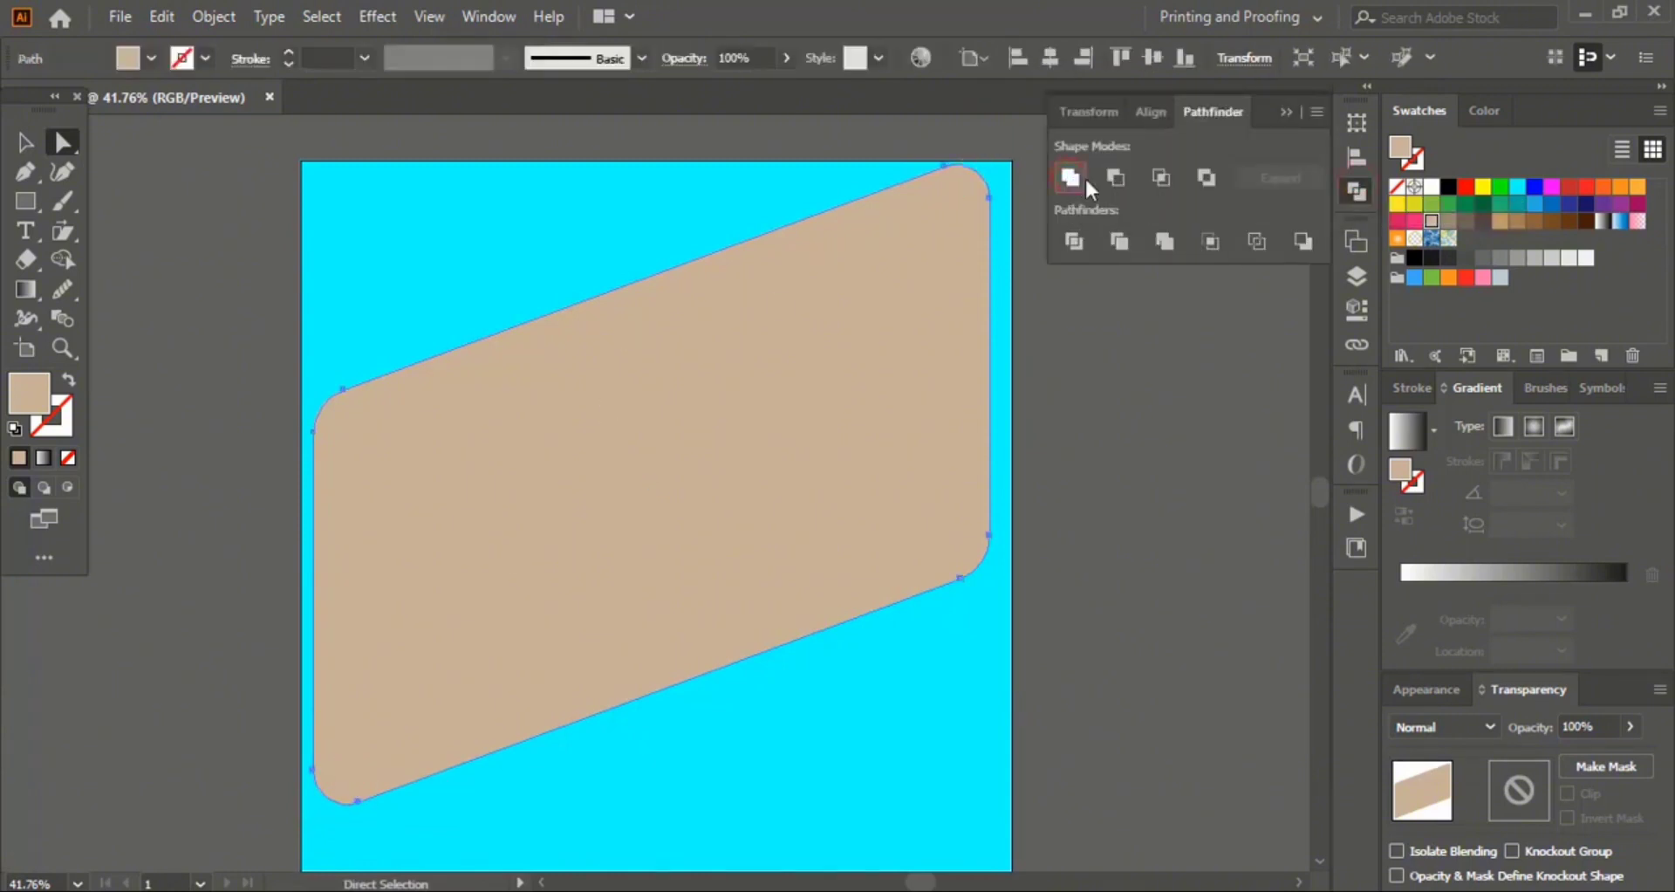
pyautogui.click(1284, 114)
pyautogui.click(24, 142)
pyautogui.click(1150, 353)
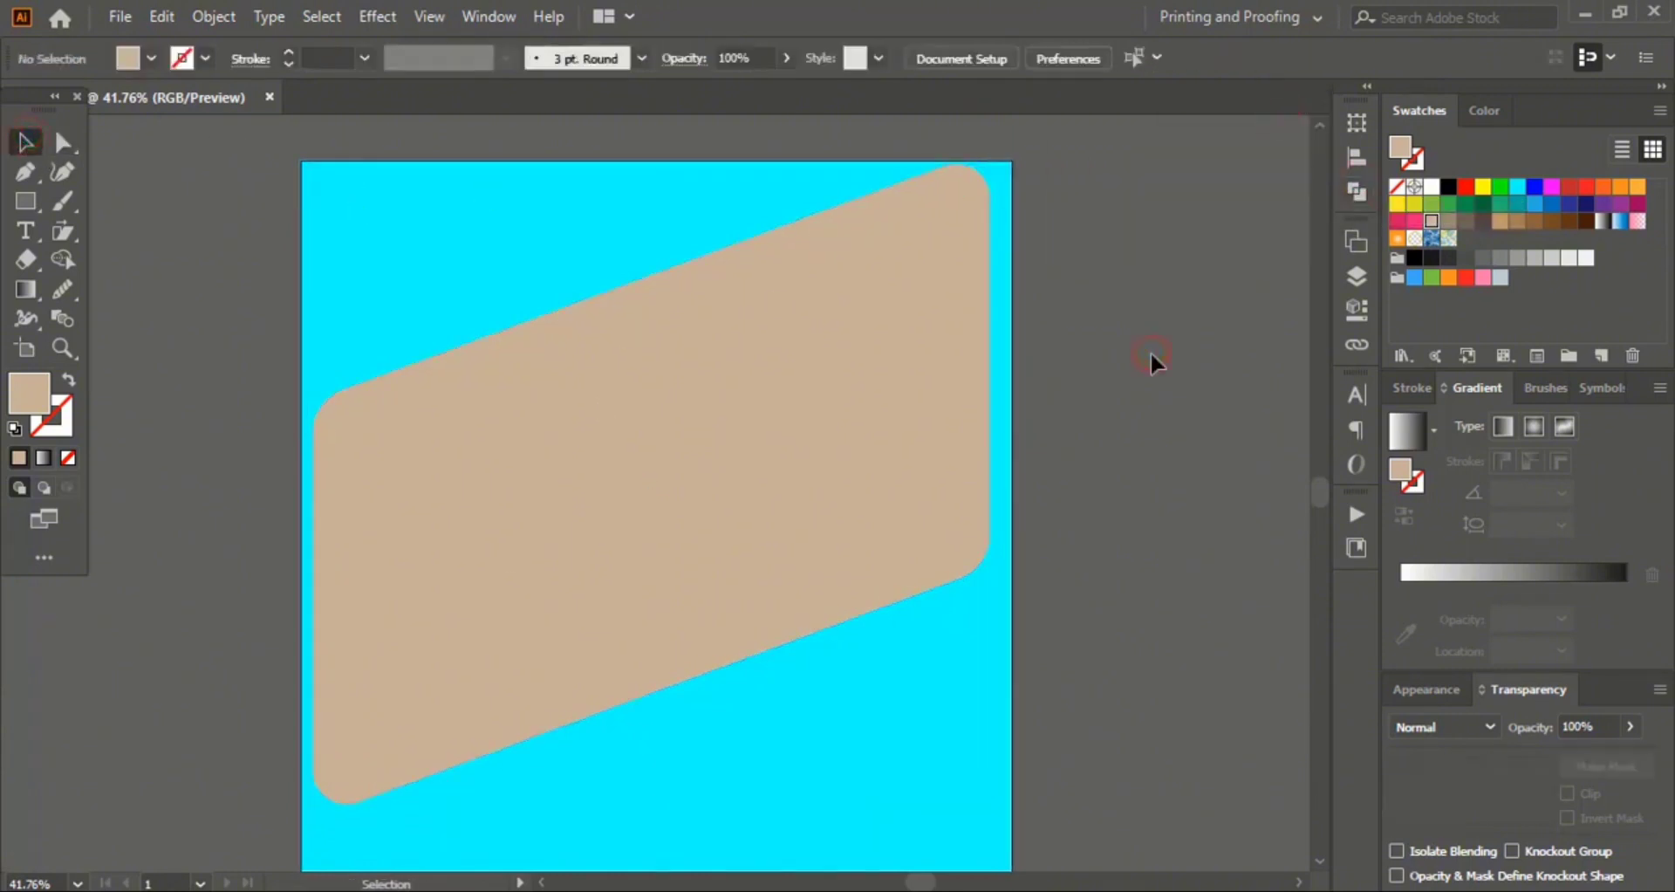
# Step: Stretch the tan shape upward so its upper-right corner extends slightly past the artboard's top edge
pyautogui.click(928, 423)
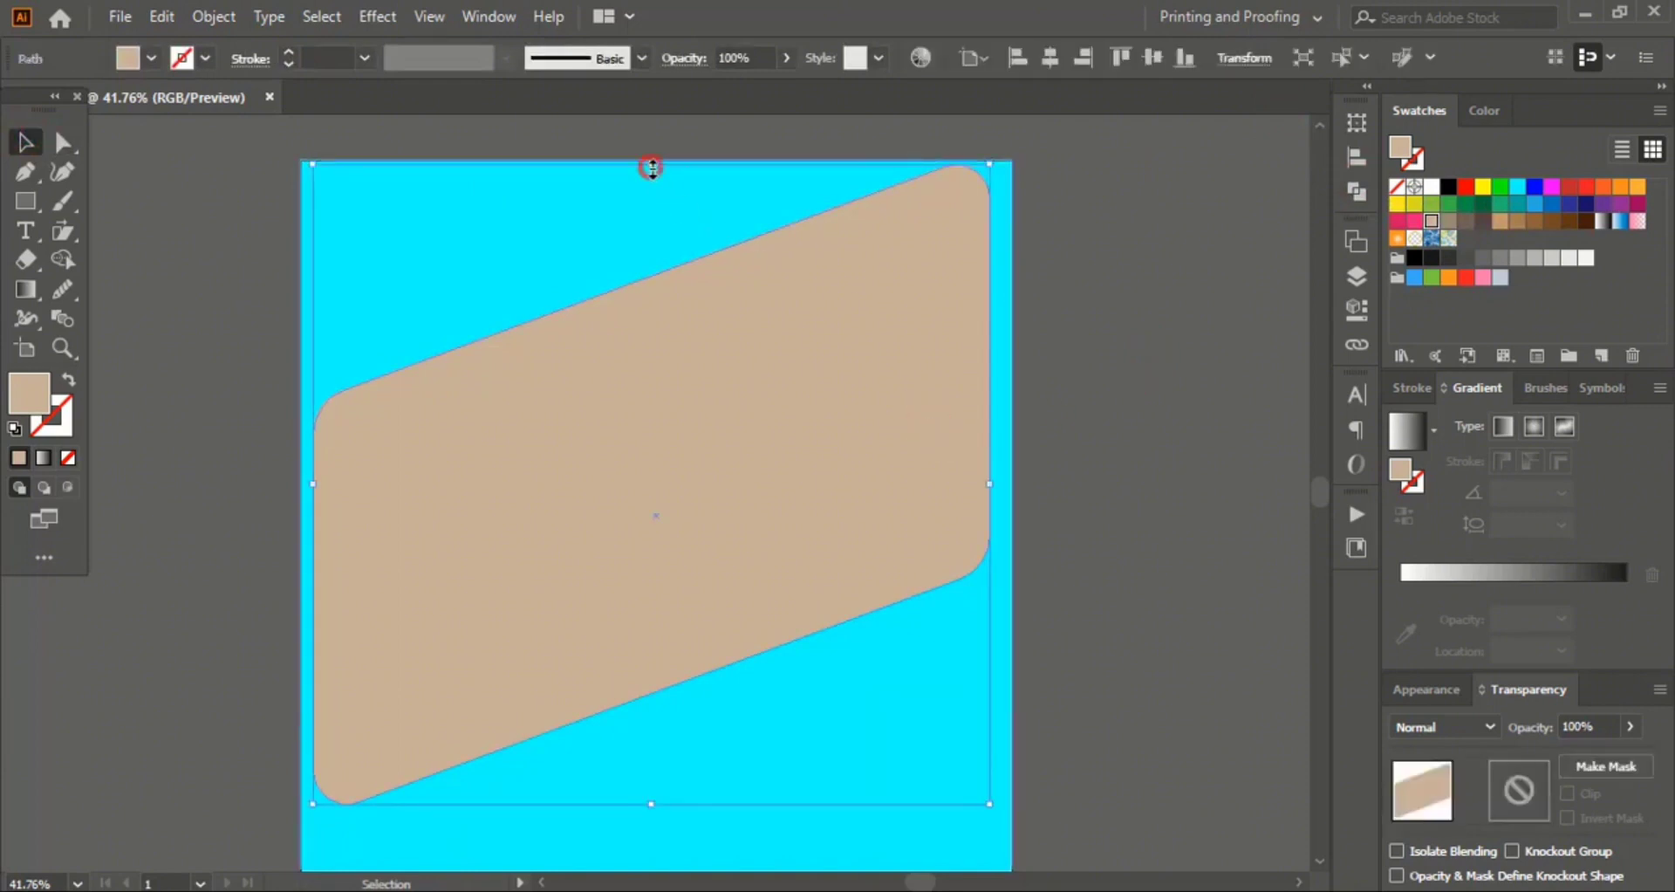
pyautogui.moveTo(651, 166); pyautogui.dragTo(655, 155)
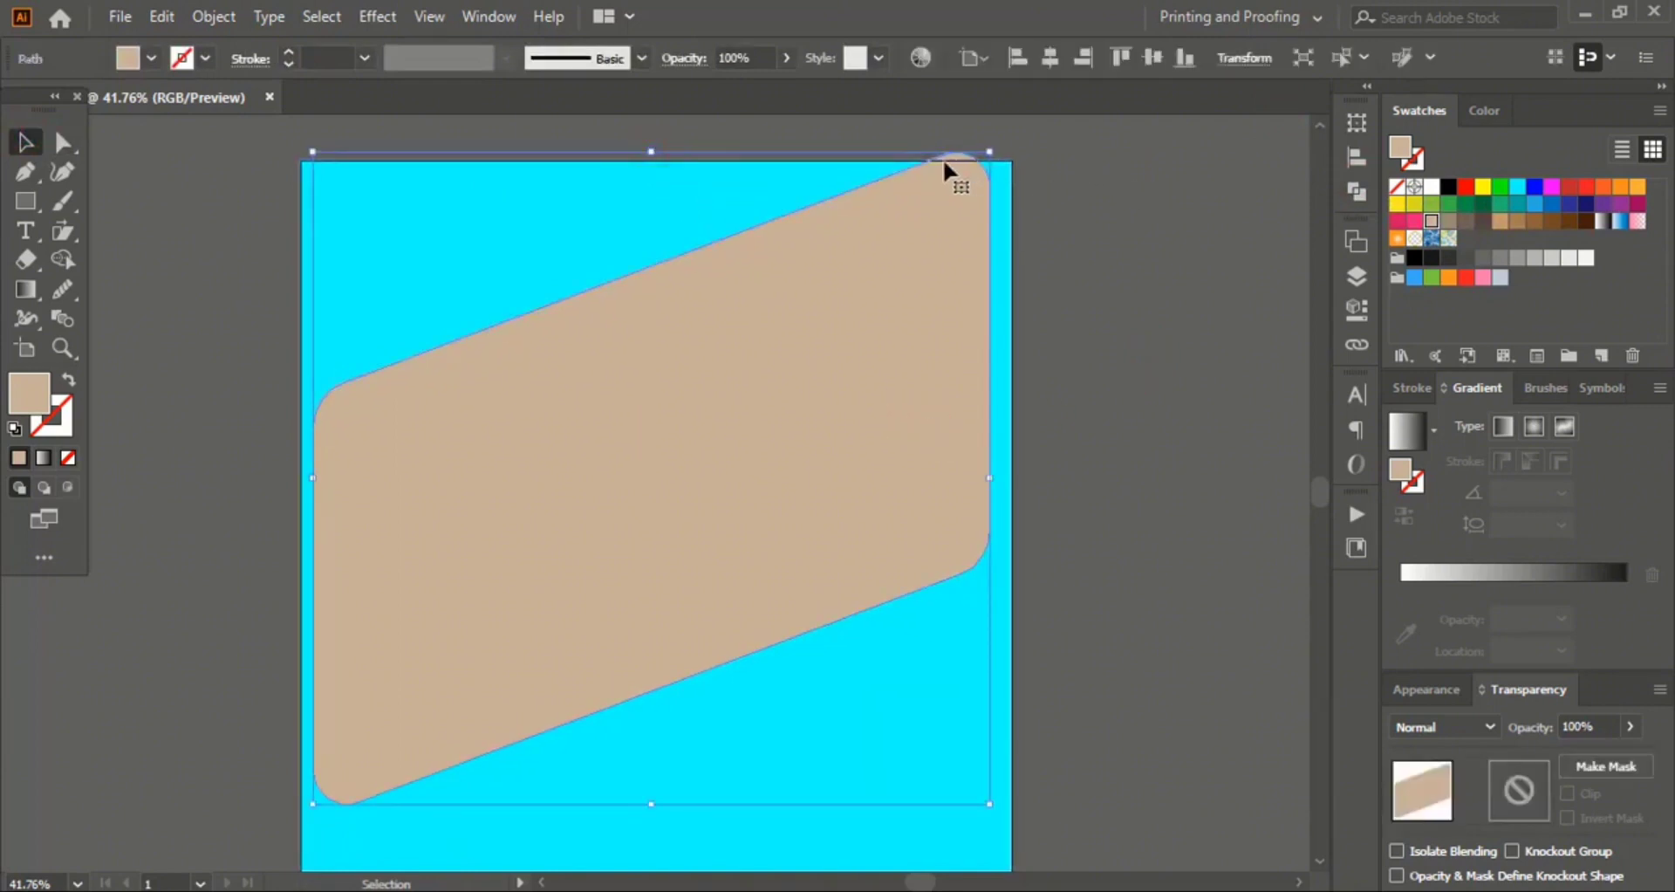
pyautogui.click(1125, 262)
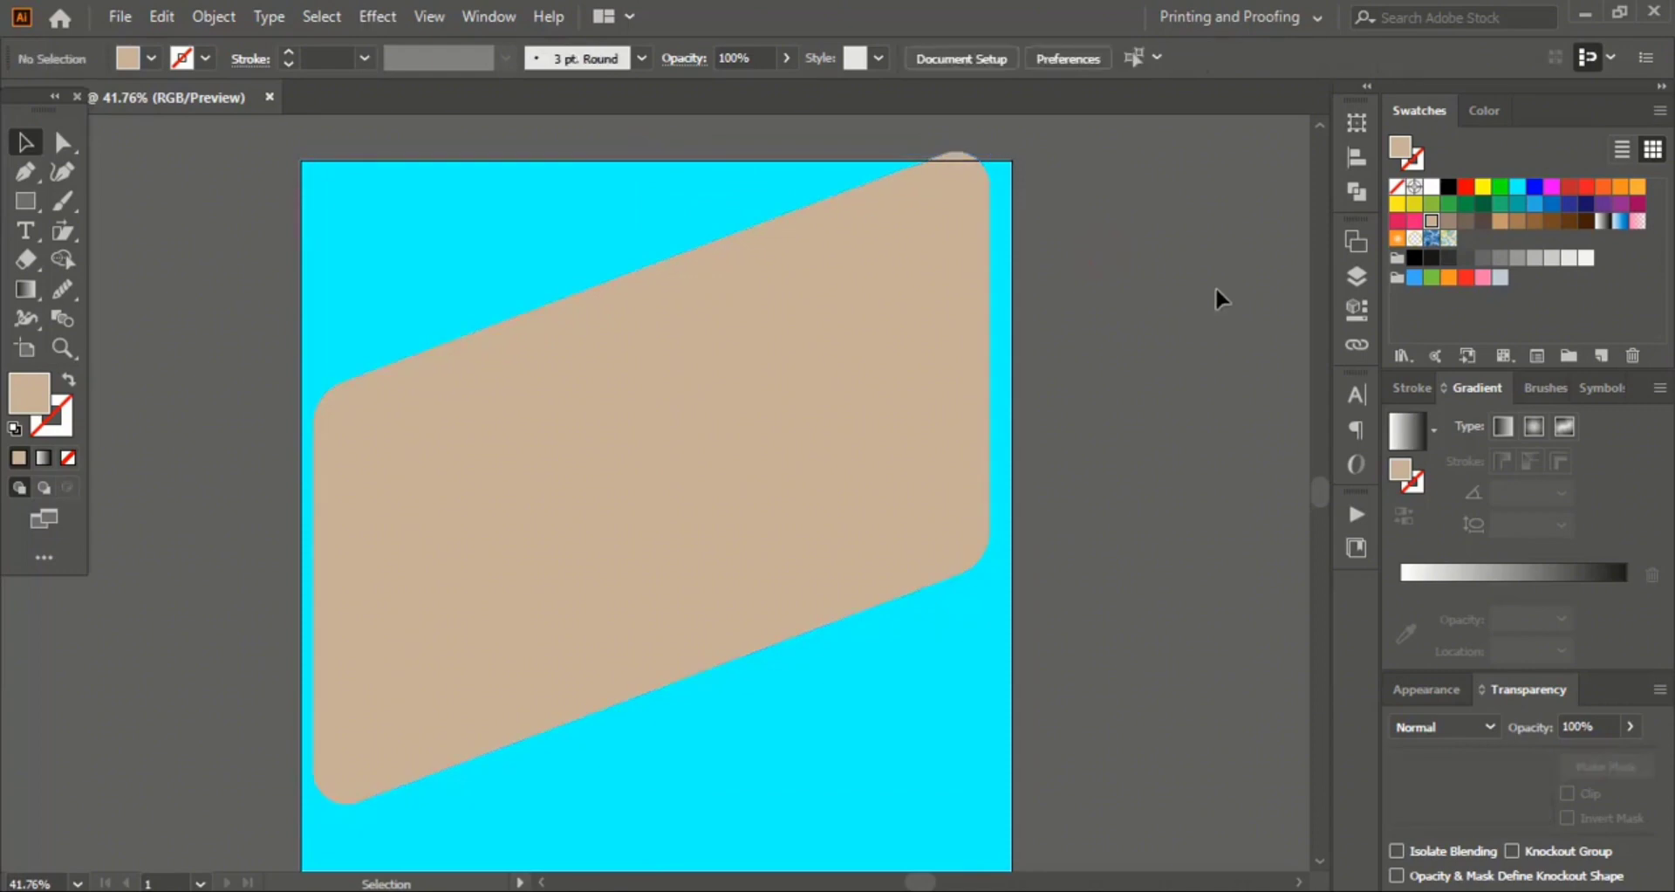
# Step: Offset the tan shape's path by 20 px with miter joins and fill the offset shape with white
pyautogui.scroll(-1, 1216, 288)
pyautogui.click(614, 423)
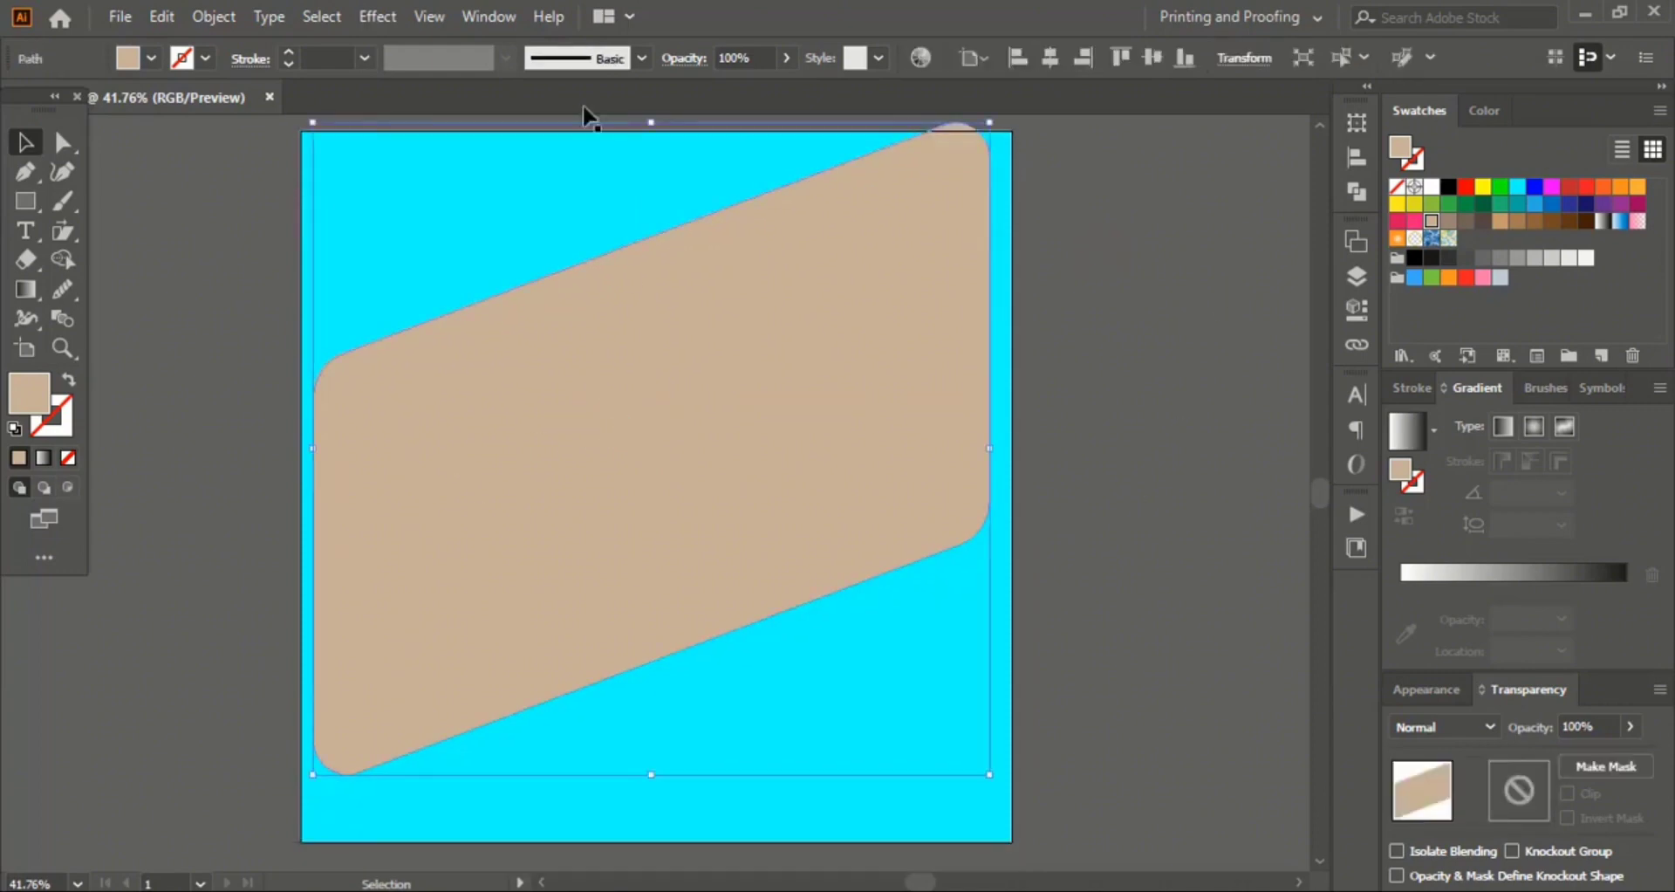
pyautogui.click(212, 17)
pyautogui.moveTo(420, 600)
pyautogui.click(698, 679)
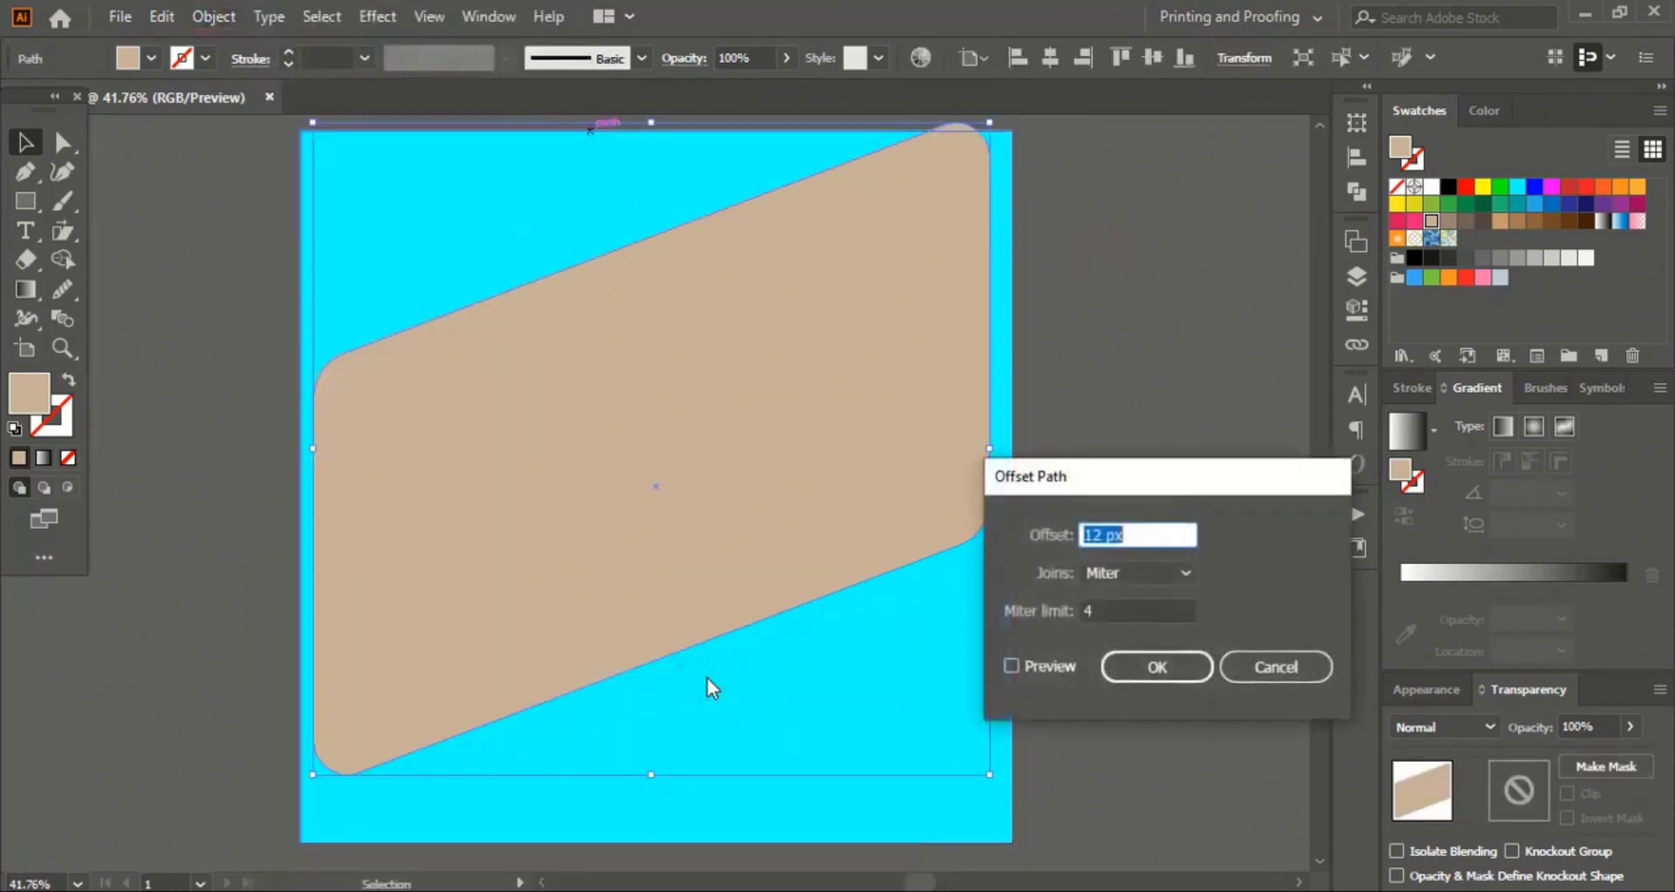
pyautogui.click(1012, 667)
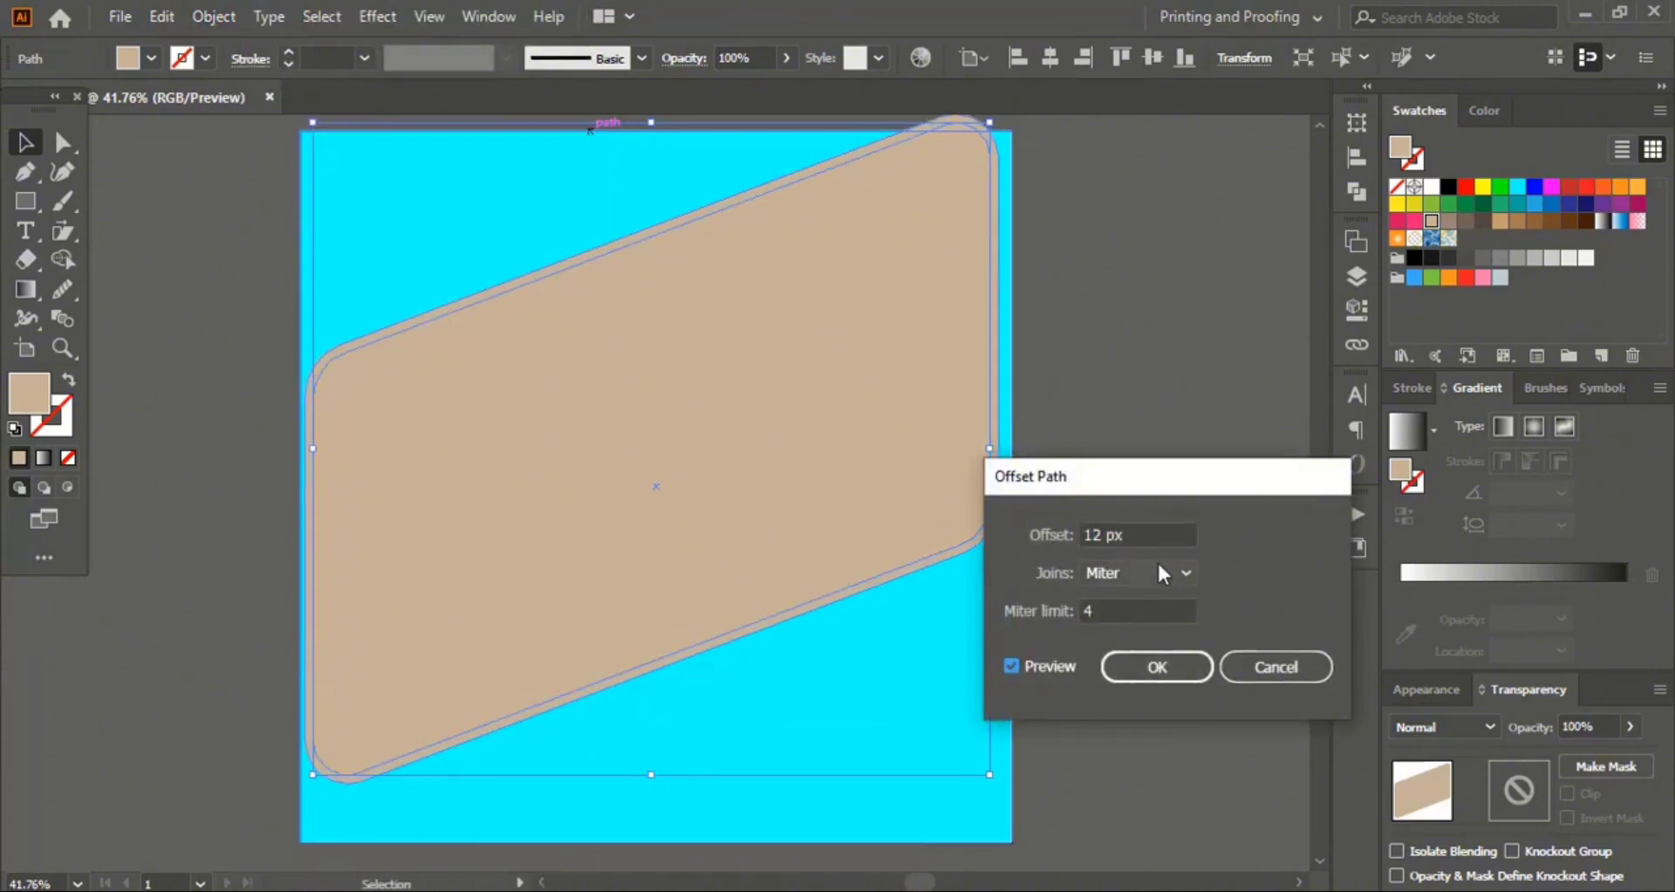
pyautogui.click(1150, 535)
pyautogui.press('Up')
pyautogui.press('Up')
pyautogui.press('Up')
pyautogui.press('Up')
pyautogui.press('Up')
pyautogui.press('Up')
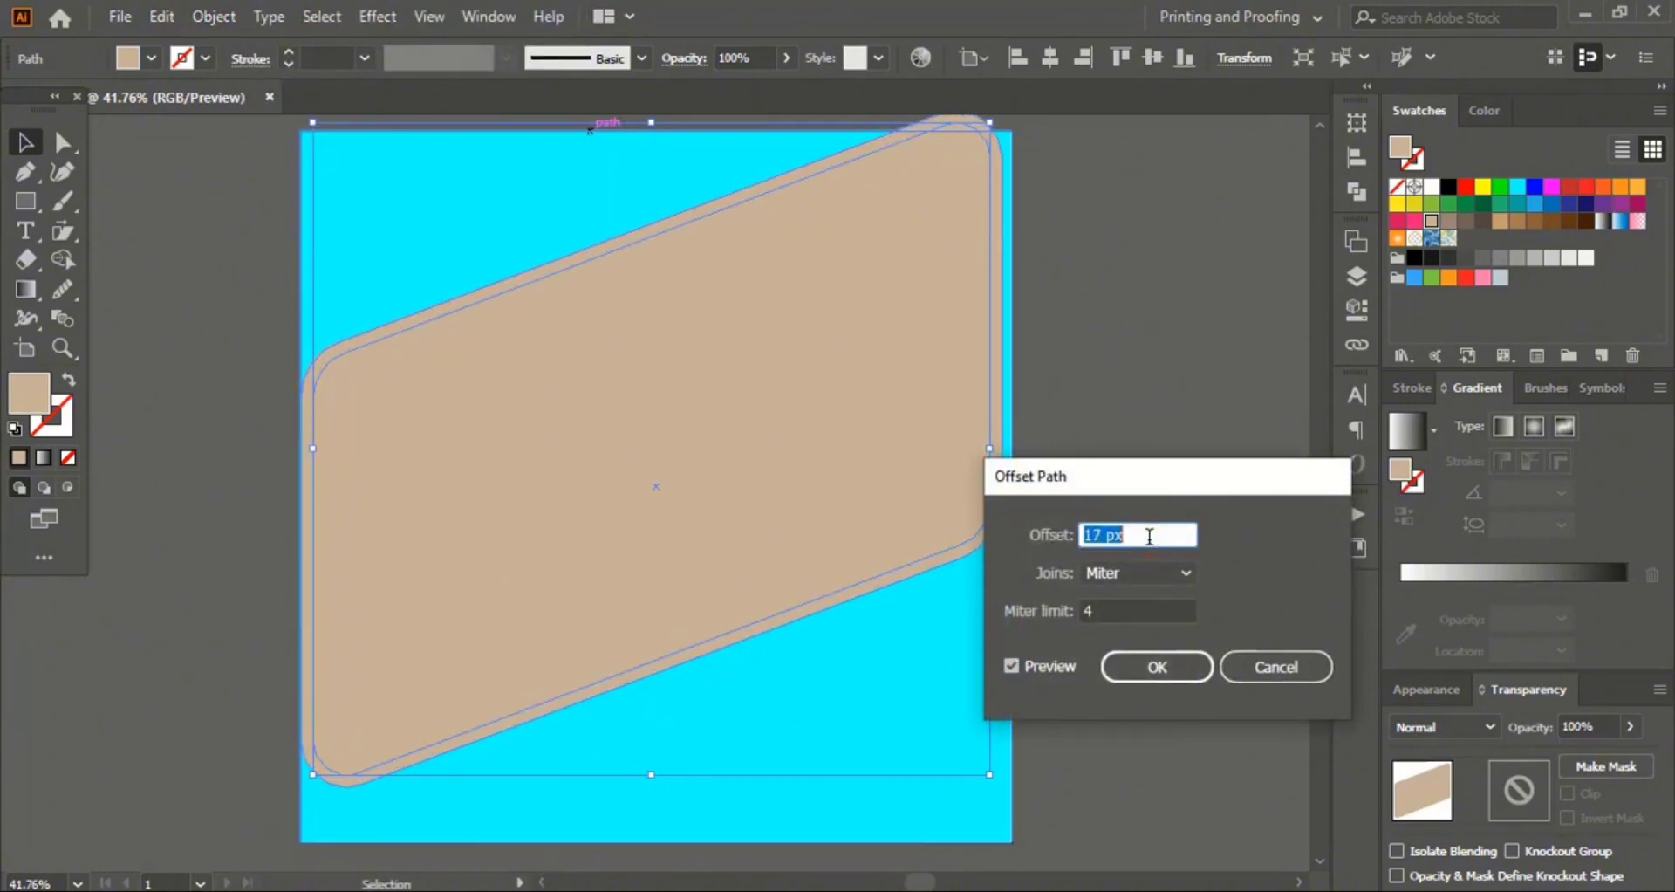
pyautogui.press('Up')
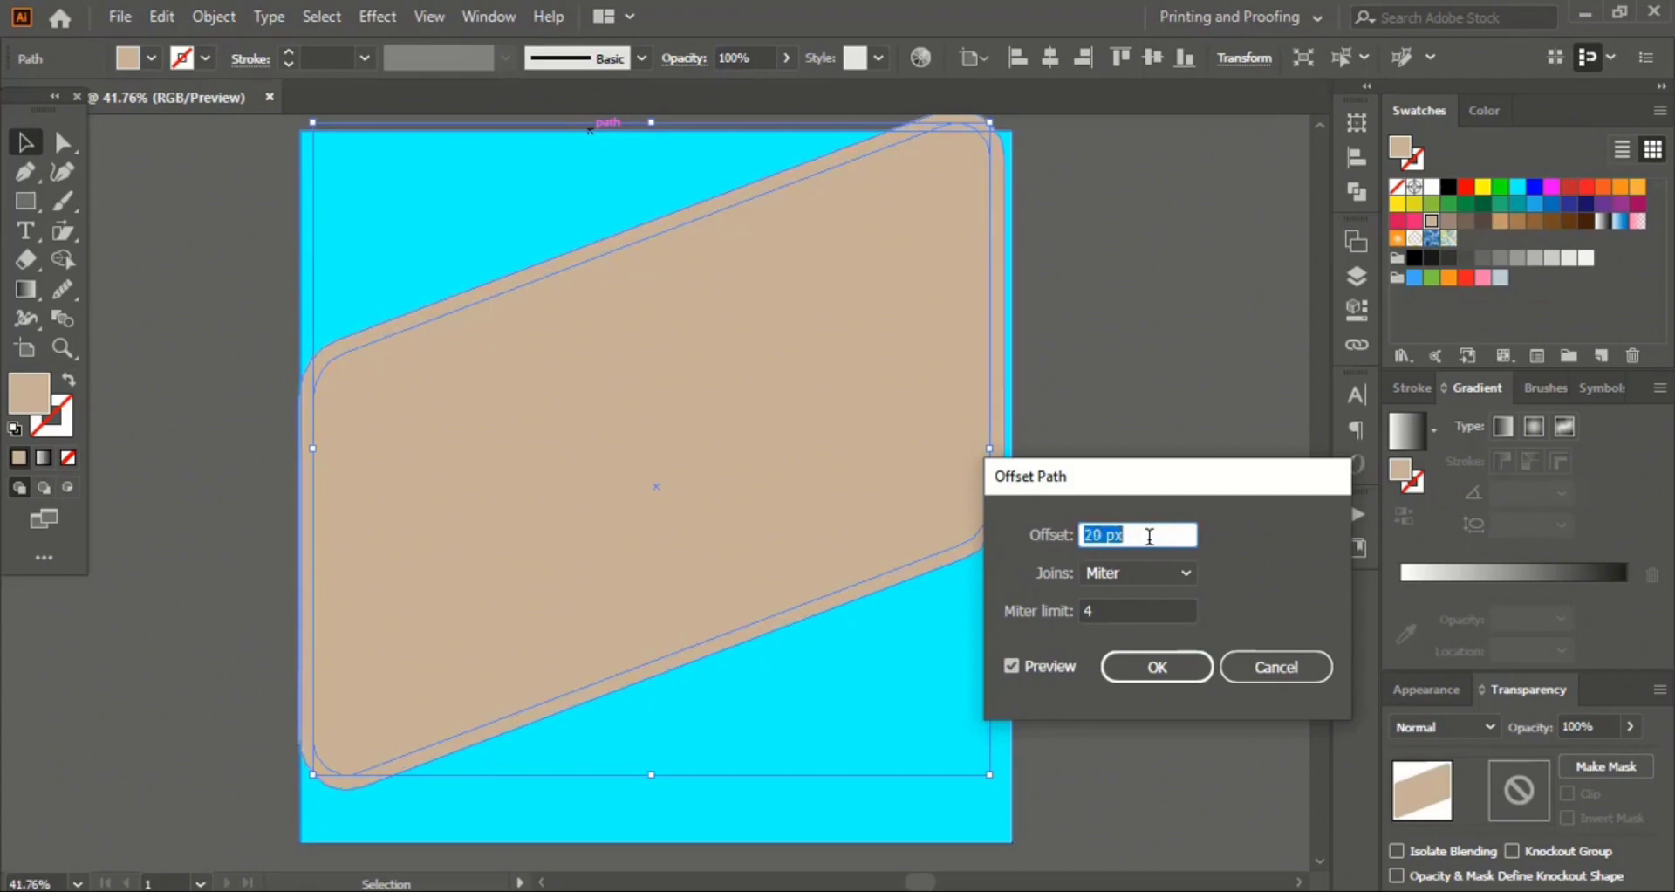
pyautogui.click(1158, 666)
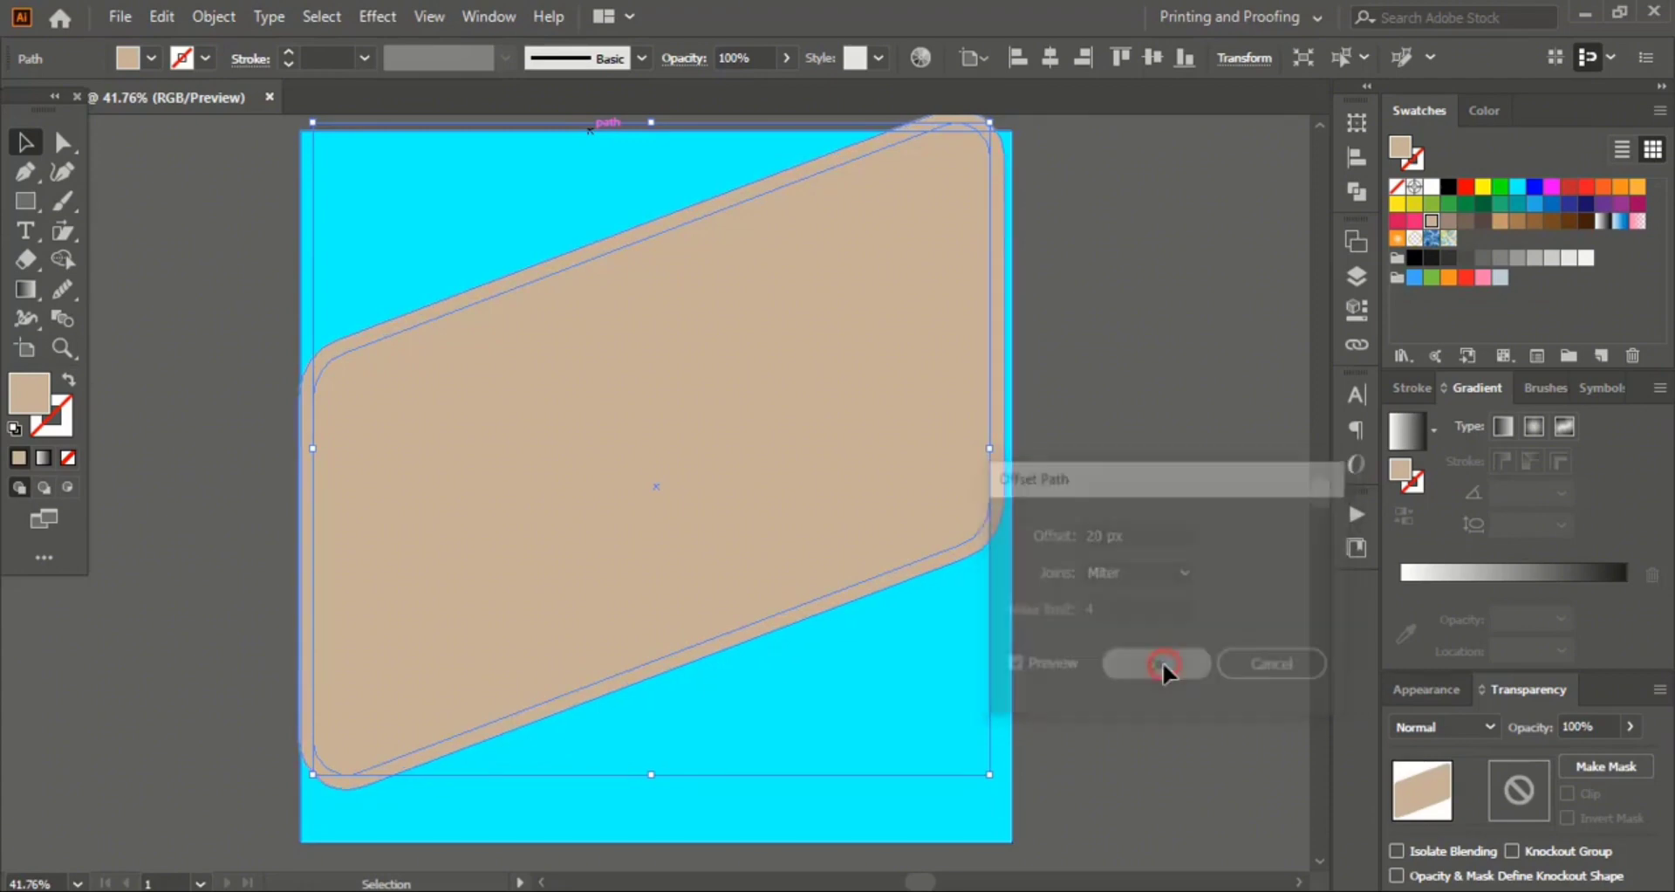
pyautogui.click(1435, 193)
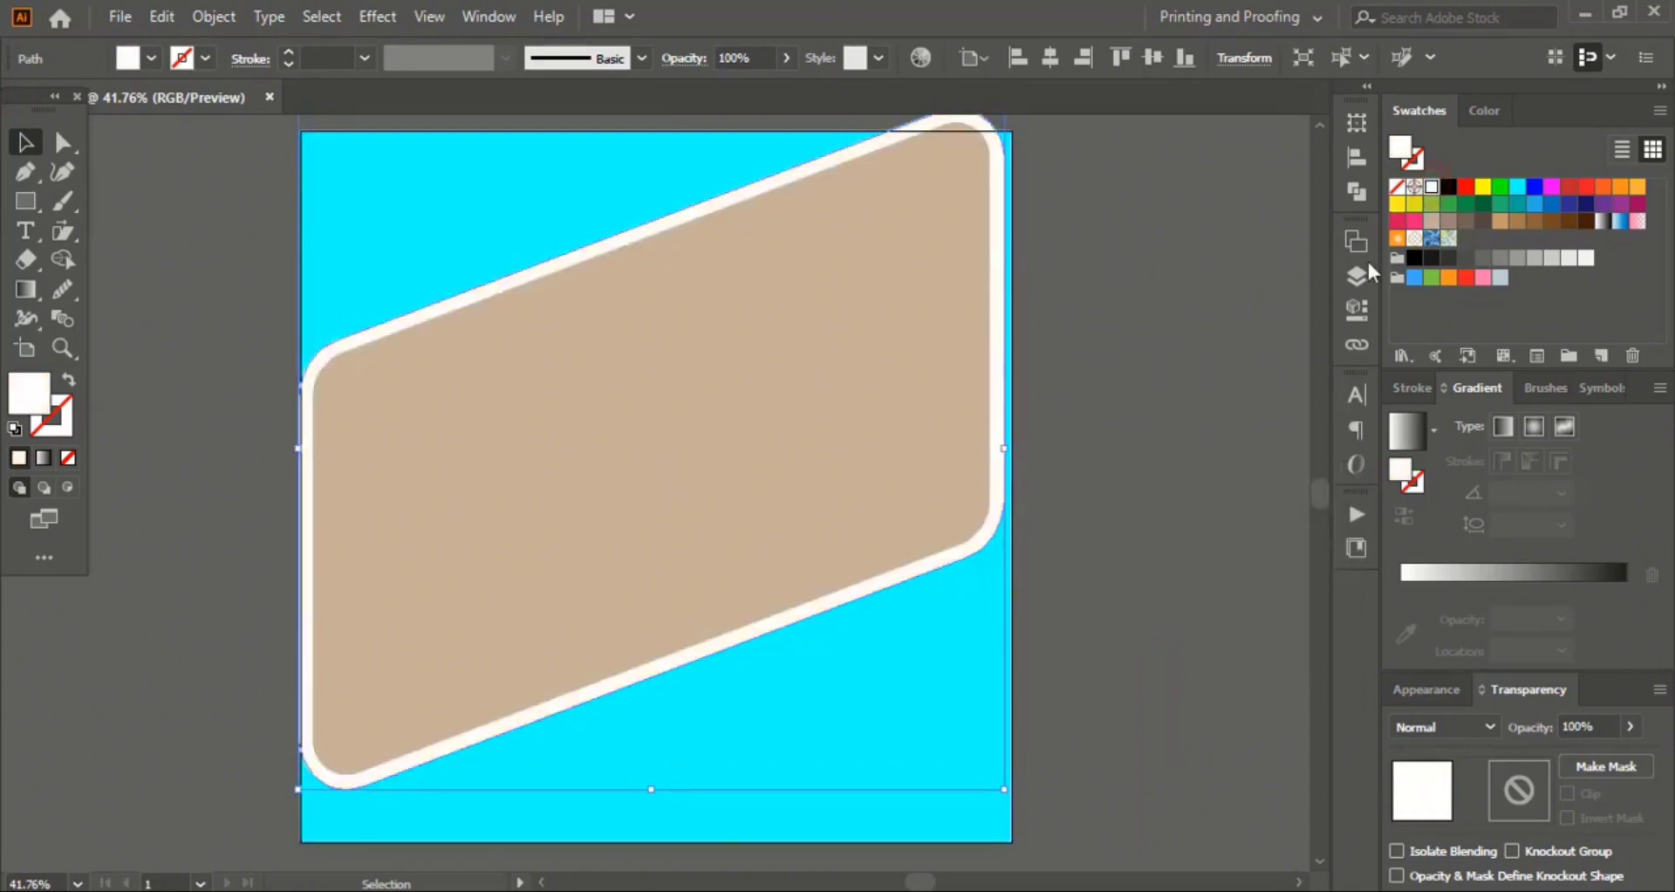
pyautogui.click(1185, 468)
# Step: Select the cyan, white and tan shapes and remove the parts above the artboard's top edge with Shape Builder
pyautogui.scroll(1, 1153, 397)
pyautogui.click(844, 157)
pyautogui.scroll(3, 509, 335)
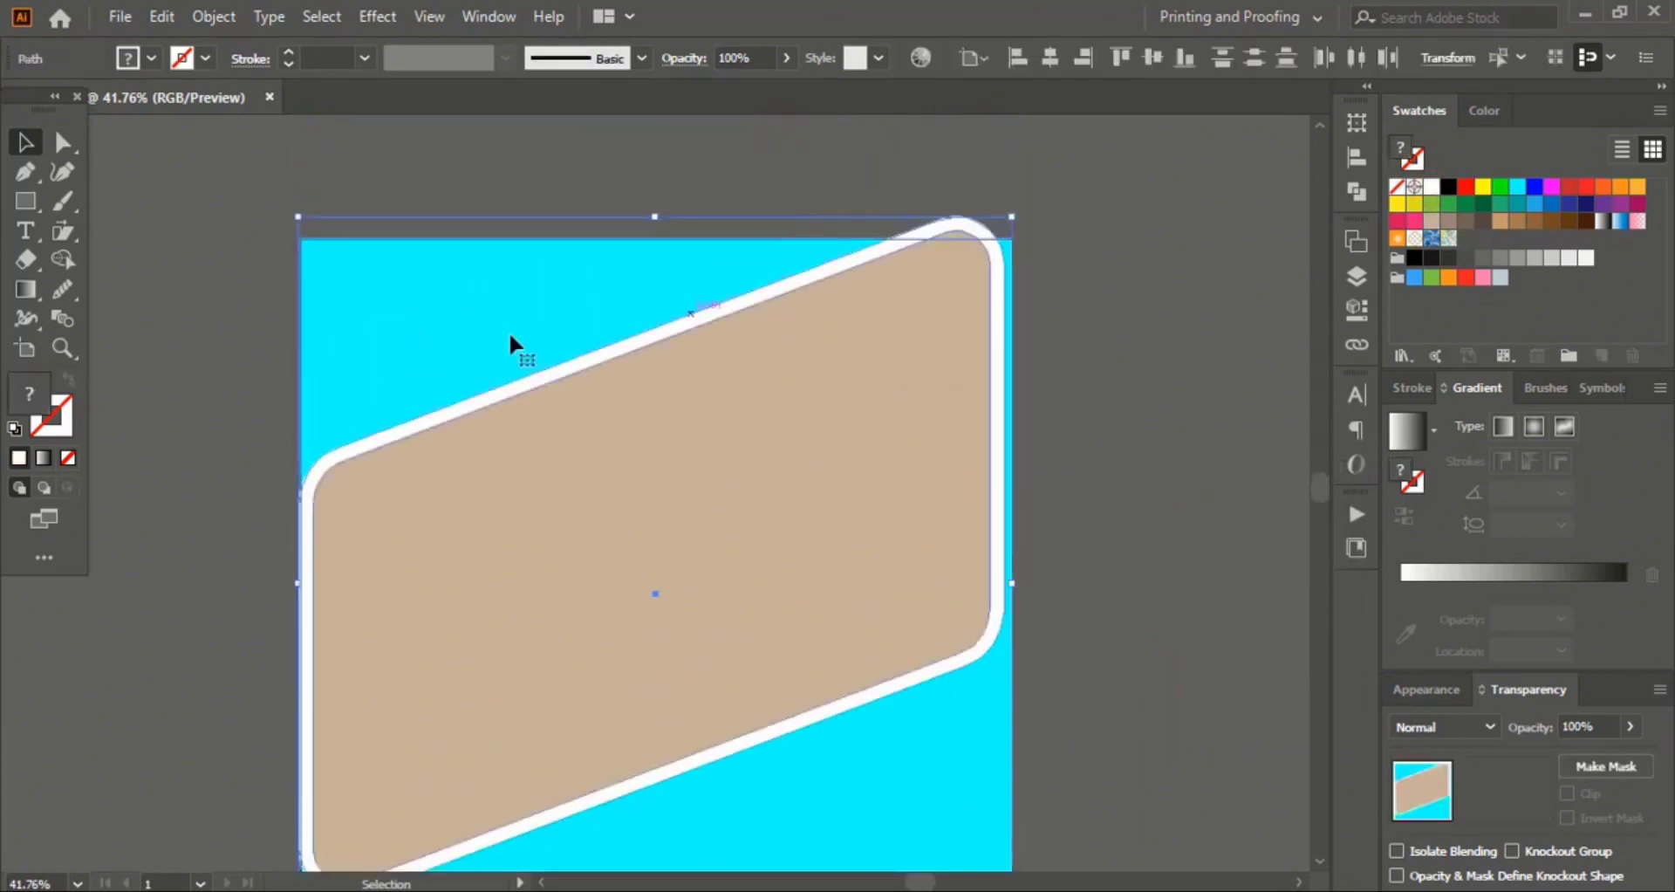
pyautogui.click(62, 259)
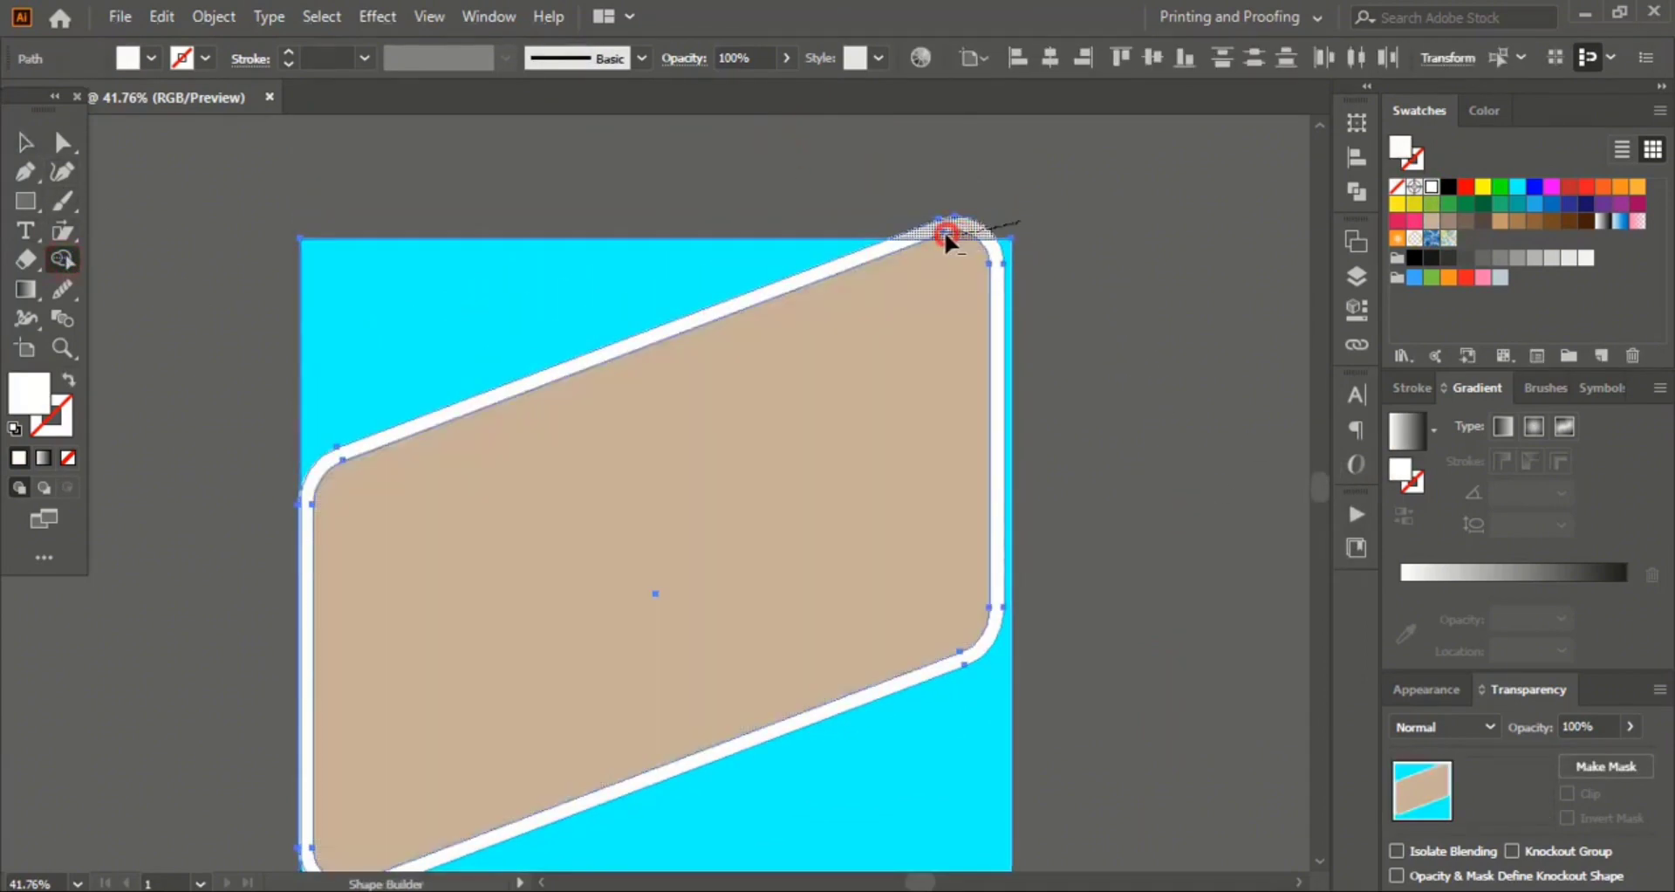
pyautogui.keyDown('alt'); pyautogui.click(944, 230); pyautogui.keyUp('alt')
pyautogui.click(24, 141)
pyautogui.click(270, 188)
pyautogui.scroll(-4, 271, 188)
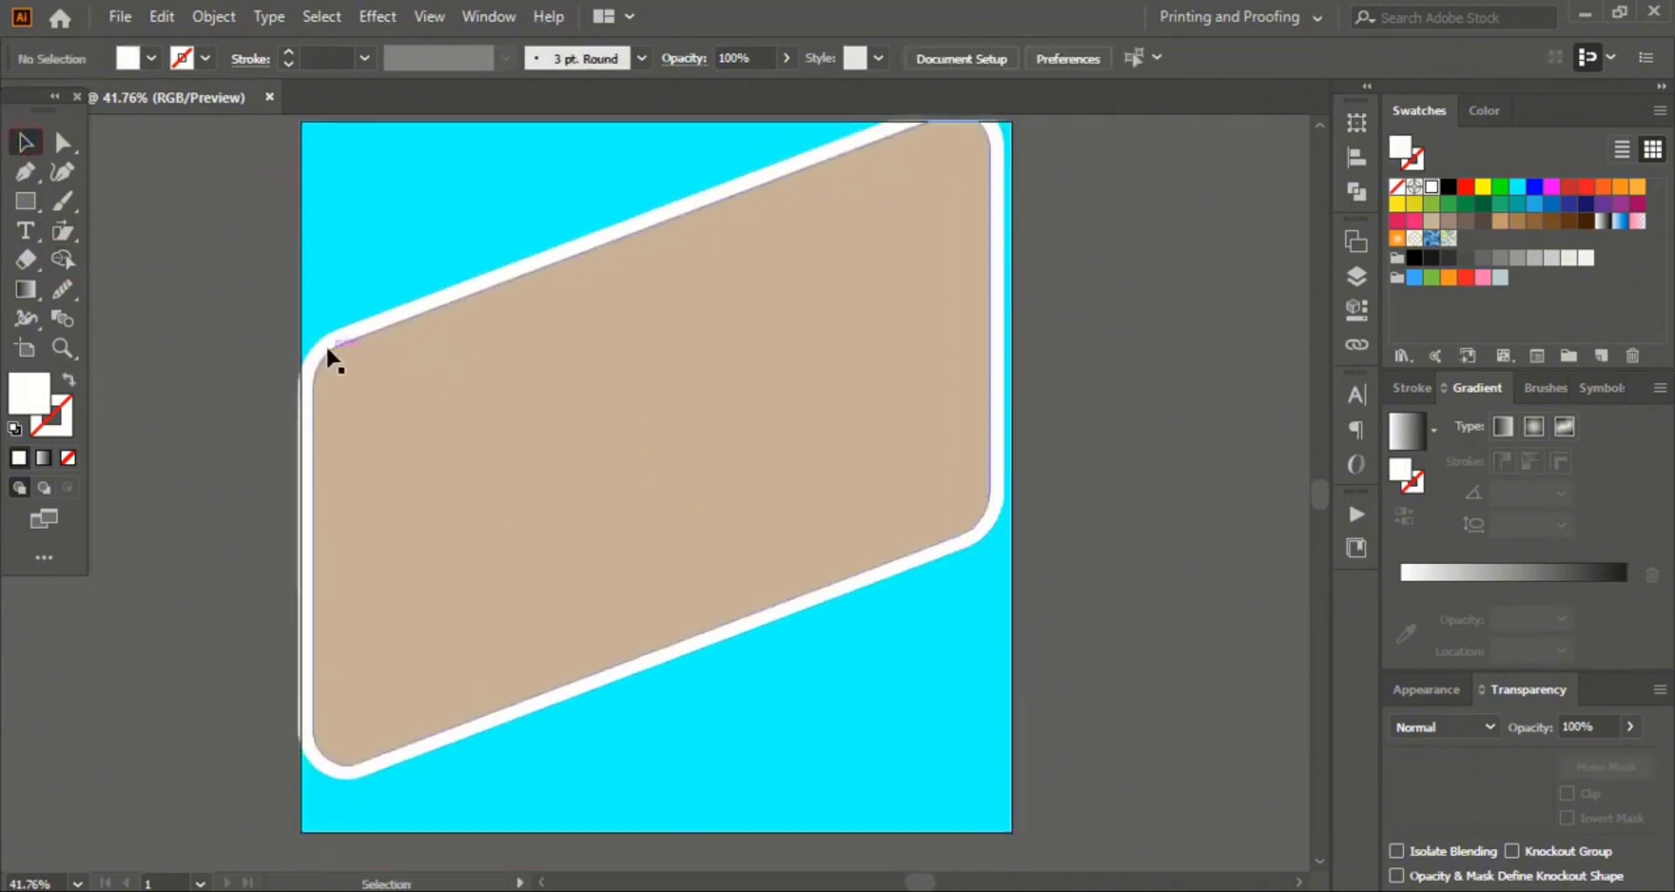
# Step: Subtract the white offset shape from the cyan background square using Pathfinder Minus Front
pyautogui.click(328, 339)
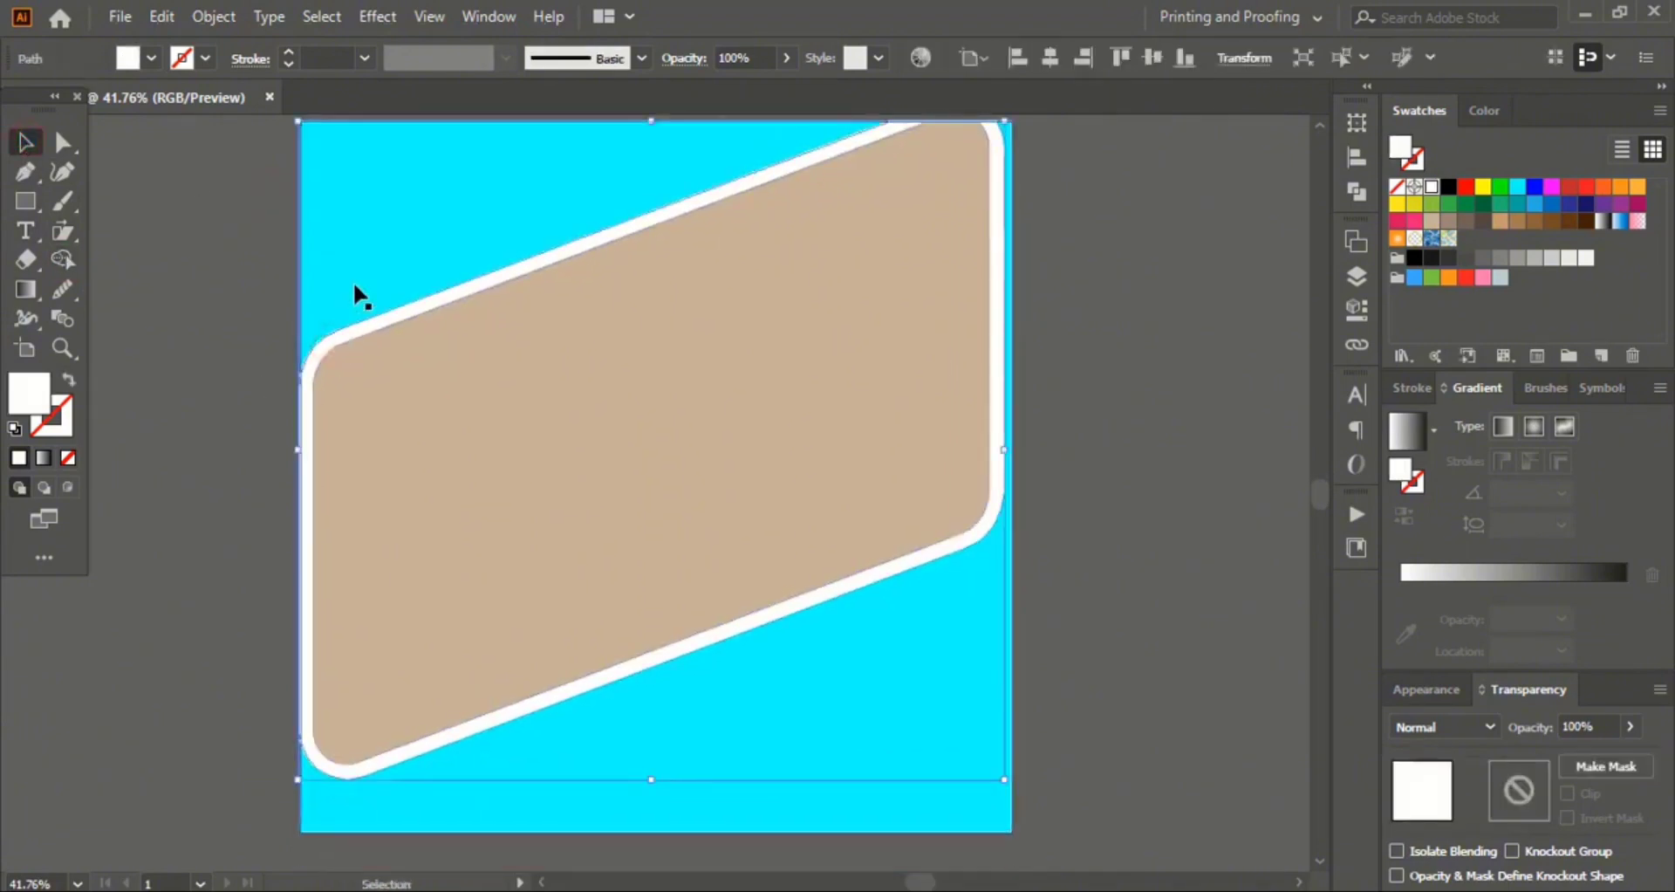
pyautogui.keyDown('shift'); pyautogui.click(372, 229); pyautogui.keyUp('shift')
pyautogui.click(1356, 191)
pyautogui.click(1118, 176)
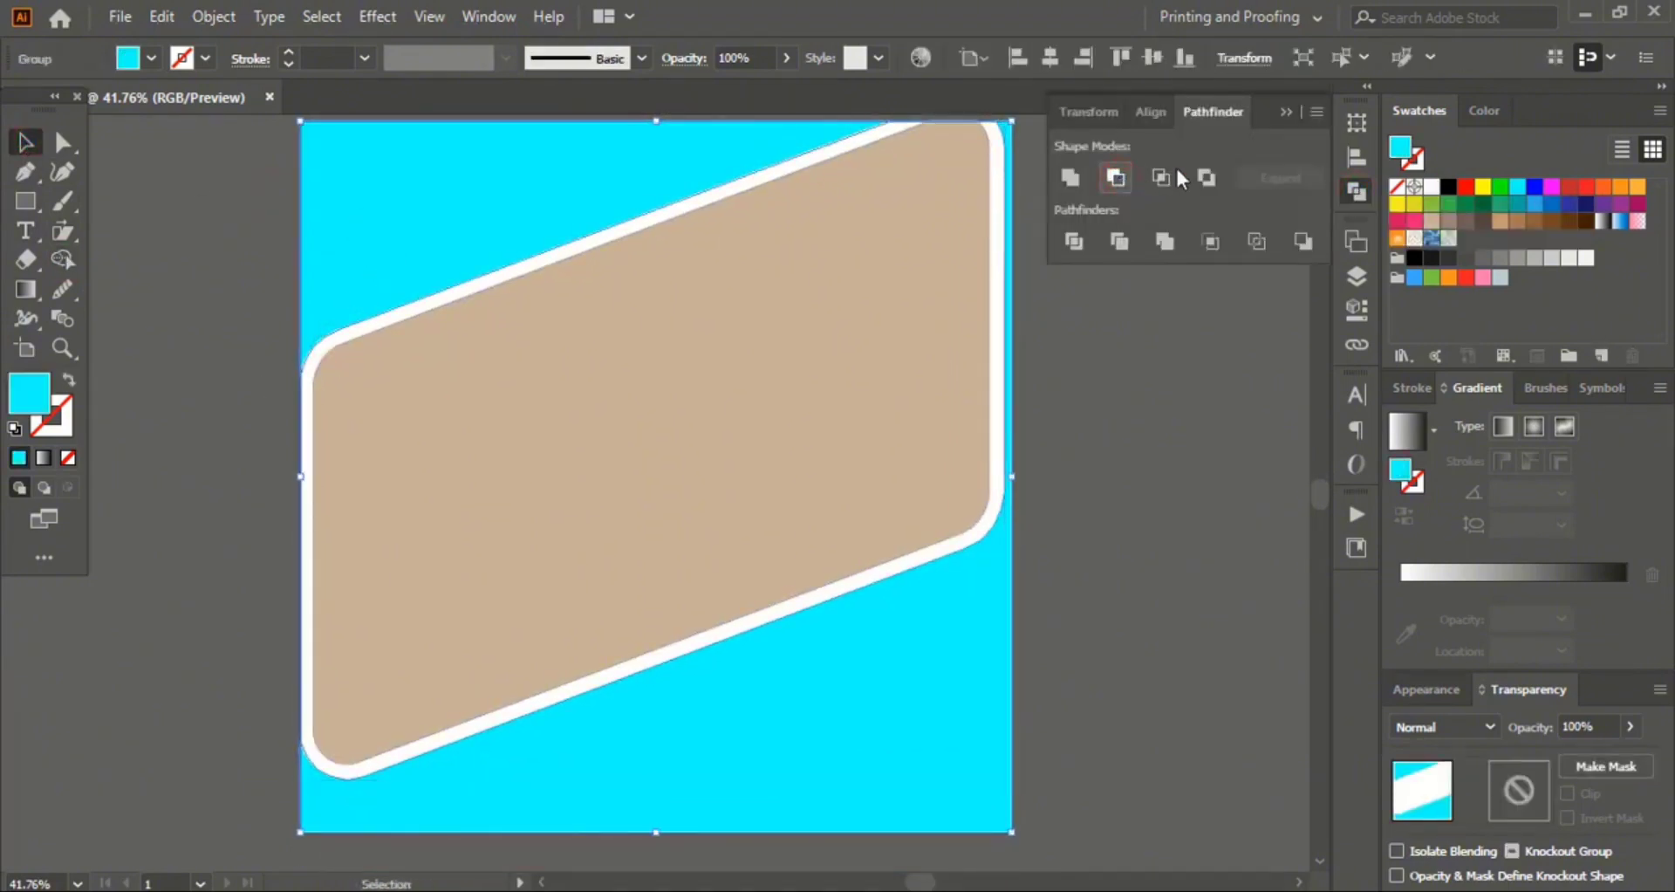
# Step: Draw a tall rectangle over most of the artboard's centre and right side and fill it with the dark blue swatch
pyautogui.click(1285, 112)
pyautogui.click(1144, 469)
pyautogui.scroll(1, 1144, 470)
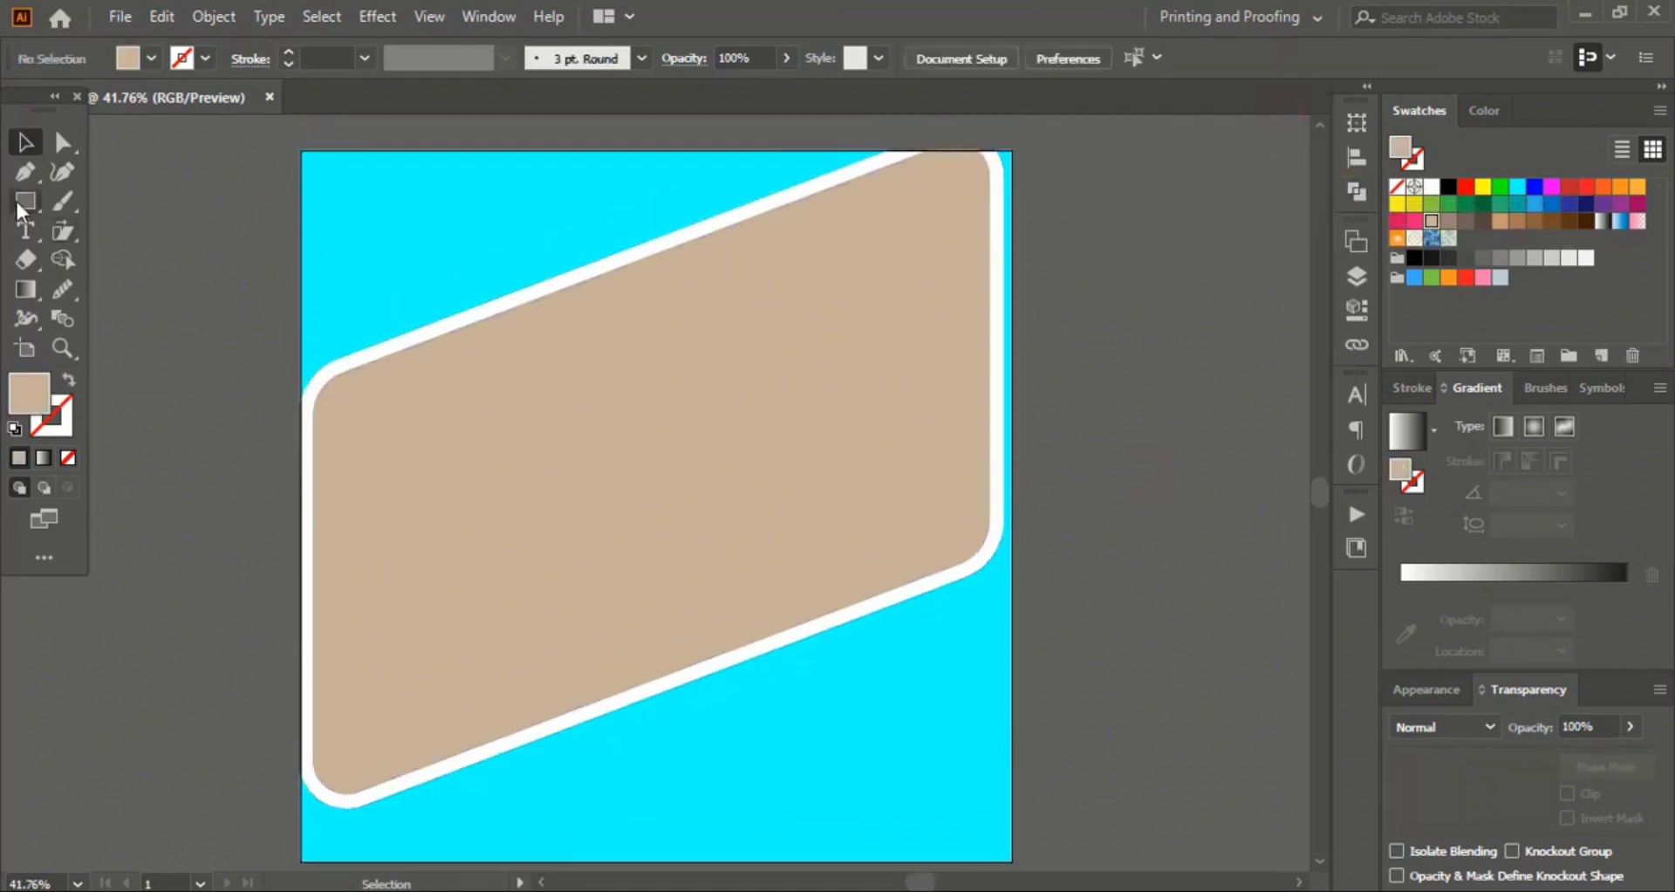
pyautogui.moveTo(417, 209); pyautogui.dragTo(985, 846)
pyautogui.scroll(-4, 890, 703)
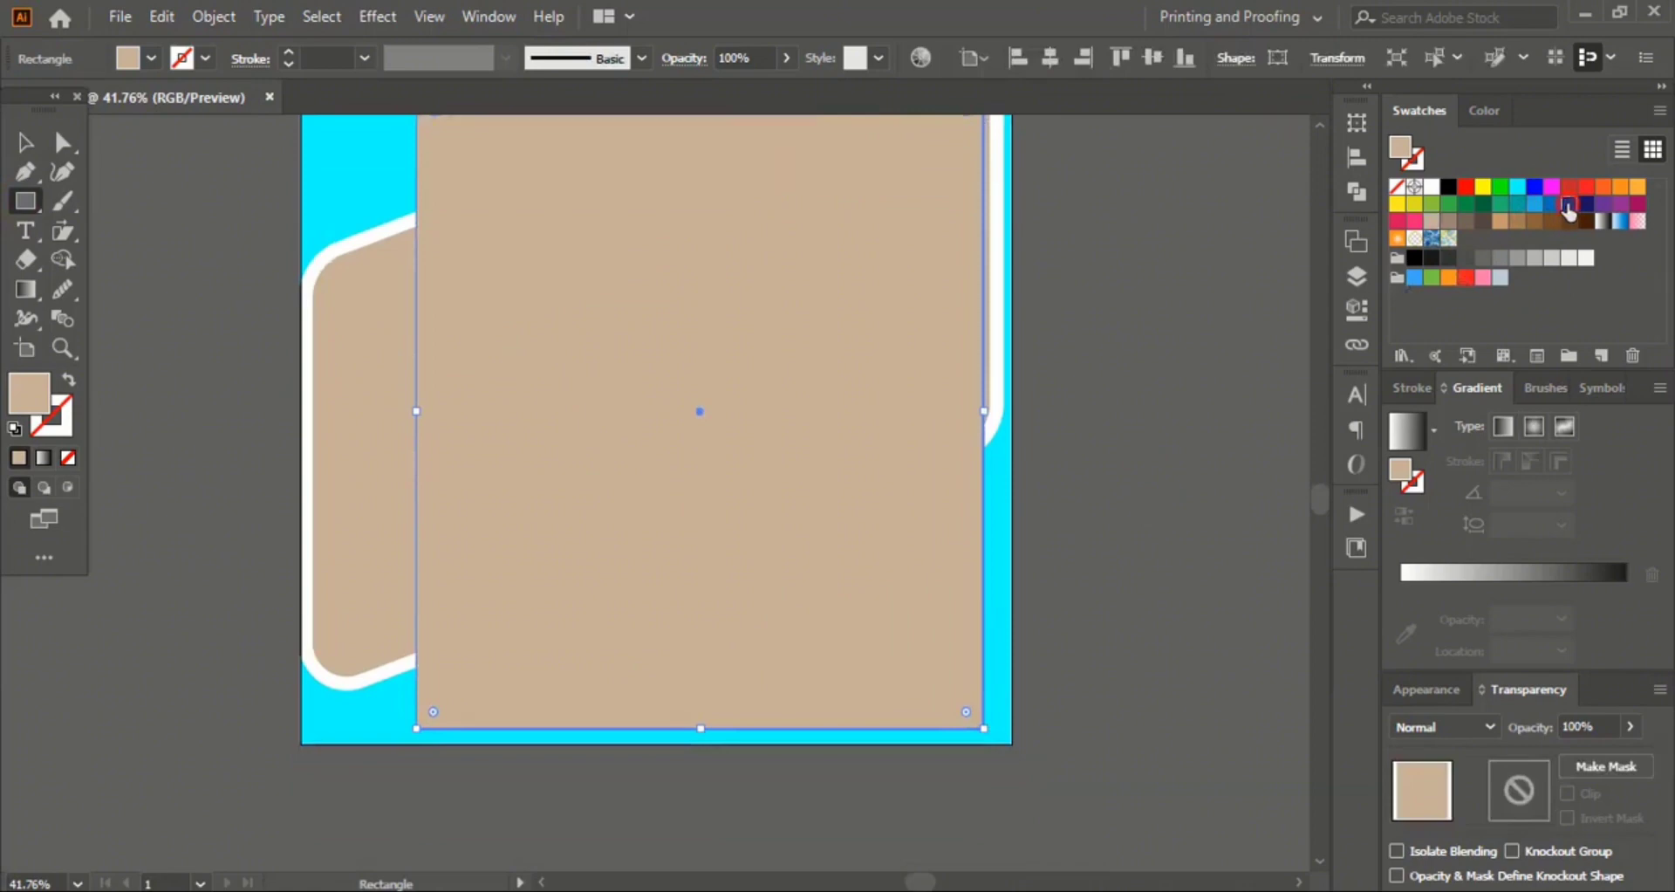
pyautogui.click(1568, 204)
pyautogui.press('v')
pyautogui.scroll(3, 901, 534)
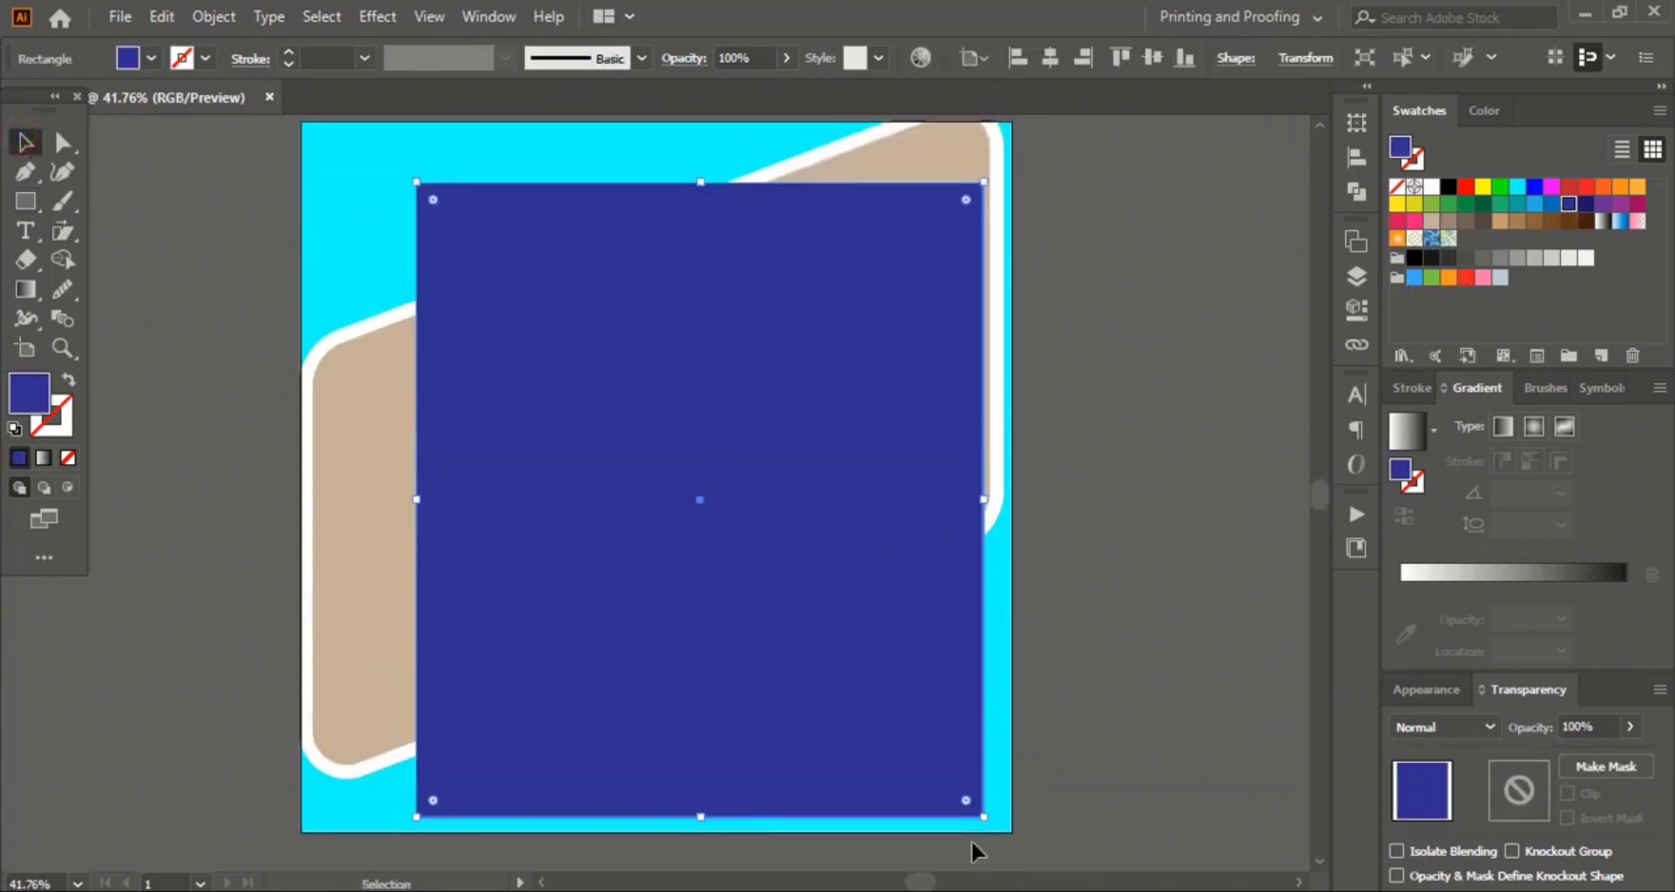
# Step: Rotate, move and enlarge the dark blue rectangle so it covers the artboard's lower-left half, its edge sloping down to the lower right
pyautogui.moveTo(975, 850); pyautogui.dragTo(1121, 629)
pyautogui.moveTo(1077, 567); pyautogui.dragTo(737, 724)
pyautogui.scroll(-4, 793, 658)
pyautogui.moveTo(793, 657); pyautogui.dragTo(855, 514)
pyautogui.moveTo(623, 737); pyautogui.dragTo(999, 860)
pyautogui.moveTo(870, 774); pyautogui.dragTo(894, 777)
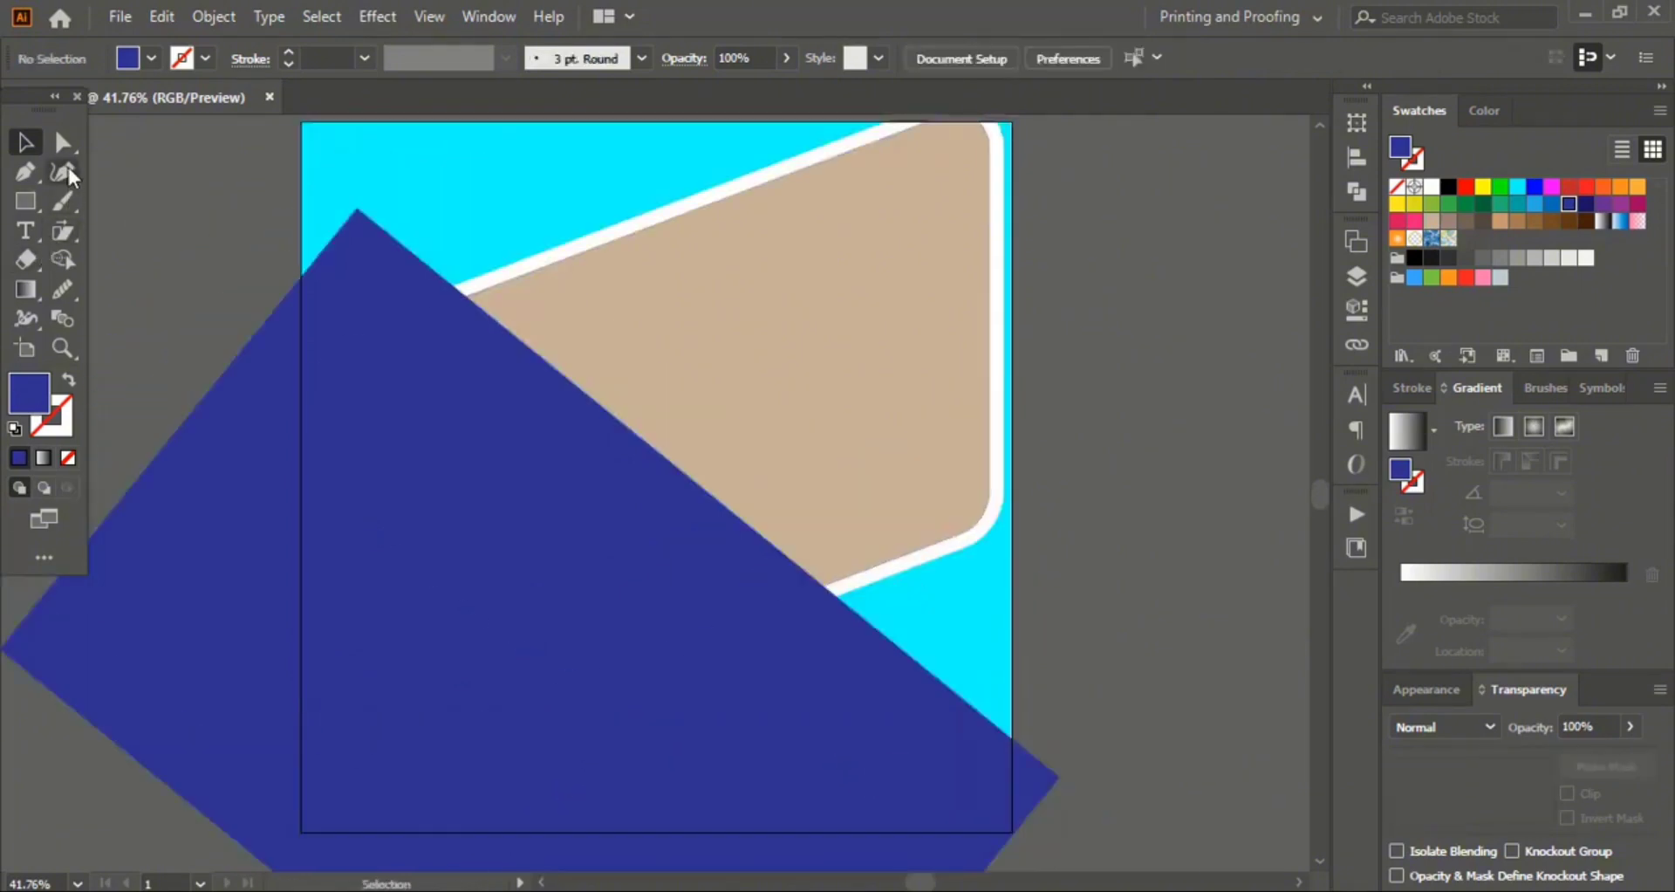
# Step: Round the blue rectangle's upper corner to about 56 px and round its right corner beyond the artboard's edge
pyautogui.click(62, 144)
pyautogui.click(357, 211)
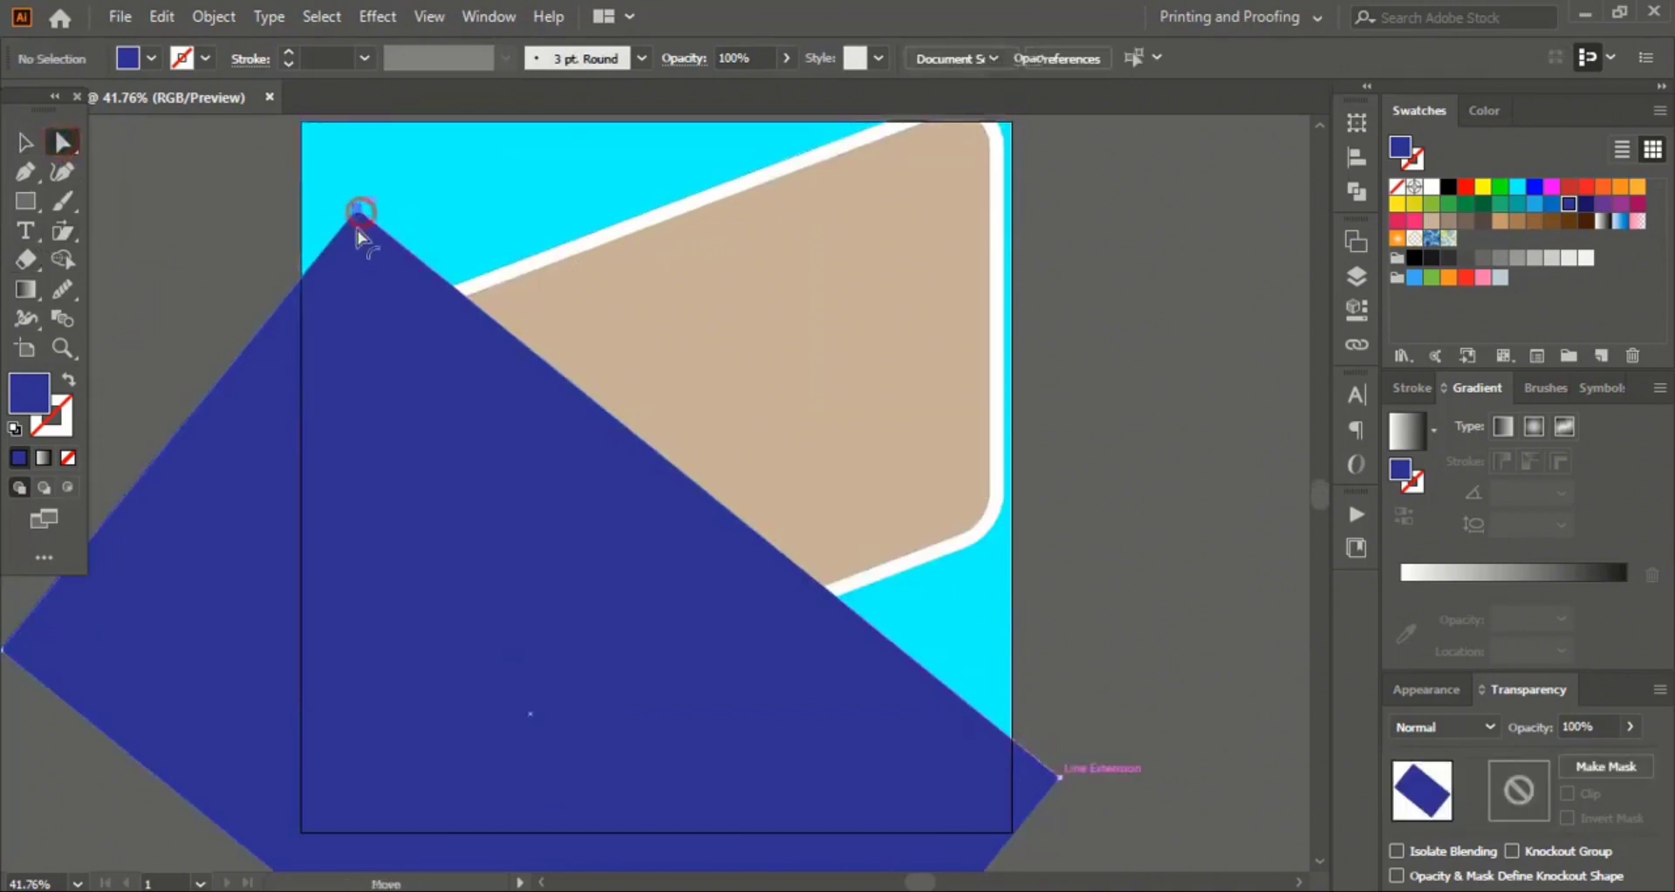
pyautogui.moveTo(359, 235); pyautogui.dragTo(363, 266)
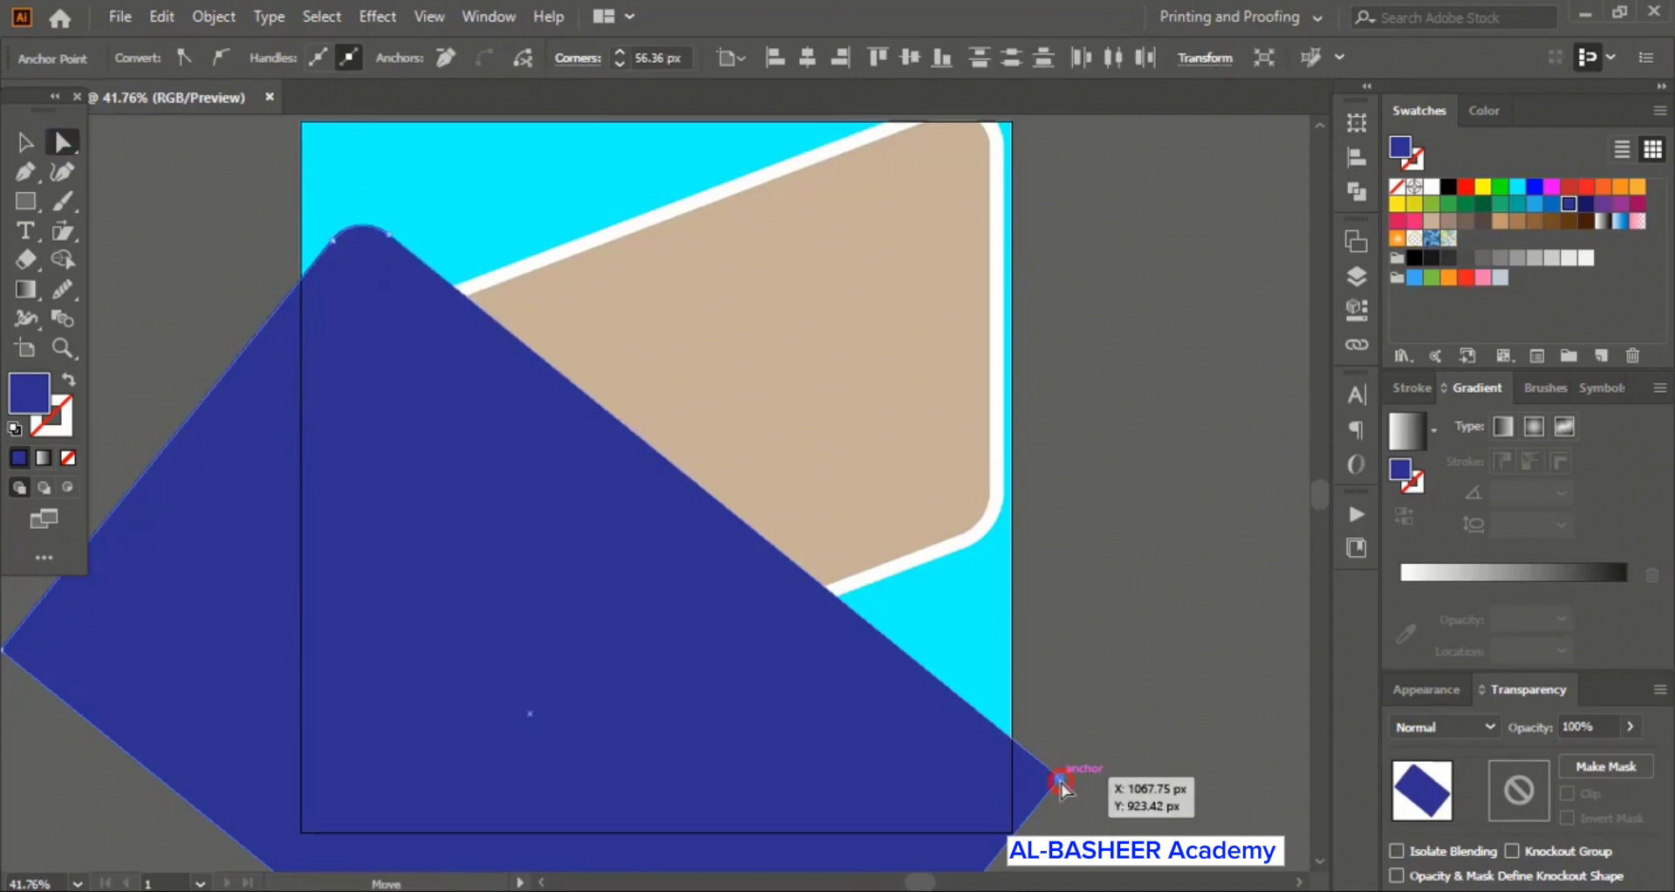
pyautogui.click(1061, 782)
pyautogui.moveTo(1039, 779); pyautogui.dragTo(956, 790)
pyautogui.click(25, 142)
pyautogui.click(1155, 559)
# Step: Nudge the blue rectangle slightly so its rounded right corner sits over the artboard's lower-right edge
pyautogui.scroll(-3, 1156, 553)
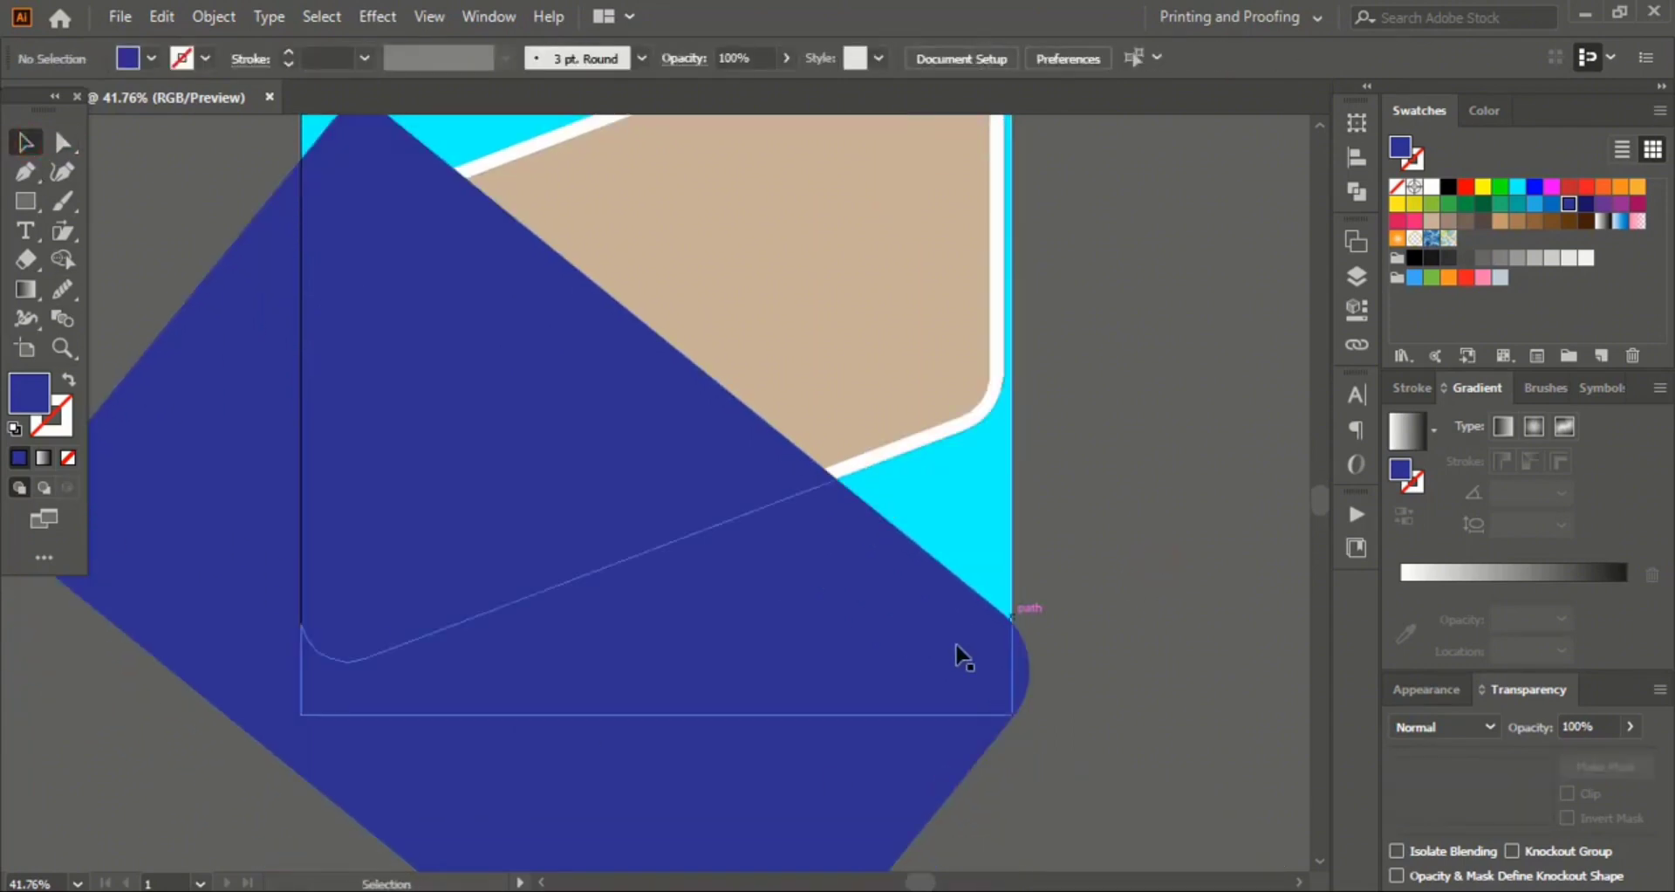
pyautogui.moveTo(928, 665)
pyautogui.mouseDown()
pyautogui.moveTo(934, 643)
pyautogui.moveTo(934, 663)
pyautogui.mouseUp()
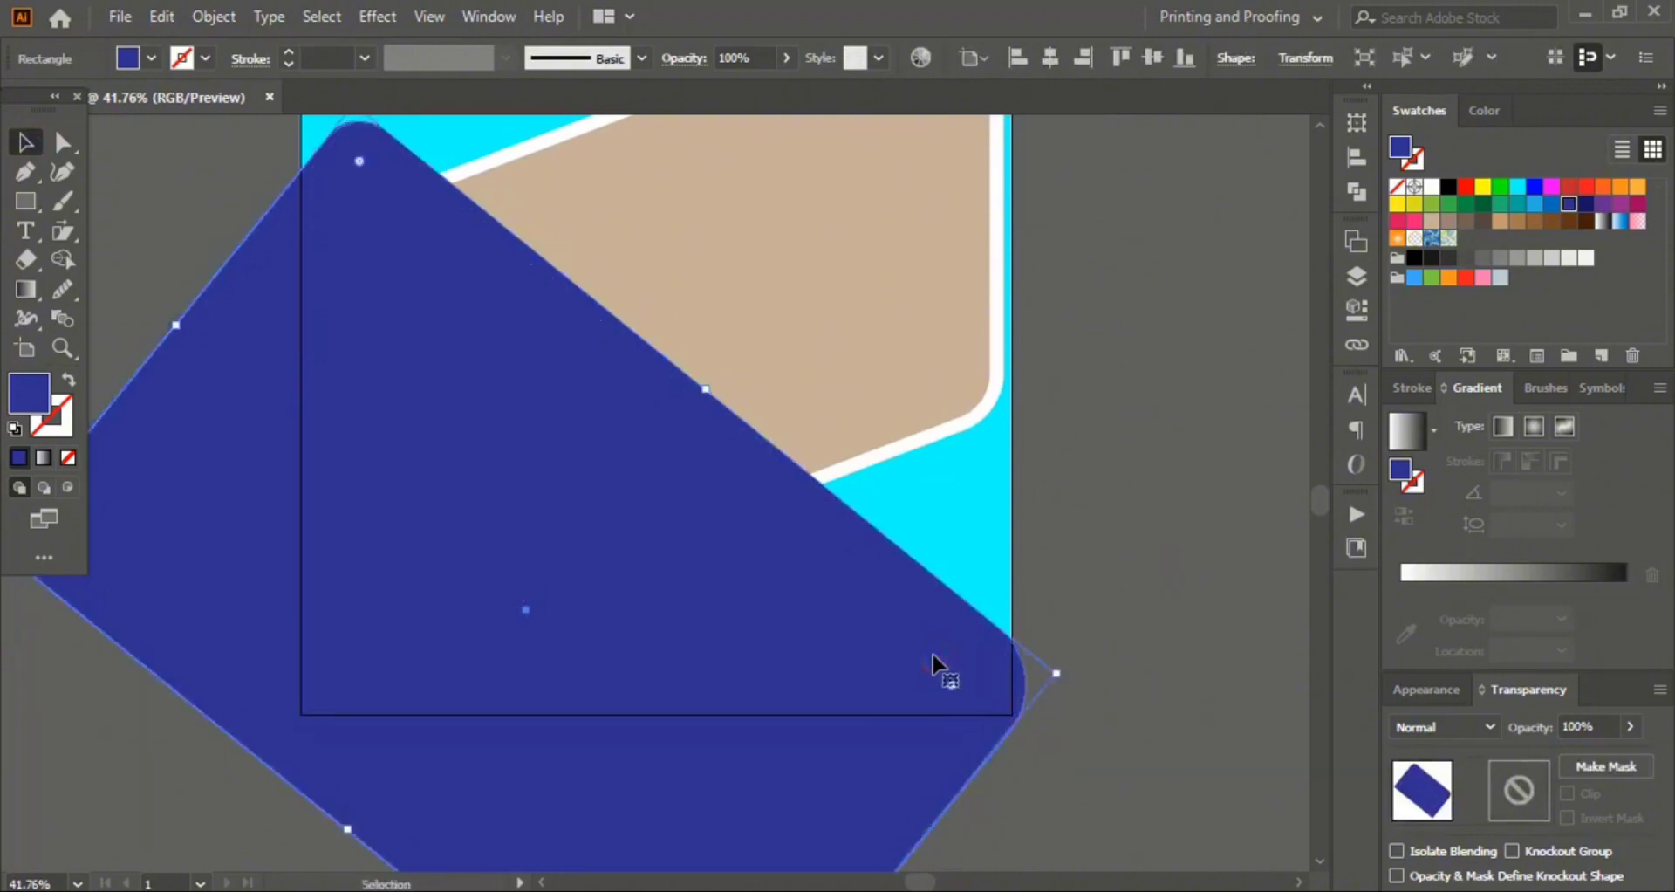
pyautogui.scroll(1, 1023, 638)
pyautogui.scroll(-1, 1023, 639)
pyautogui.click(1117, 678)
# Step: Select all the shapes and remove the blue areas outside the artboard and over the white border with Shape Builder
pyautogui.moveTo(1103, 801); pyautogui.dragTo(240, 176)
pyautogui.click(62, 259)
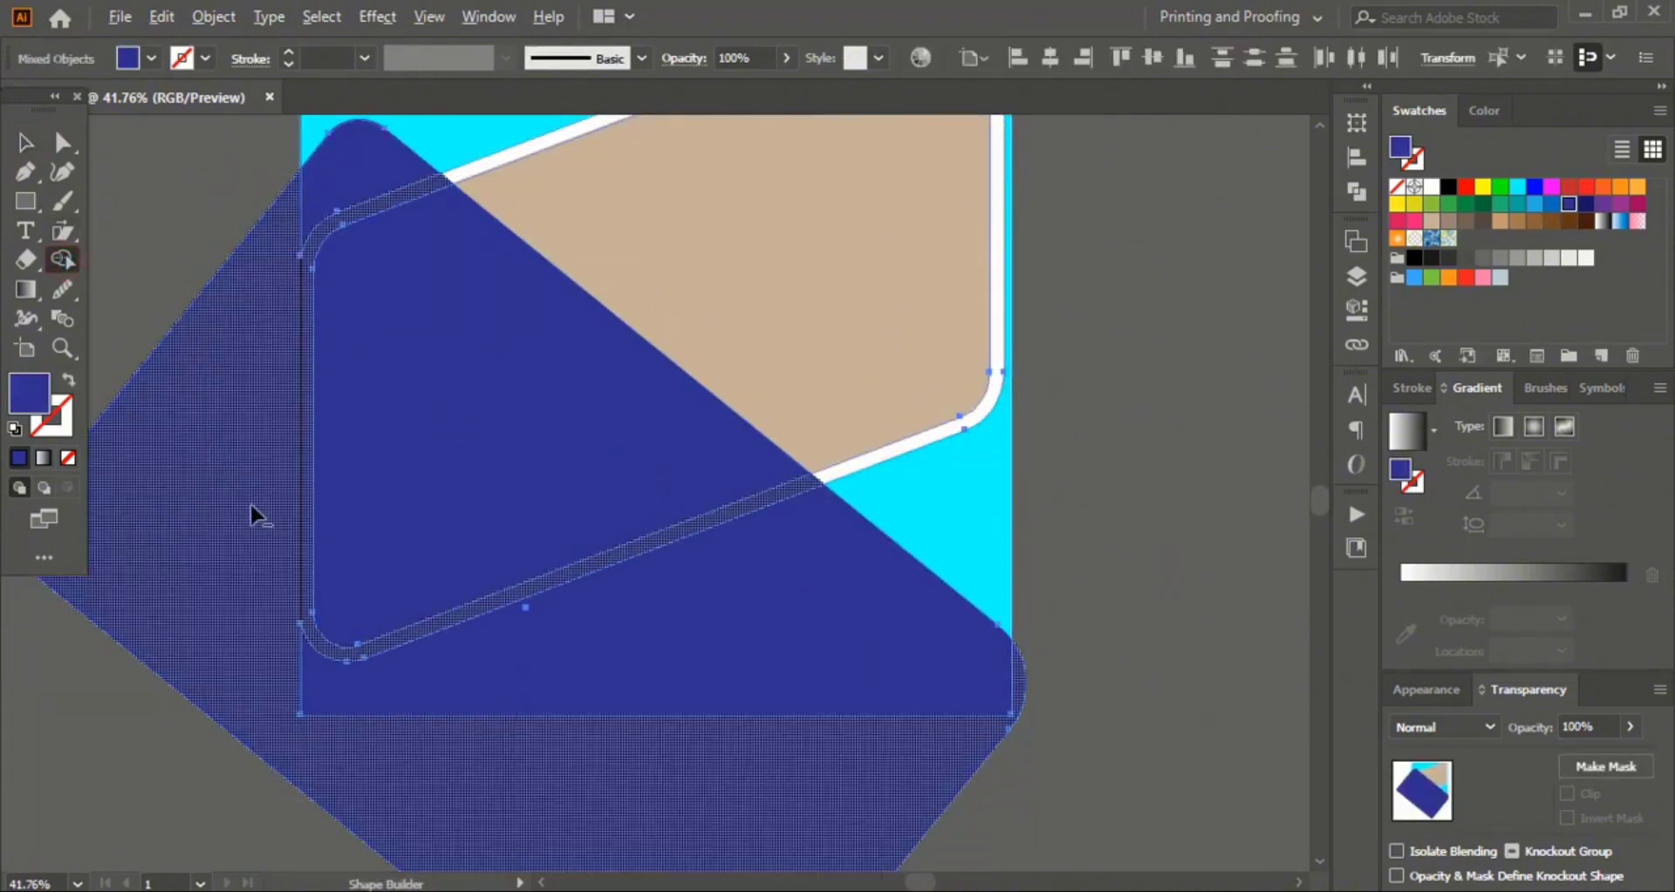
pyautogui.keyDown('alt'); pyautogui.click(250, 506); pyautogui.keyUp('alt')
pyautogui.click(23, 140)
pyautogui.click(236, 513)
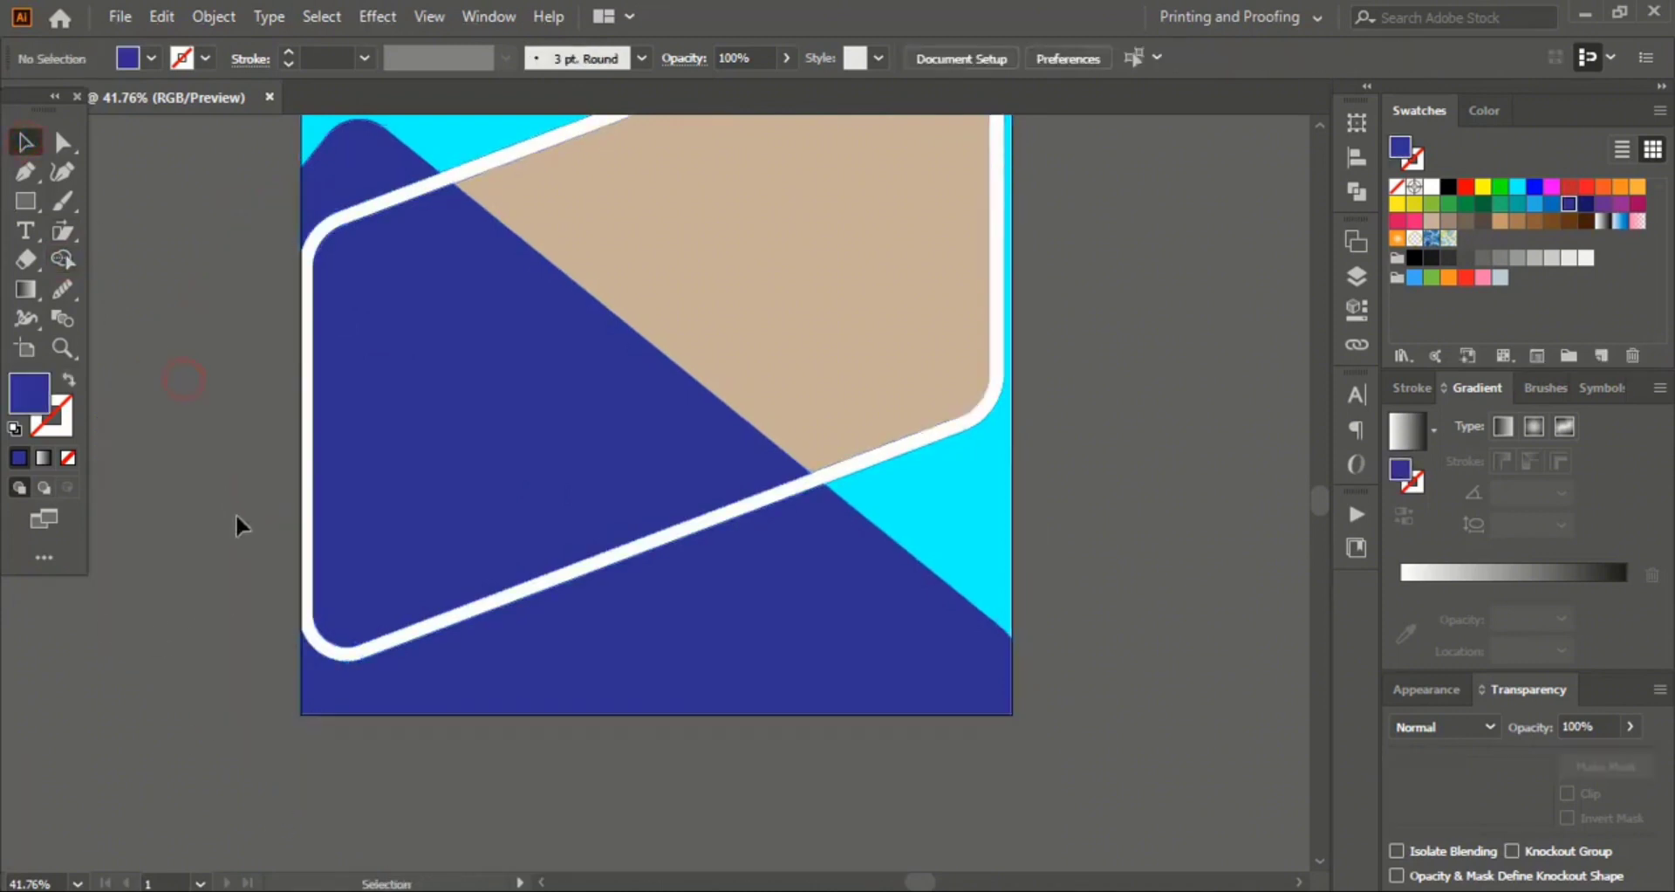
# Step: Round the right corner of the blue piece below the panel to about 49 px
pyautogui.scroll(2, 750, 628)
pyautogui.click(902, 736)
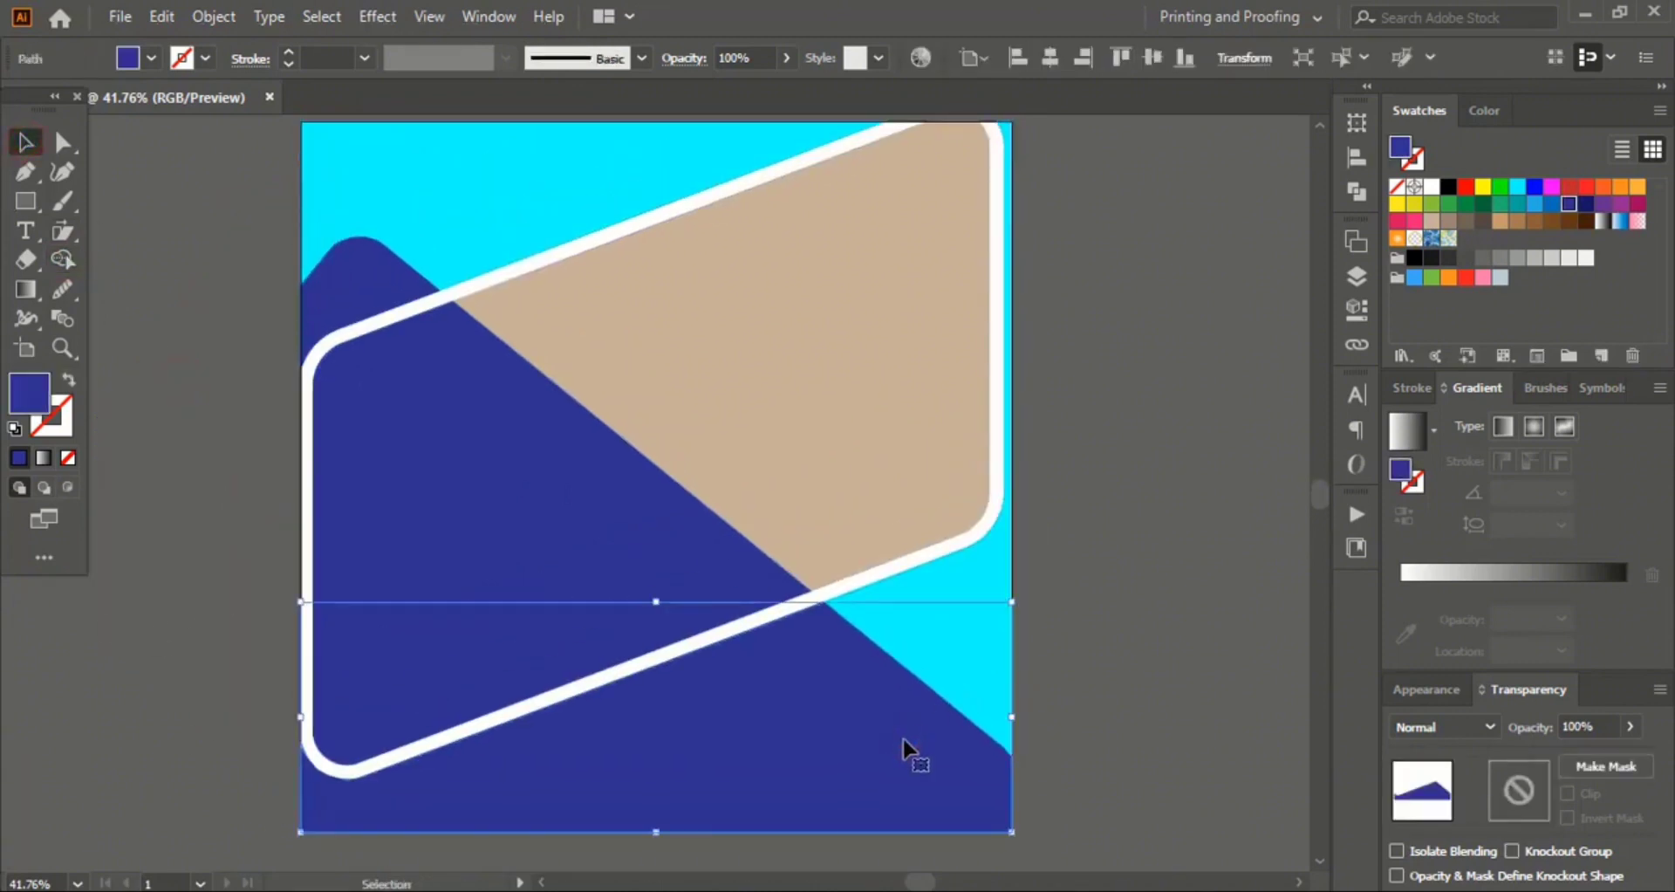
pyautogui.click(62, 141)
pyautogui.click(1013, 759)
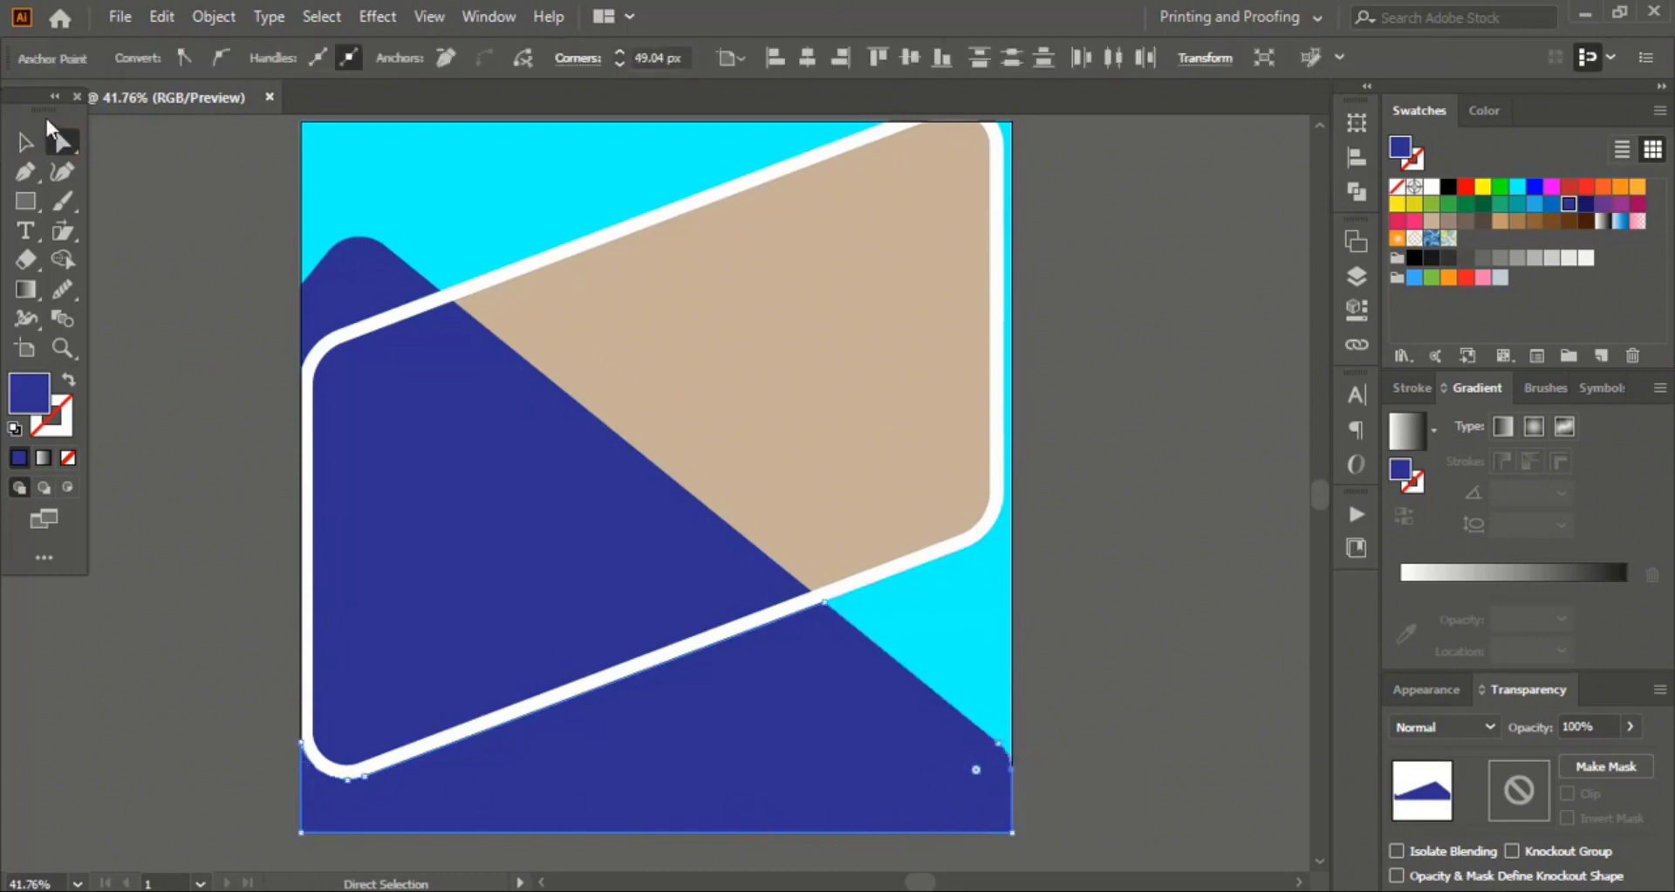
pyautogui.click(24, 141)
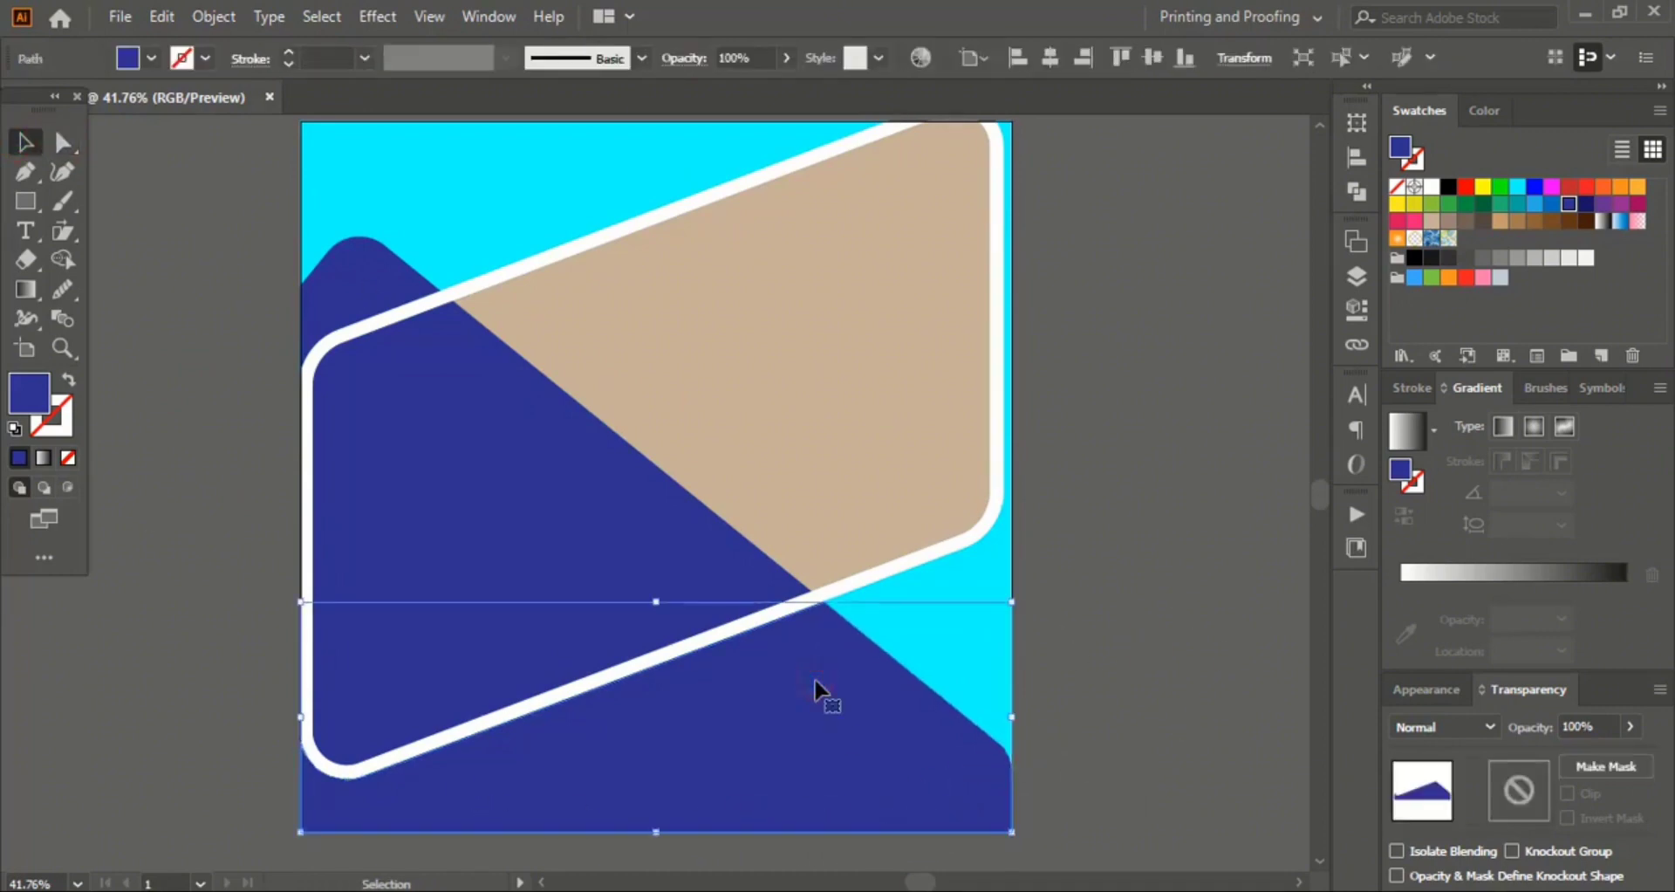
# Step: Recolour the bottom blue piece to very dark navy with RGB 10, 21, 41 (0A1529)
pyautogui.click(1585, 206)
pyautogui.click(1492, 110)
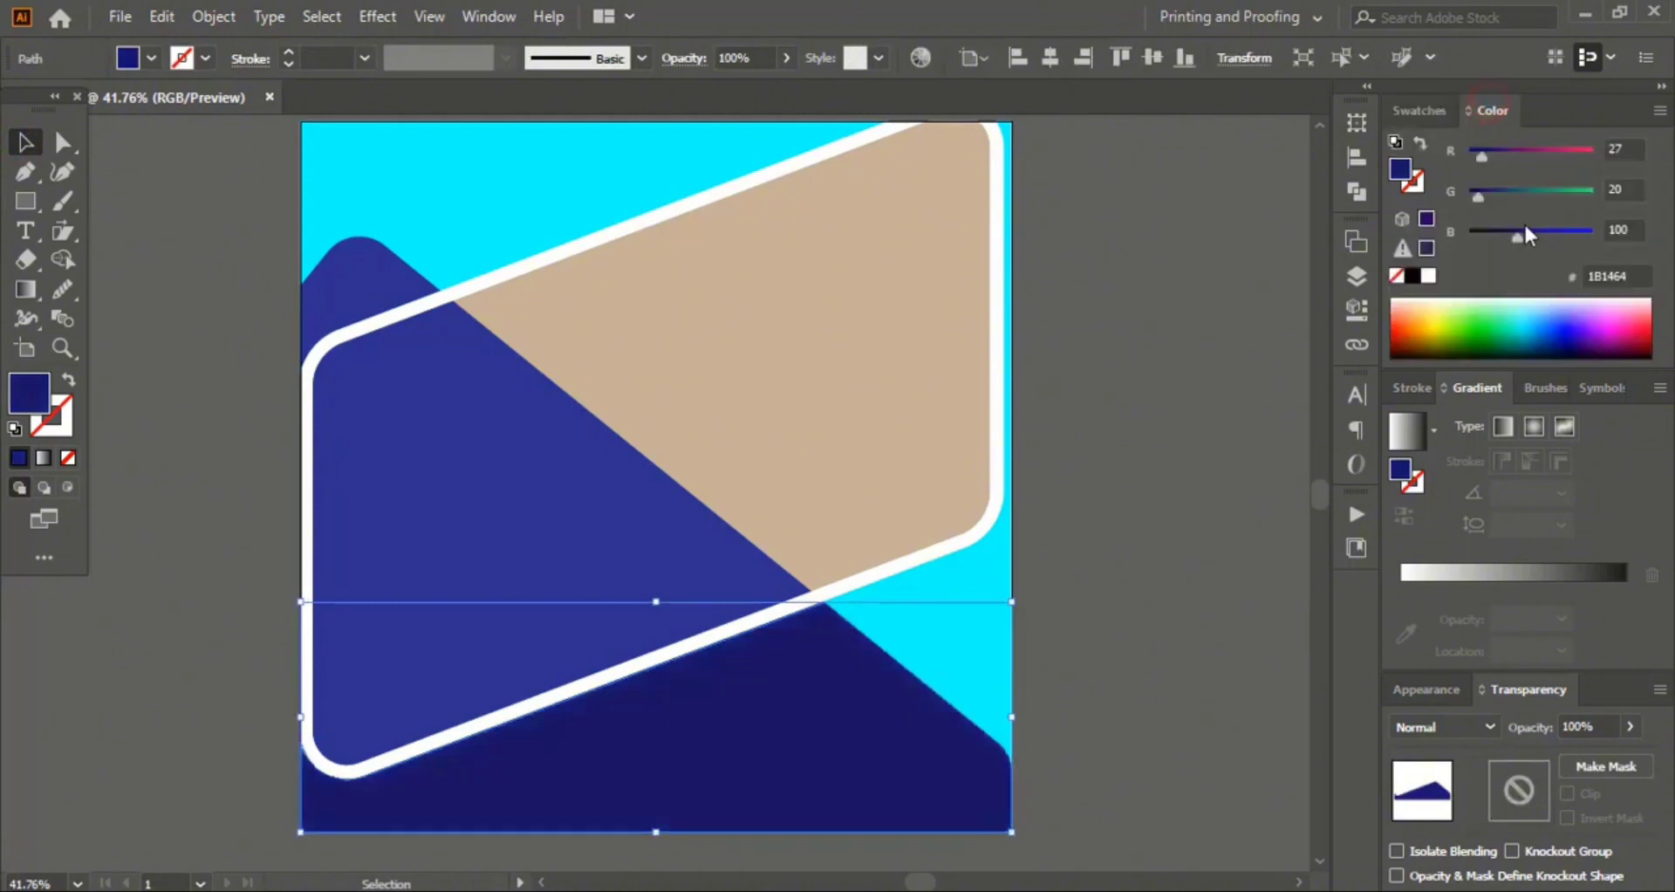
pyautogui.click(1501, 232)
pyautogui.click(1494, 234)
pyautogui.click(1483, 194)
pyautogui.click(1485, 235)
pyautogui.click(1483, 194)
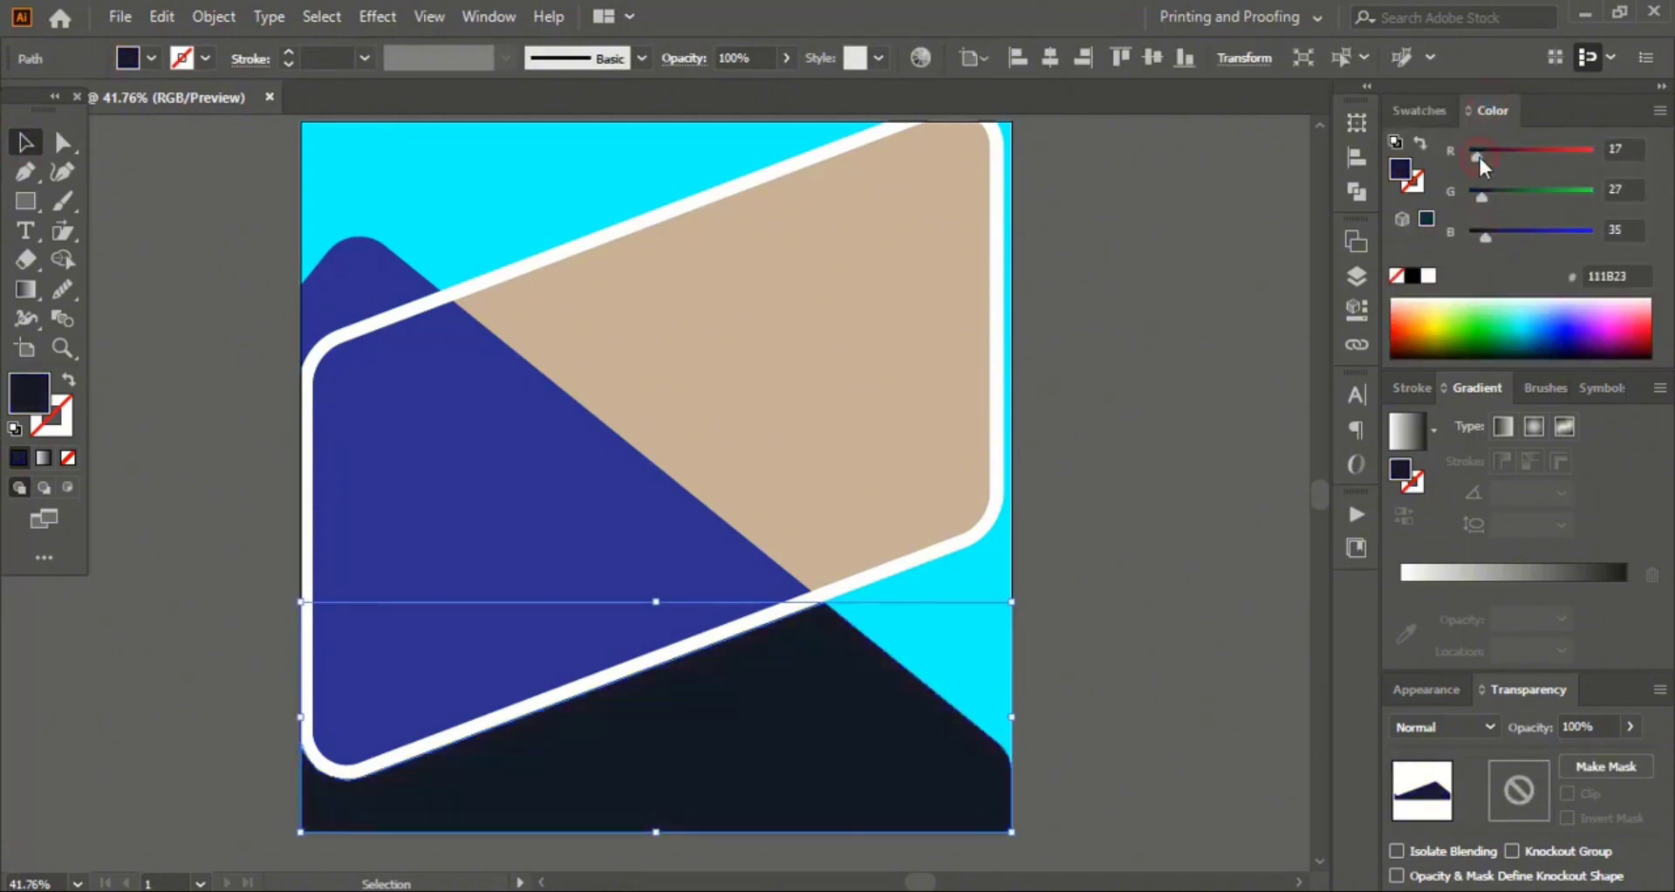
pyautogui.click(1477, 155)
pyautogui.click(1485, 235)
pyautogui.click(1487, 234)
pyautogui.click(1476, 192)
pyautogui.click(1118, 457)
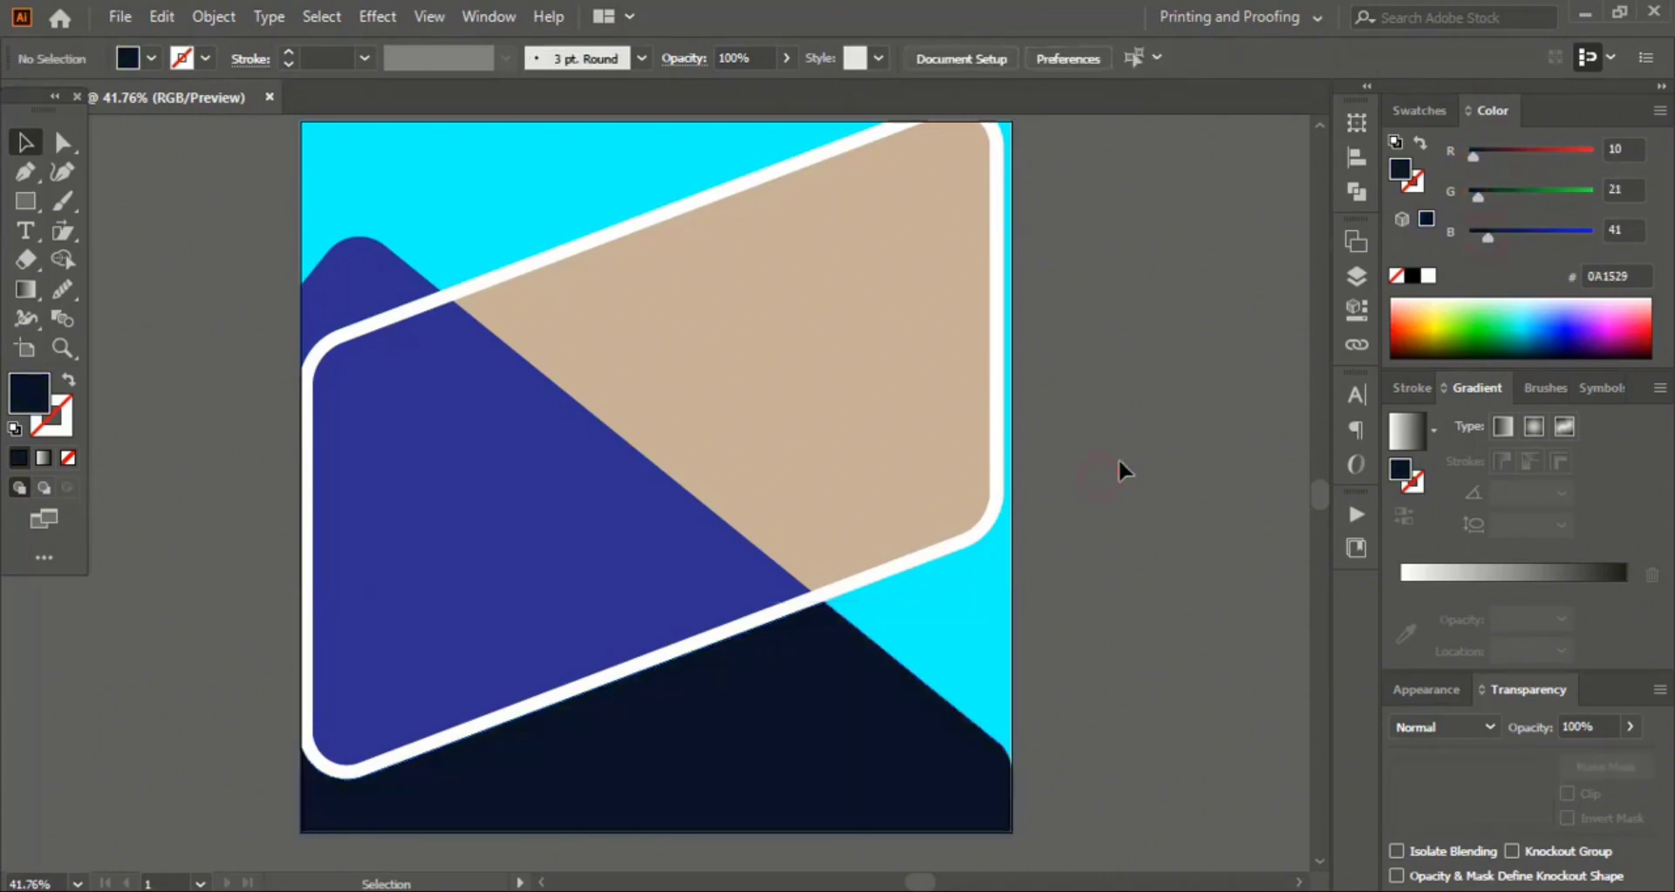
# Step: Fill the small blue piece above the panel's upper-left corner with the light grey swatch
pyautogui.click(383, 291)
pyautogui.click(1423, 111)
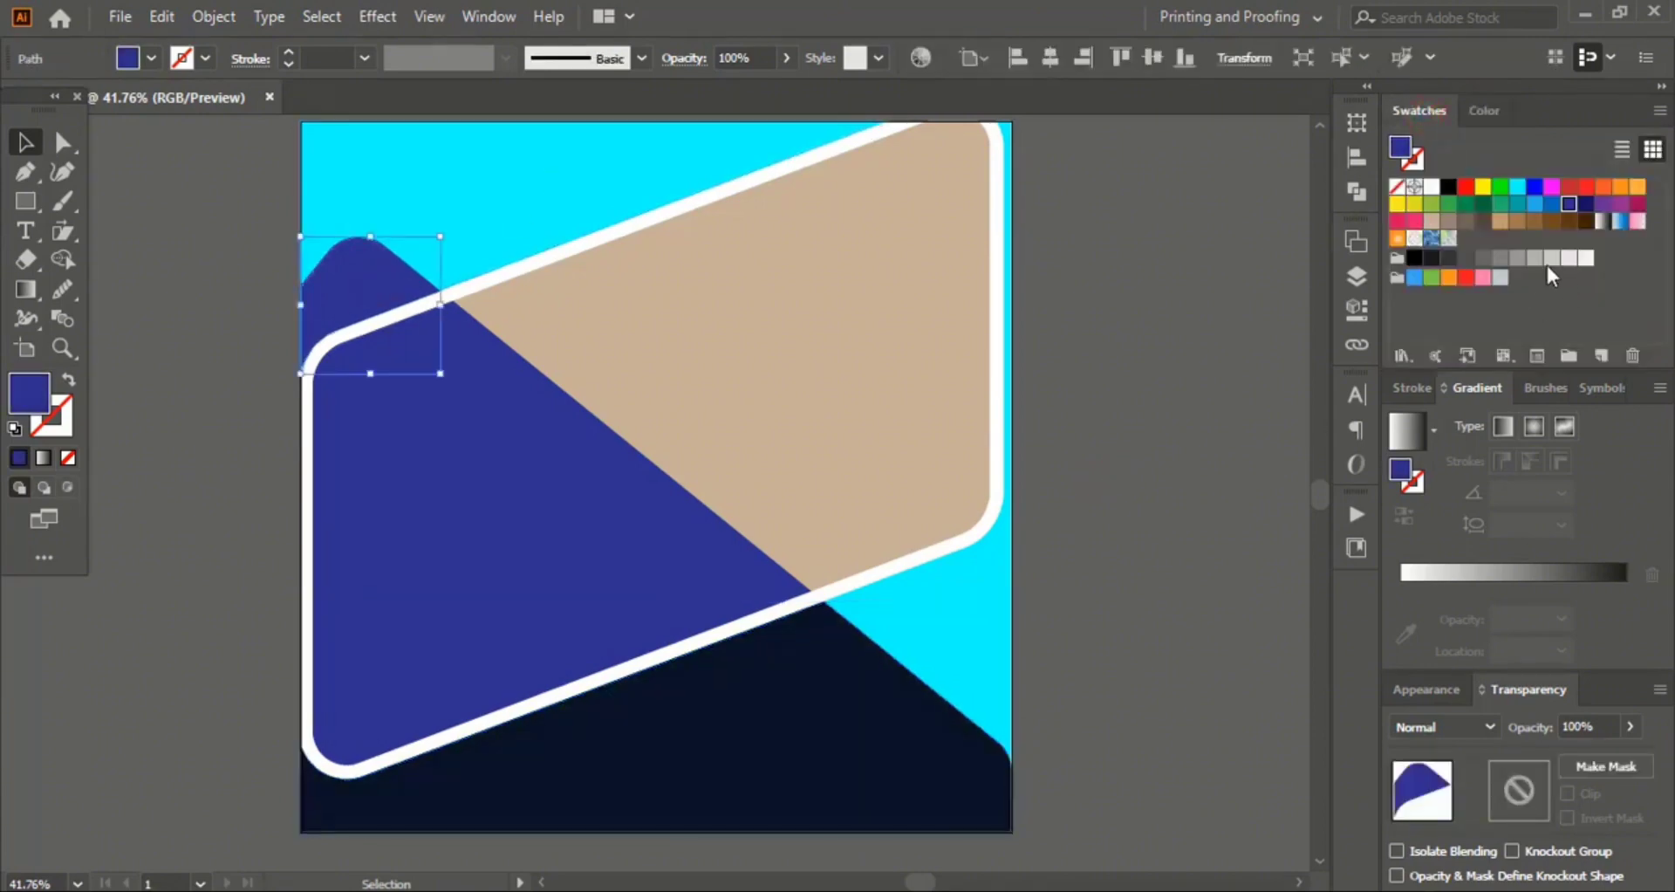
pyautogui.click(1536, 259)
pyautogui.click(1161, 480)
# Step: Open the photo file w from the folder and bring the image into the layout document
pyautogui.scroll(2, 602, 286)
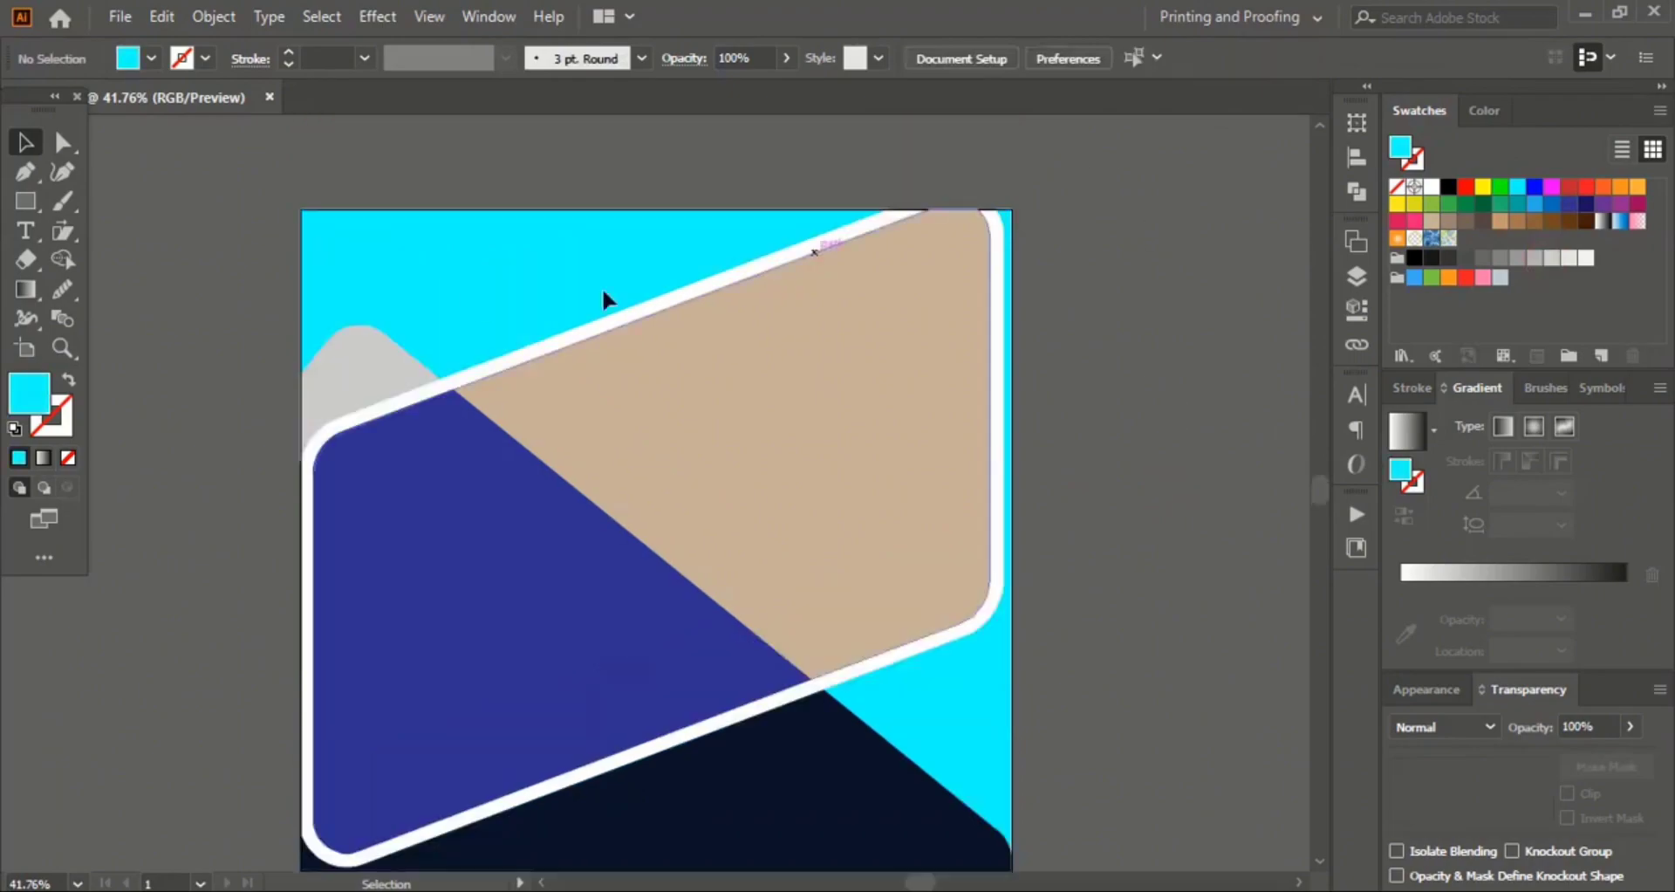
pyautogui.click(118, 16)
pyautogui.click(187, 98)
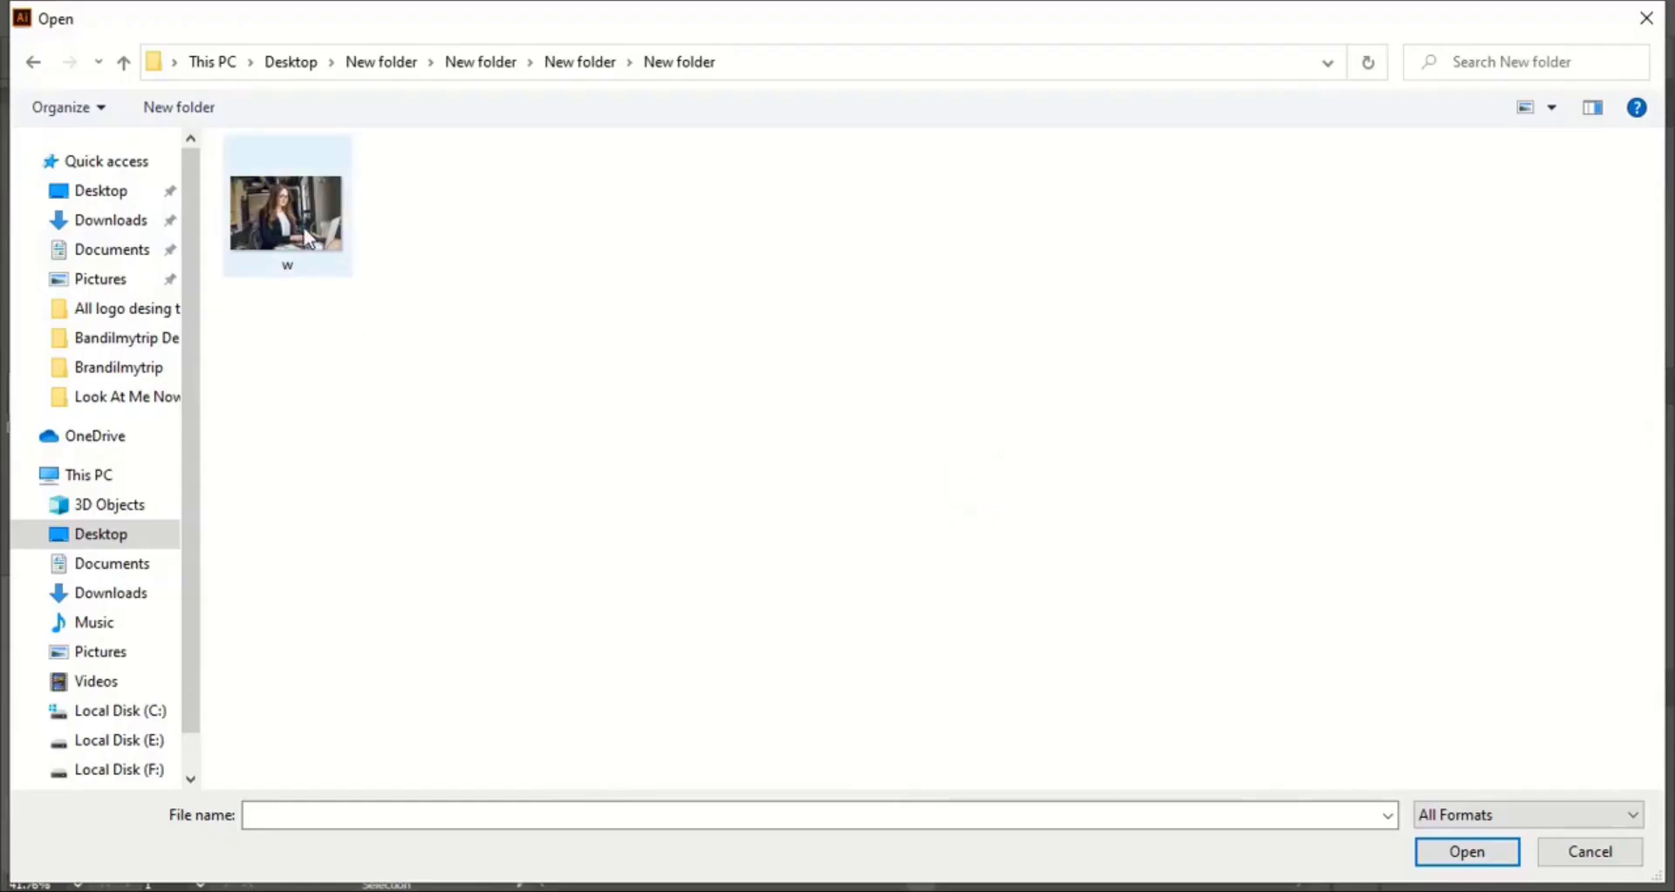
pyautogui.doubleClick(304, 227)
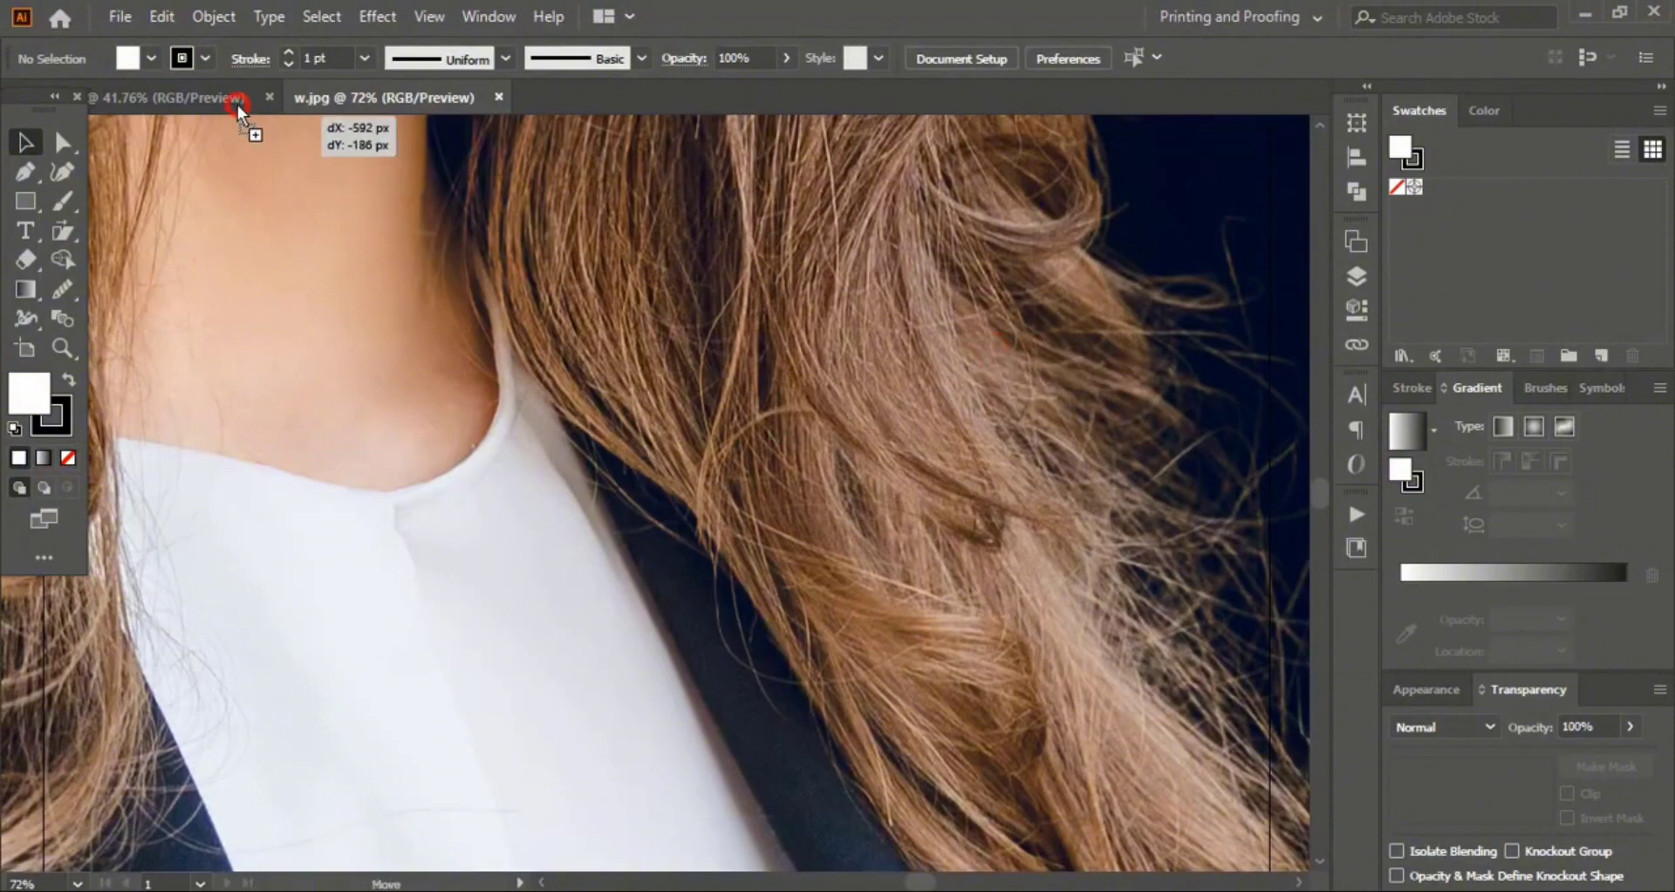
pyautogui.click(237, 101)
pyautogui.hotkey('ctrl', 'v')
# Step: Scale the photo down proportionally about its centre to roughly half the artboard's width
pyautogui.hotkey('ctrl', '-')
pyautogui.hotkey('ctrl', '-')
pyautogui.hotkey('ctrl', '-')
pyautogui.hotkey('ctrl', '-')
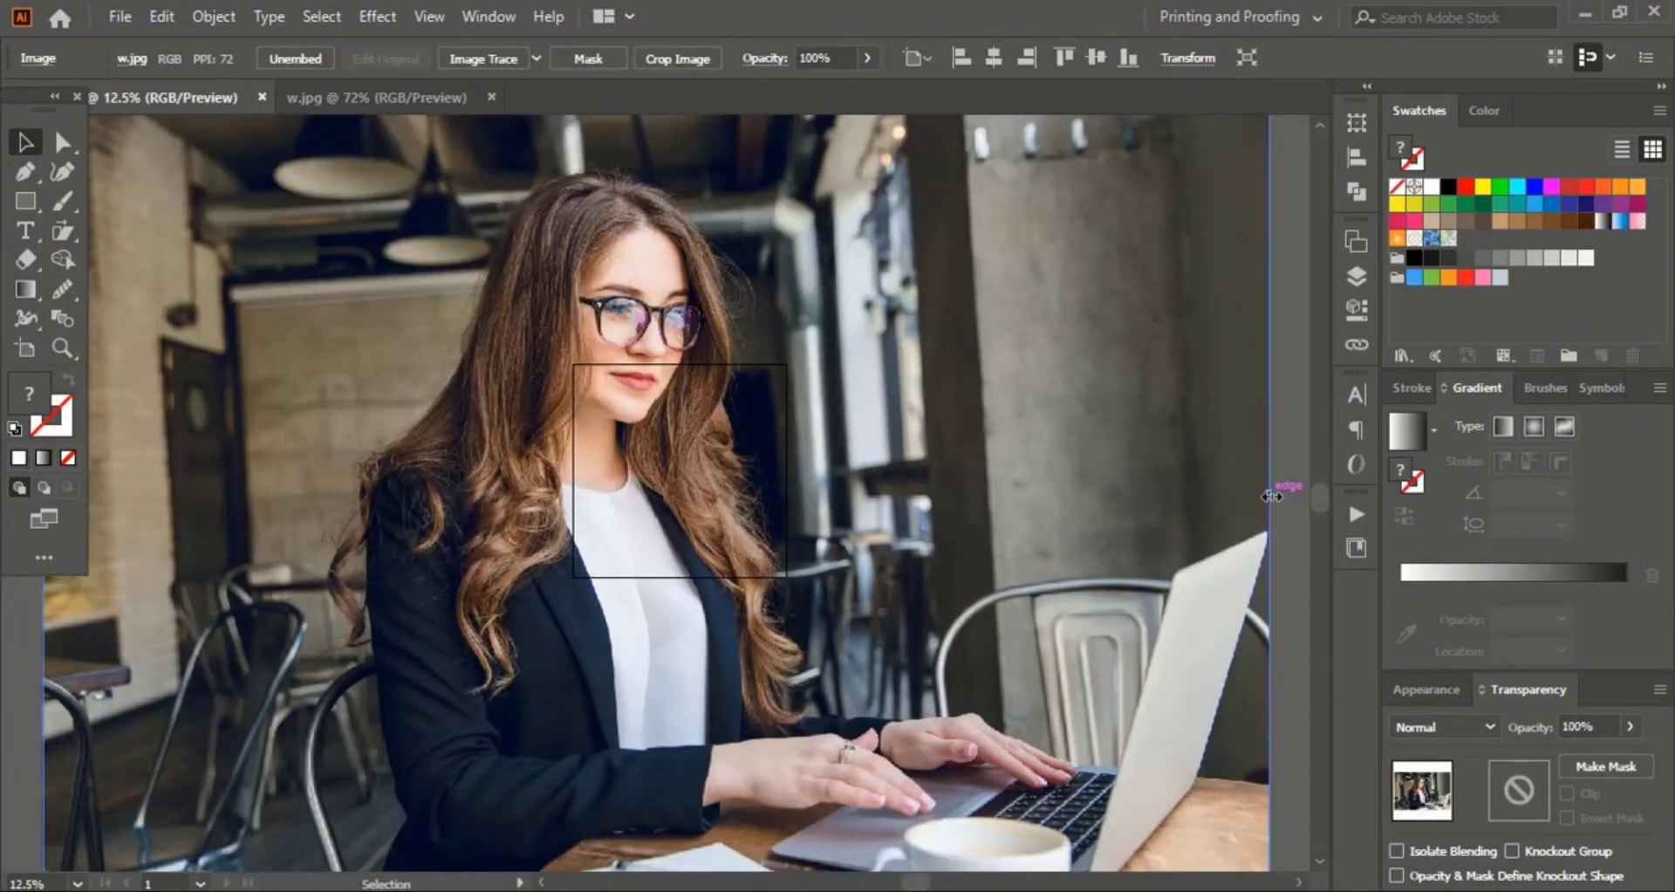
pyautogui.moveTo(1272, 495); pyautogui.dragTo(707, 527)
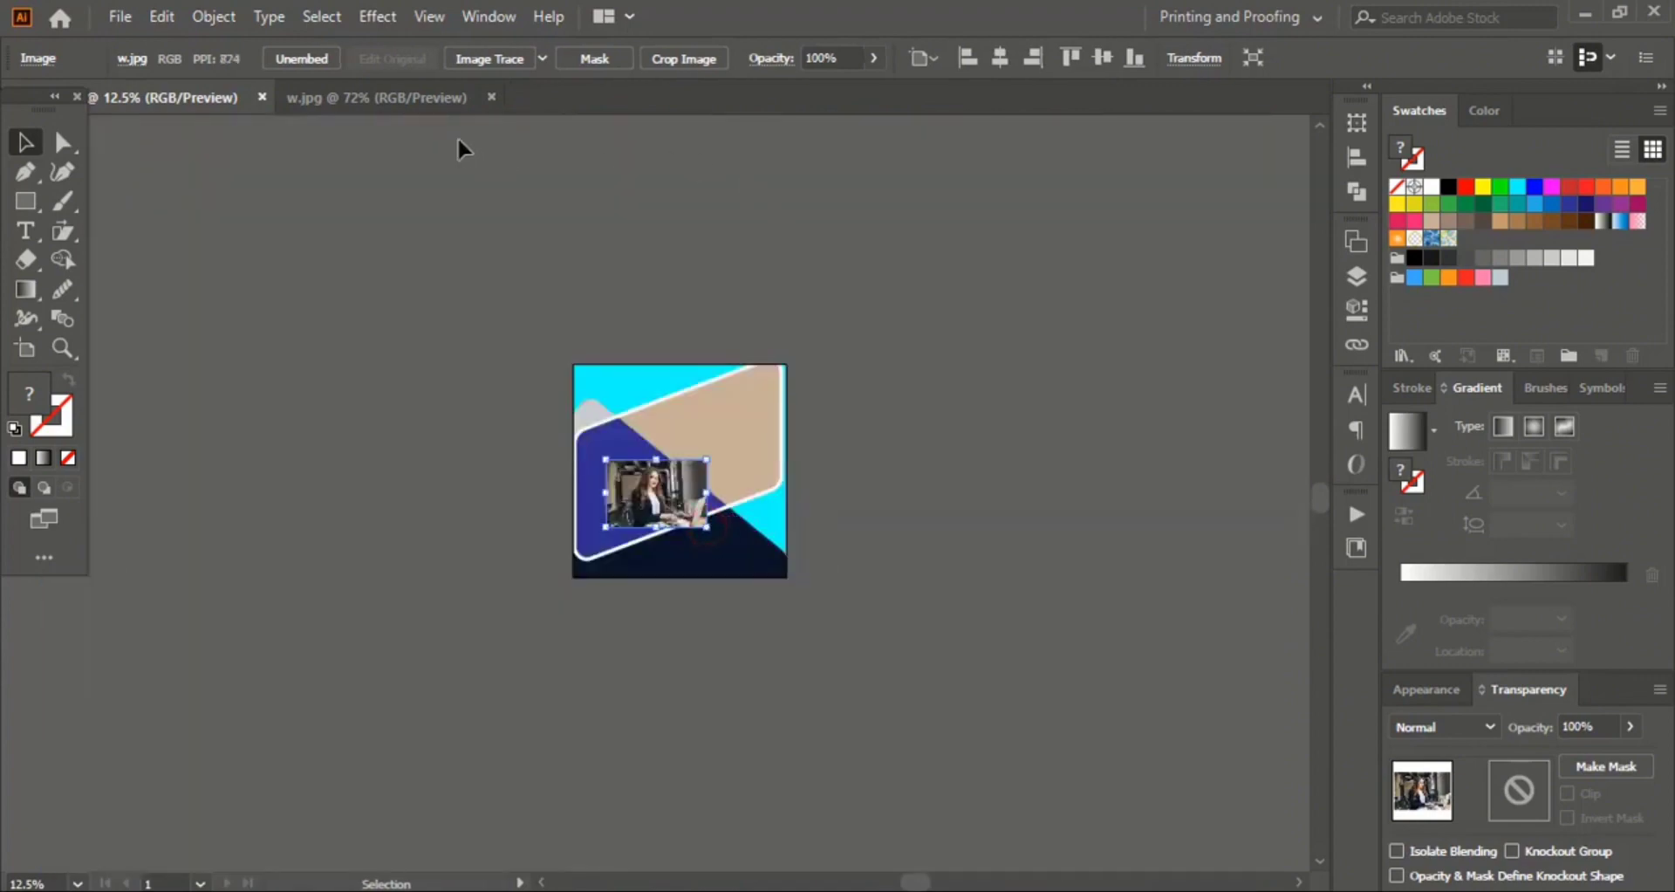
# Step: Close the separate w.jpg document and deselect everything in the layout
pyautogui.click(427, 97)
pyautogui.click(491, 97)
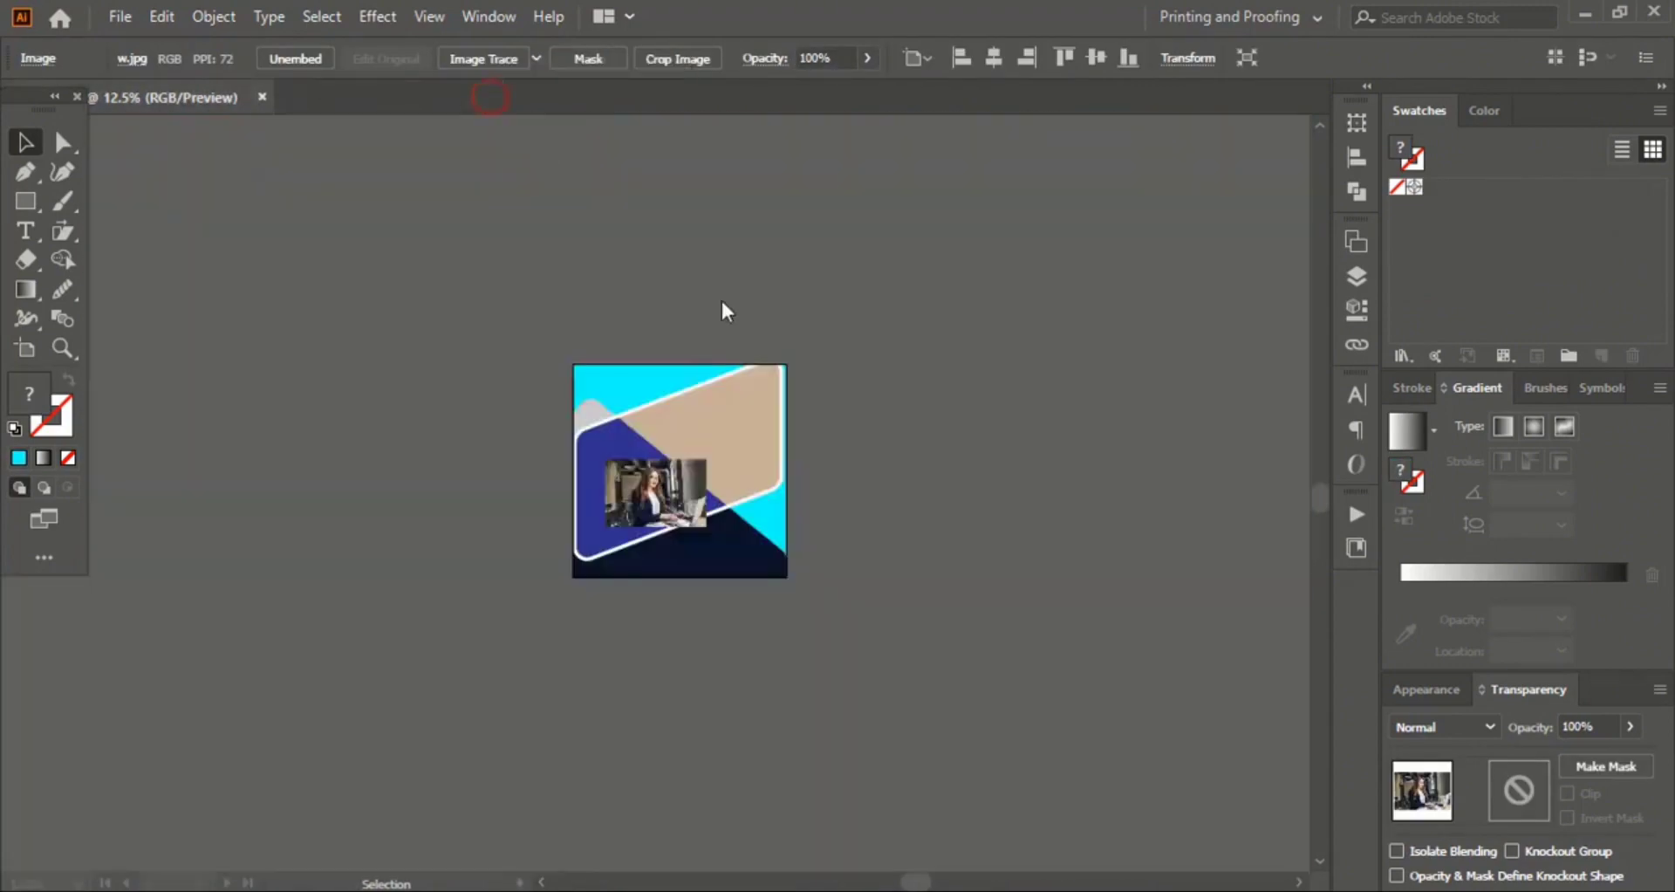
pyautogui.click(721, 297)
# Step: Bring the tan panel to the front of the photo and give it a white fill at 47% opacity
pyautogui.hotkey('ctrl', '+')
pyautogui.hotkey('ctrl', '+')
pyautogui.hotkey('ctrl', '+')
pyautogui.hotkey('ctrl', '+')
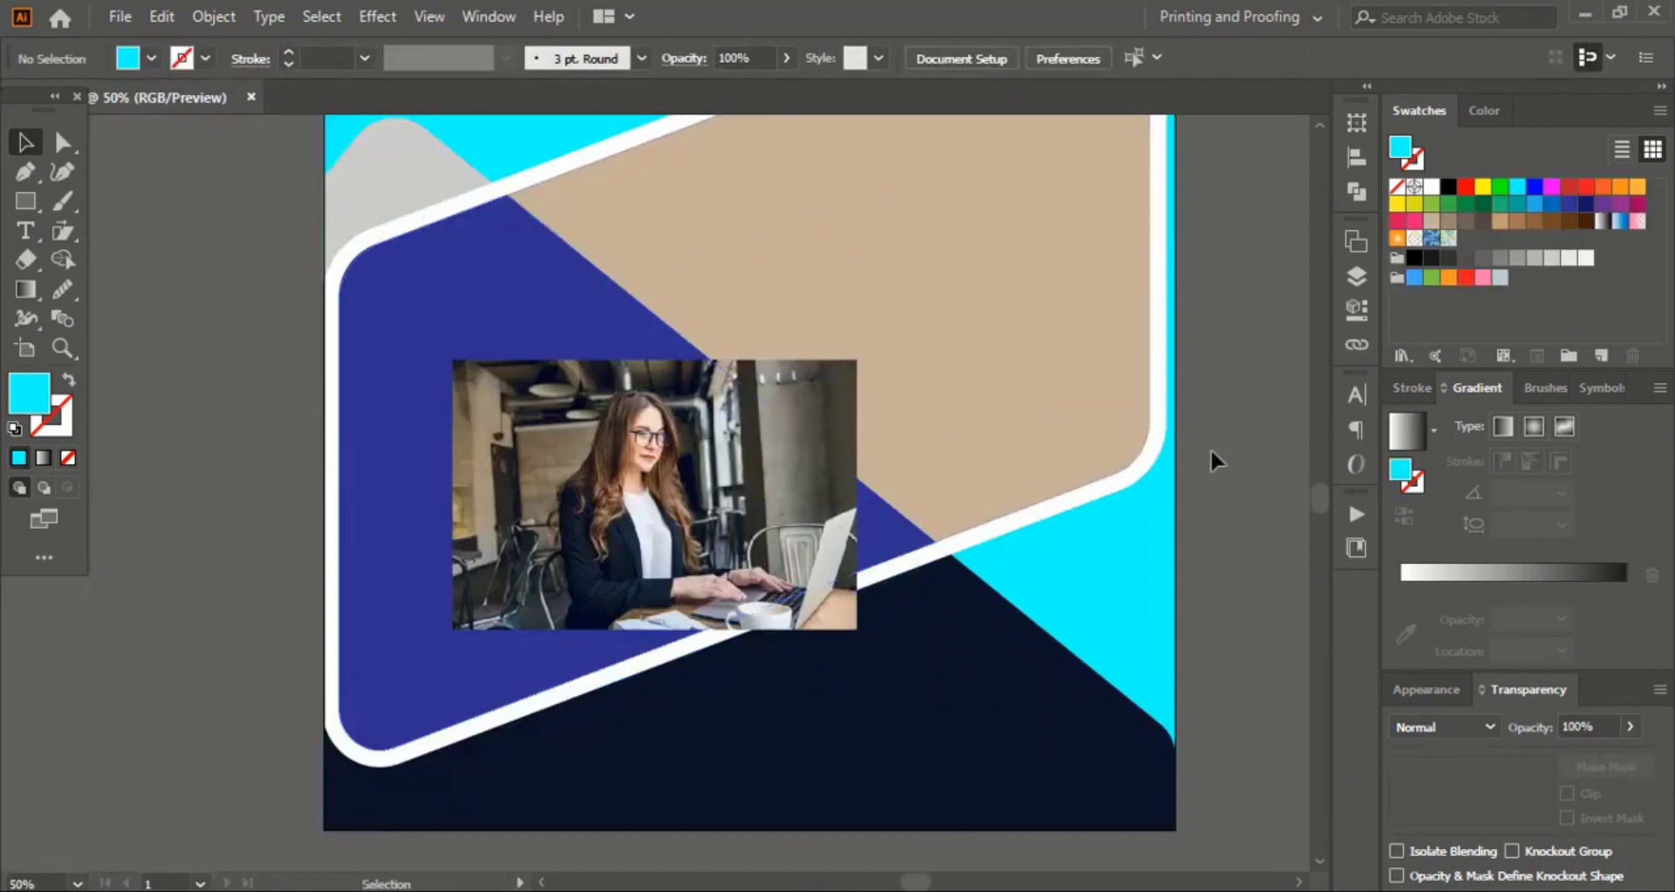
pyautogui.click(954, 295)
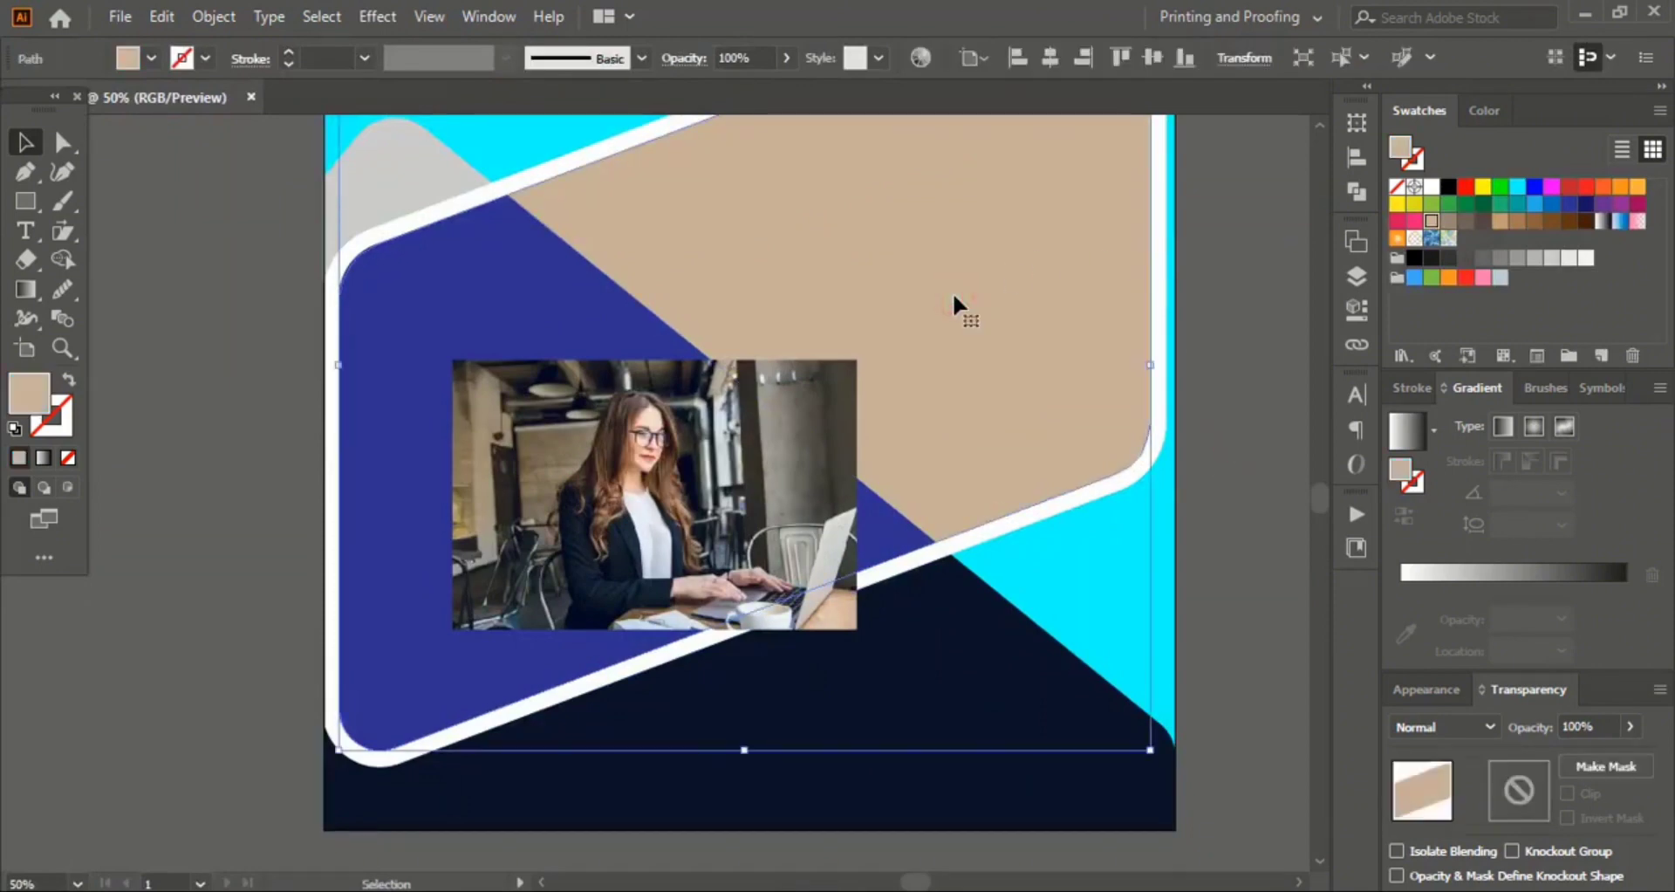
pyautogui.rightClick(953, 291)
pyautogui.moveTo(1101, 711)
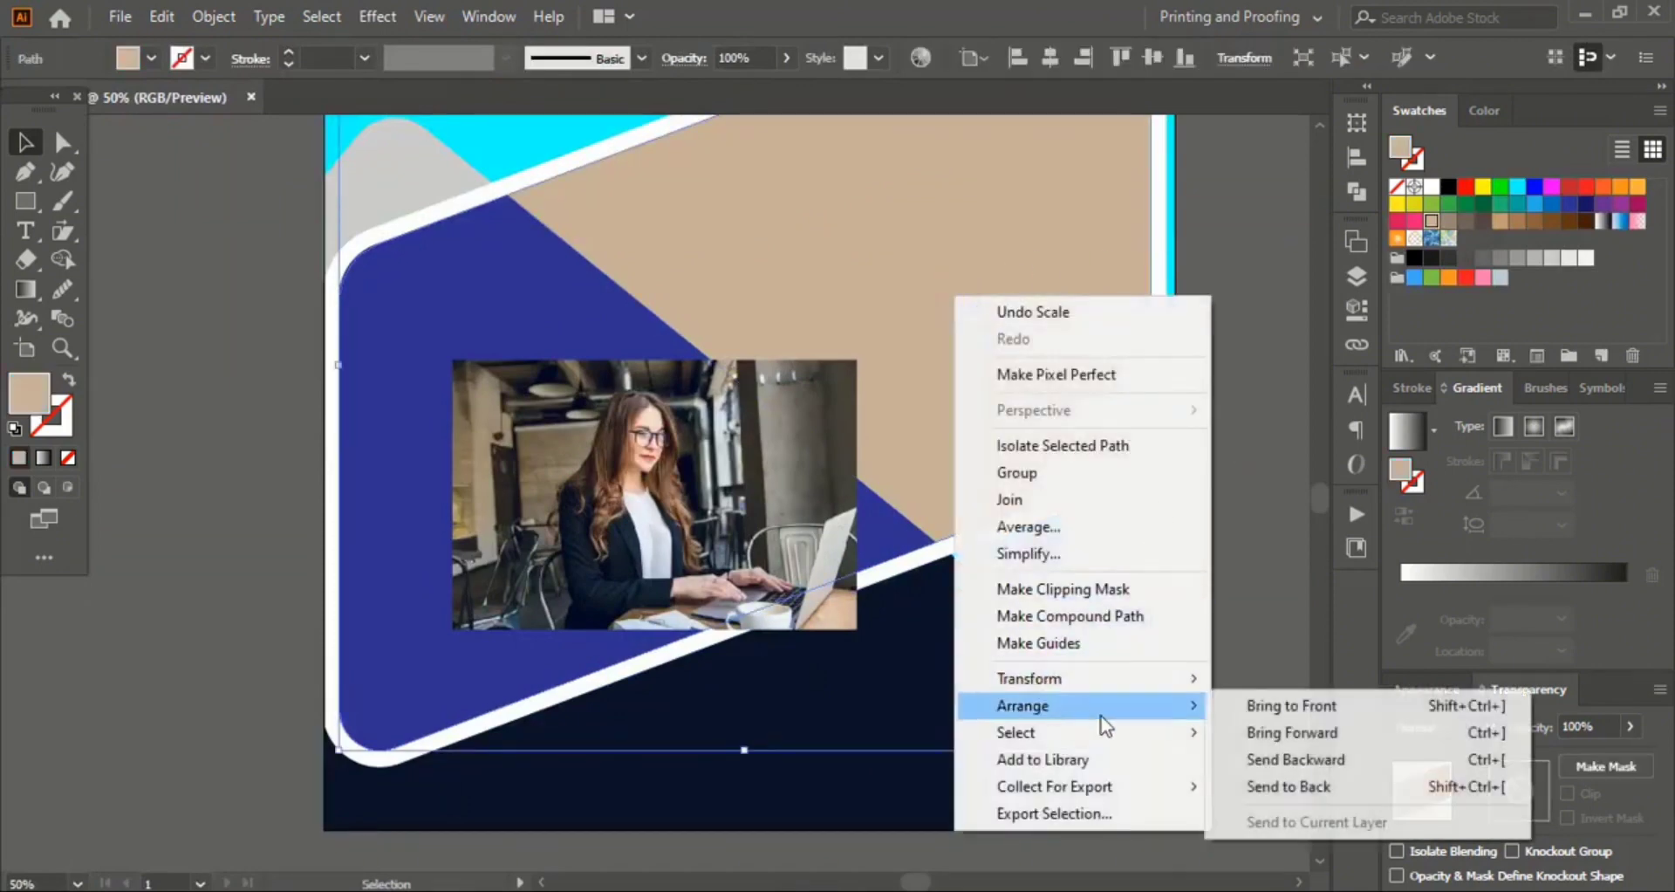
pyautogui.click(1289, 707)
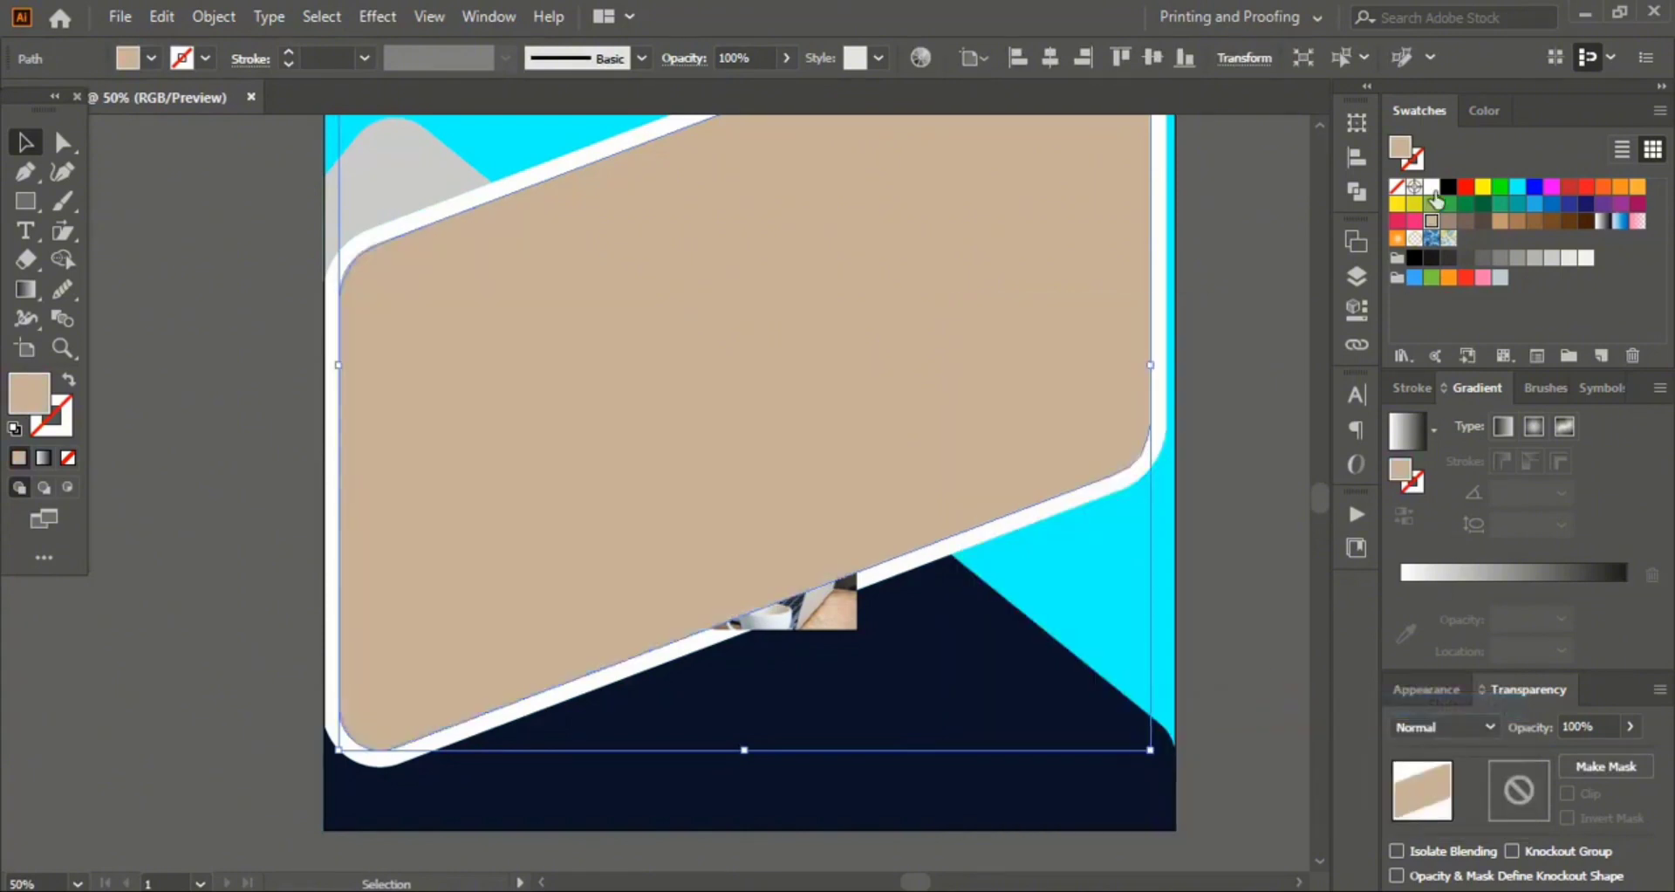
pyautogui.click(1431, 192)
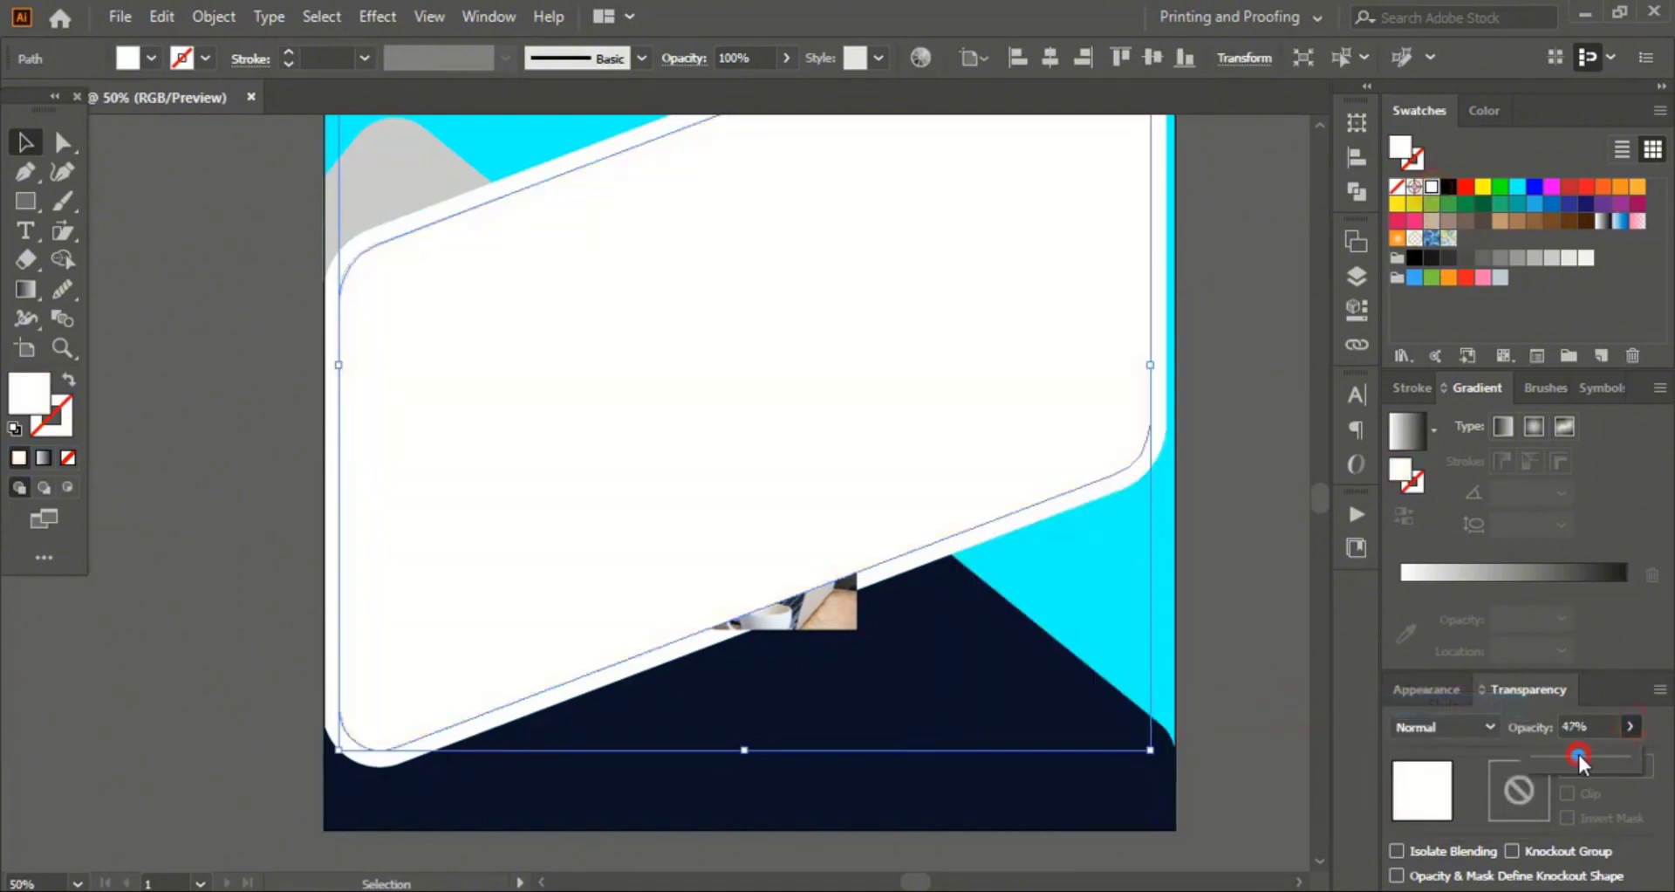
pyautogui.click(1263, 566)
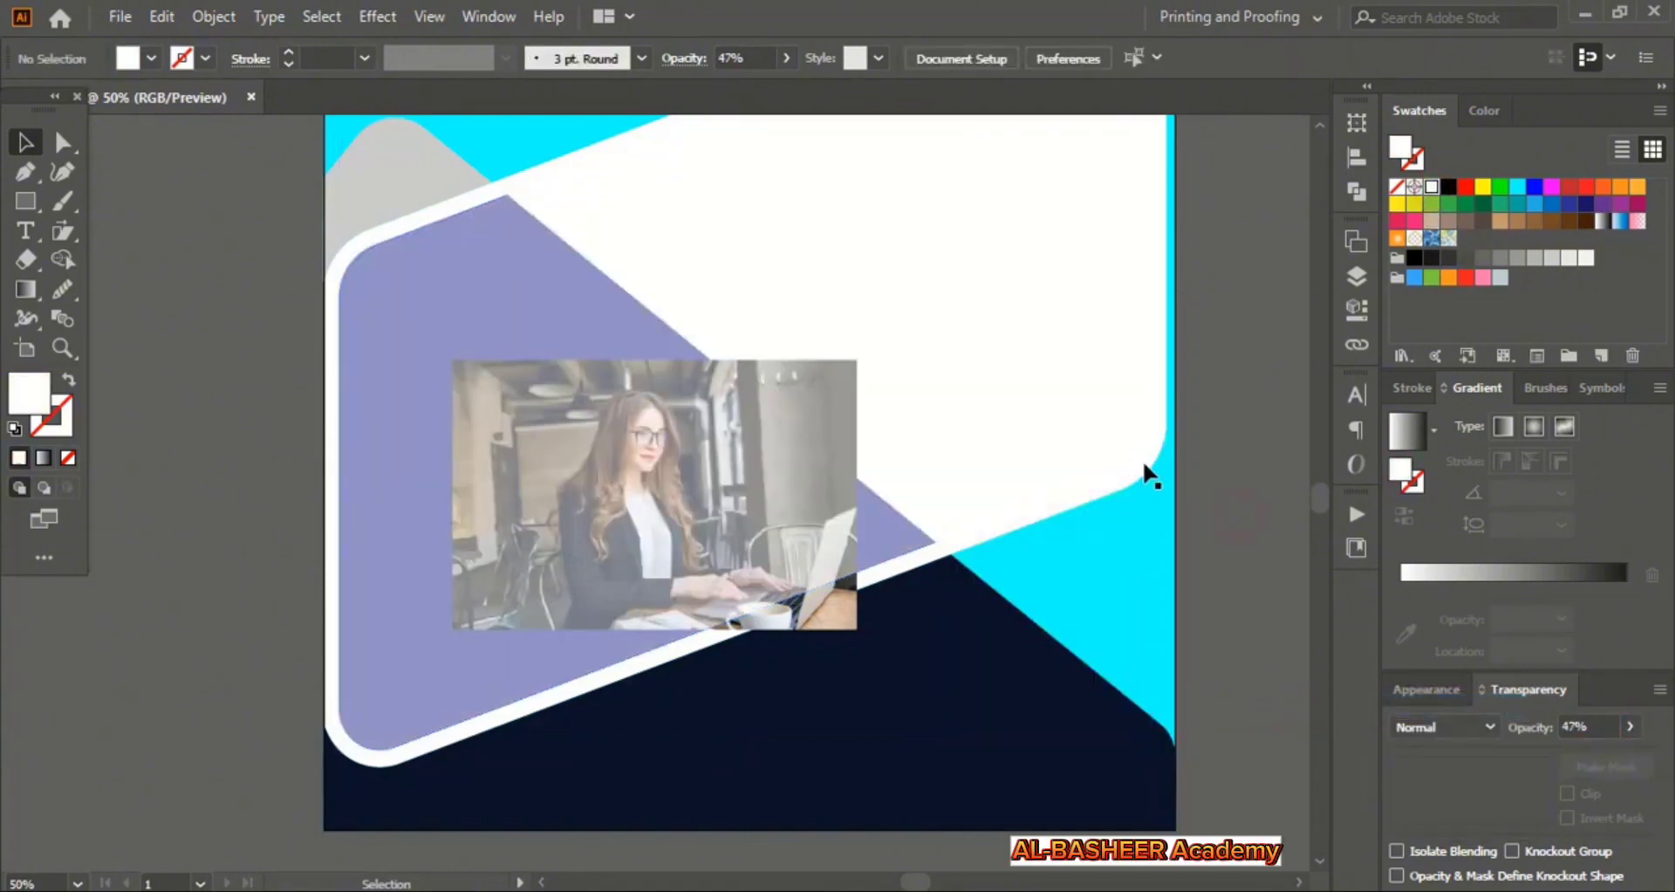
# Step: Enlarge the photo from its centre to wider than the artboard and reflect it across the vertical axis
pyautogui.click(843, 625)
pyautogui.moveTo(856, 494); pyautogui.dragTo(1144, 515)
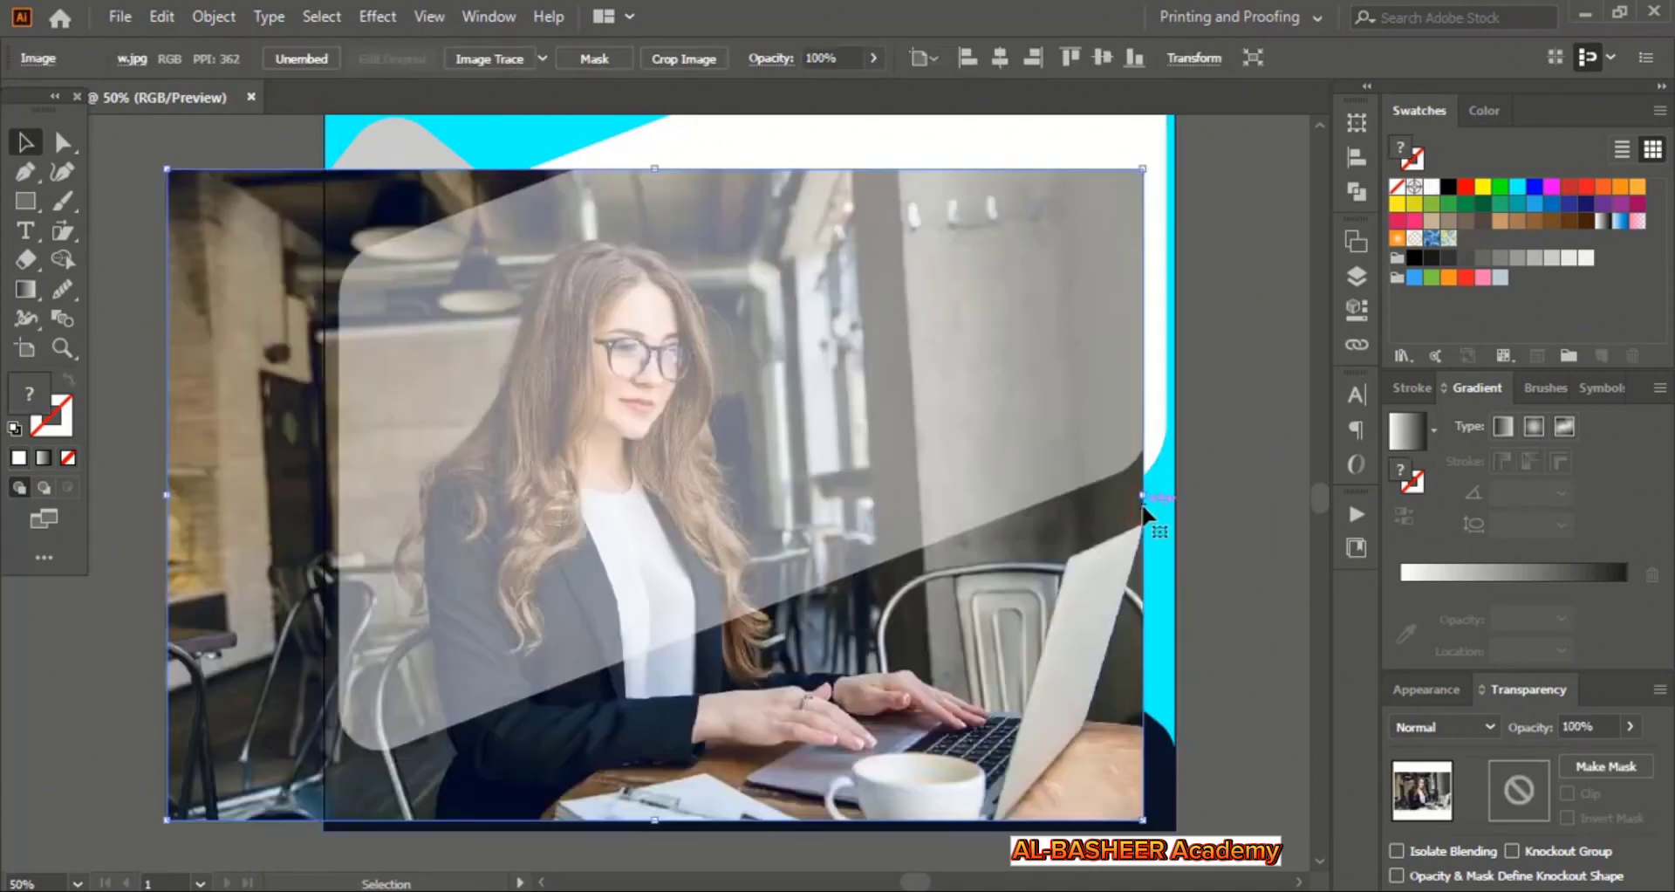
pyautogui.click(62, 230)
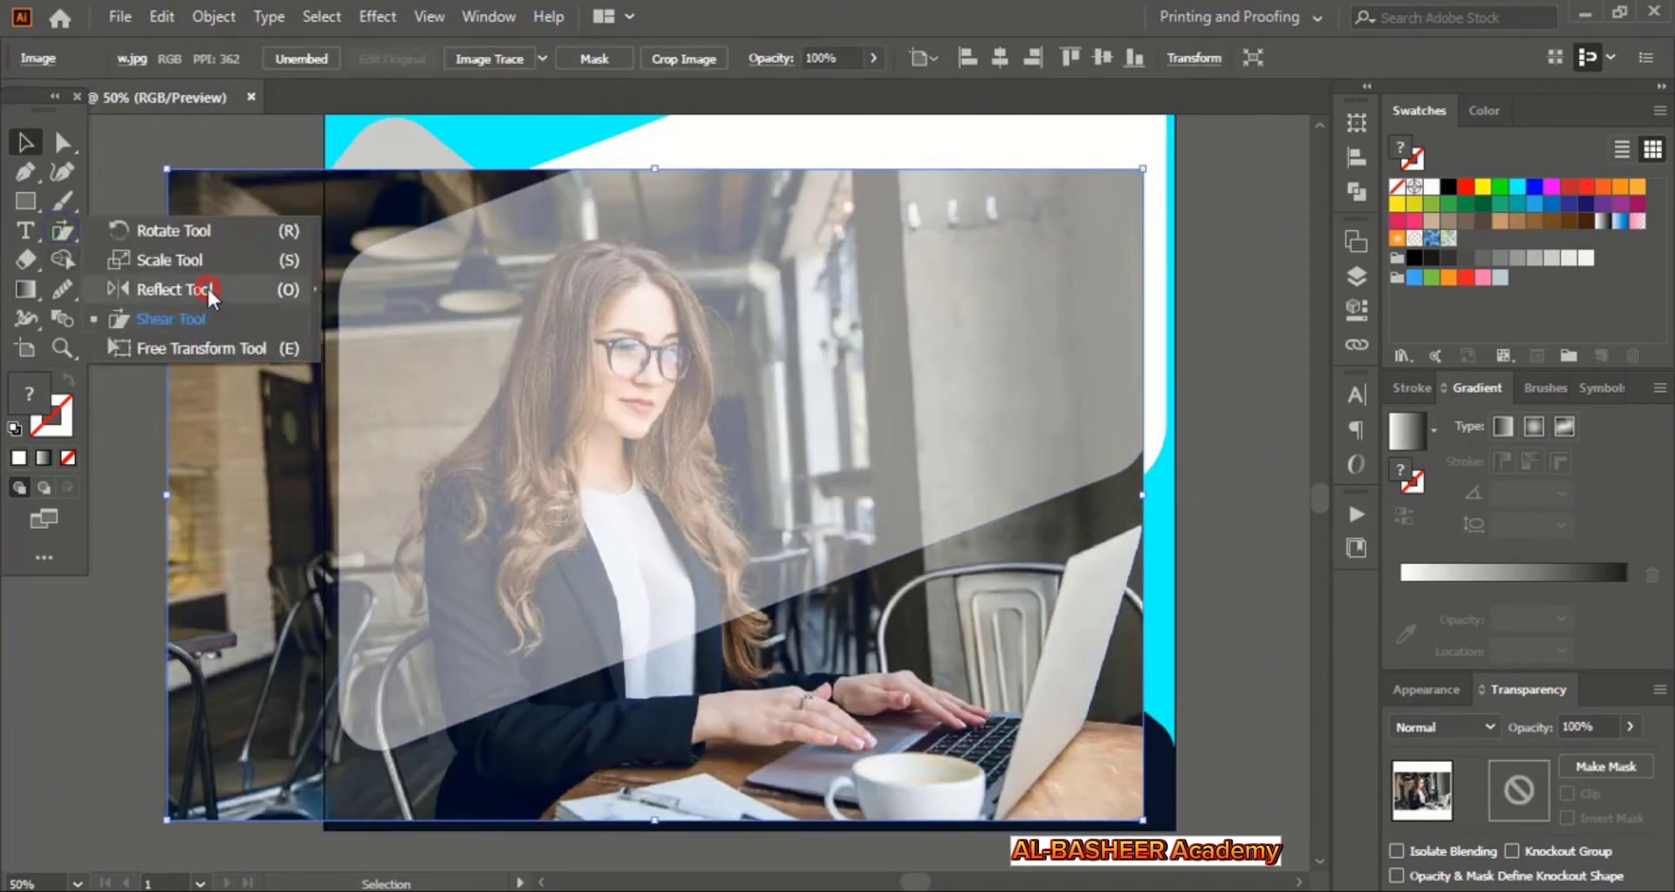
pyautogui.click(206, 280)
pyautogui.doubleClick(62, 230)
pyautogui.click(1095, 613)
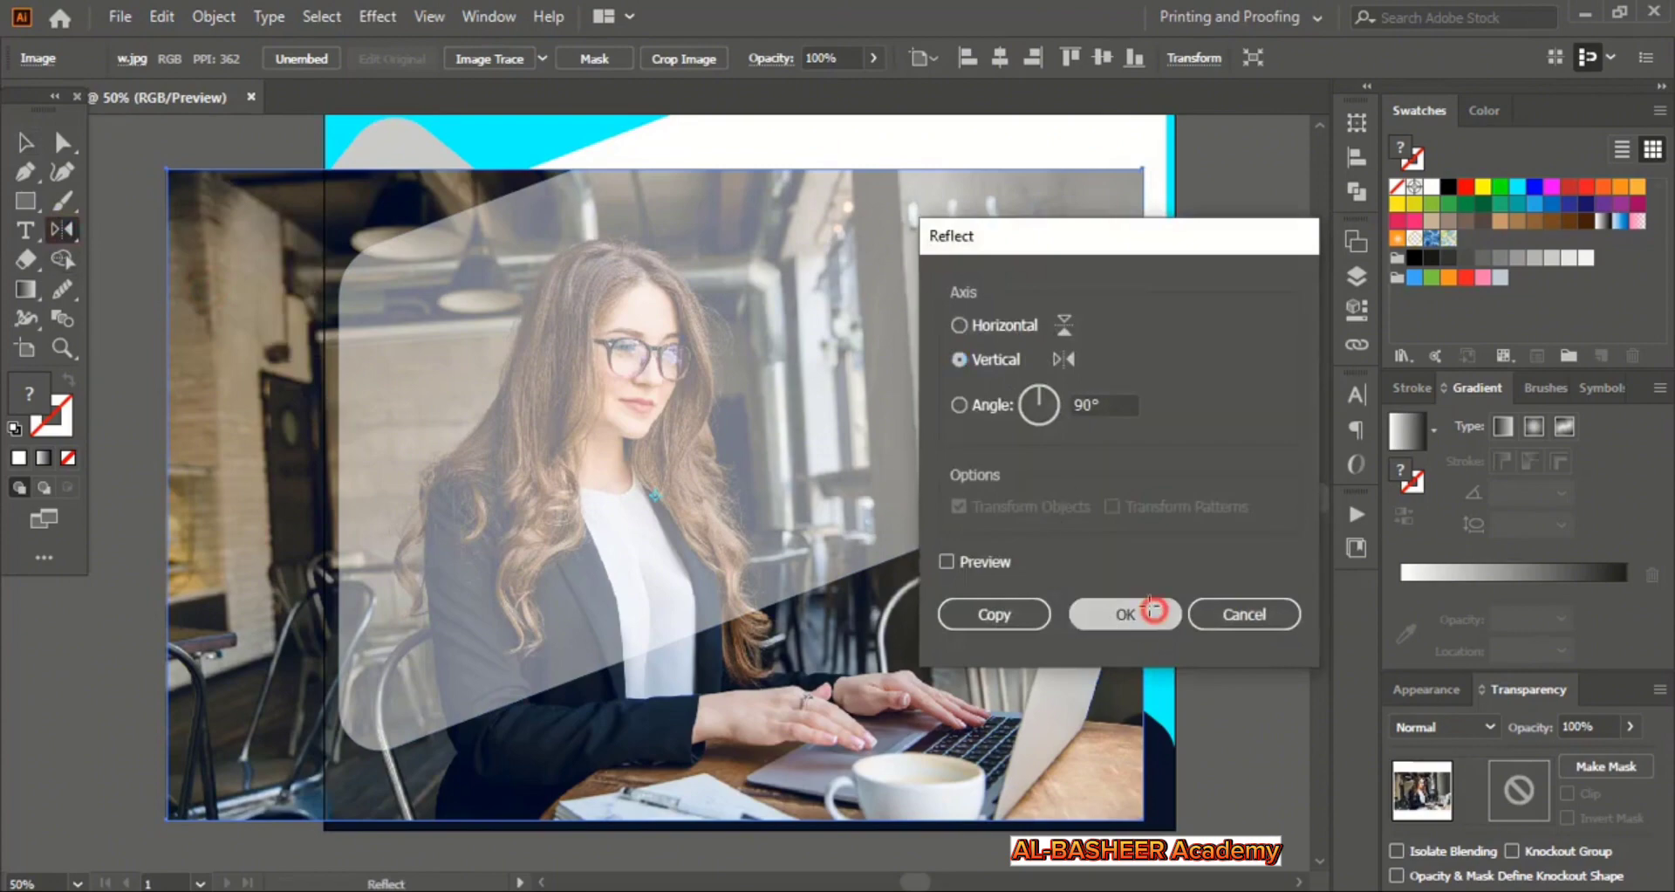
# Step: Move and scale the mirrored photo so it fully covers the translucent panel, with the woman's face and upper body inside it
pyautogui.click(26, 141)
pyautogui.moveTo(1098, 674); pyautogui.dragTo(1179, 542)
pyautogui.scroll(3, 1199, 610)
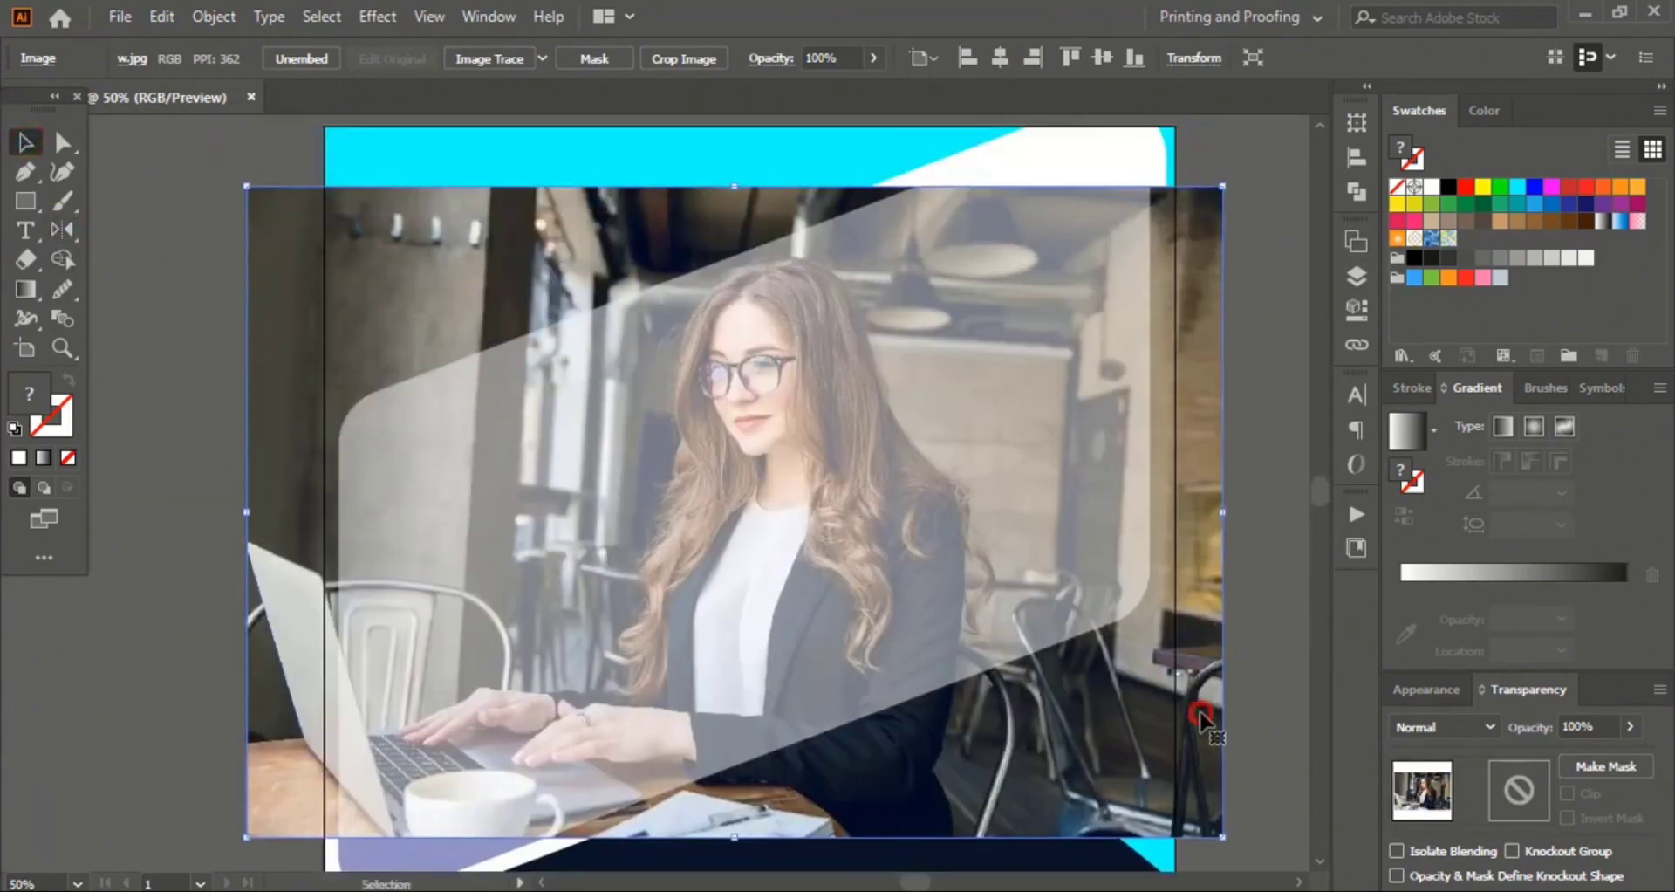
pyautogui.moveTo(1200, 717); pyautogui.dragTo(1202, 677)
pyautogui.moveTo(1229, 804); pyautogui.dragTo(1278, 833)
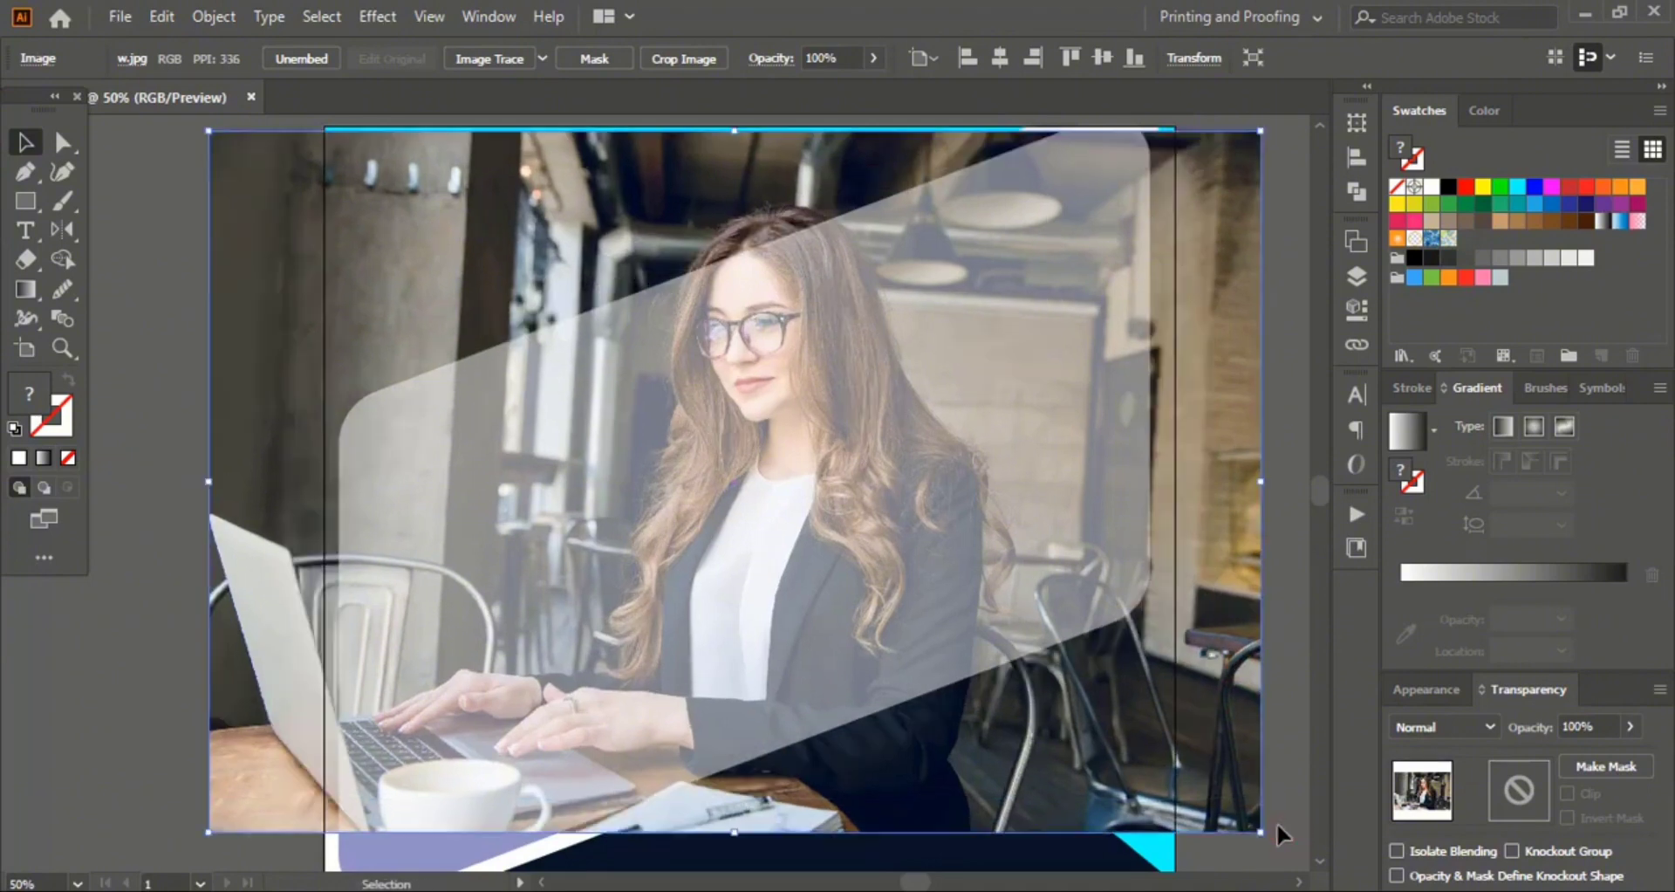
pyautogui.hotkey('ctrl', '-')
pyautogui.moveTo(1007, 725); pyautogui.dragTo(1063, 762)
pyautogui.moveTo(798, 484); pyautogui.dragTo(822, 511)
pyautogui.moveTo(680, 250); pyautogui.dragTo(681, 269)
pyautogui.moveTo(810, 666); pyautogui.dragTo(854, 663)
pyautogui.moveTo(725, 264); pyautogui.dragTo(724, 247)
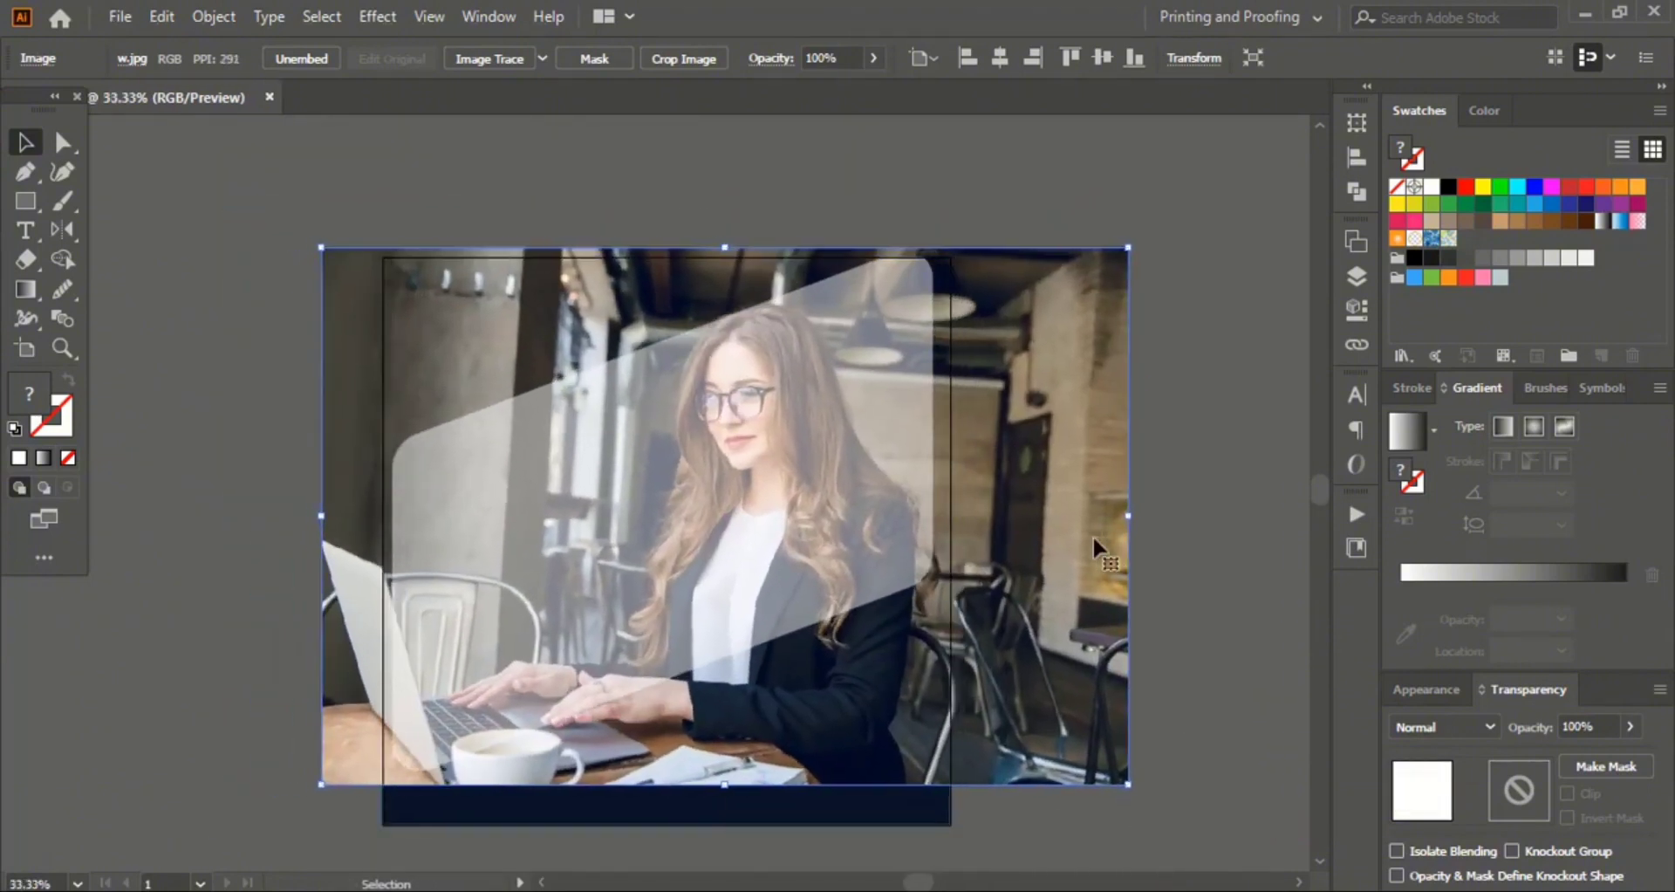
# Step: Nudge the photo slightly sideways and set the white slanted panel's opacity to 100%
pyautogui.moveTo(1093, 536); pyautogui.dragTo(1099, 536)
pyautogui.click(881, 395)
pyautogui.click(1630, 726)
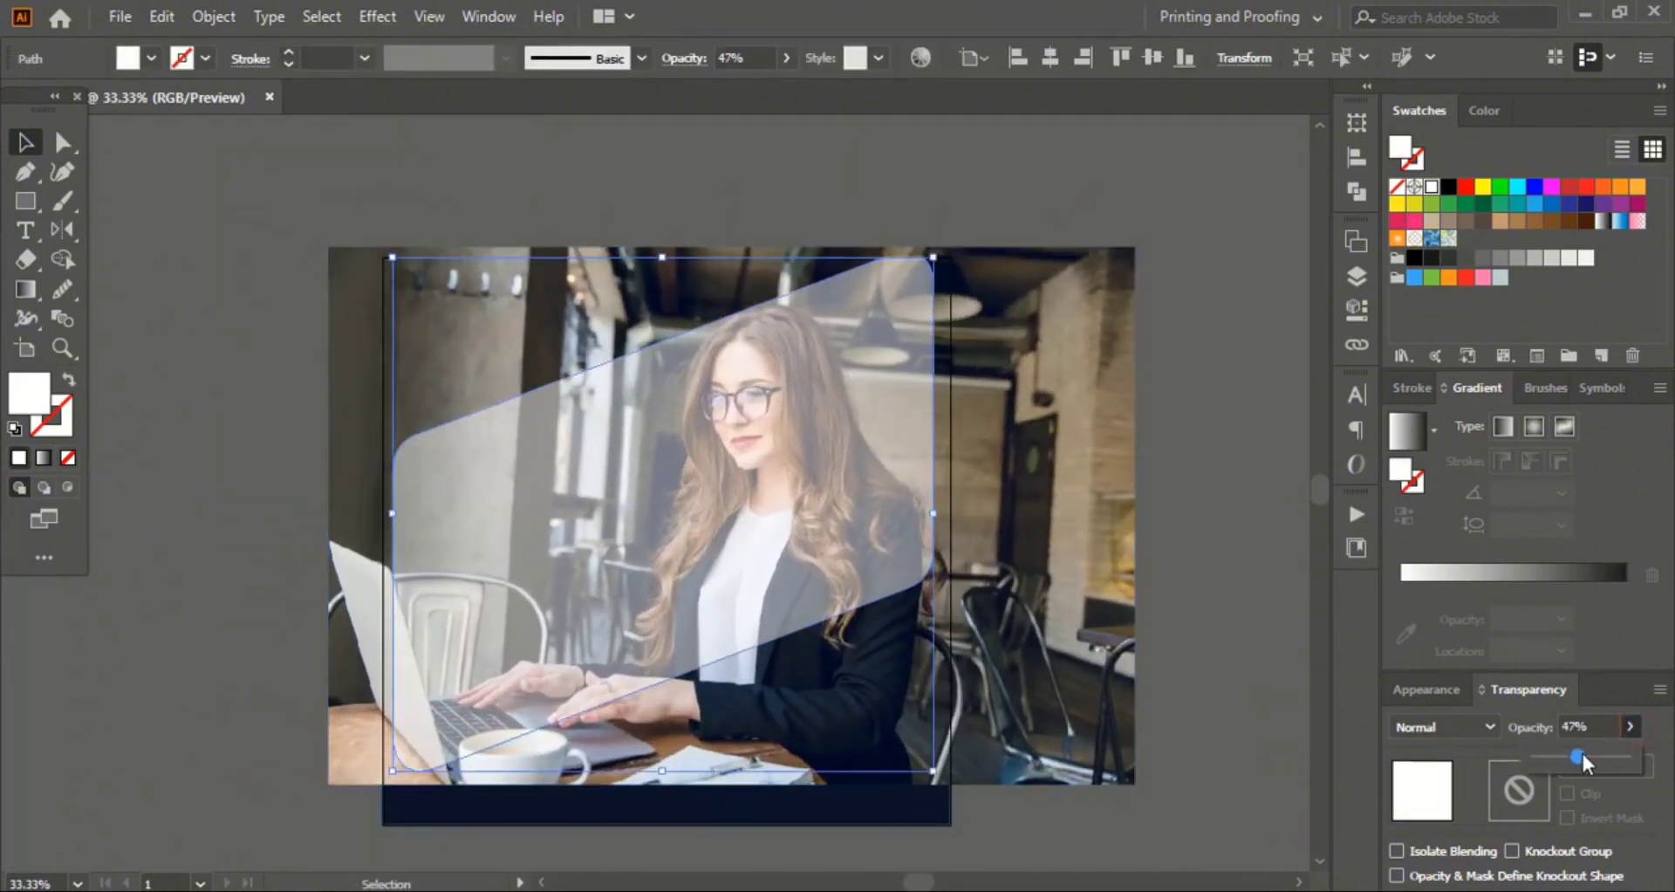
pyautogui.moveTo(1578, 757); pyautogui.dragTo(1629, 756)
# Step: Mask the photo with the white slanted panel using an opacity mask and deselect everything
pyautogui.click(736, 462)
pyautogui.keyDown('shift'); pyautogui.click(1074, 464); pyautogui.keyUp('shift')
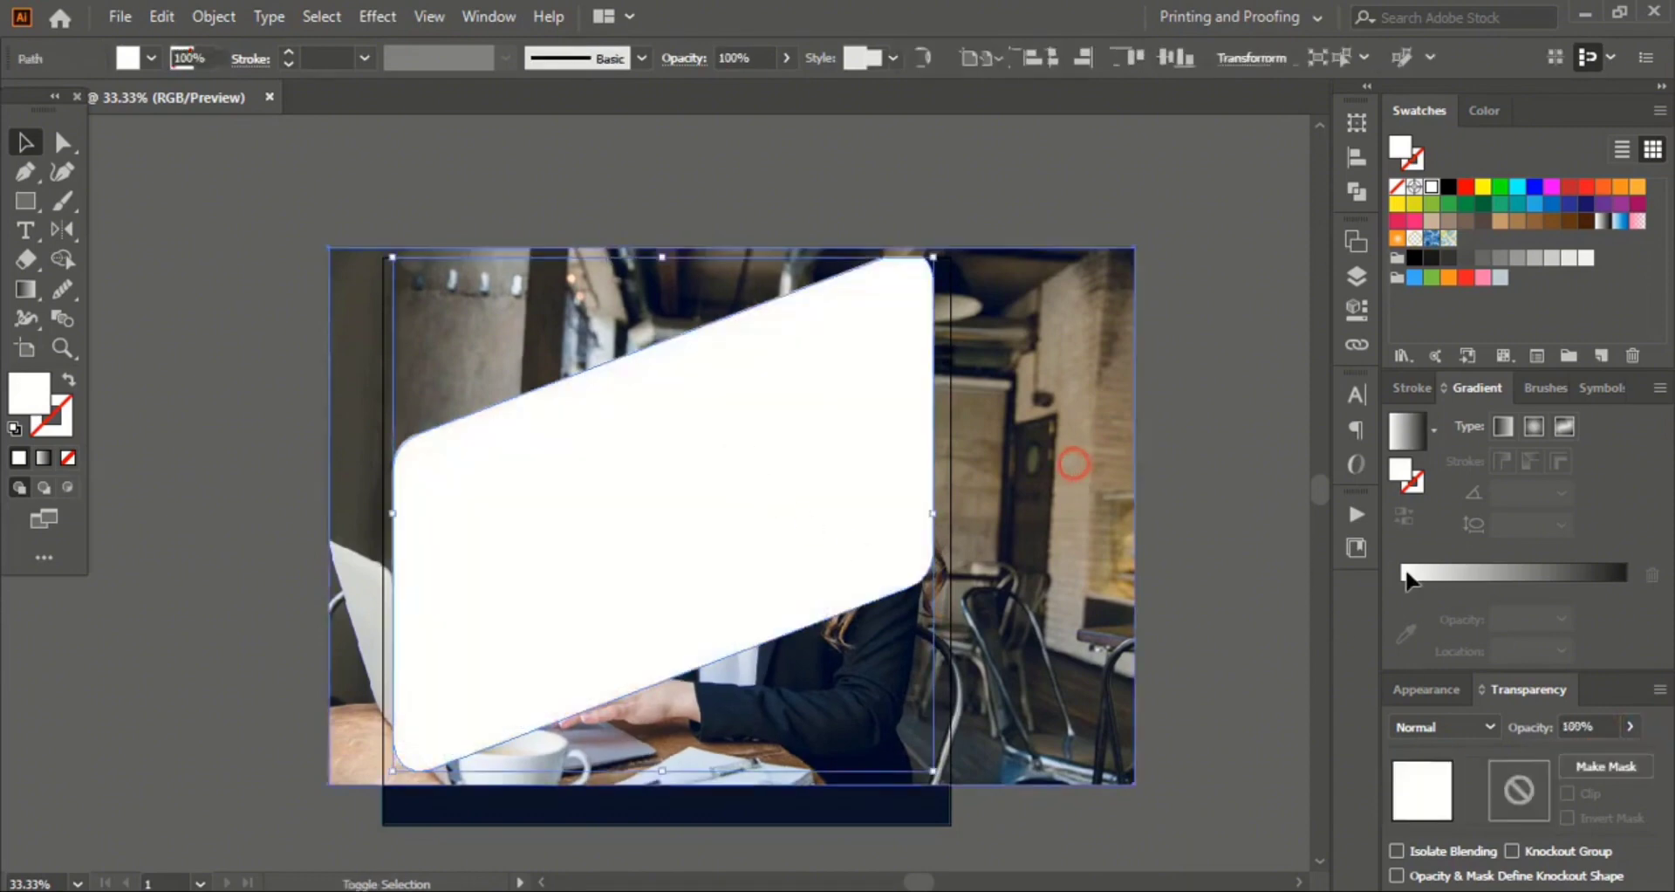
pyautogui.click(1613, 765)
pyautogui.click(1208, 534)
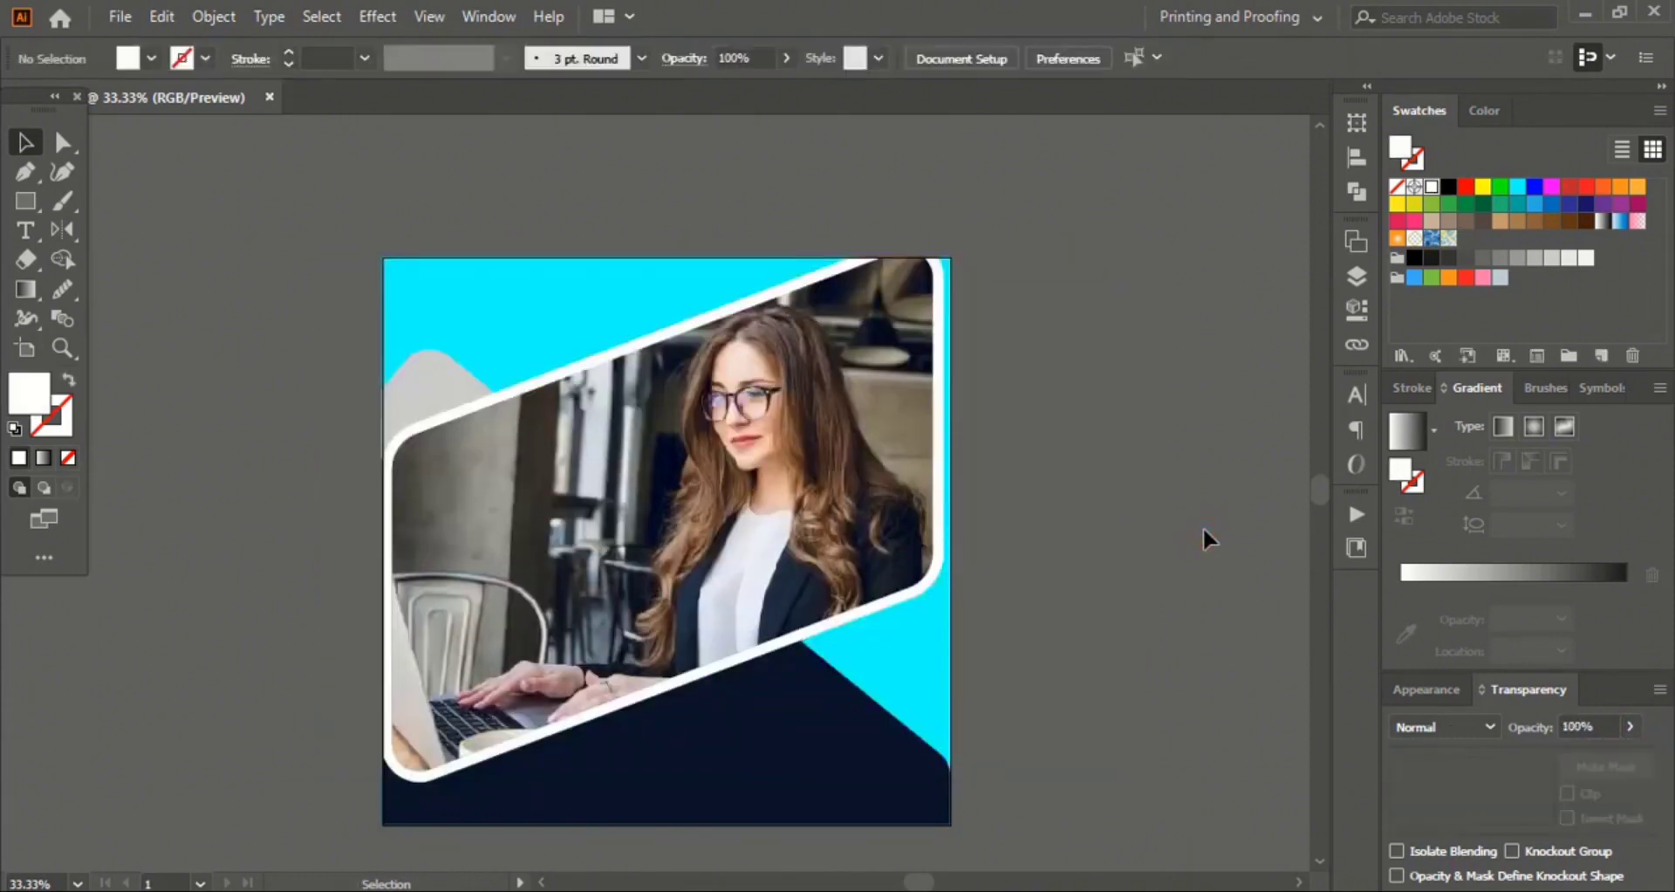
# Step: Lock the masked photo so the shapes beneath it can be selected
pyautogui.click(1099, 523)
pyautogui.click(213, 16)
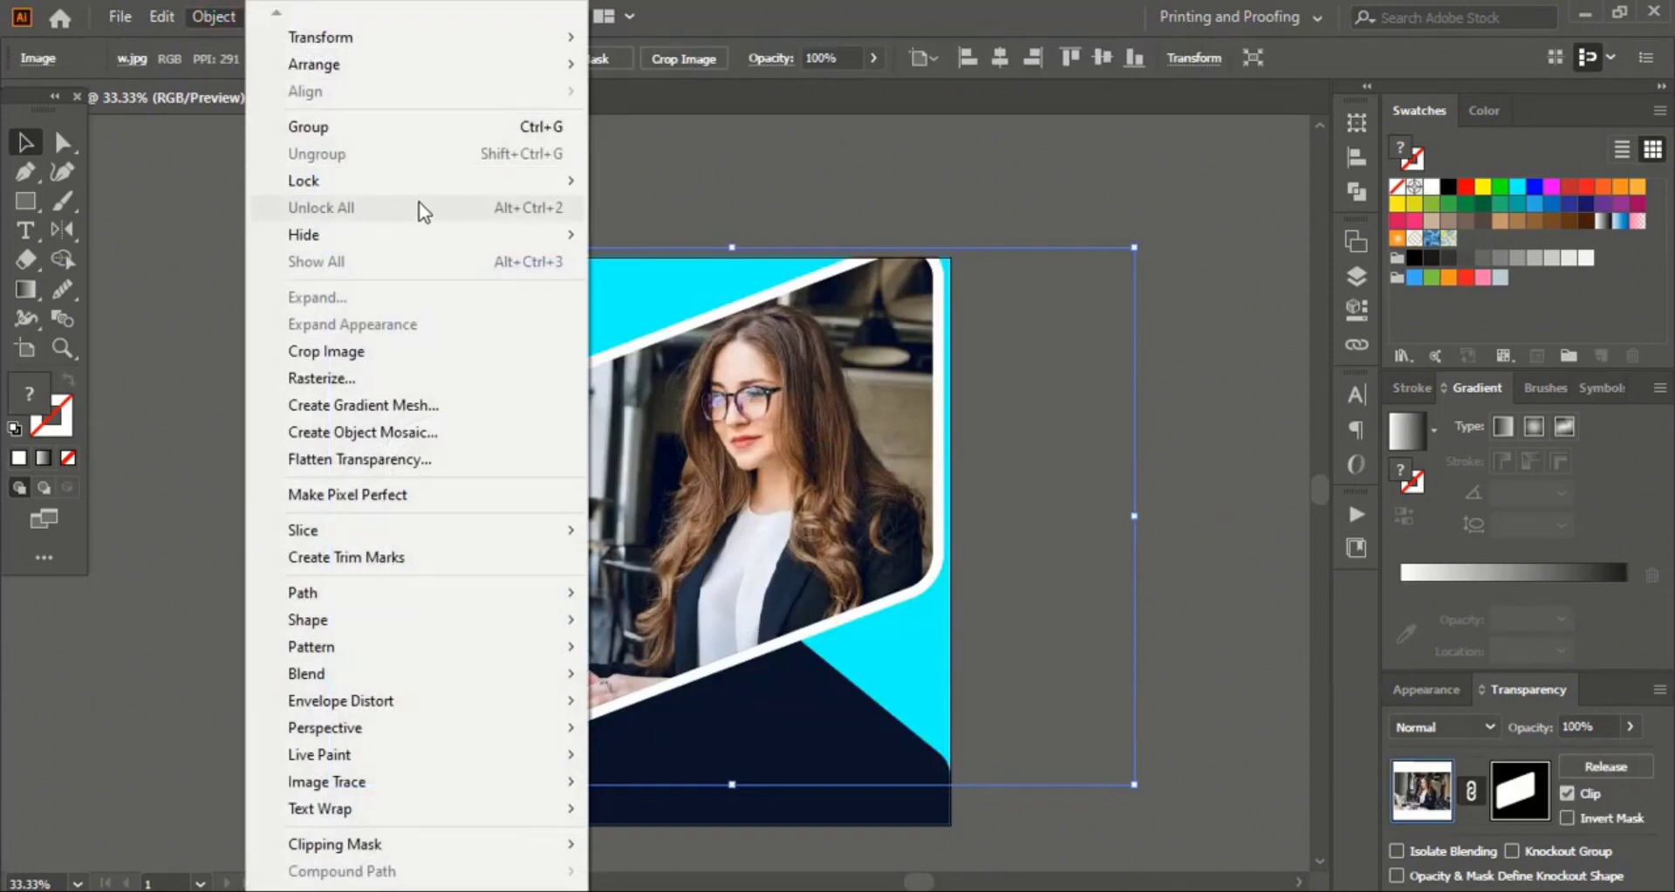
pyautogui.click(654, 182)
# Step: Bring the blue triangular shape under the photo to the front
pyautogui.click(488, 539)
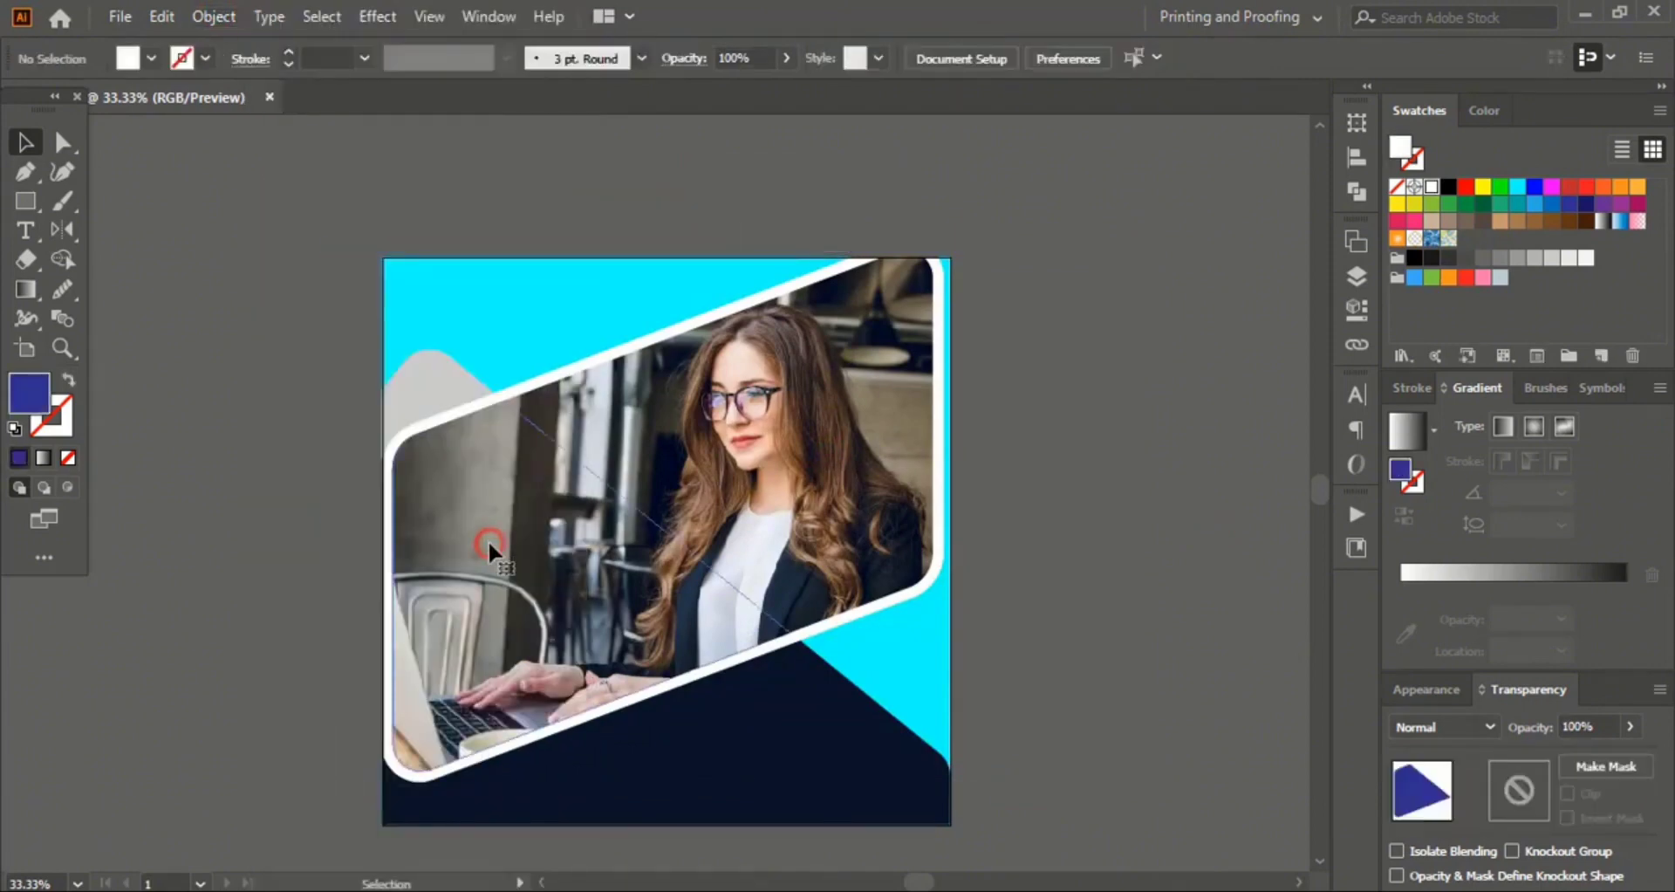
pyautogui.rightClick(489, 539)
pyautogui.moveTo(698, 429)
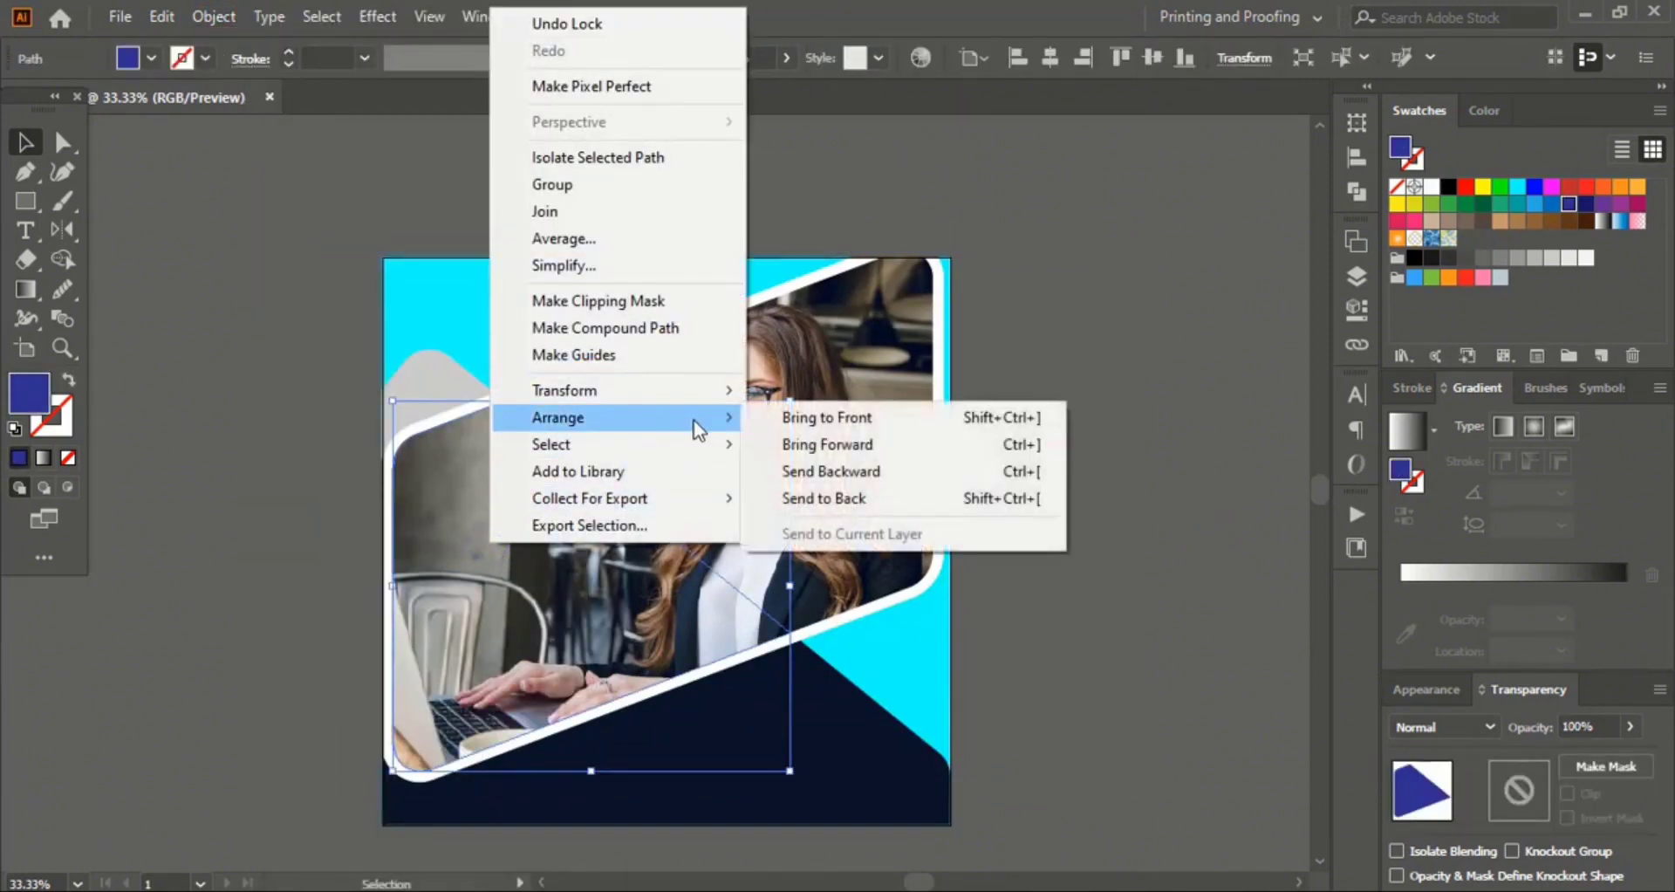
pyautogui.click(822, 419)
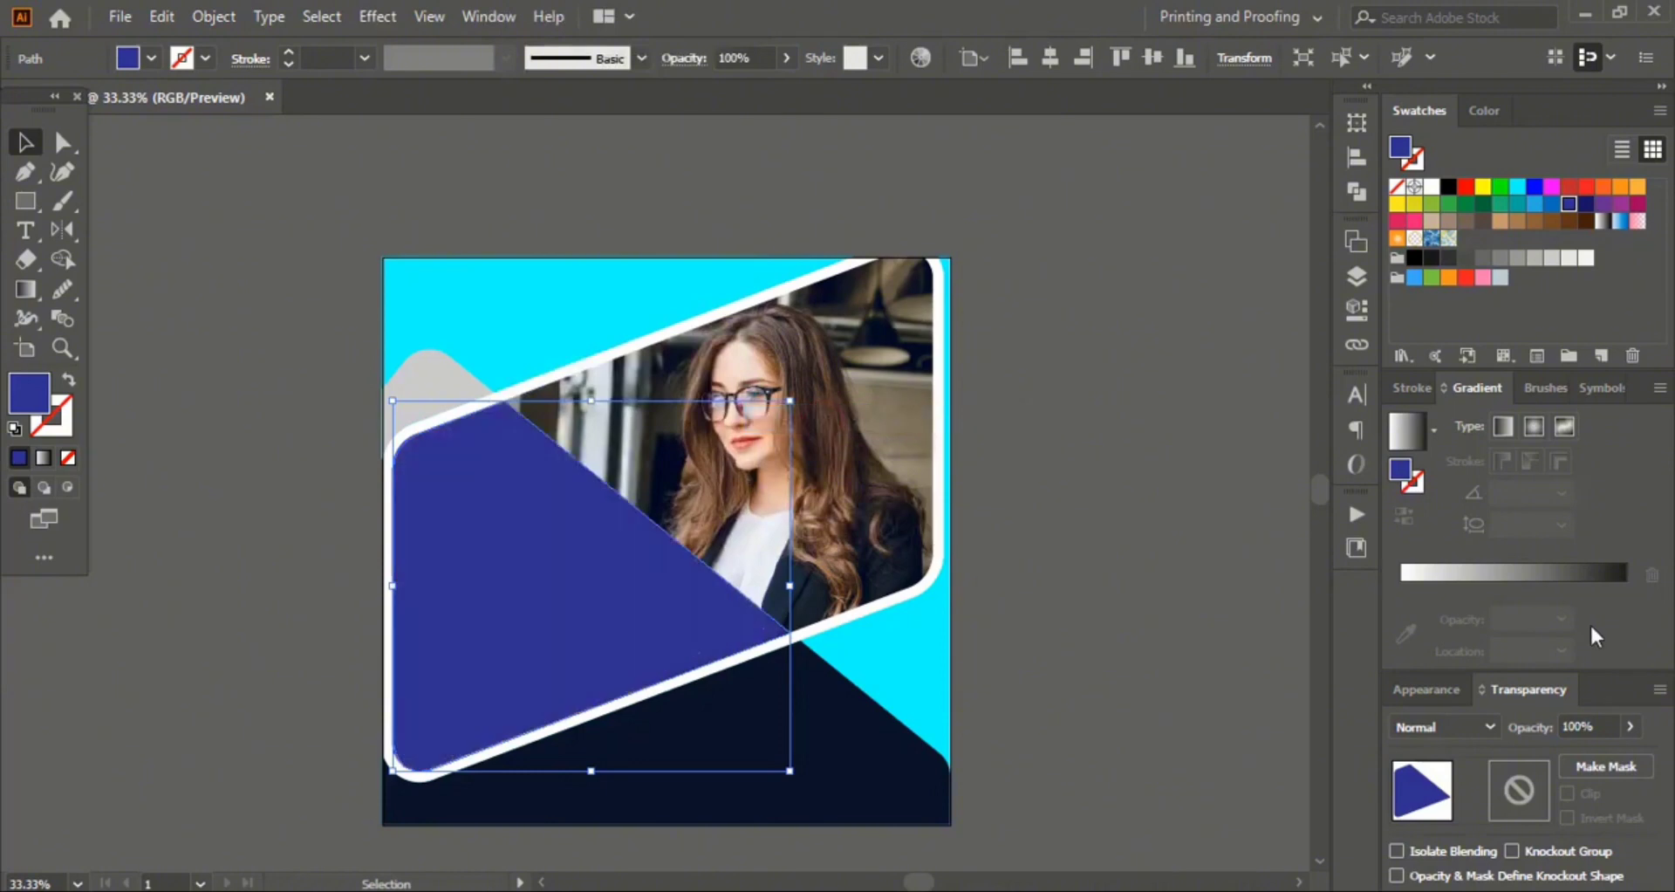
# Step: Fill the blue shape with a linear gradient from red to RGB Yellow, with the midpoint at 55.88%
pyautogui.click(1545, 573)
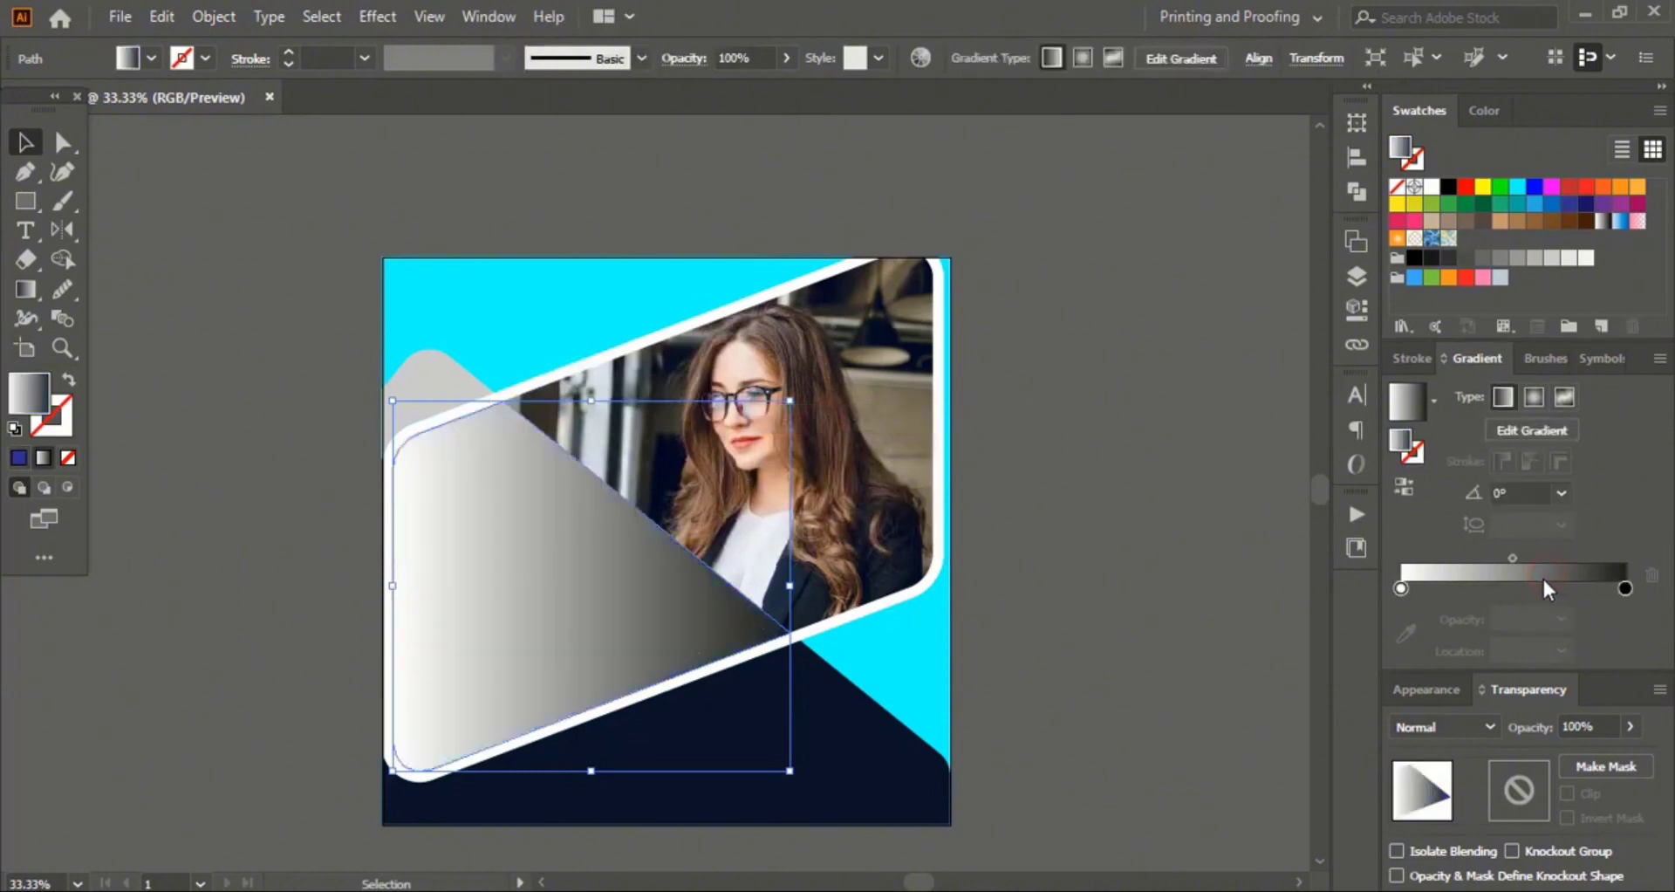
pyautogui.doubleClick(1401, 588)
pyautogui.click(1502, 677)
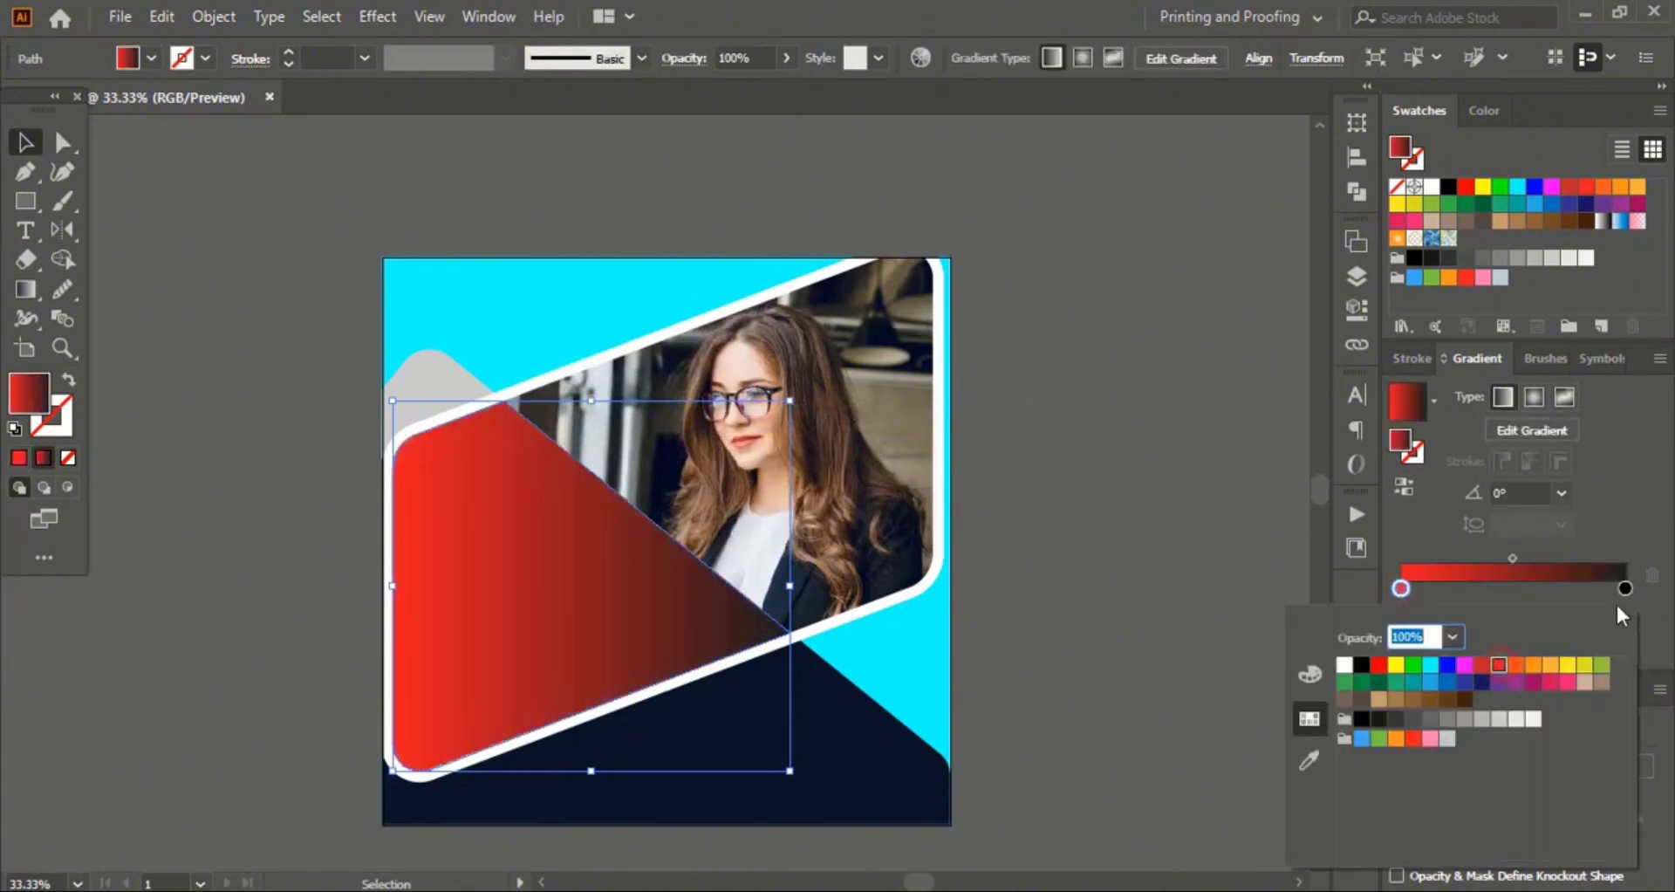
pyautogui.click(1625, 588)
pyautogui.doubleClick(1625, 588)
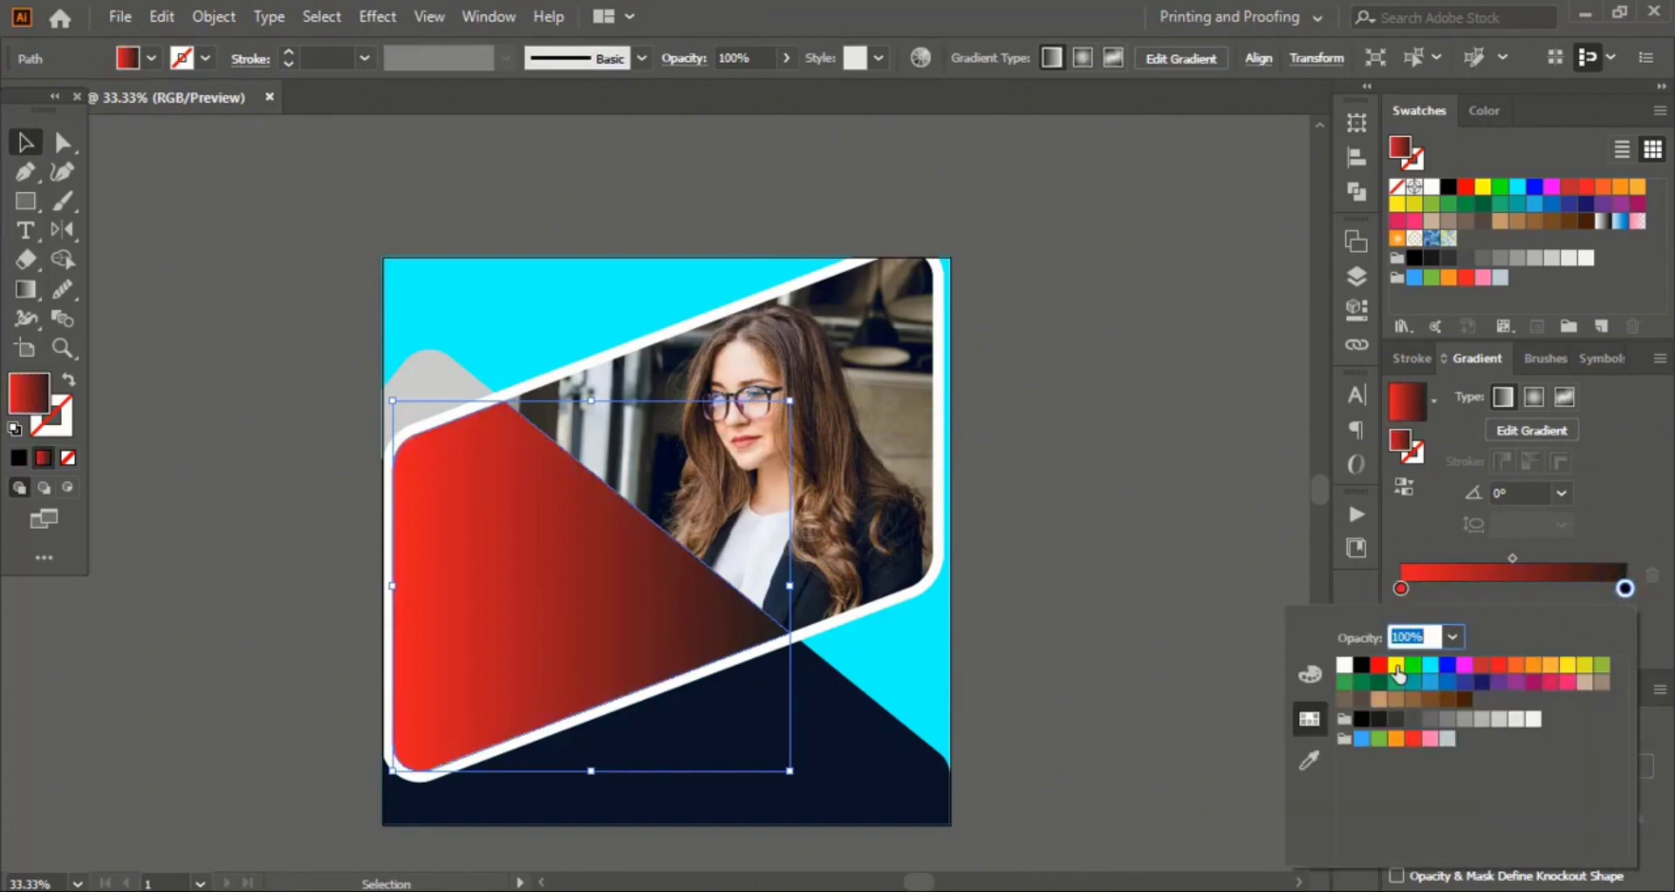
pyautogui.click(1397, 667)
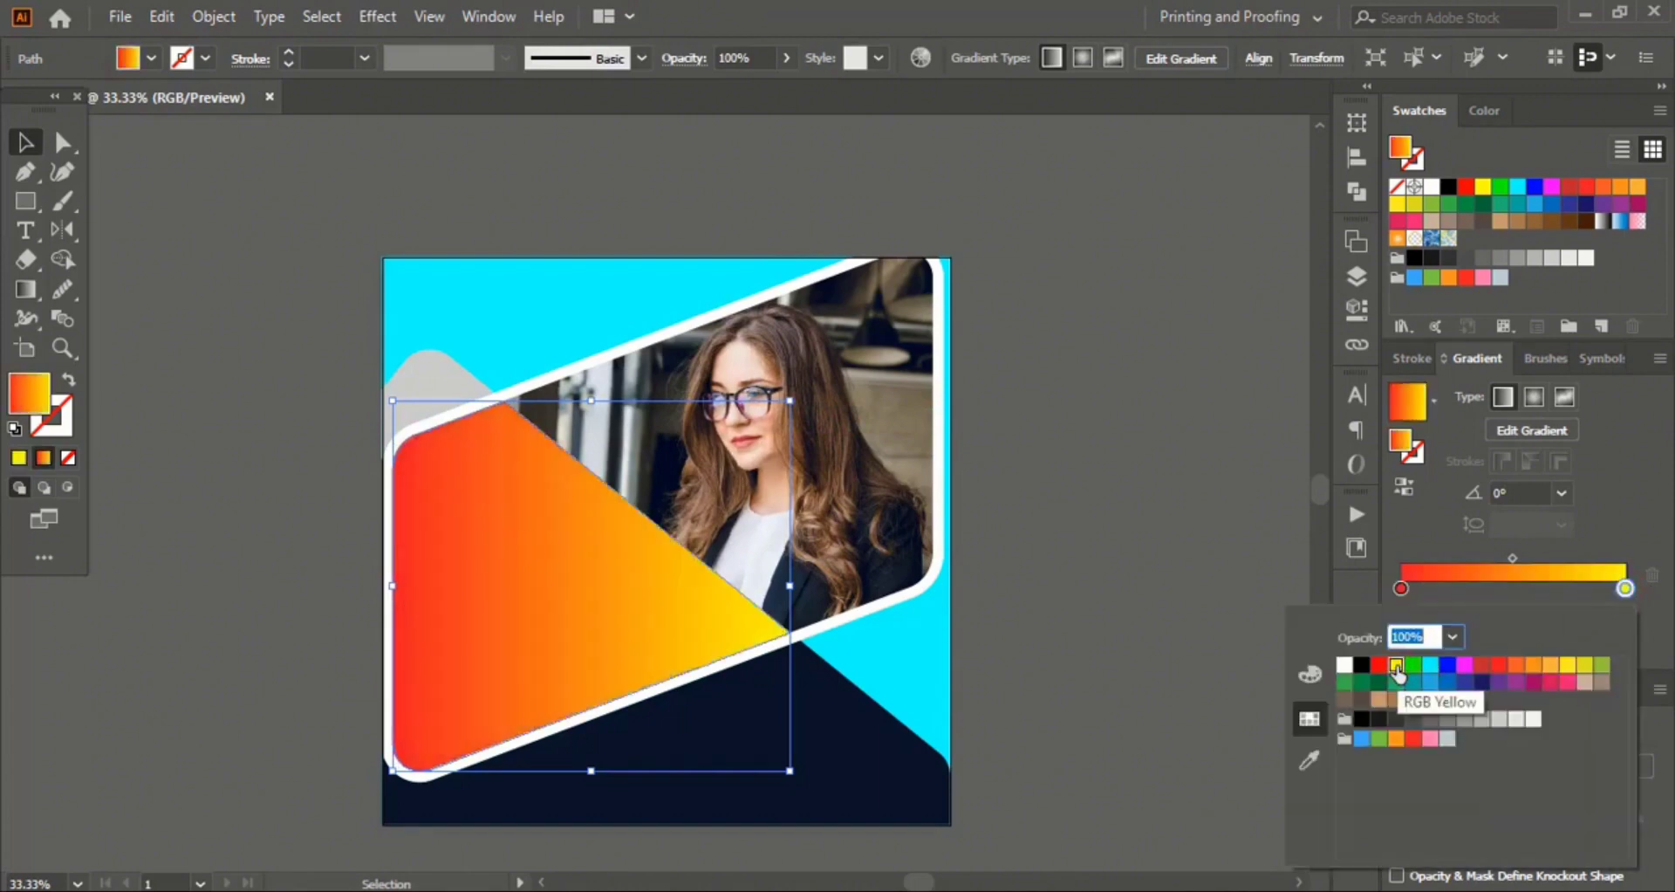
pyautogui.click(1401, 585)
pyautogui.moveTo(1513, 558); pyautogui.dragTo(1527, 557)
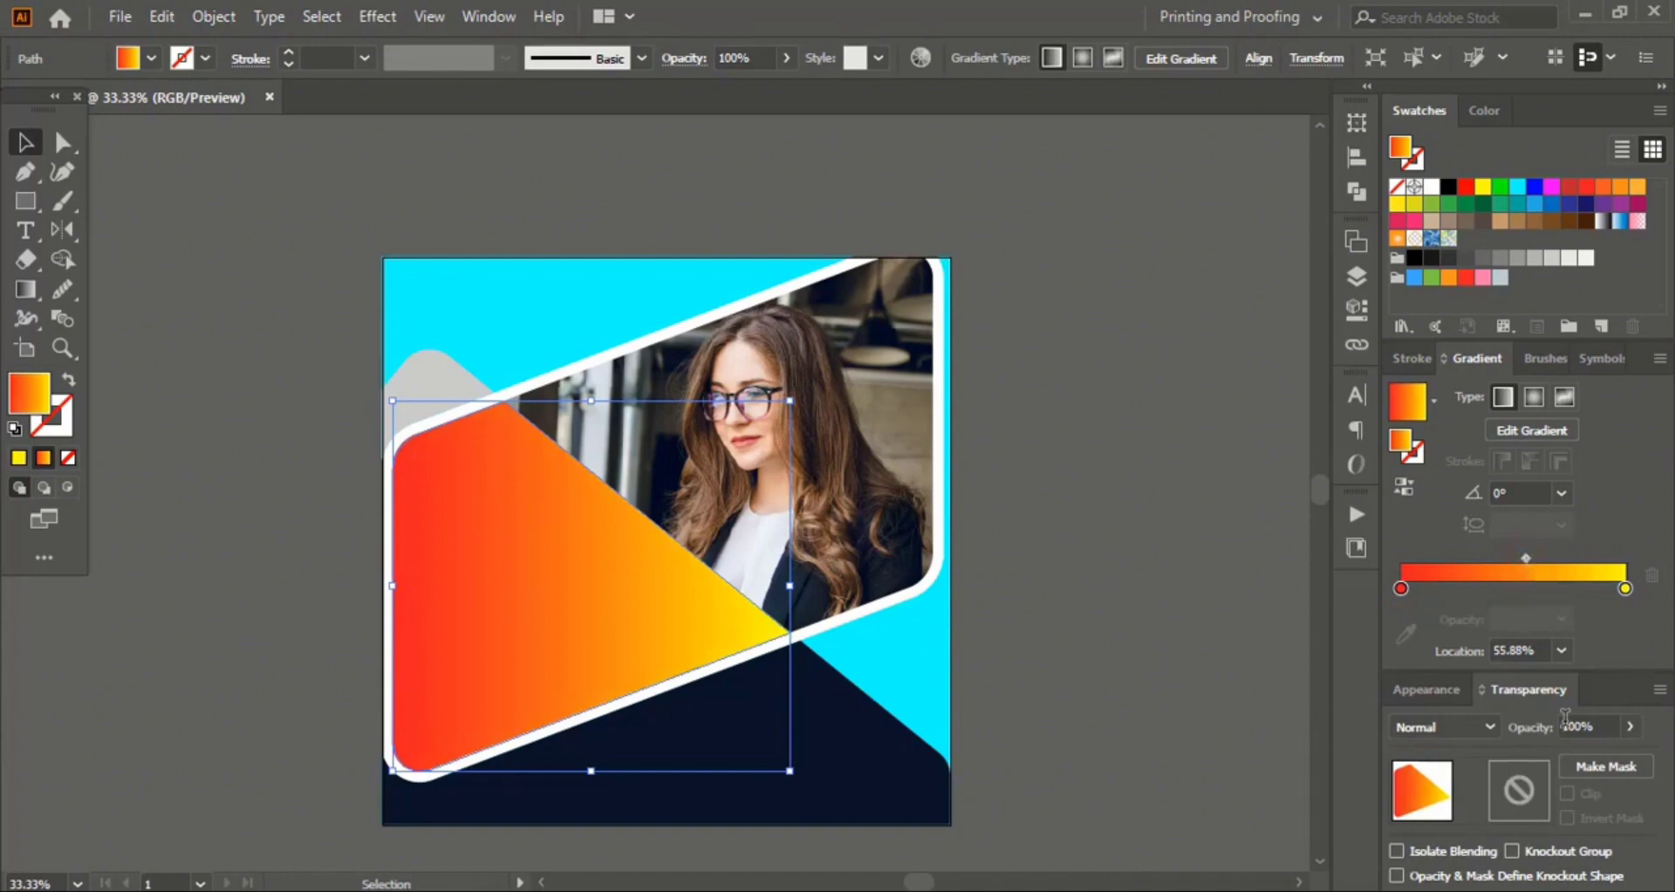
# Step: Redirect the shape's gradient diagonally downward at -65°, from red at the upper edge to yellow at the lower edge
pyautogui.click(25, 289)
pyautogui.moveTo(498, 405)
pyautogui.mouseDown()
pyautogui.moveTo(622, 659)
pyautogui.moveTo(614, 736)
pyautogui.mouseUp()
pyautogui.press('v')
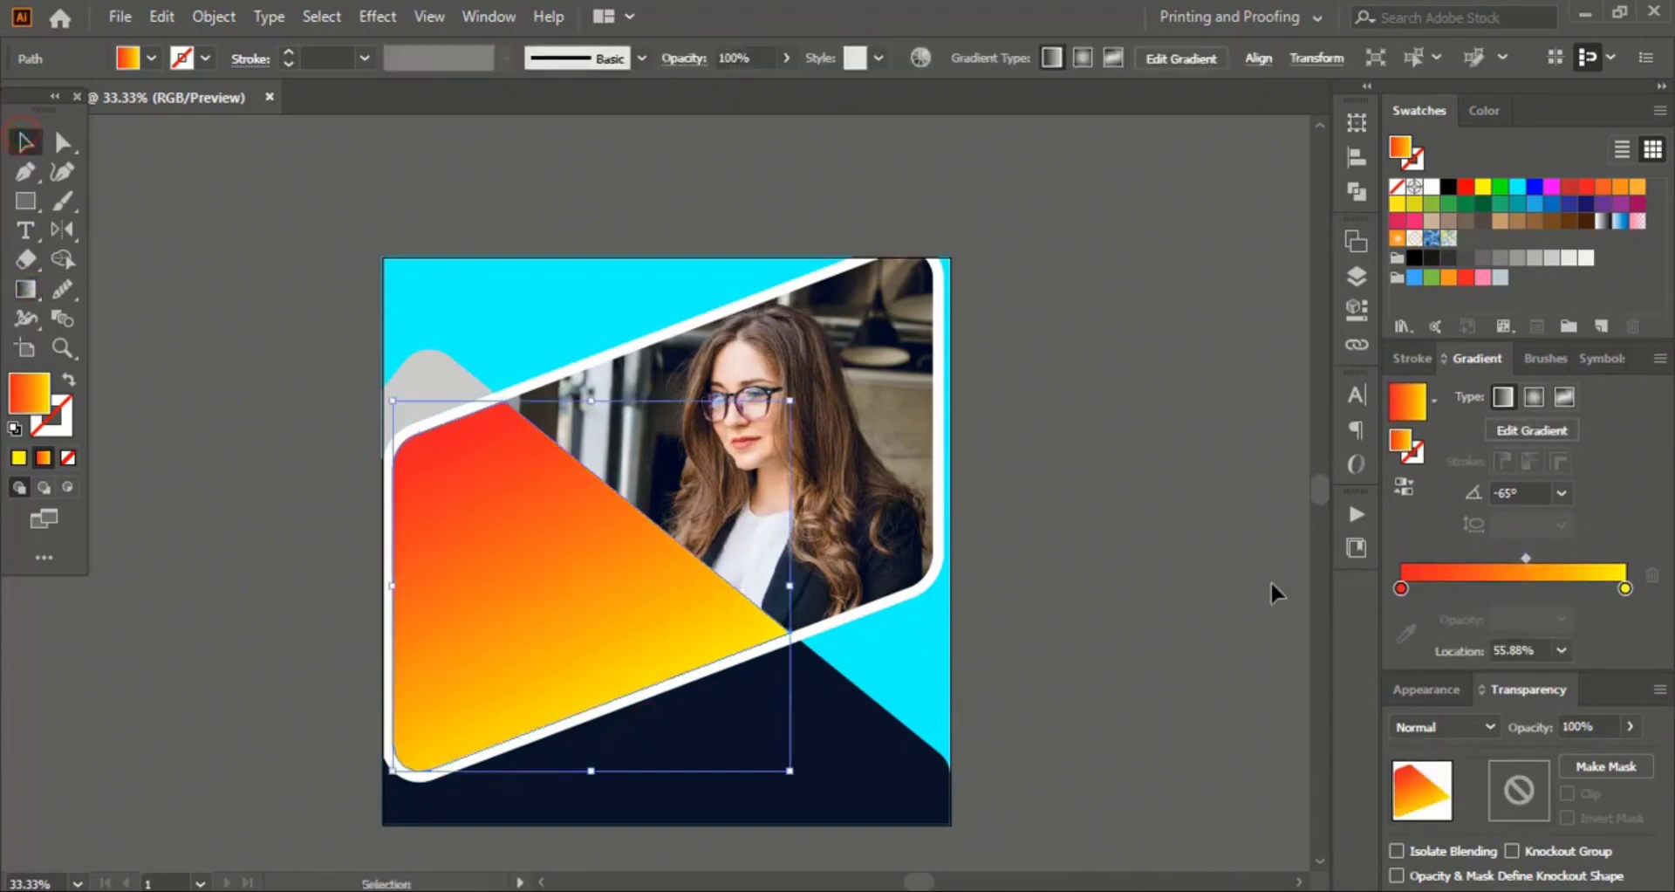
# Step: Set the gradient shape's blending mode to Hard Light and its opacity to 59%
pyautogui.click(1488, 727)
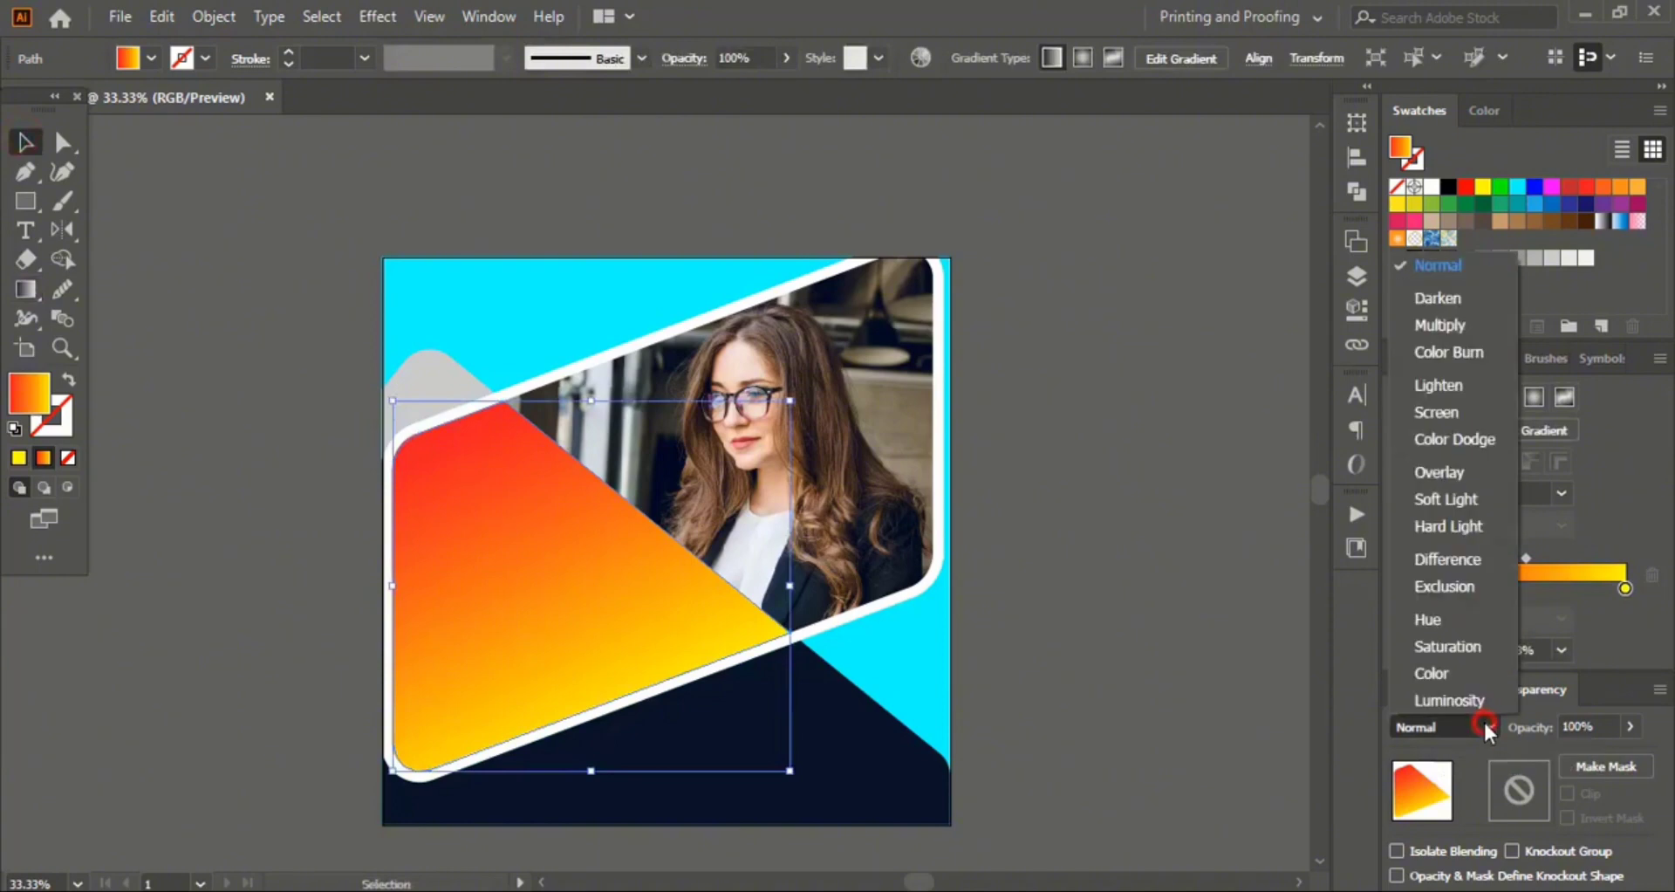
pyautogui.click(1474, 526)
pyautogui.click(1631, 727)
pyautogui.moveTo(1636, 737); pyautogui.dragTo(1590, 763)
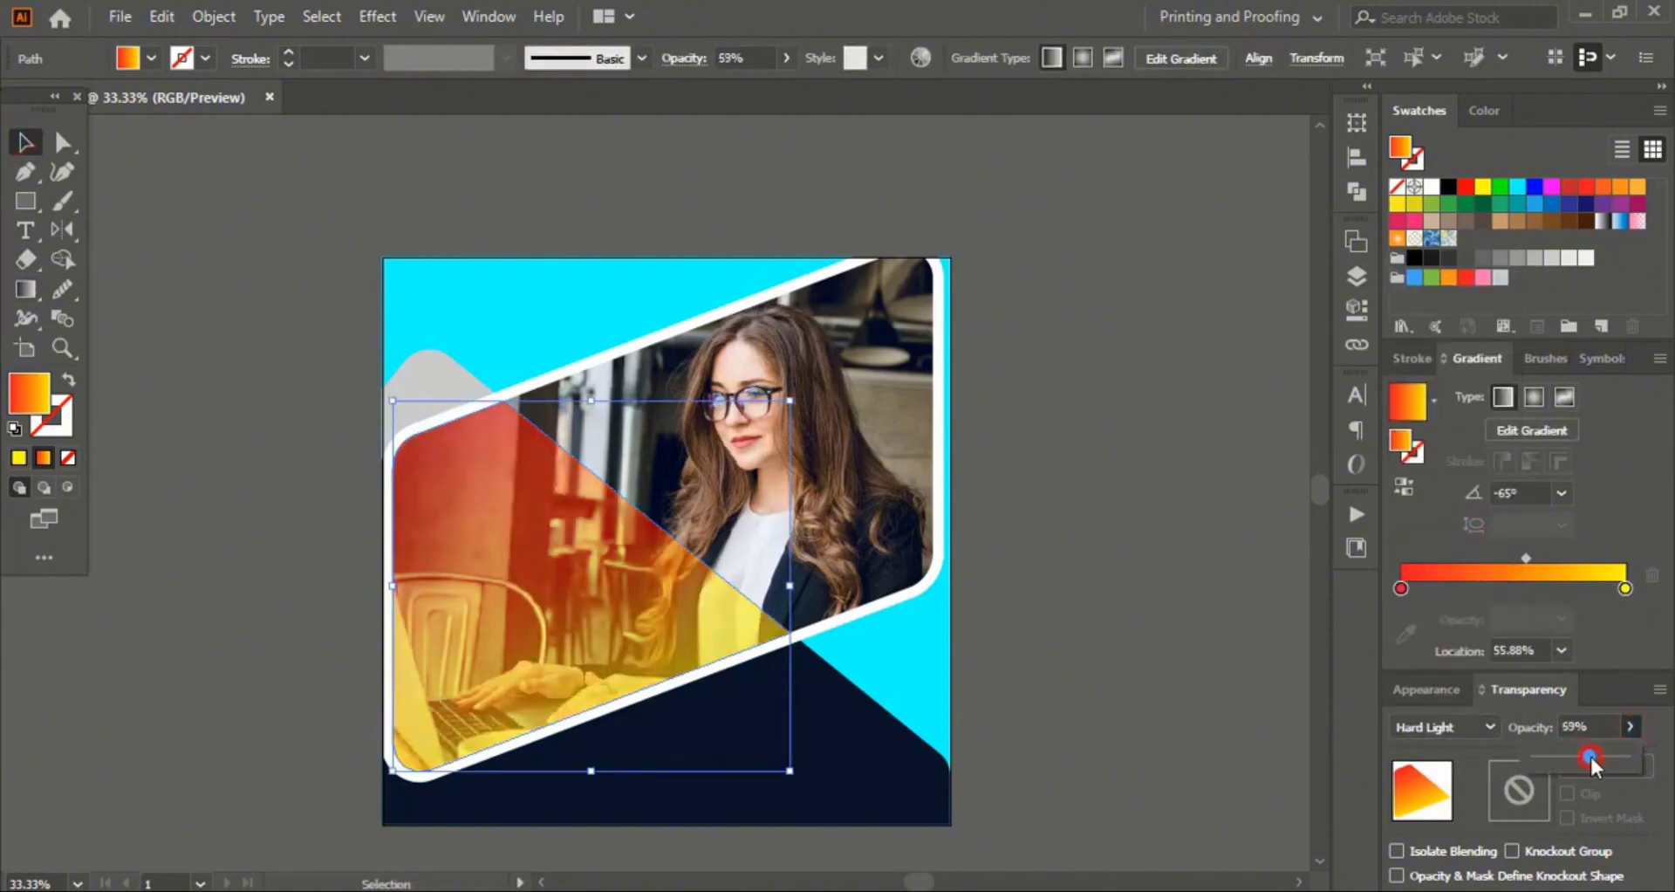
# Step: Recolour the cyan background group with the lightest grey swatch and deselect it
pyautogui.click(530, 324)
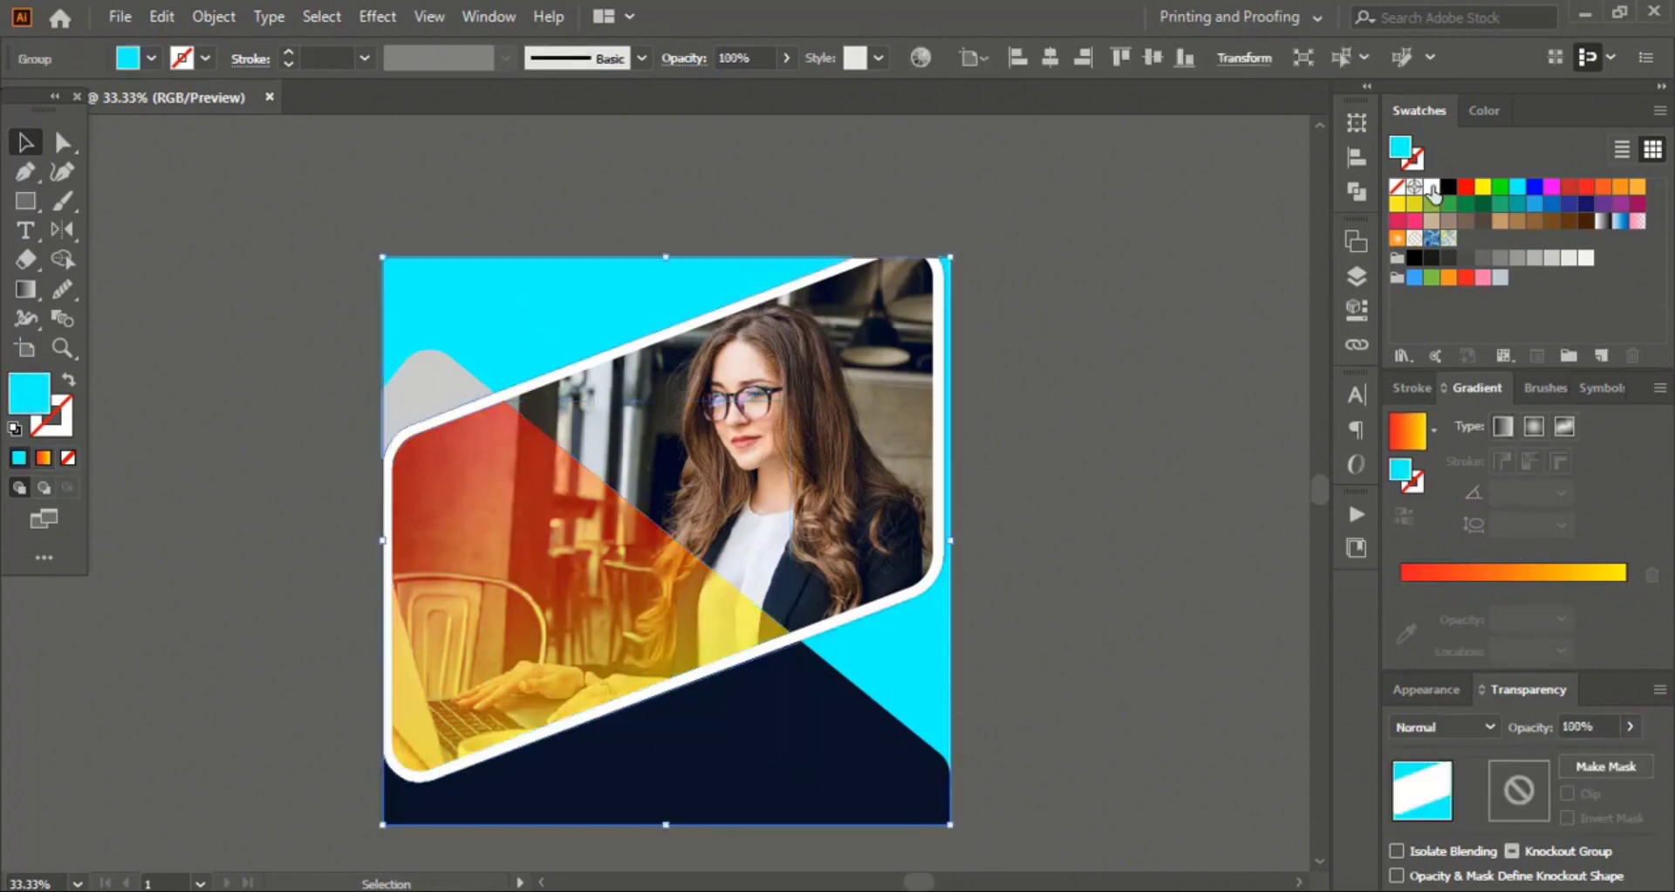
pyautogui.click(1585, 258)
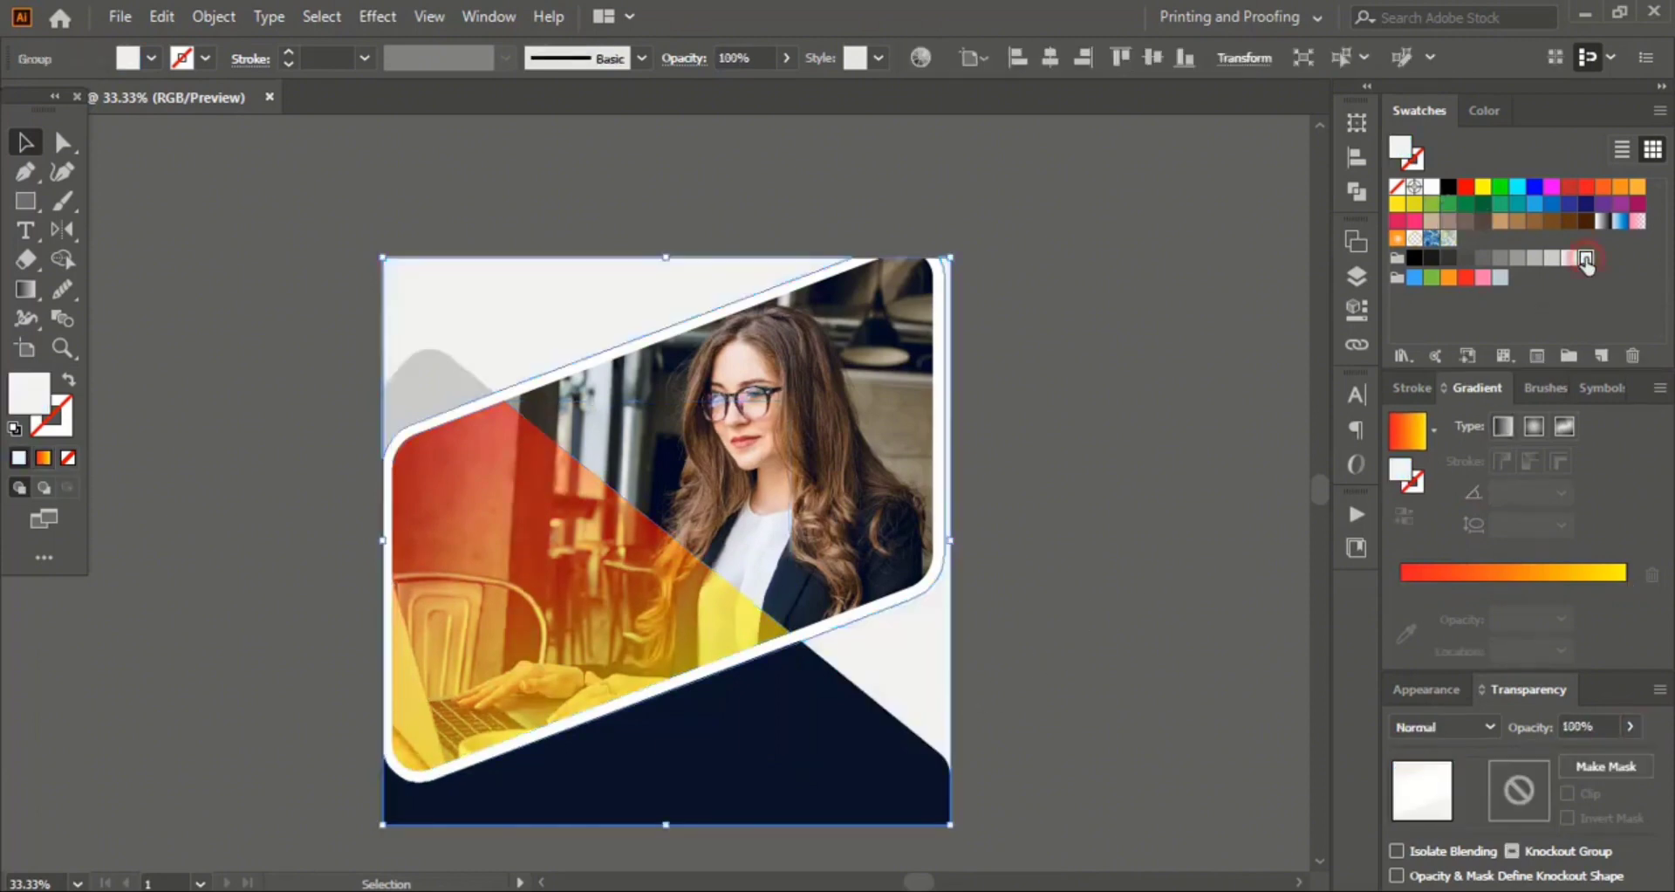
pyautogui.click(1045, 599)
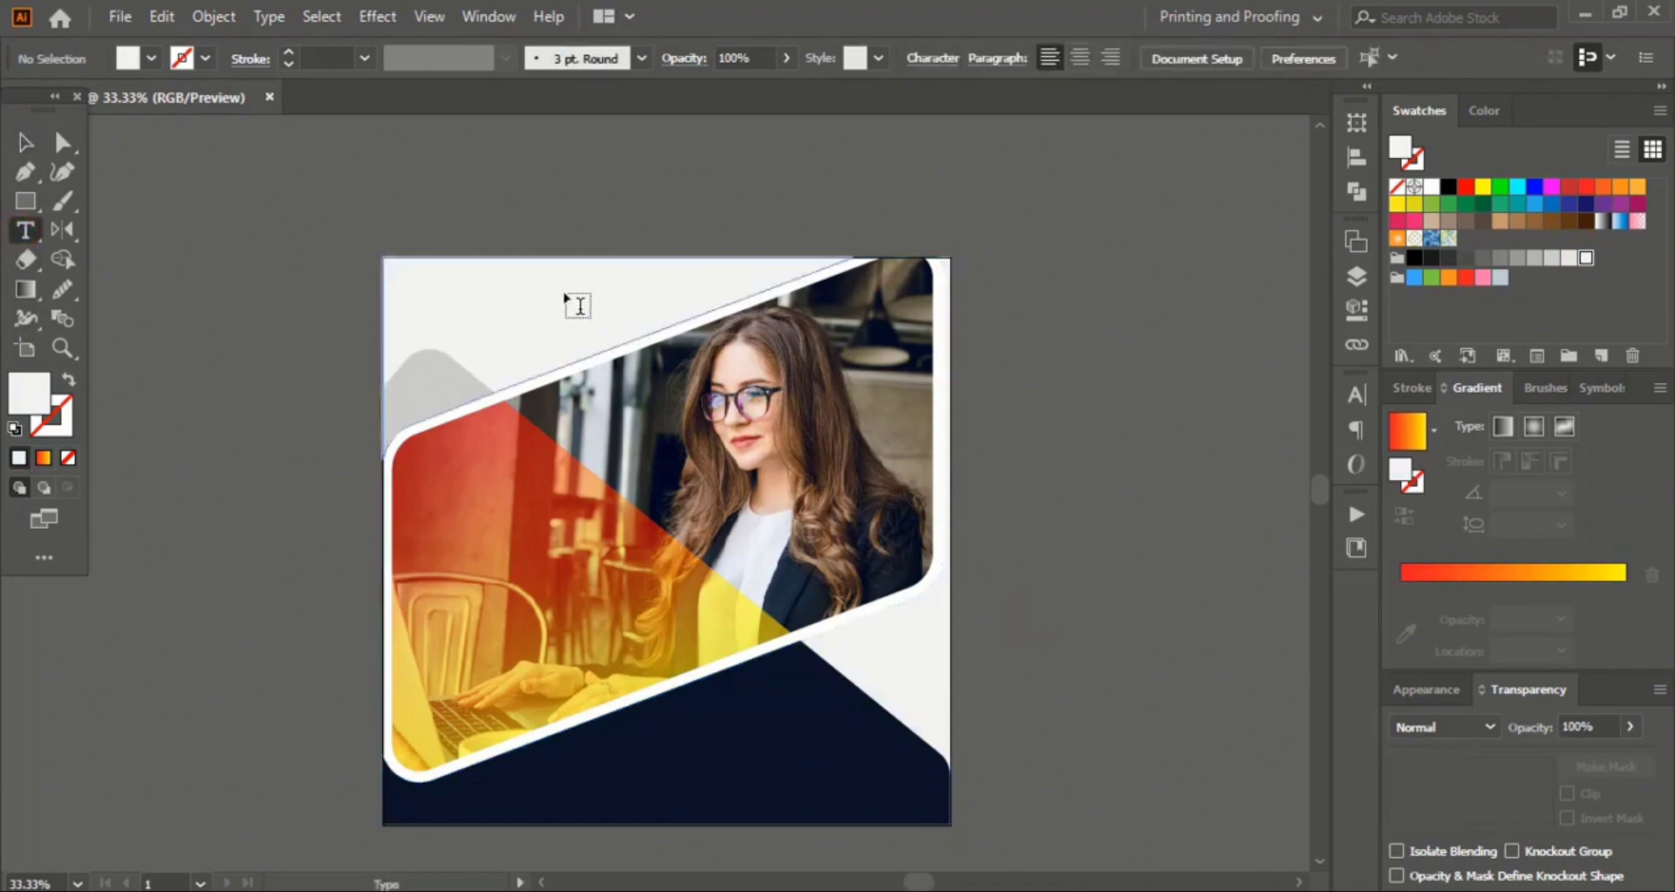
# Step: Add the text "Digital", place it enlarged to 73.33 pt on the gradient overlay, and fill it white
pyautogui.click(601, 210)
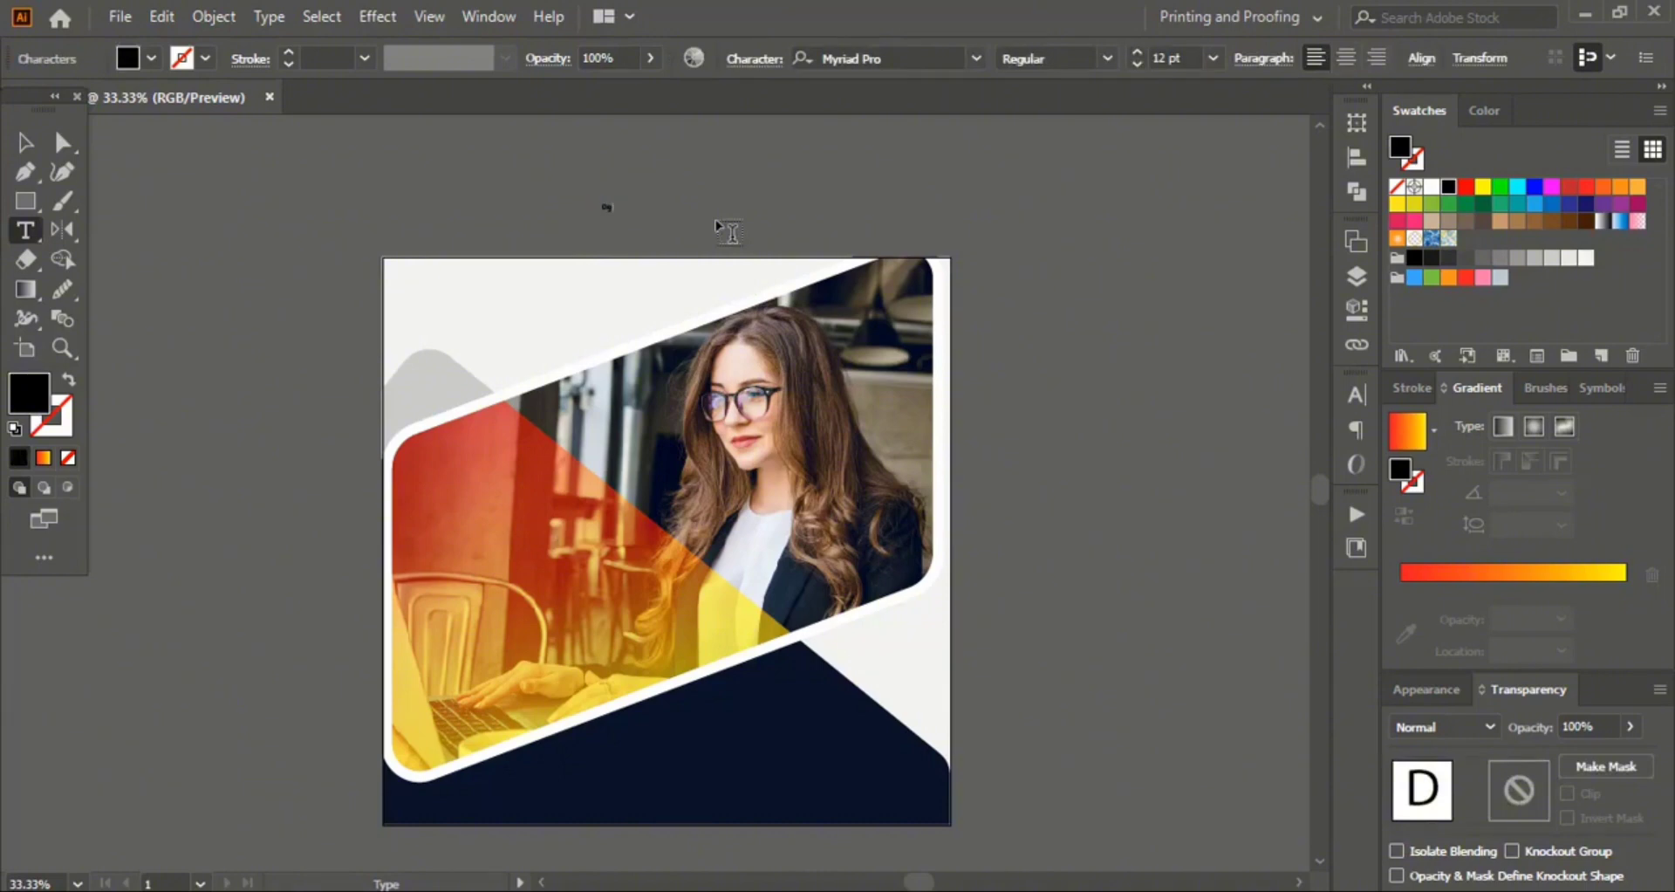
pyautogui.click(25, 142)
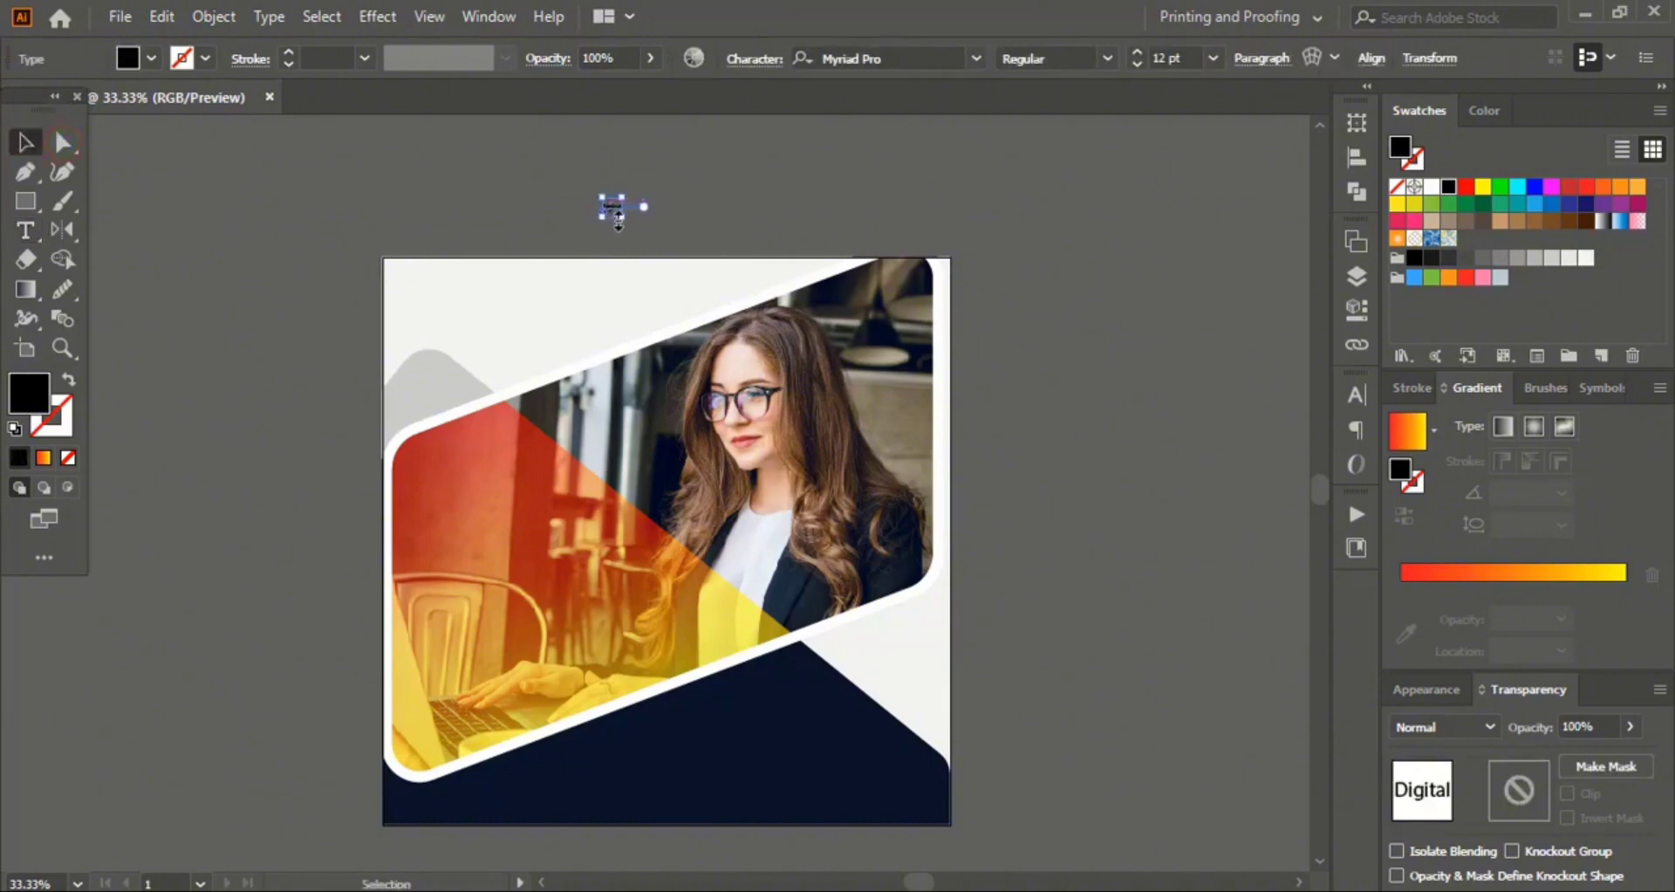
pyautogui.moveTo(625, 218); pyautogui.dragTo(513, 538)
pyautogui.click(1431, 188)
pyautogui.click(576, 172)
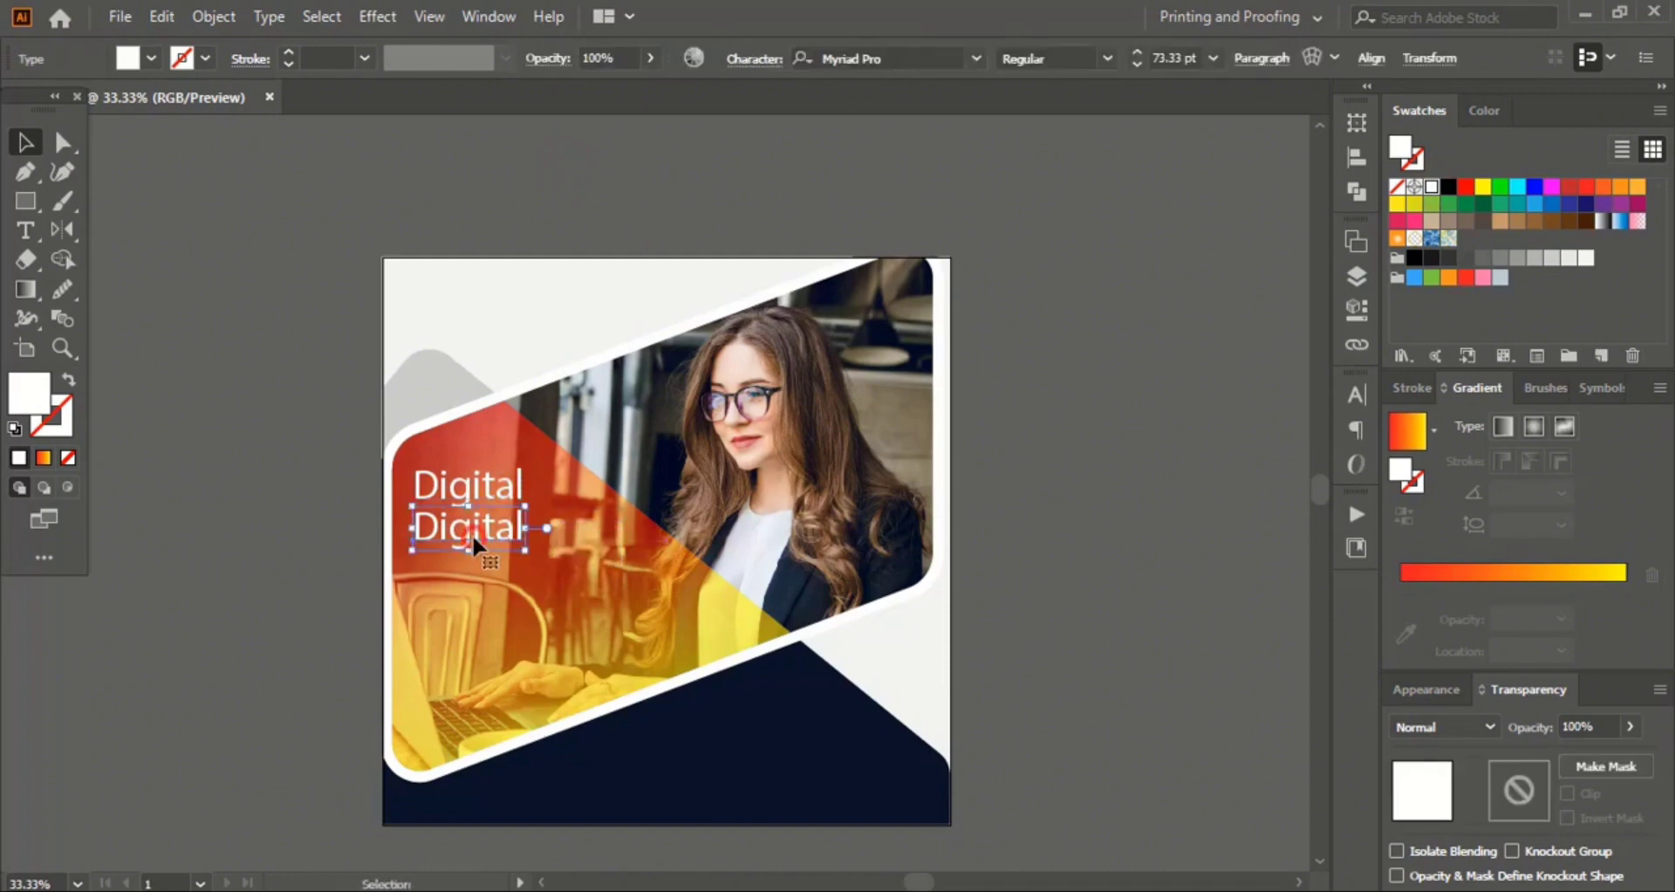
# Step: Replace the text of the copy below the "Digital" line with "Marketing"
pyautogui.doubleClick(454, 534)
pyautogui.write('Ma')
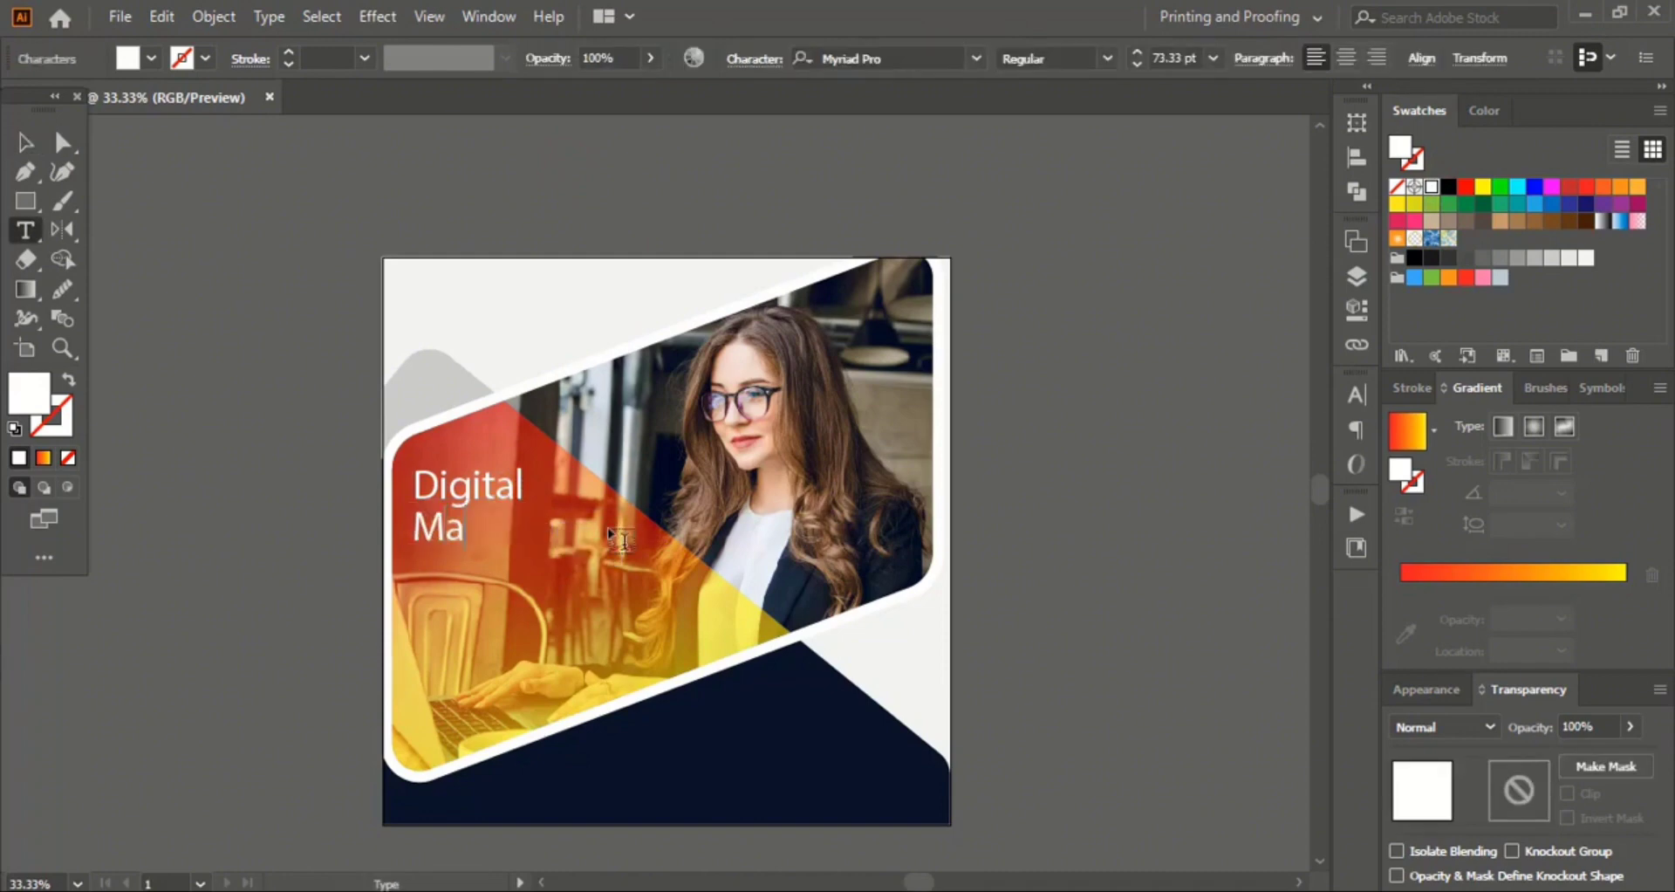
pyautogui.write('rketing')
pyautogui.scroll(1, 611, 534)
pyautogui.click(26, 142)
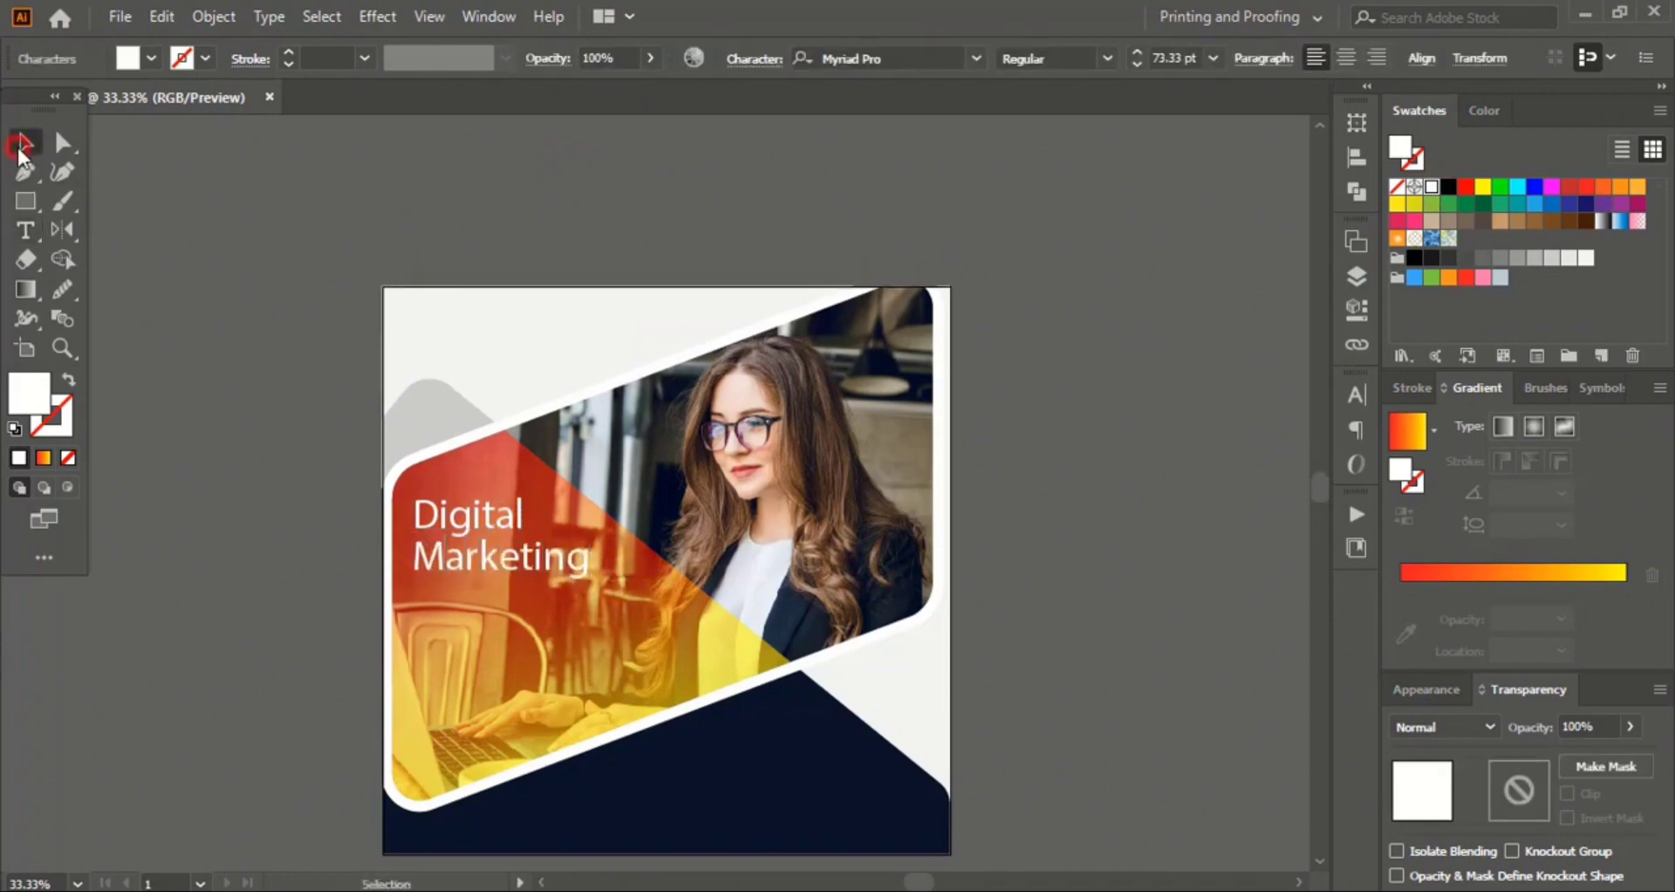
# Step: Duplicate the "Marketing" line directly below itself as a third text line
pyautogui.click(548, 332)
pyautogui.scroll(-4, 548, 332)
pyautogui.moveTo(500, 443); pyautogui.dragTo(742, 481)
# Step: Try changing the lower "Marketing" copy to "Expert"
pyautogui.doubleClick(499, 483)
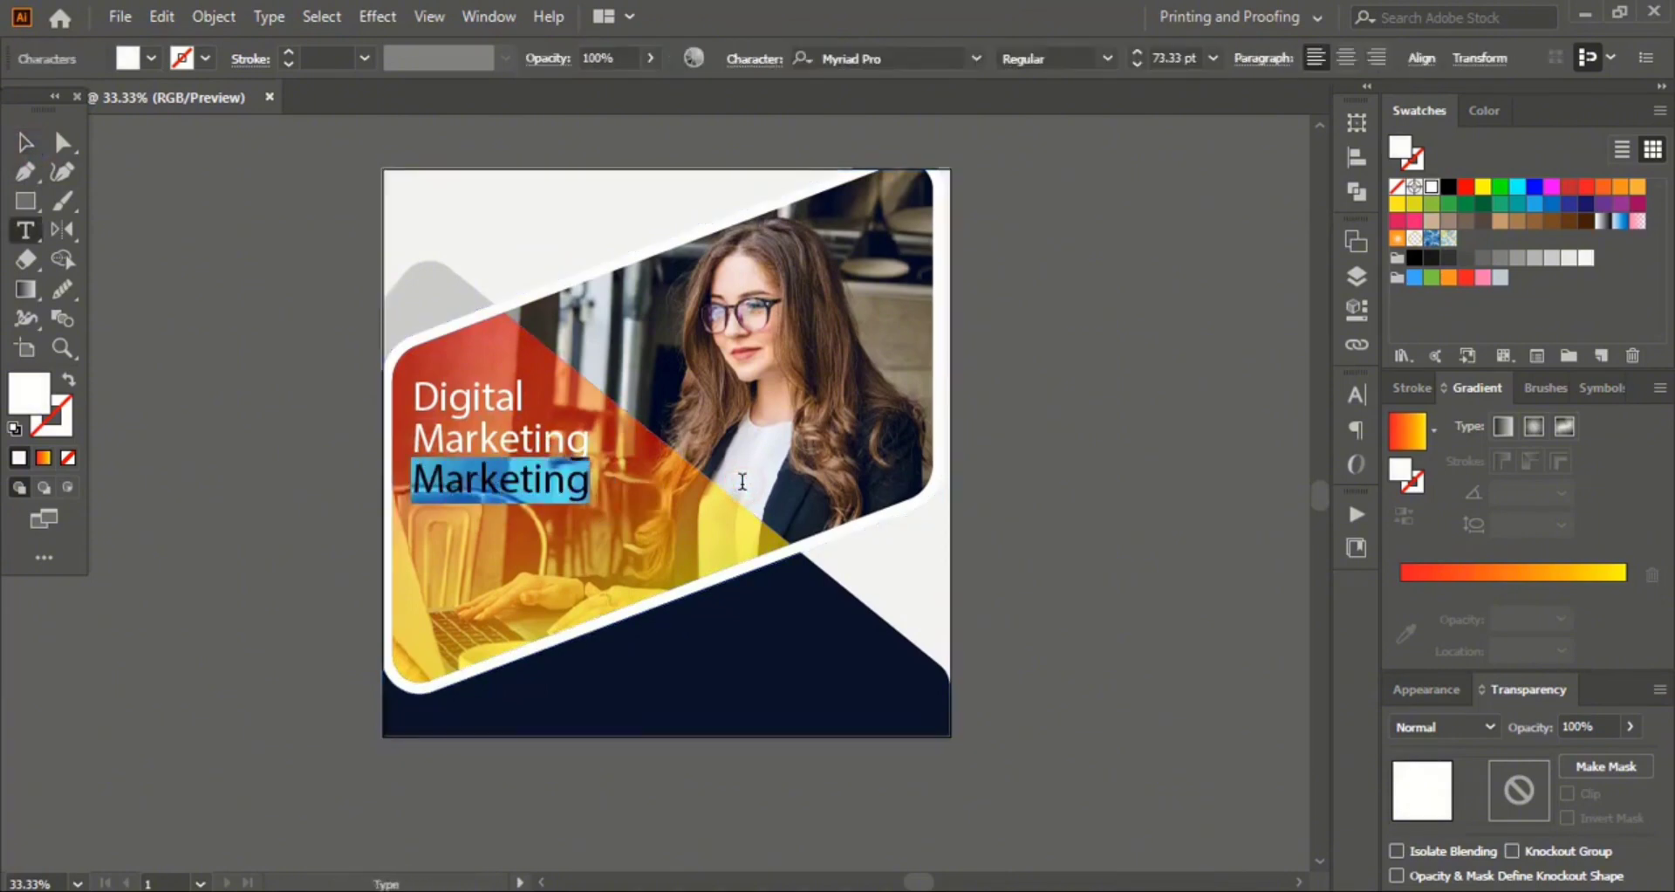
pyautogui.write('Expert')
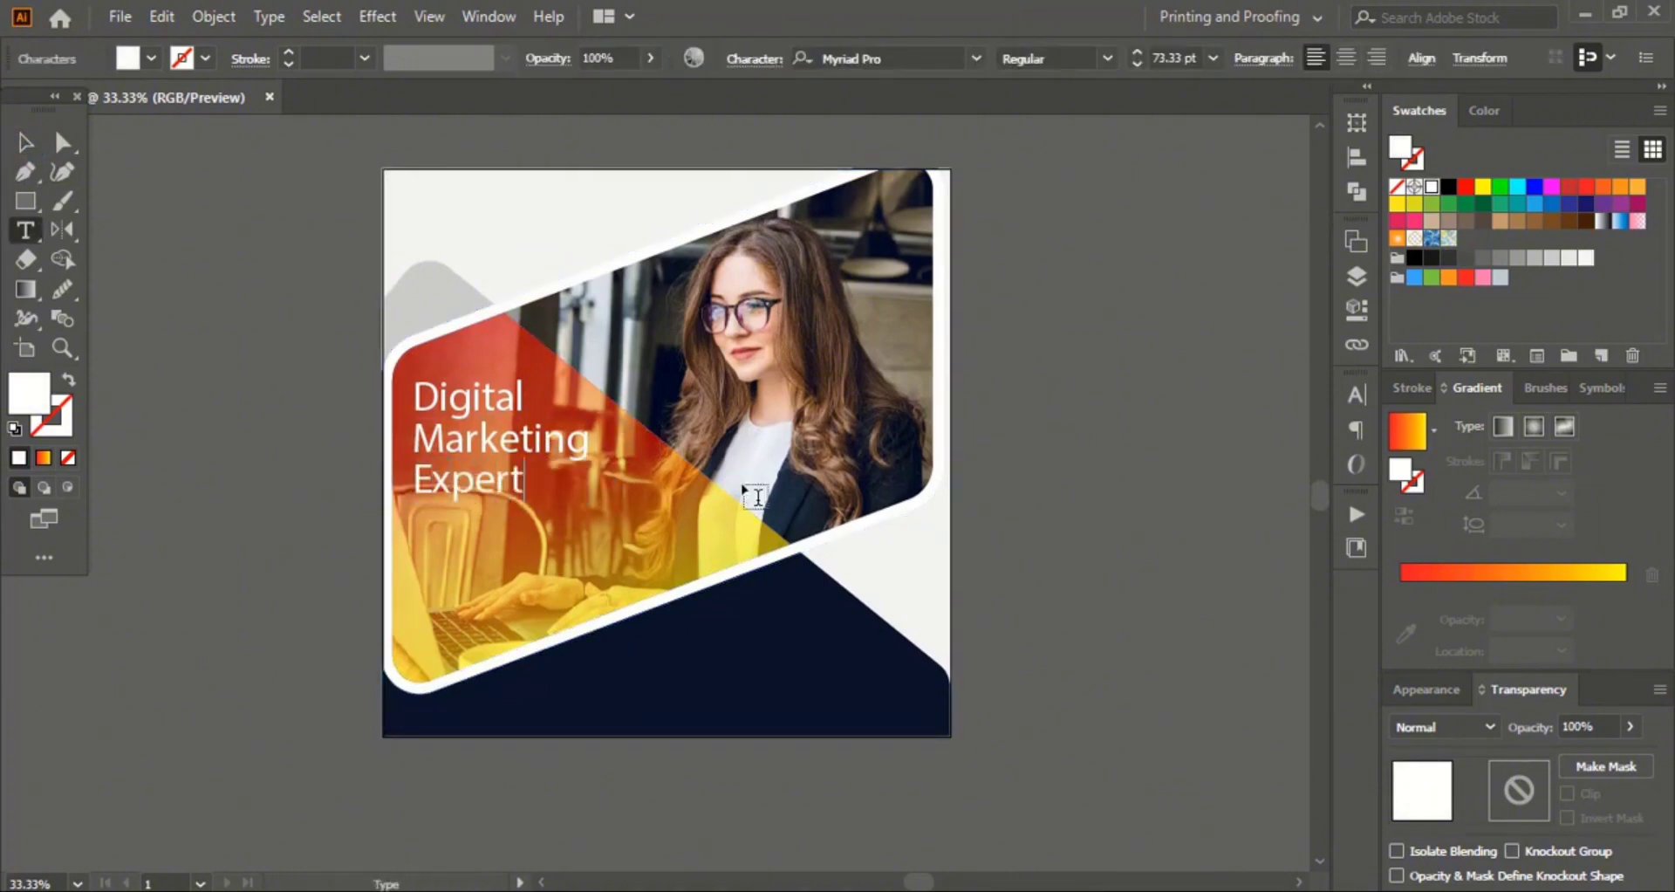
pyautogui.press('Escape')
pyautogui.hotkey('ctrl', 'z')
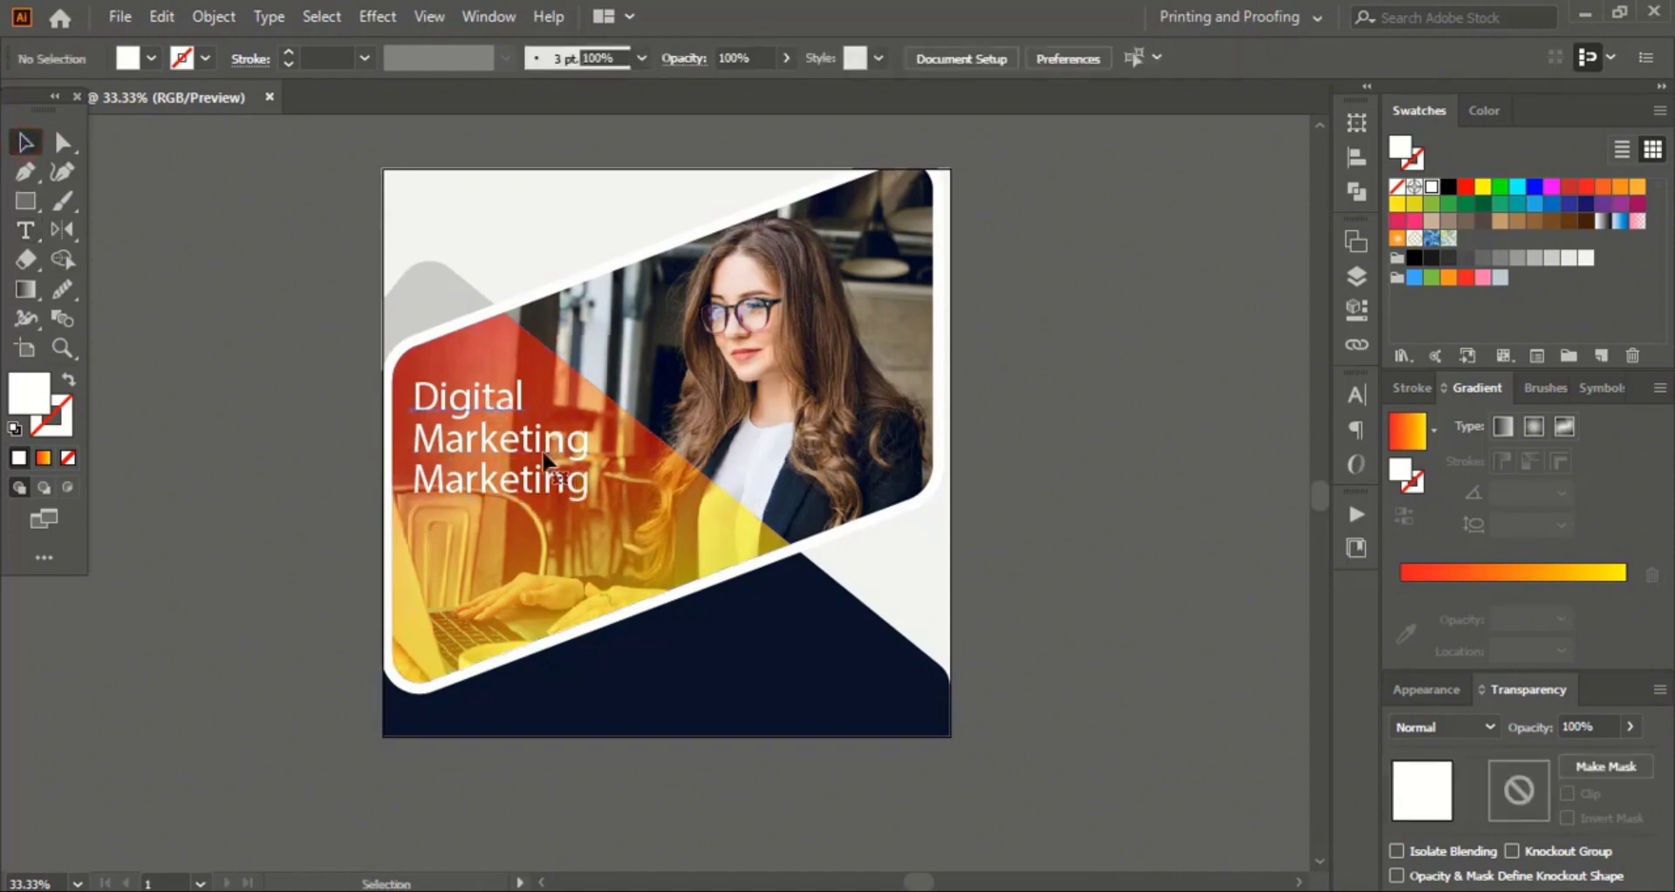
# Step: Set the "Digital" line in abeatbyKai and both "Marketing" lines in Open Sans Bold
pyautogui.click(545, 460)
pyautogui.click(979, 54)
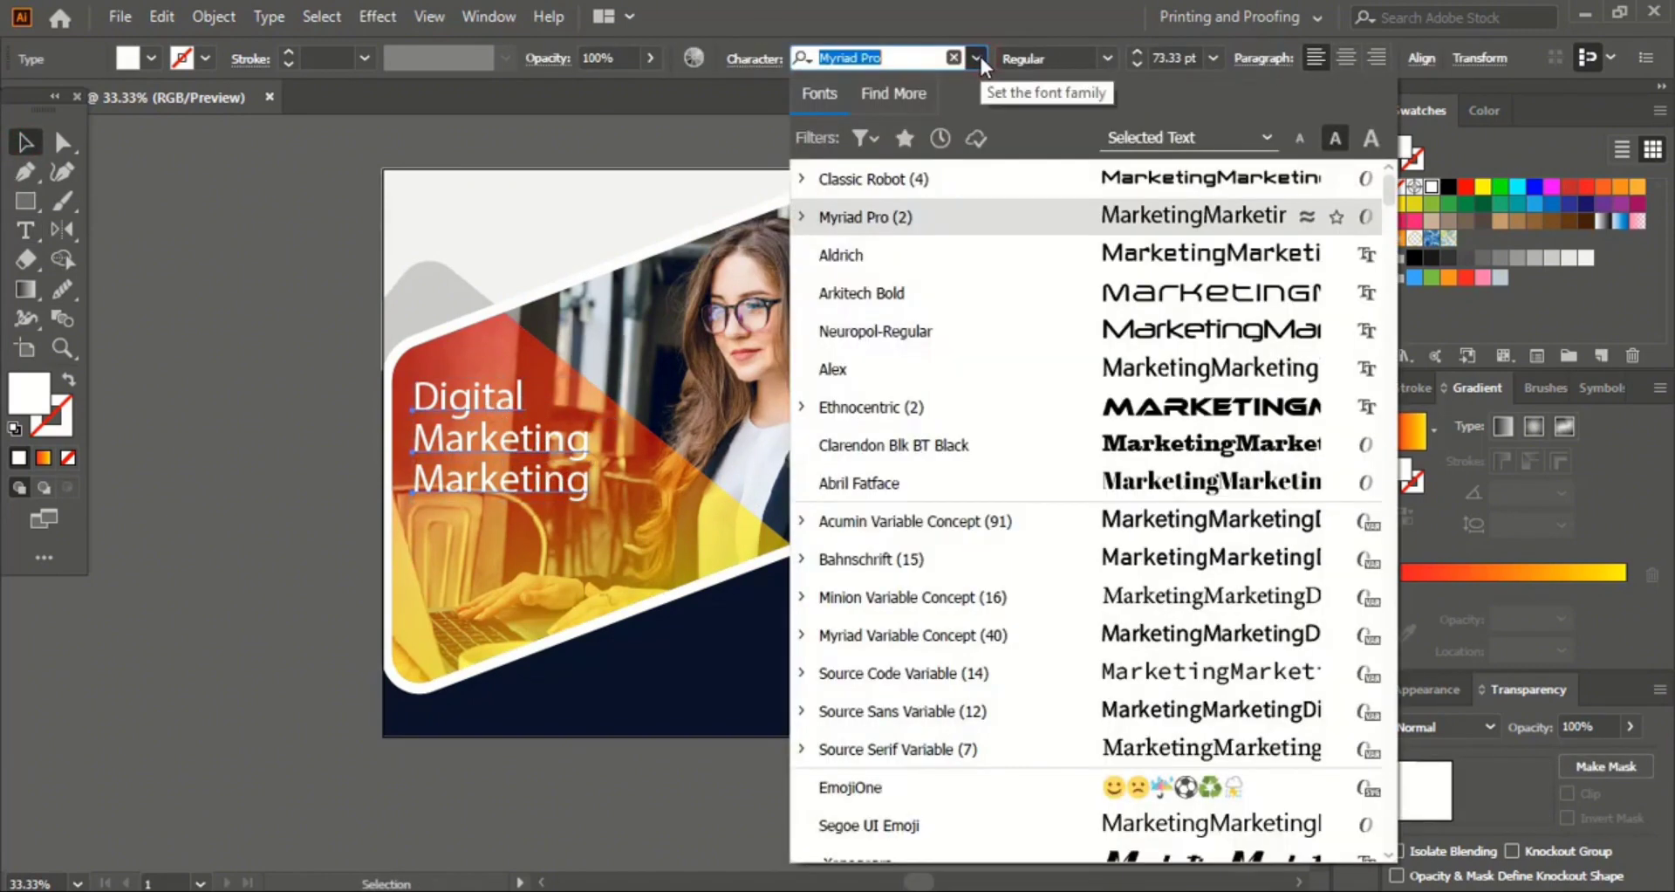
pyautogui.scroll(-4, 1221, 523)
pyautogui.scroll(-4, 1229, 541)
pyautogui.scroll(-6, 1228, 524)
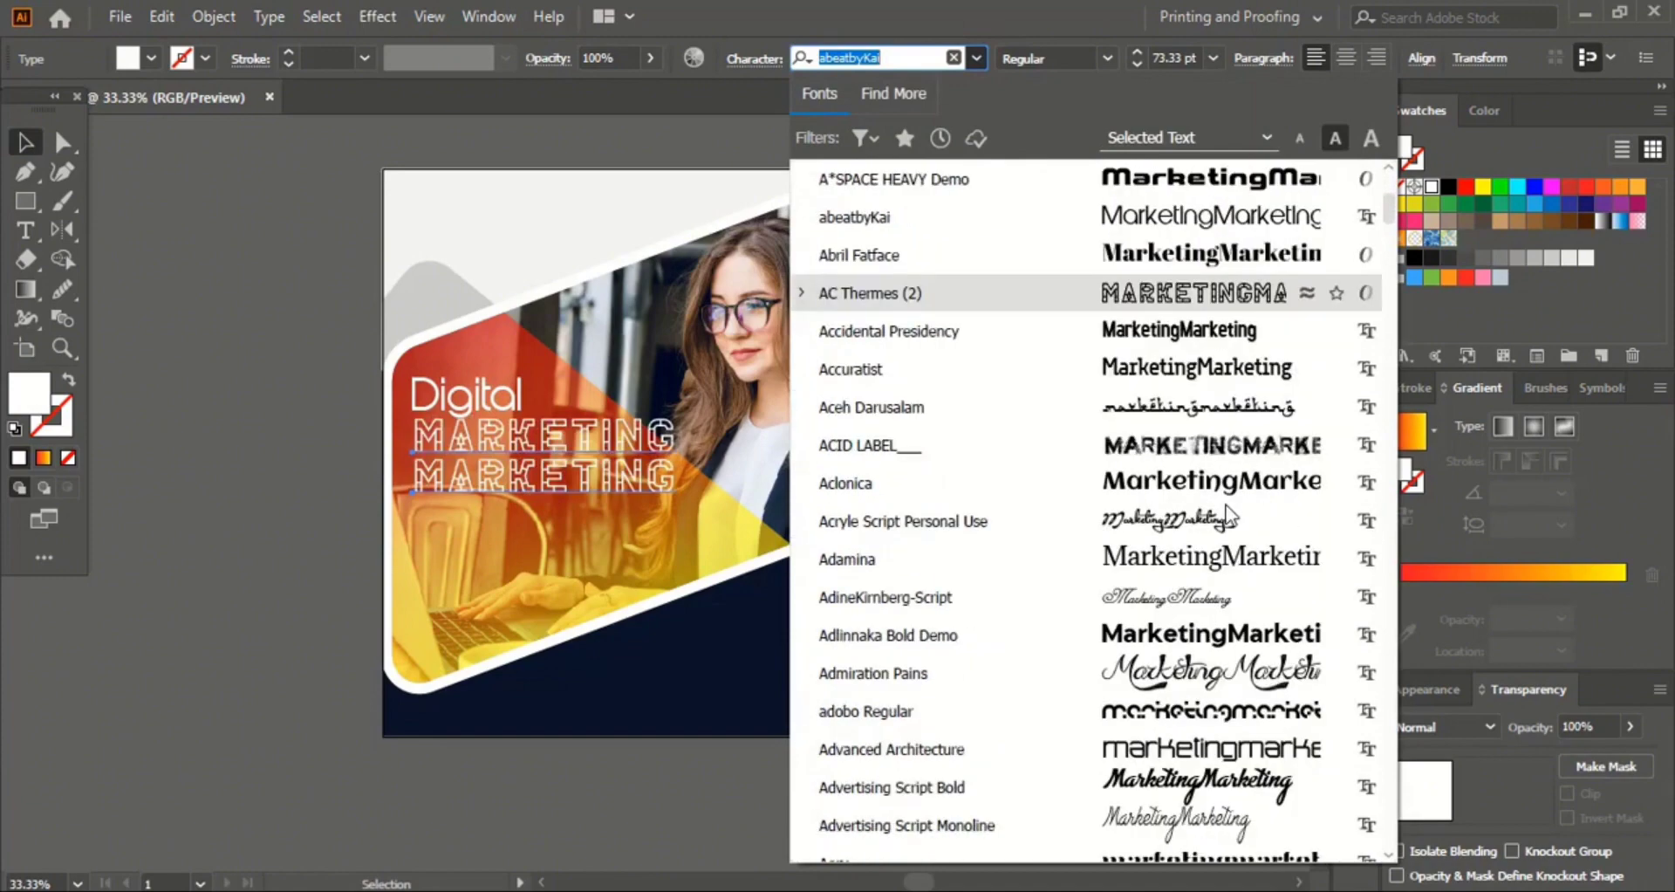
pyautogui.click(1143, 408)
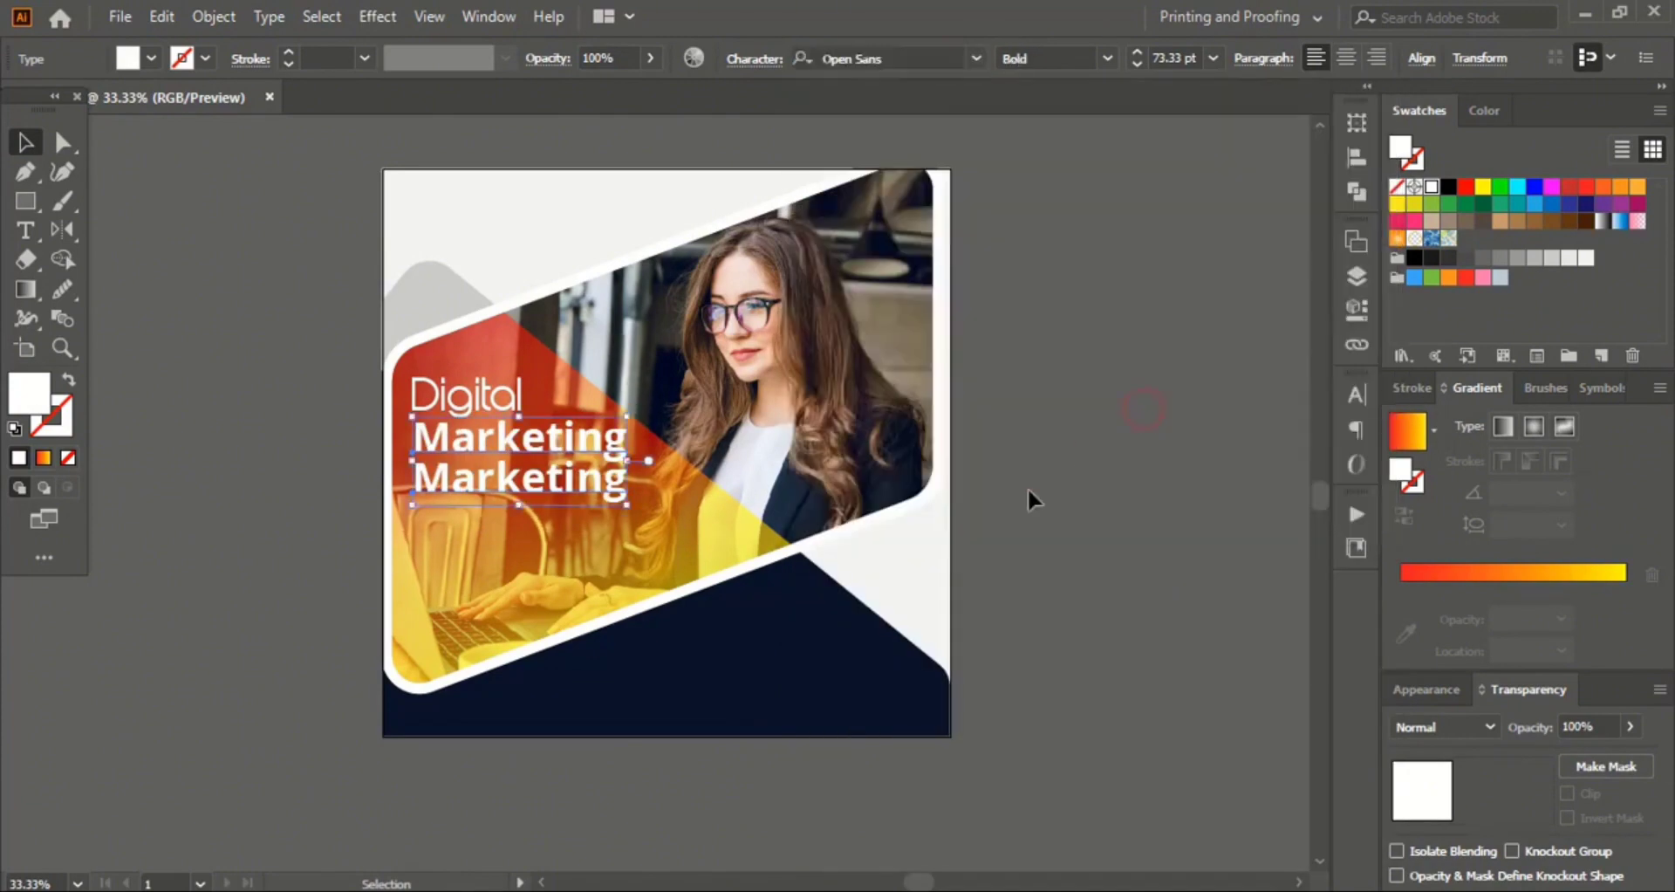
pyautogui.click(1028, 487)
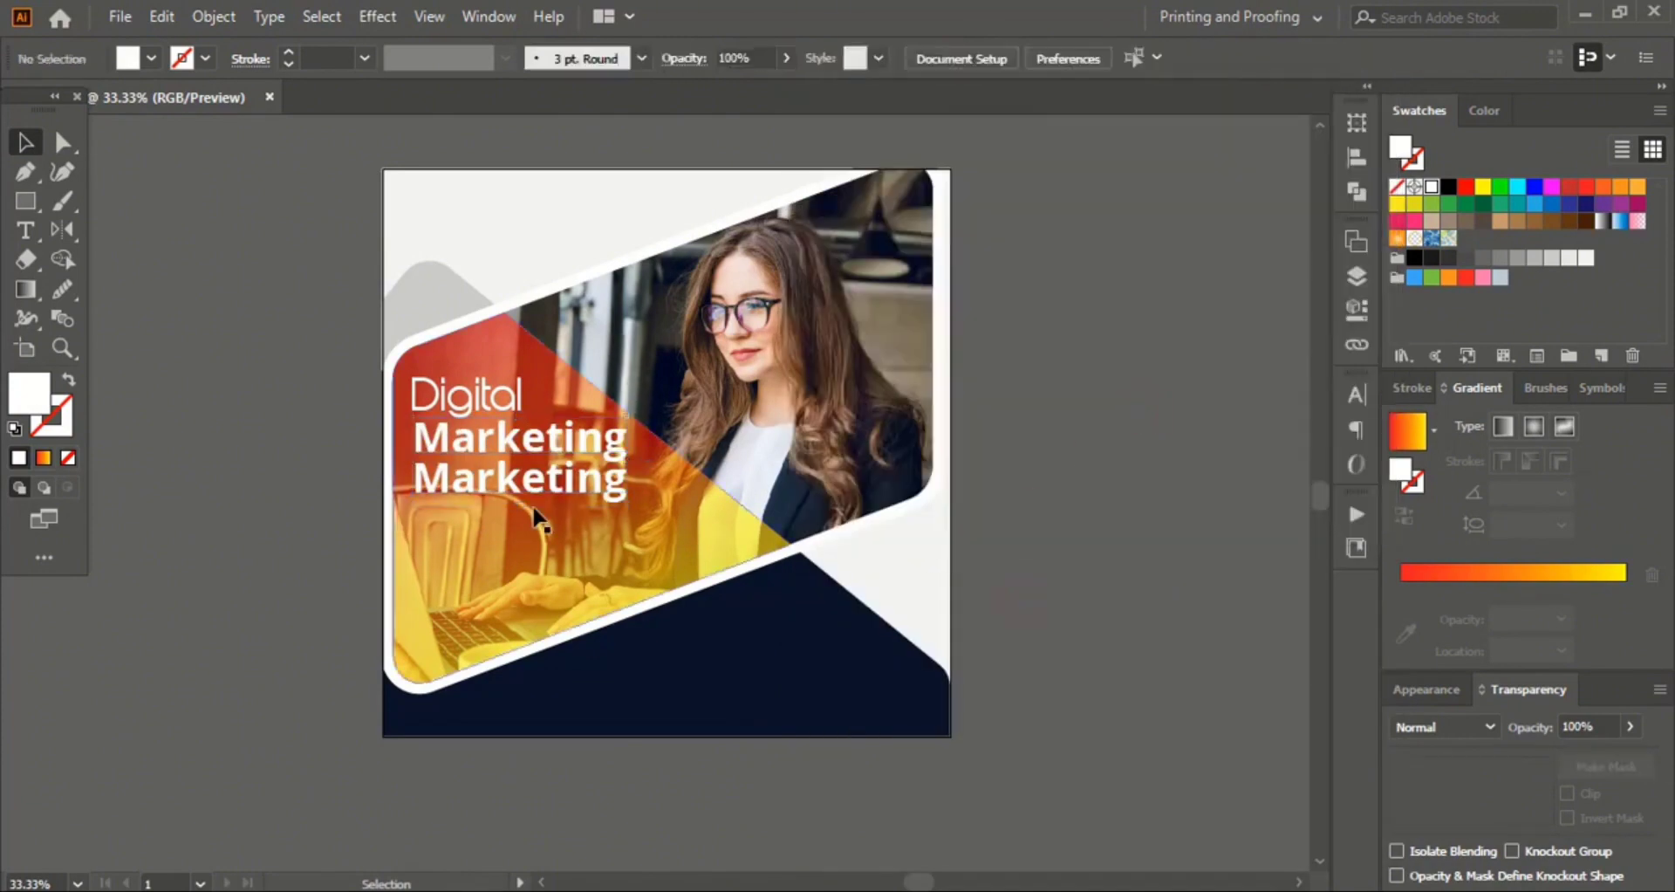
# Step: Replace the lower "Marketing" line with the text "Expert"
pyautogui.press('t')
pyautogui.moveTo(413, 478); pyautogui.dragTo(712, 480)
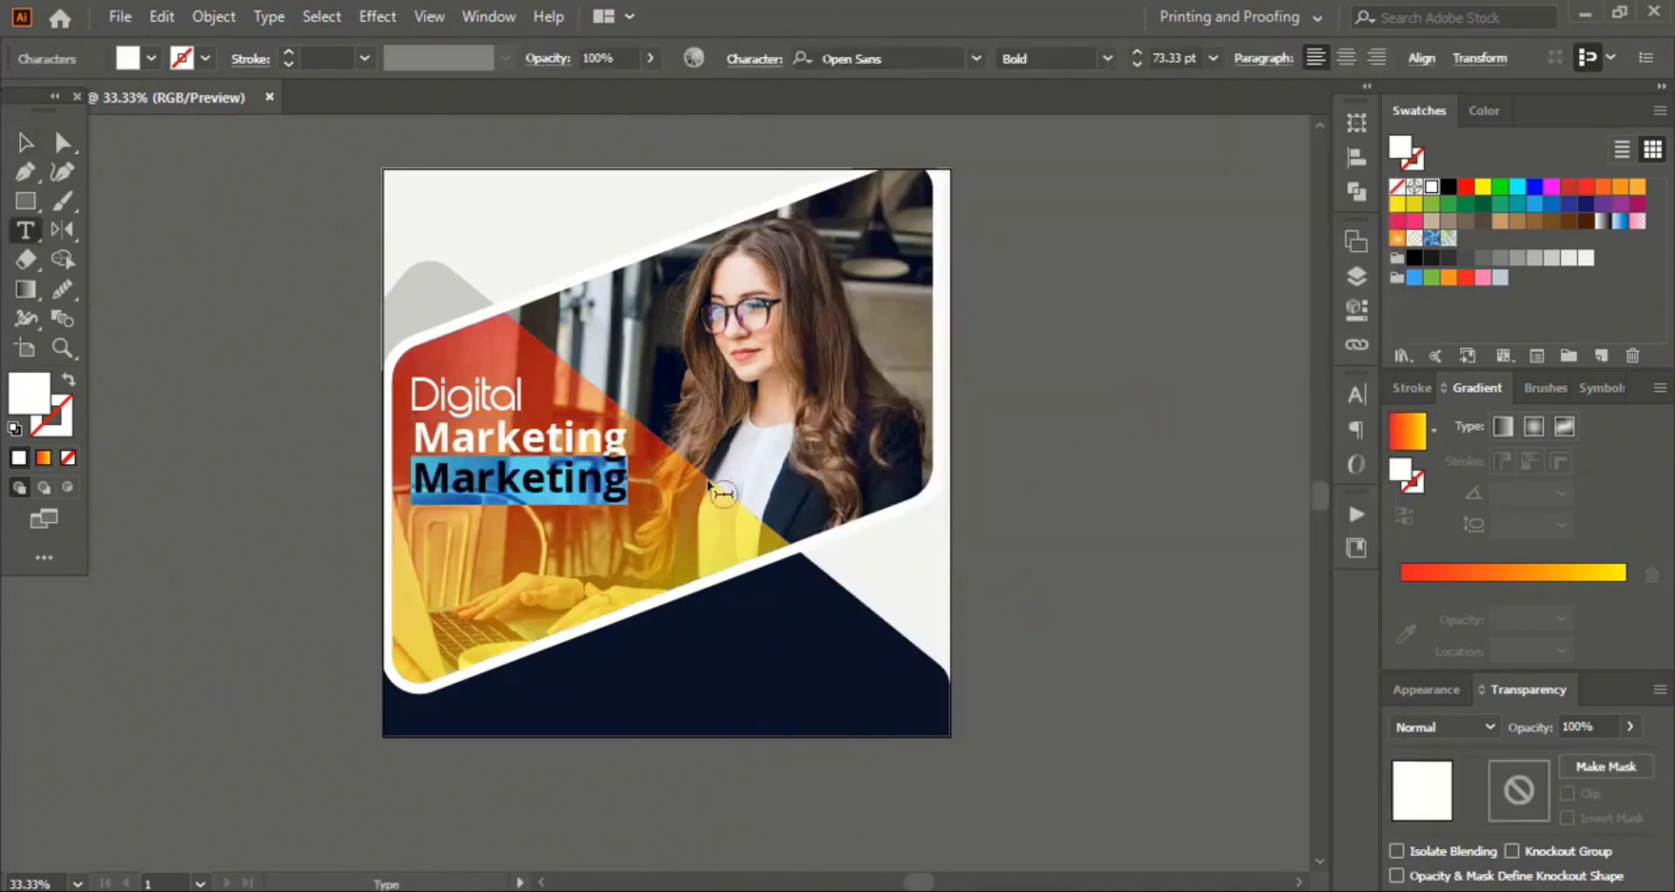
pyautogui.write('Expert')
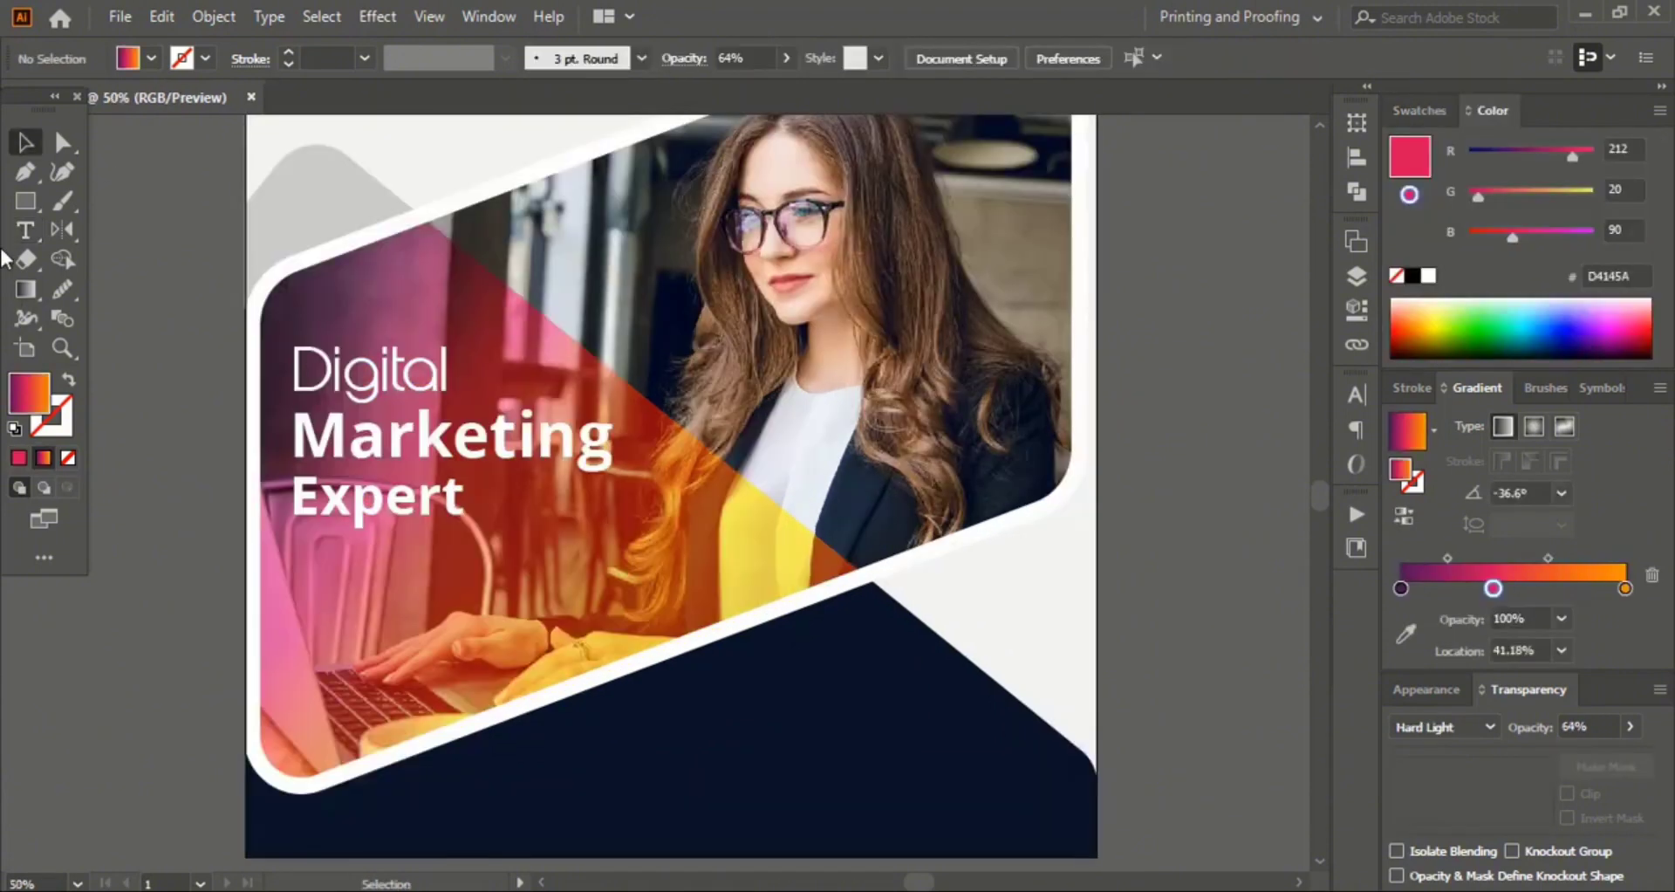
# Step: Draw a small flat rectangle below the "Expert" line and fill it white
pyautogui.click(24, 201)
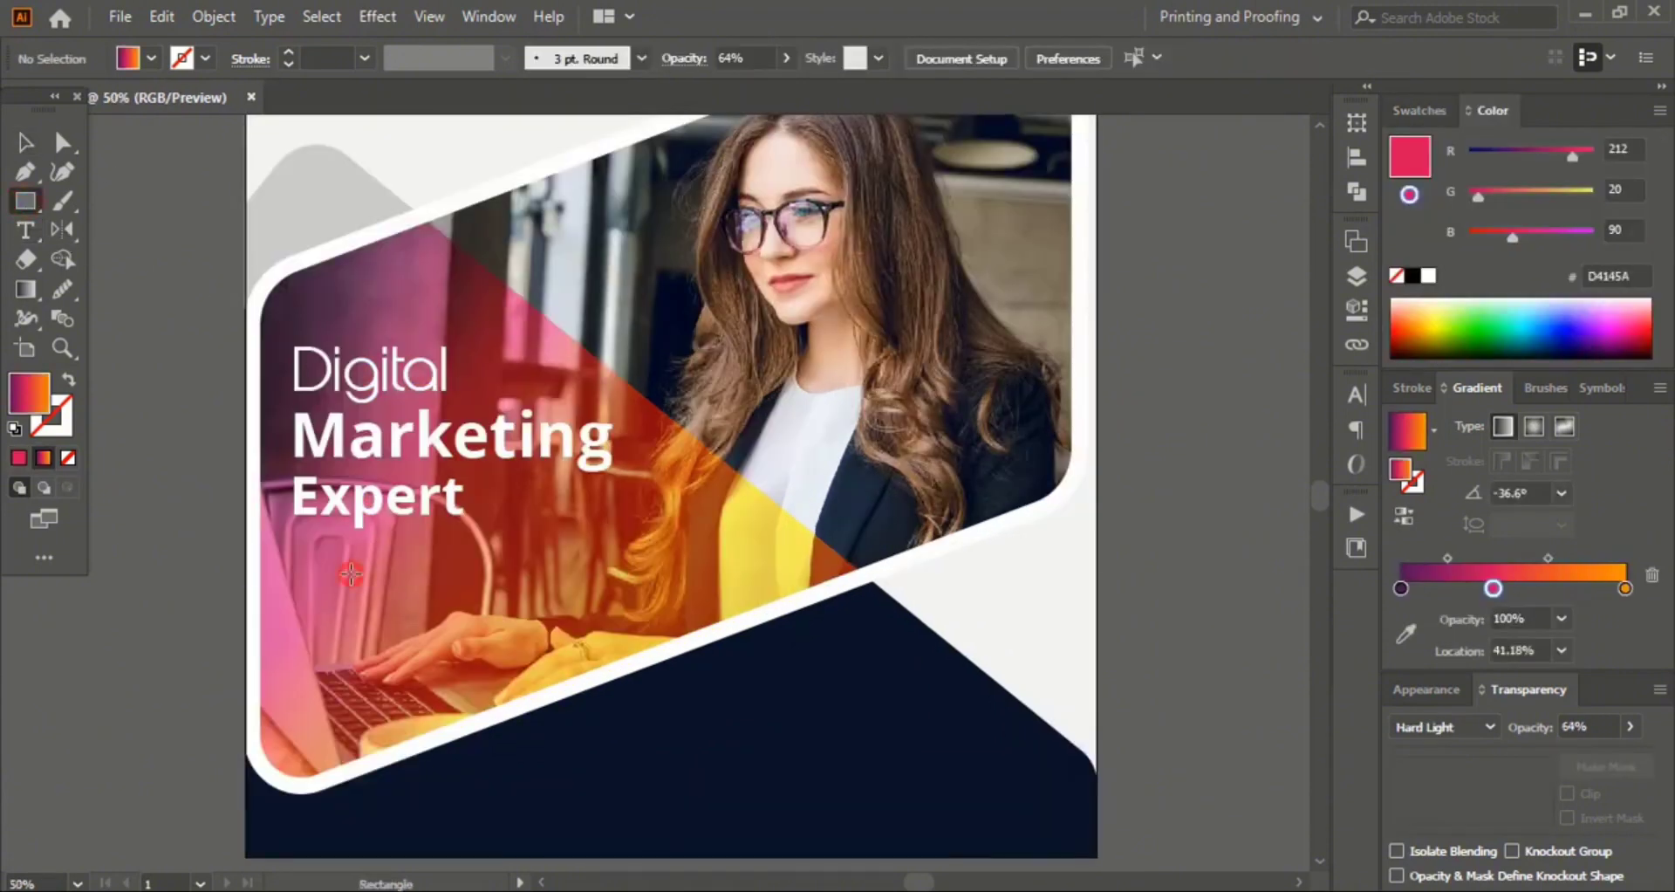
pyautogui.moveTo(351, 574); pyautogui.dragTo(459, 602)
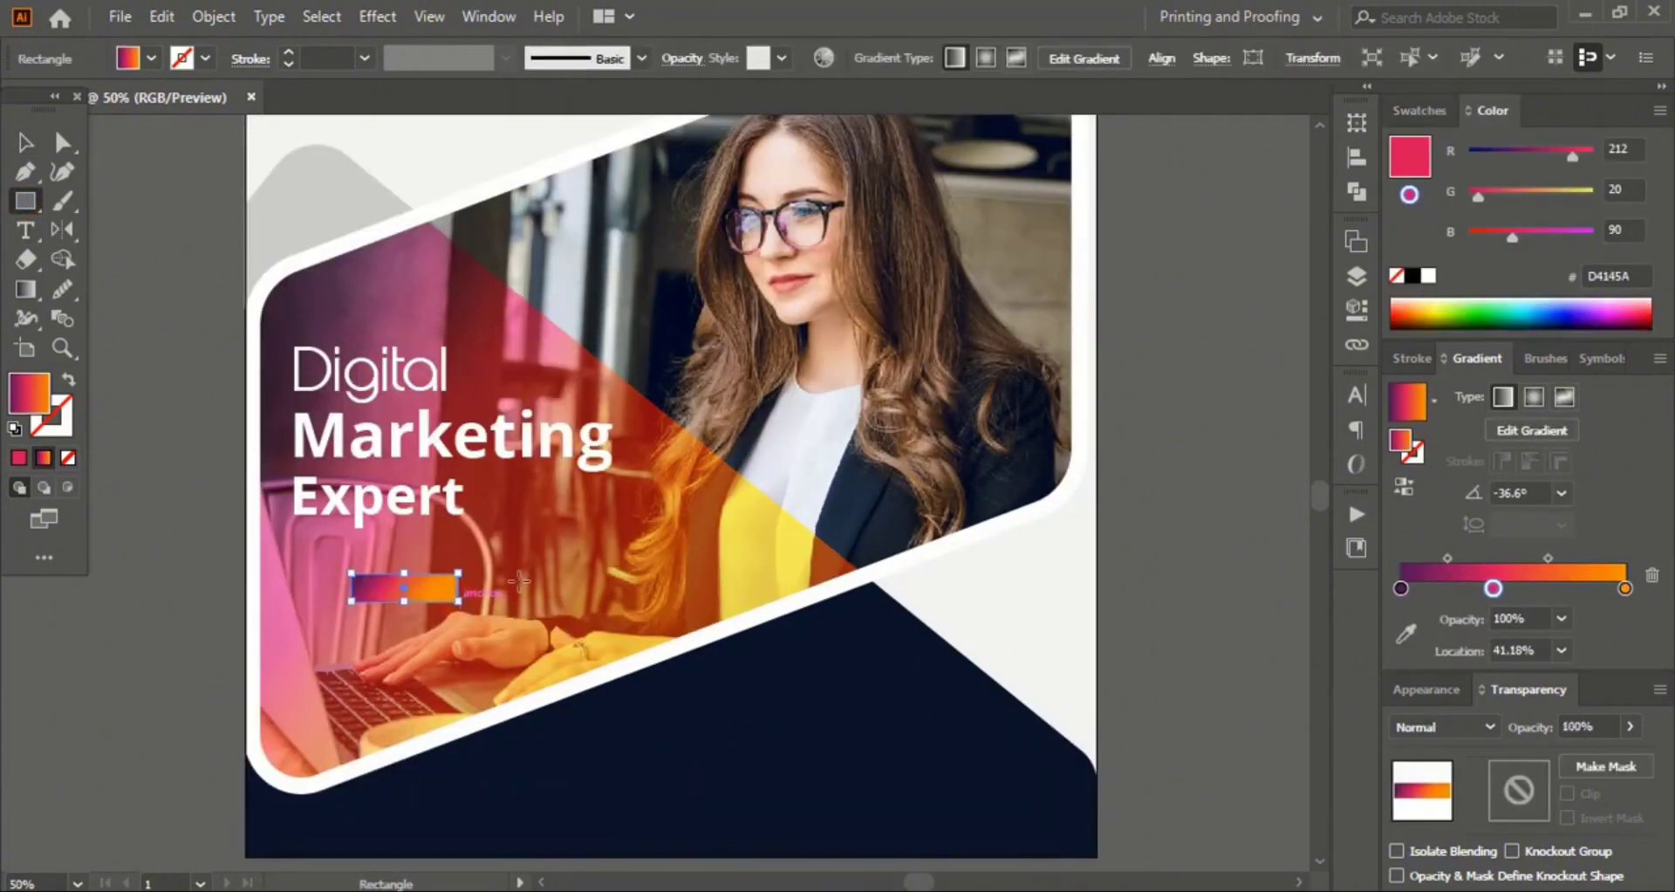
pyautogui.click(1420, 112)
pyautogui.click(1432, 187)
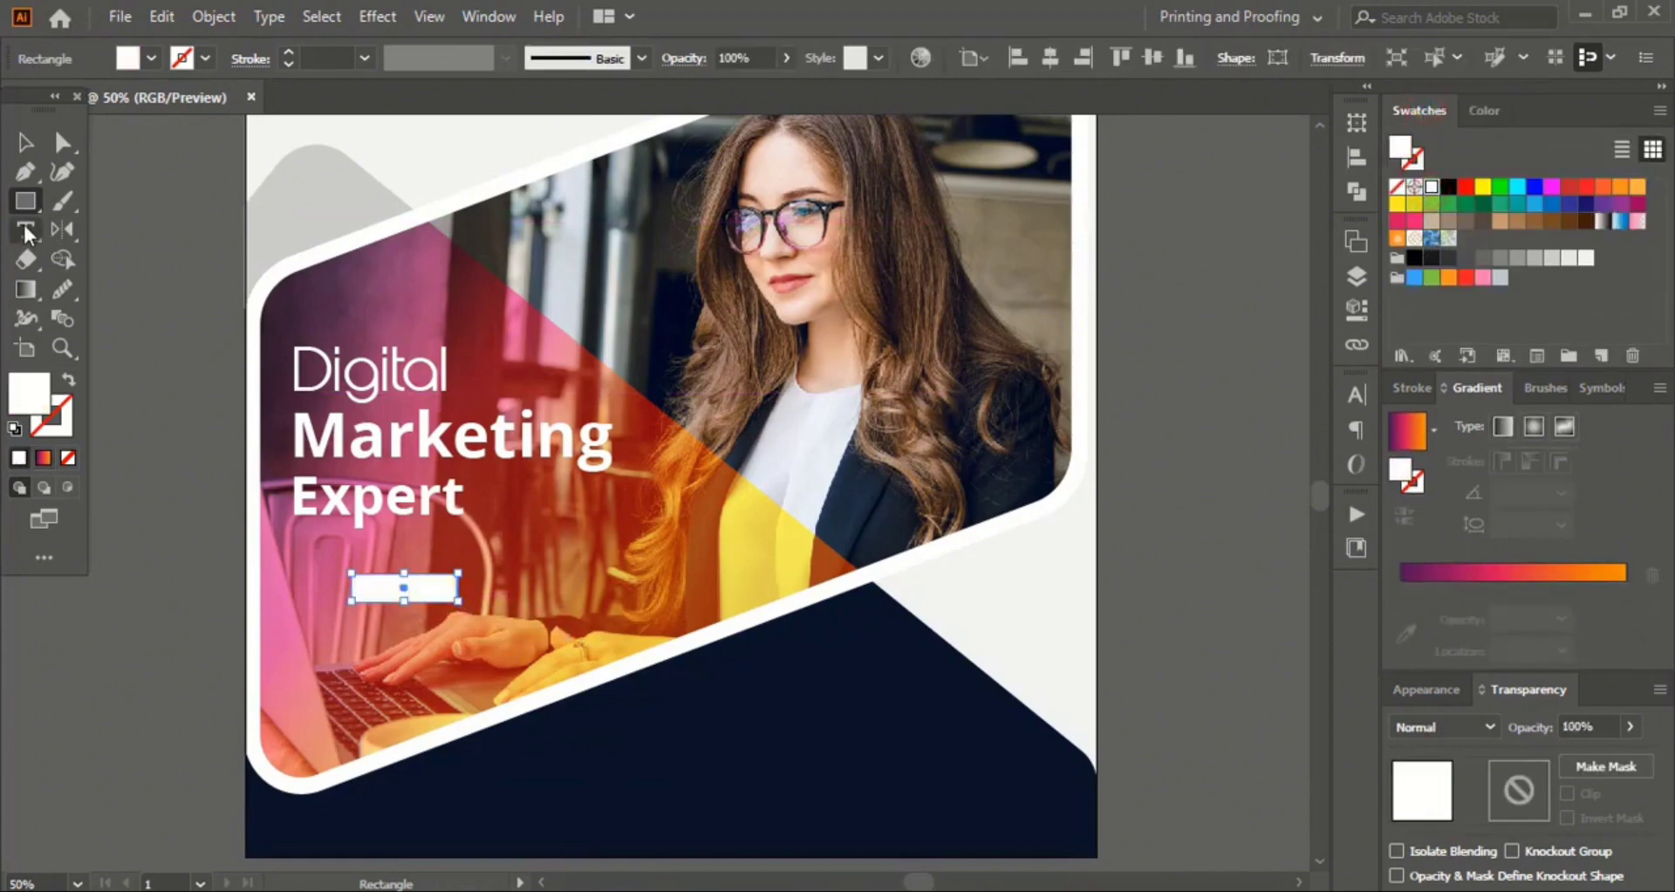
# Step: Round the corners of the small white rectangle below "Expert" to about 5.56 px
pyautogui.click(62, 143)
pyautogui.moveTo(433, 586); pyautogui.dragTo(457, 590)
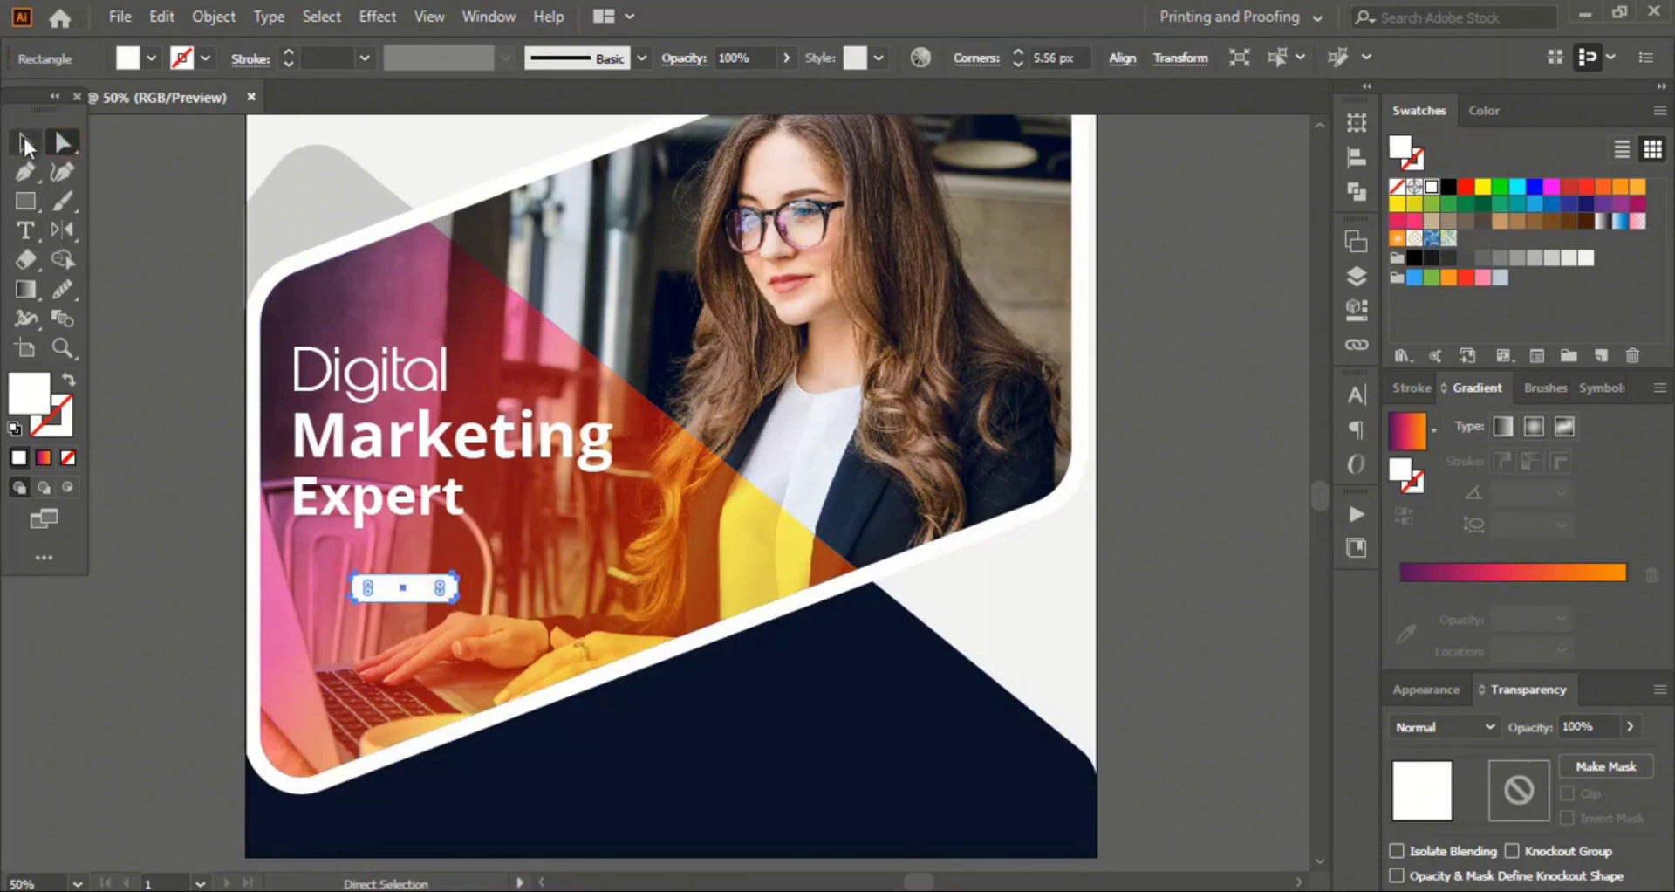
pyautogui.click(147, 337)
# Step: Add the bold black text "JOIN US", scale it down to about 18 pt and place it inside the white rounded rectangle
pyautogui.press('t')
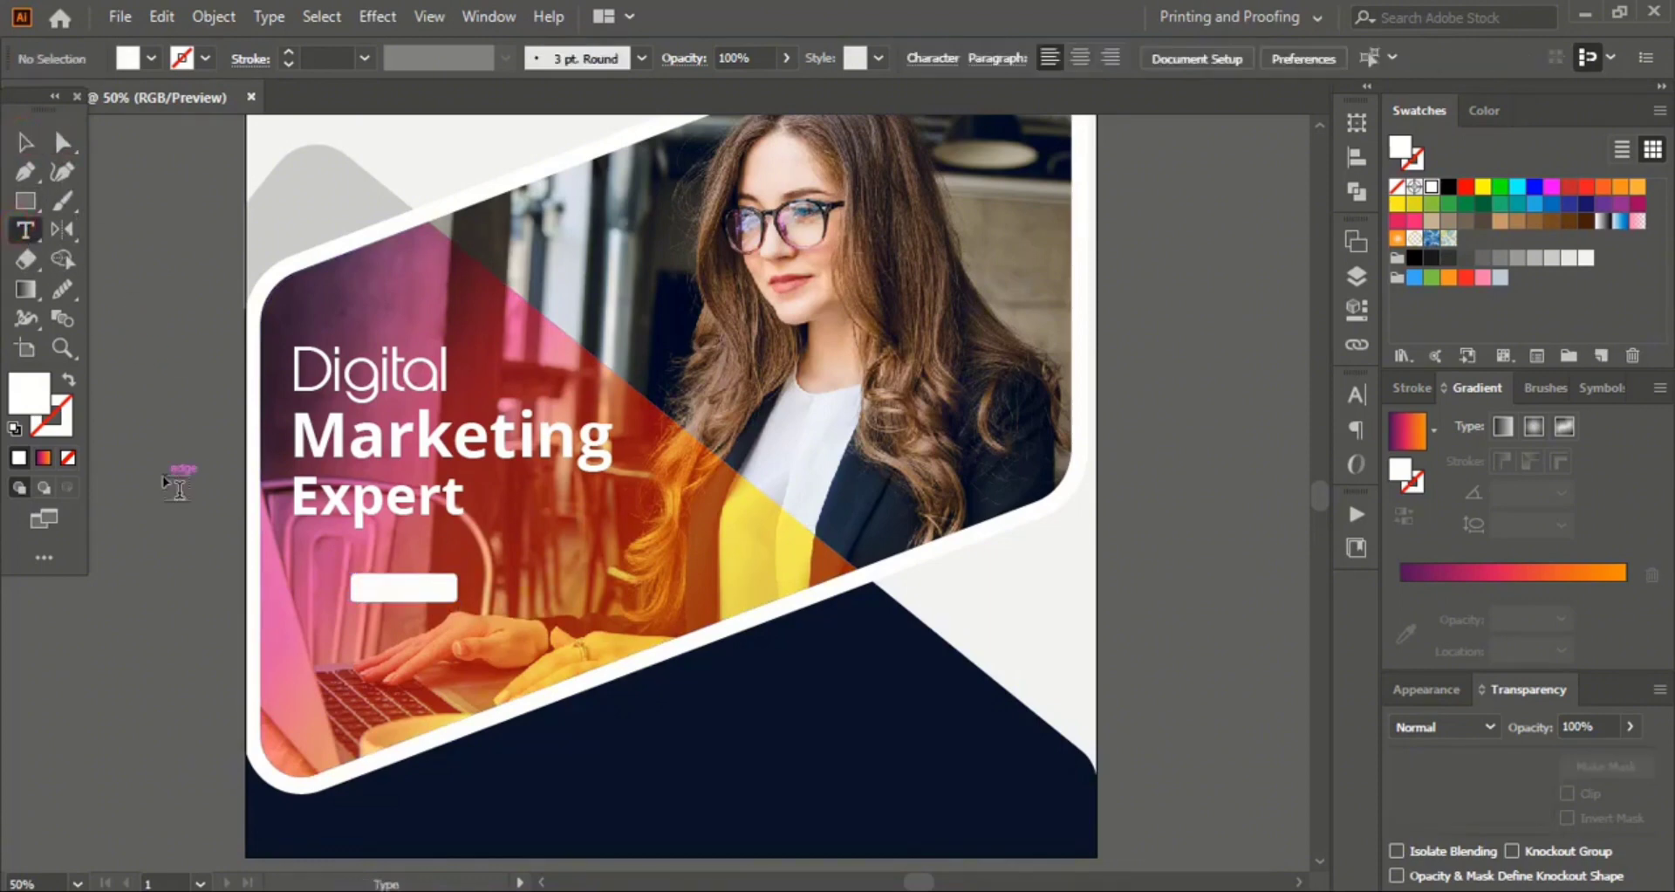
pyautogui.click(178, 489)
pyautogui.write('J')
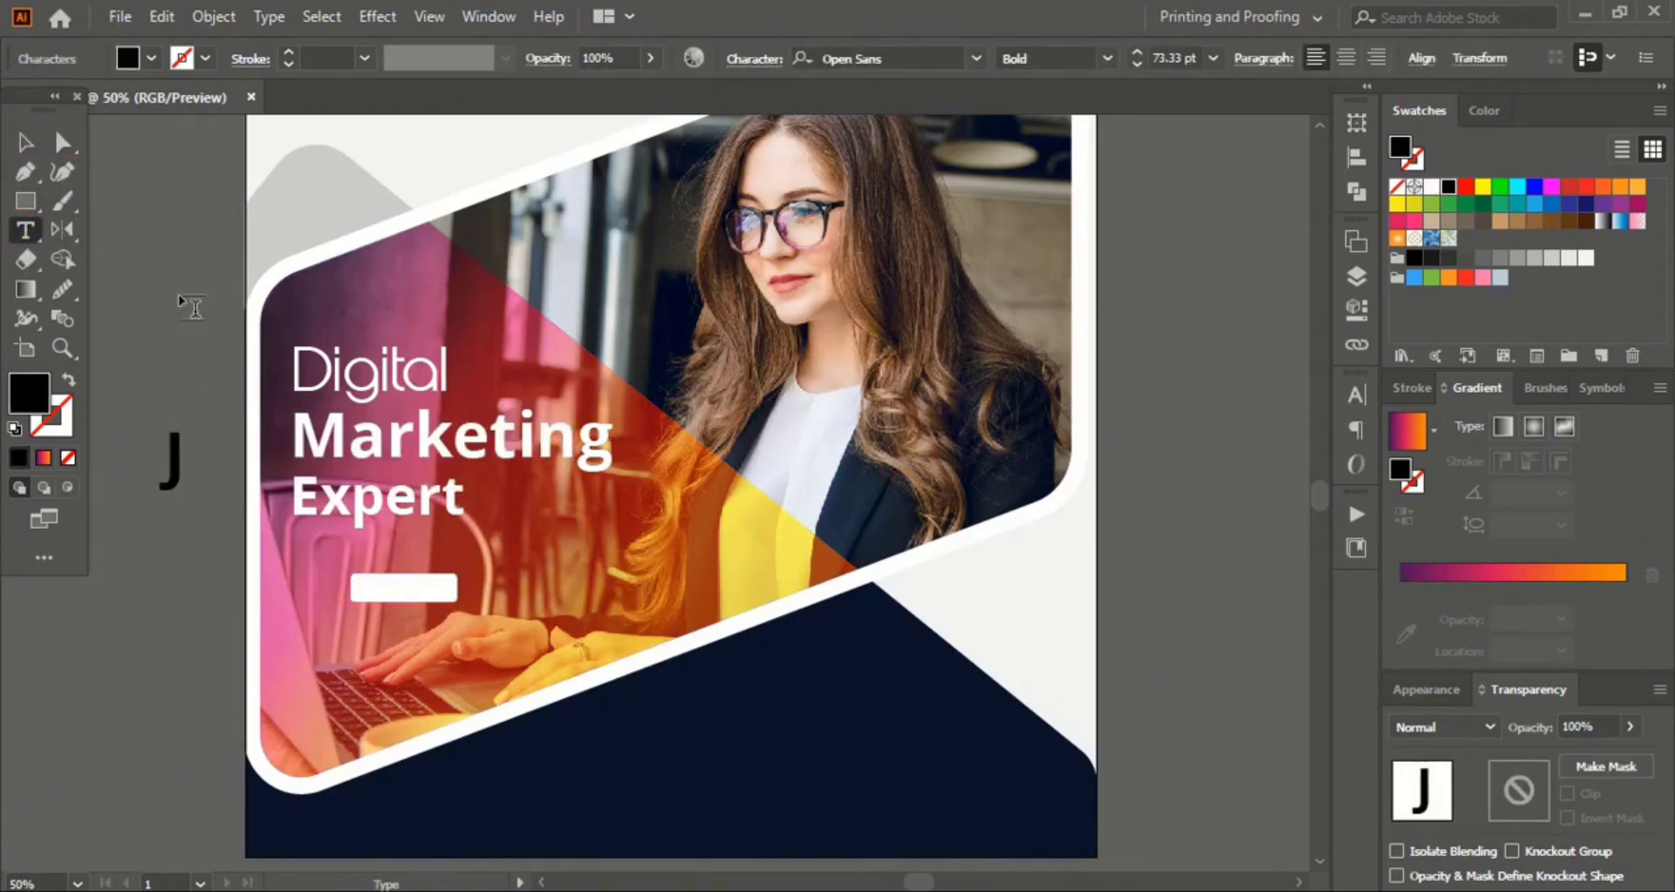
pyautogui.write('OIN US')
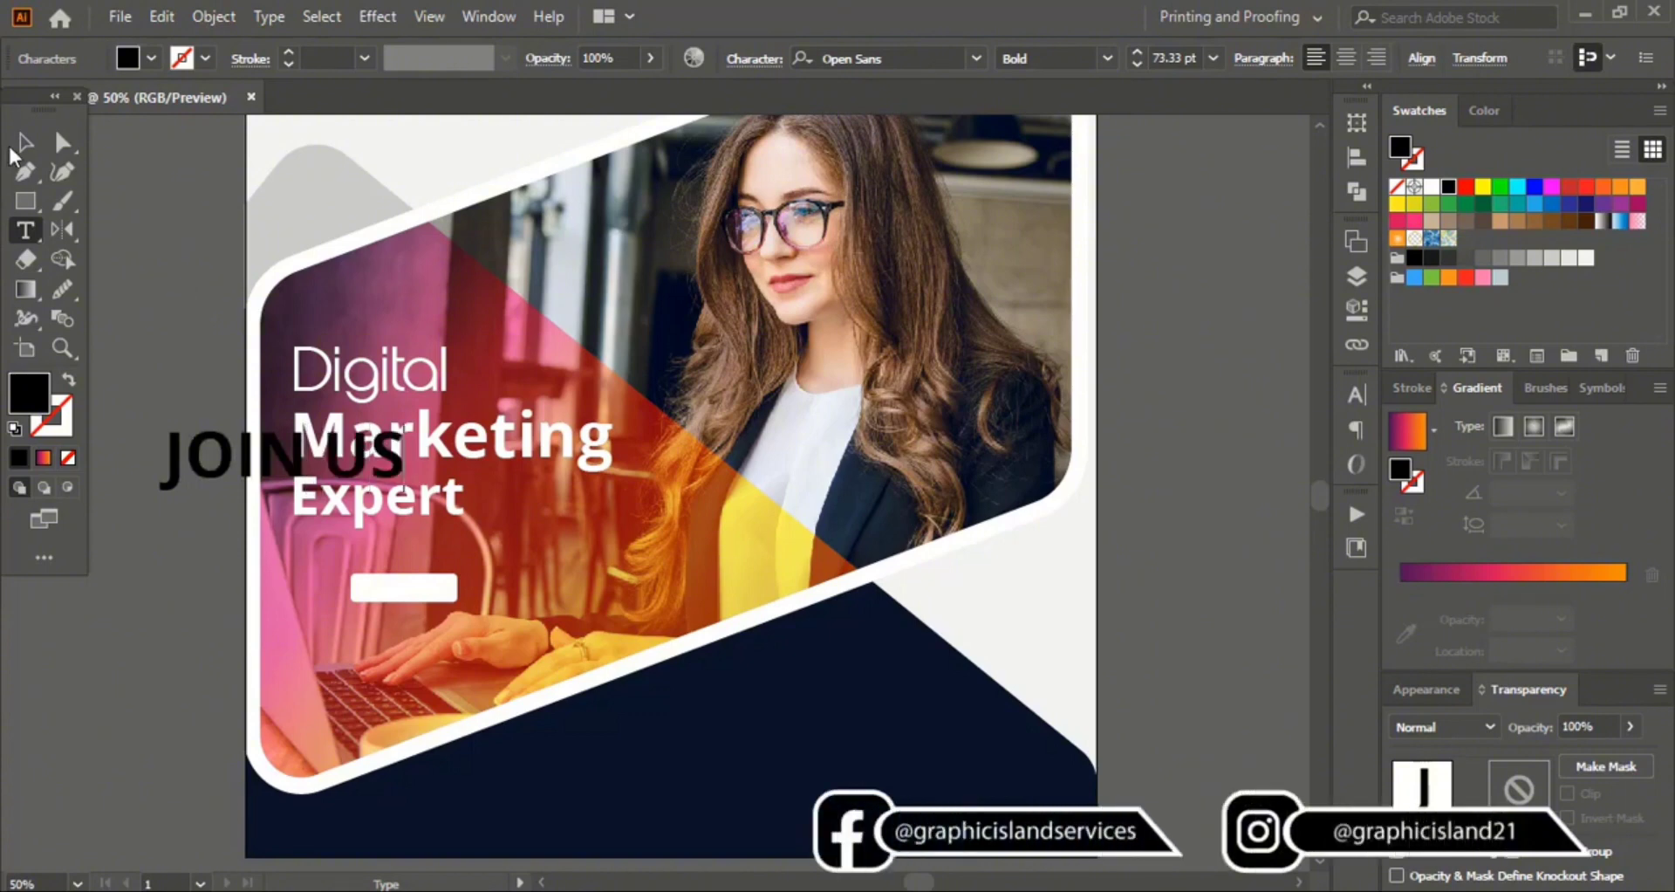
pyautogui.click(22, 142)
pyautogui.moveTo(404, 460); pyautogui.dragTo(396, 589)
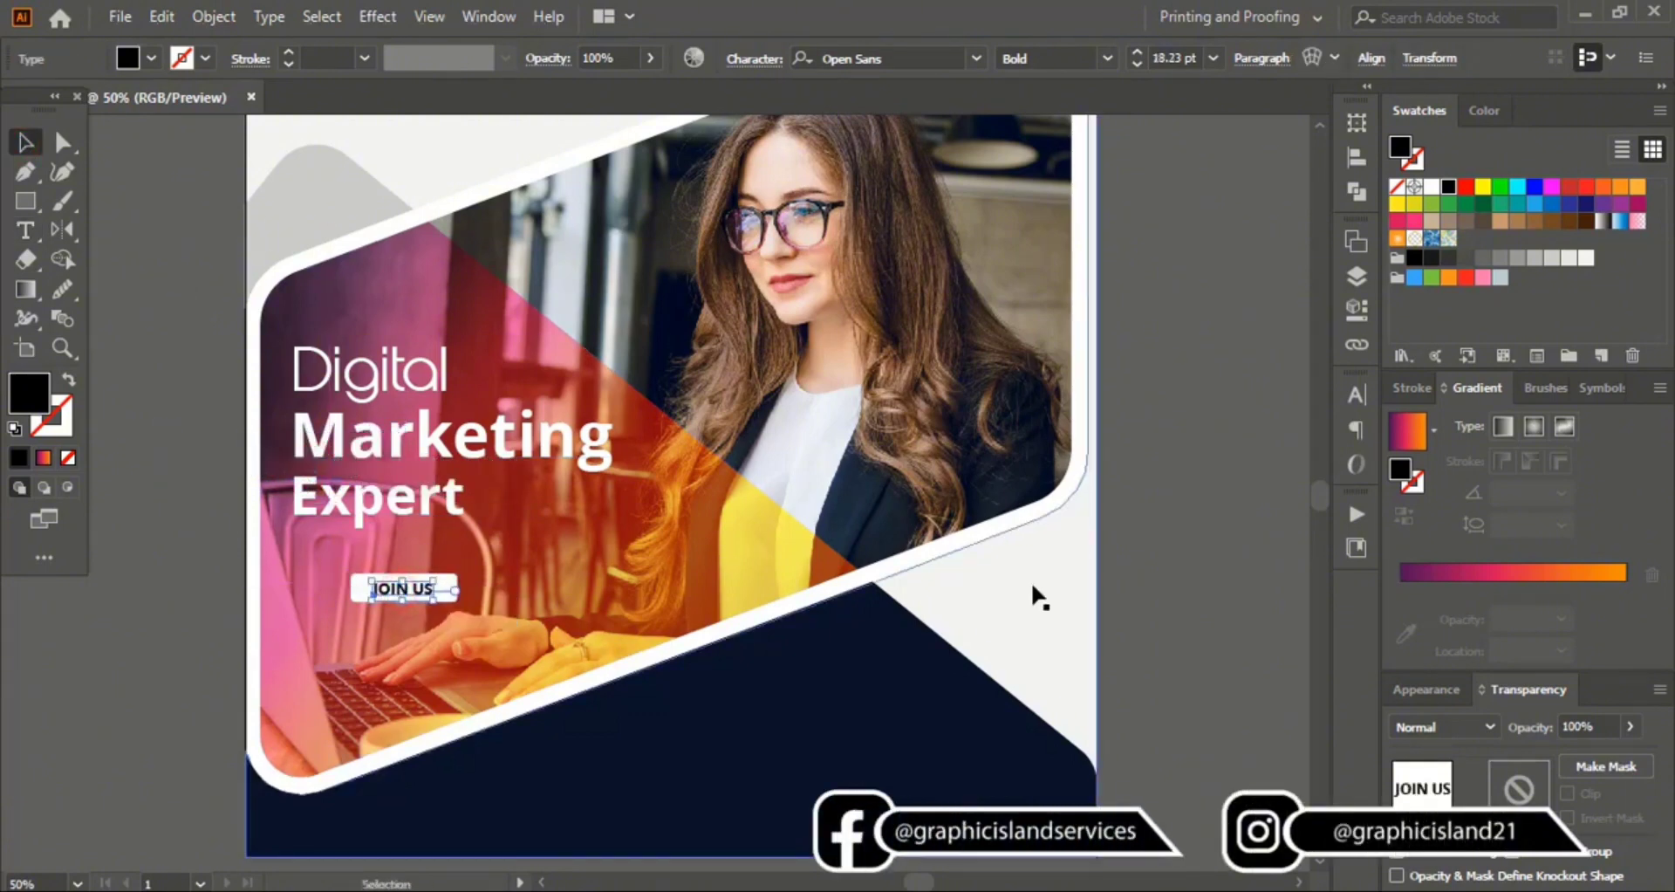
pyautogui.click(1234, 604)
# Step: Move the white rectangle and its "JOIN US" text together down and left, over the laptop
pyautogui.scroll(-2, 698, 584)
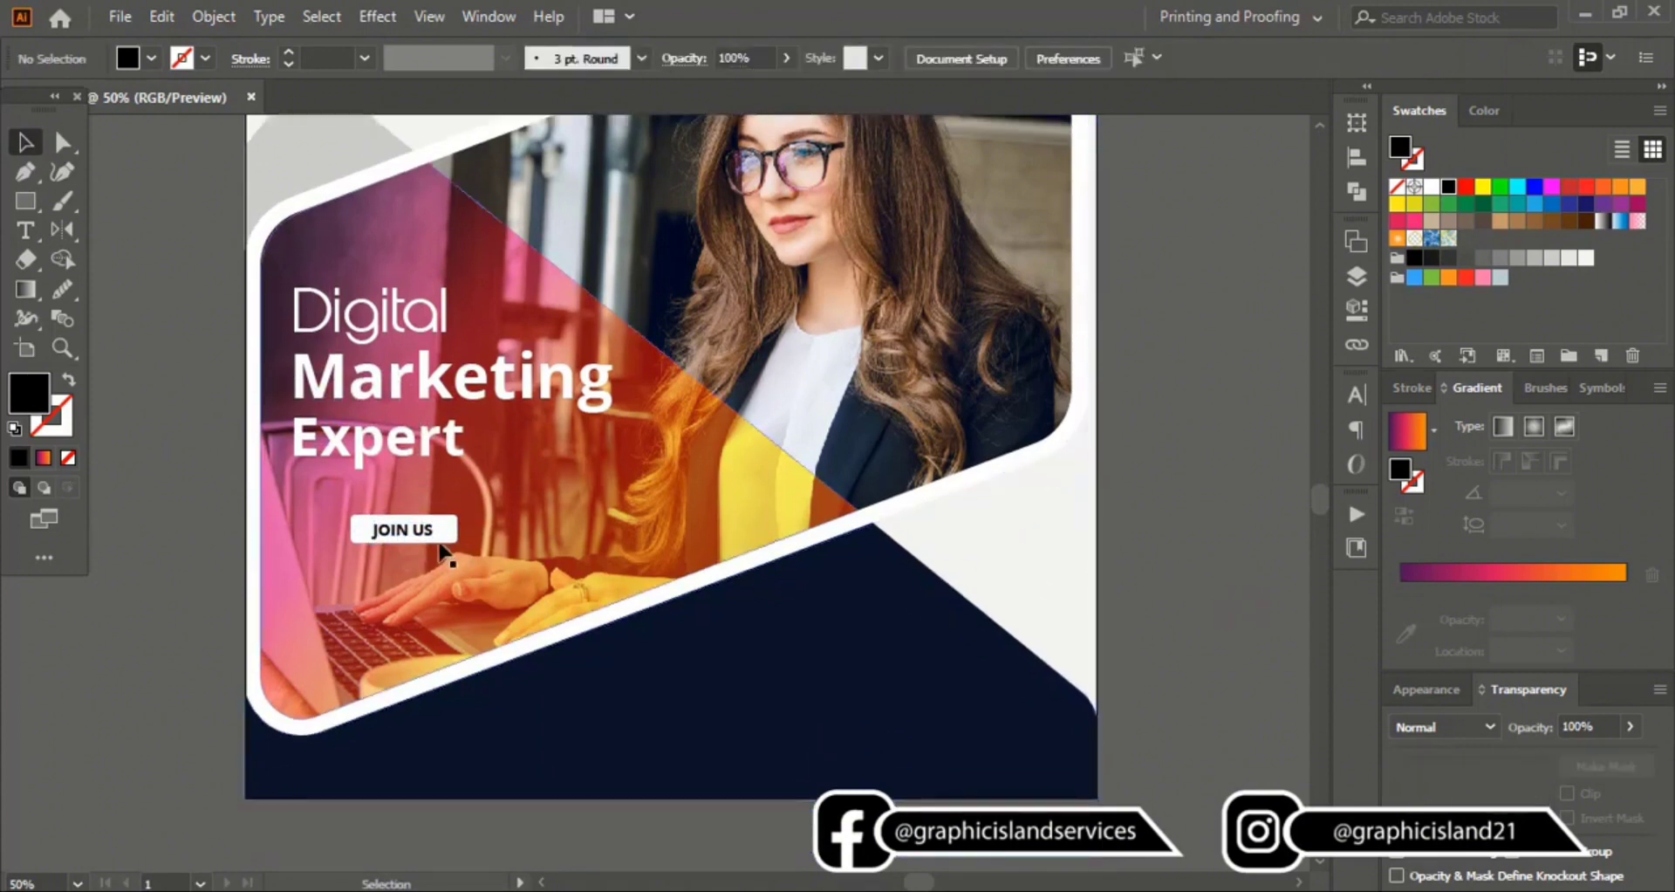
pyautogui.click(428, 532)
pyautogui.keyDown('shift'); pyautogui.click(448, 535); pyautogui.keyUp('shift')
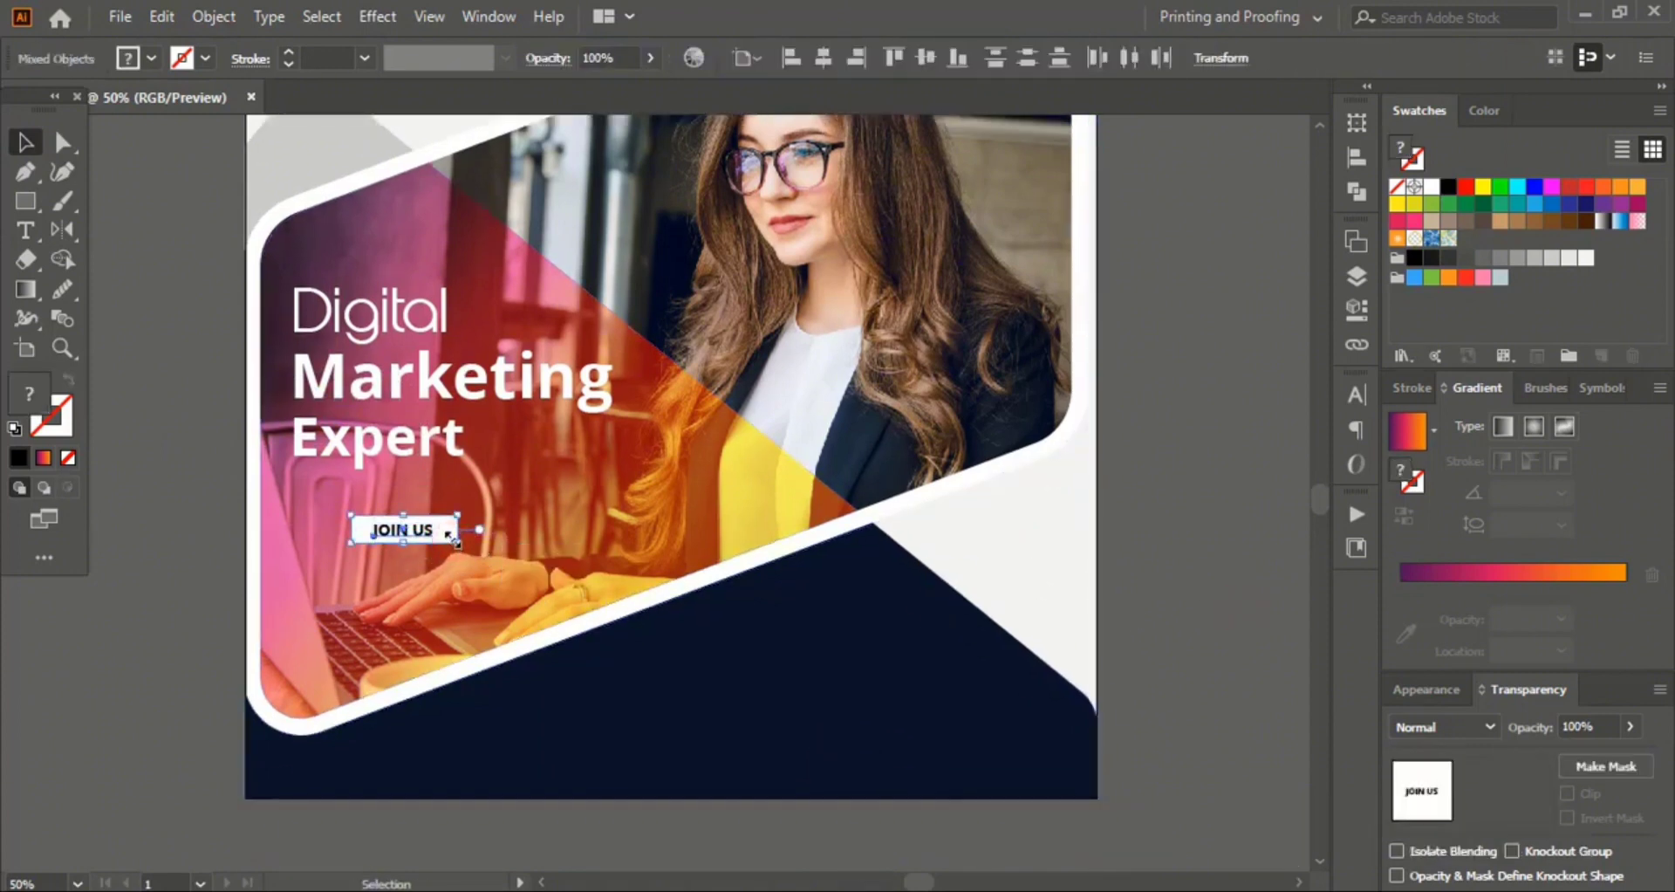
pyautogui.moveTo(442, 541); pyautogui.dragTo(375, 614)
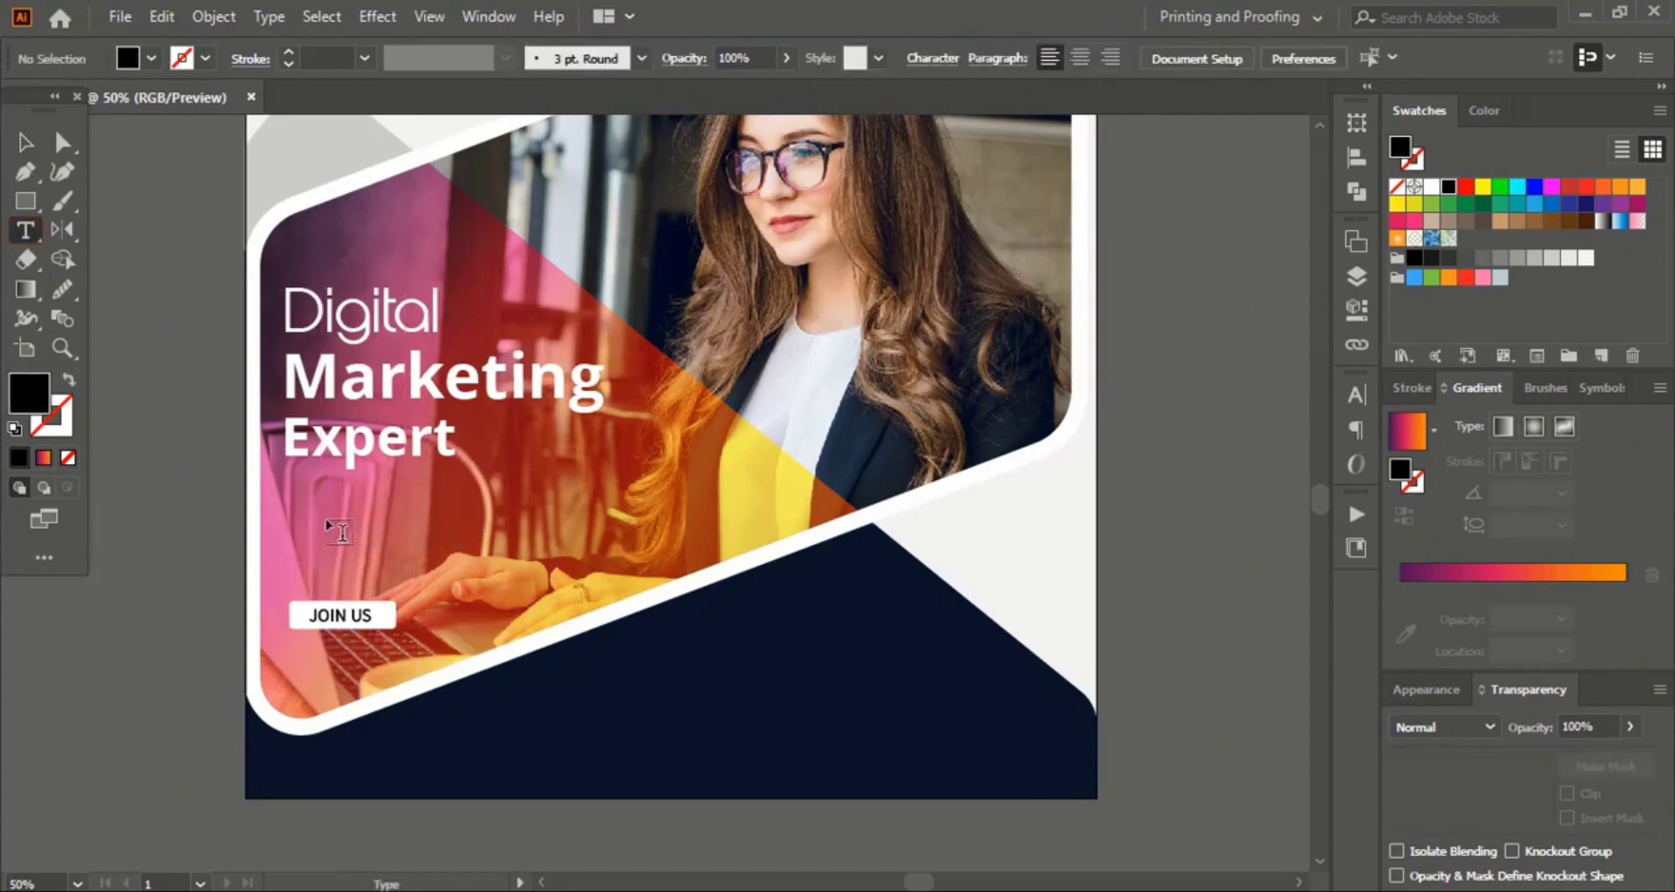
# Step: Create an area text frame directly below "Expert" and set its font size to 18 pt
pyautogui.moveTo(288, 476); pyautogui.dragTo(773, 548)
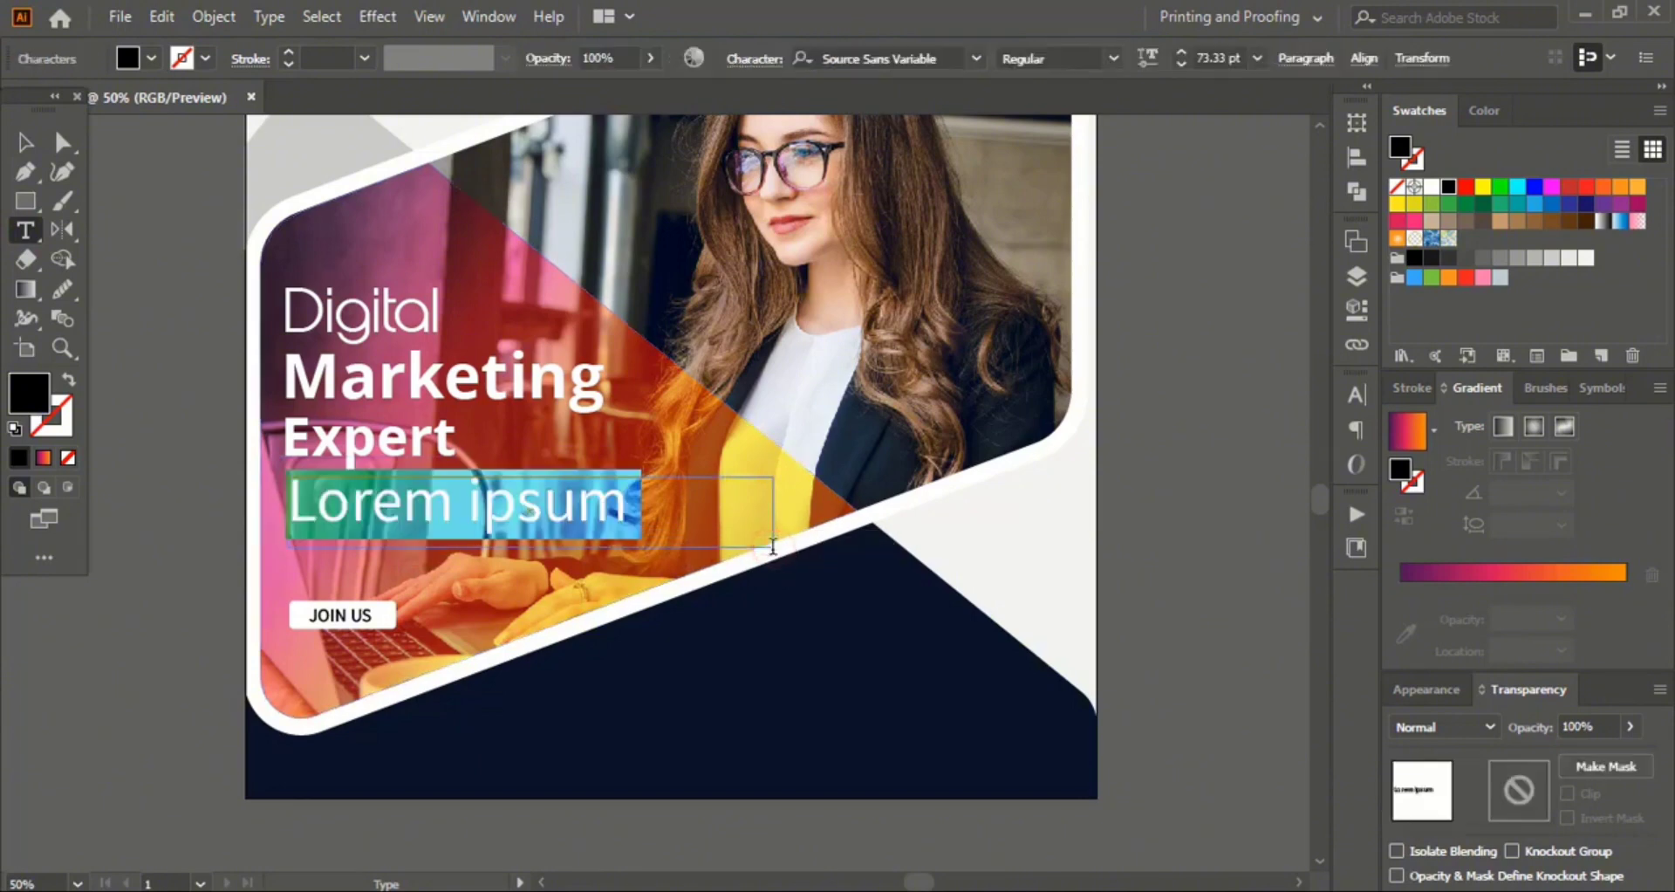
pyautogui.press('Escape')
pyautogui.write('18')
pyautogui.press('Return')
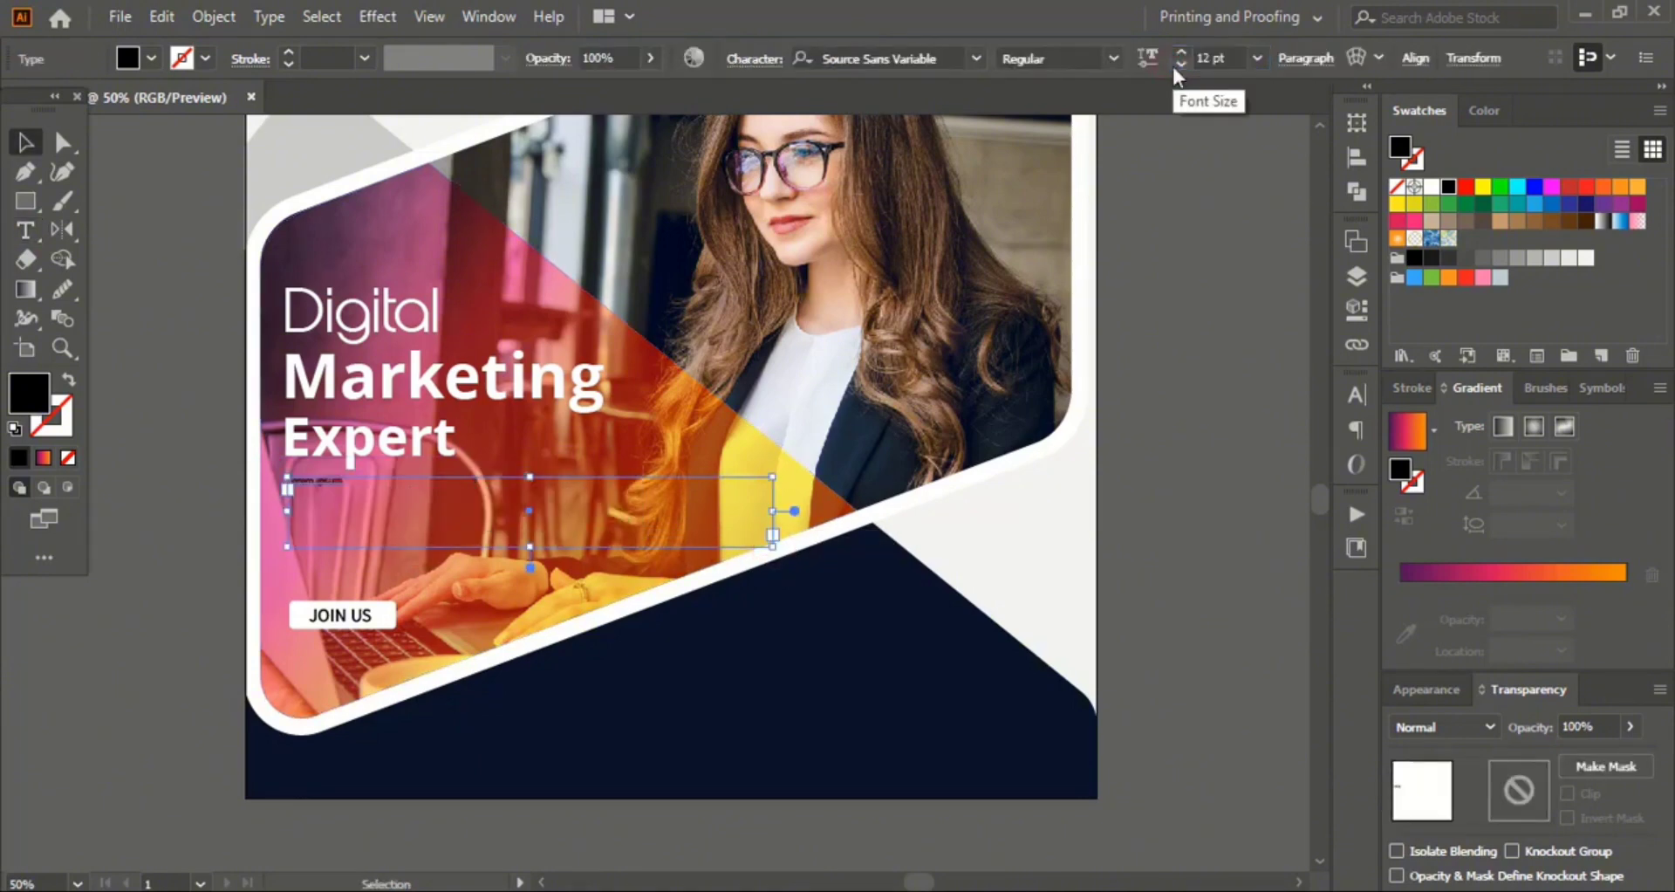
# Step: Fill the frame with the marketing agency description ending "1 lakh people trust our service." and color the text white
pyautogui.press('t')
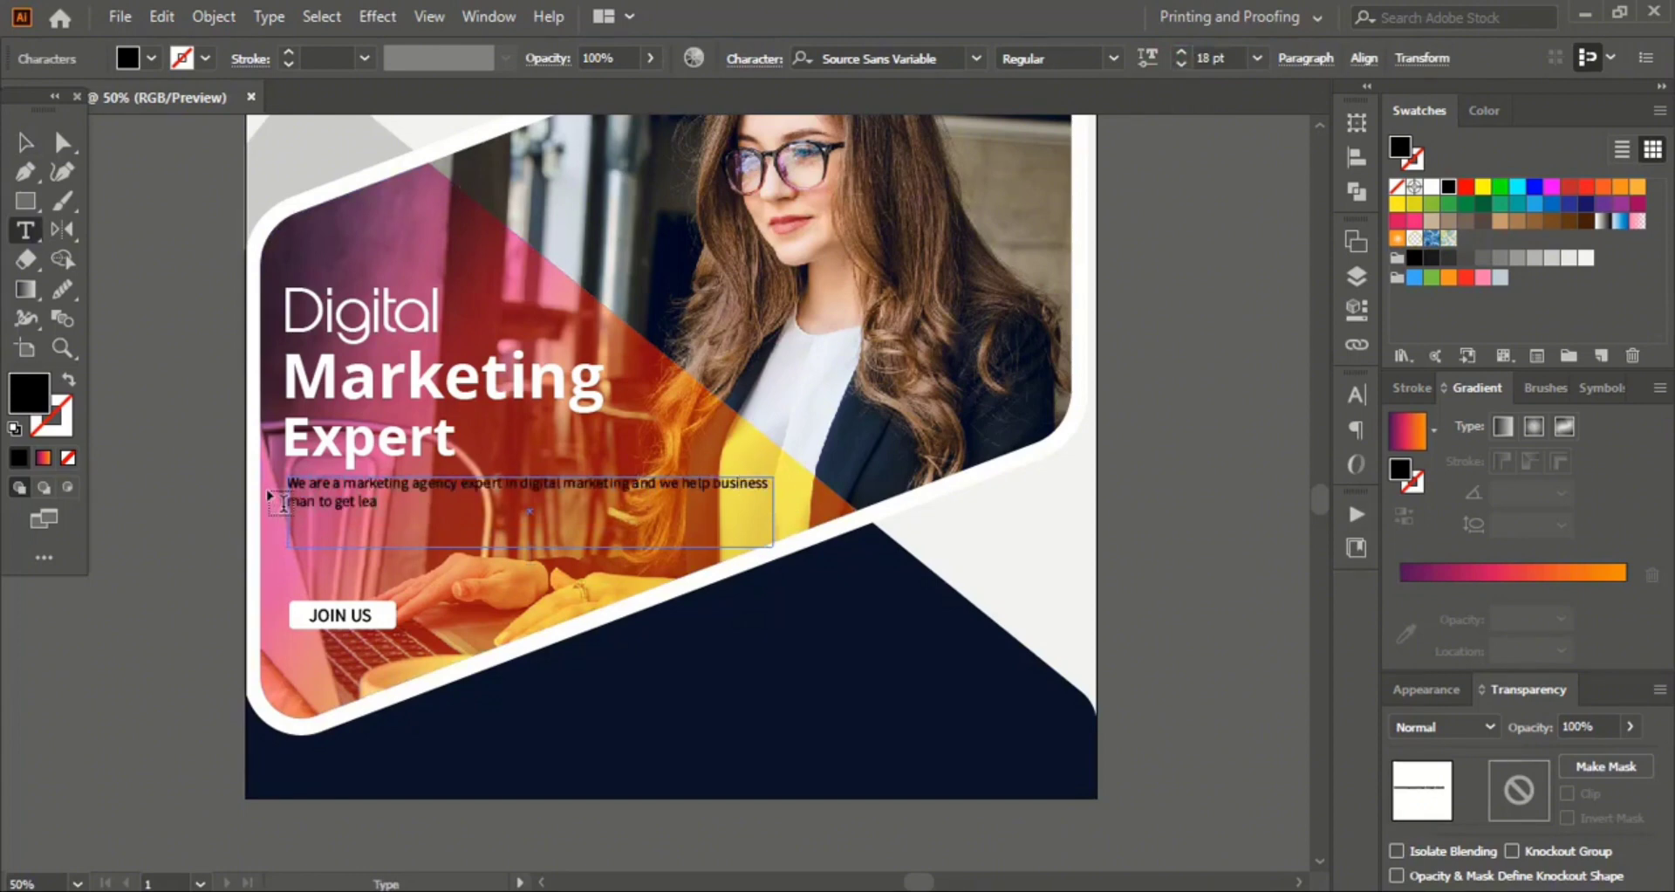
pyautogui.write('1 lakh people tur')
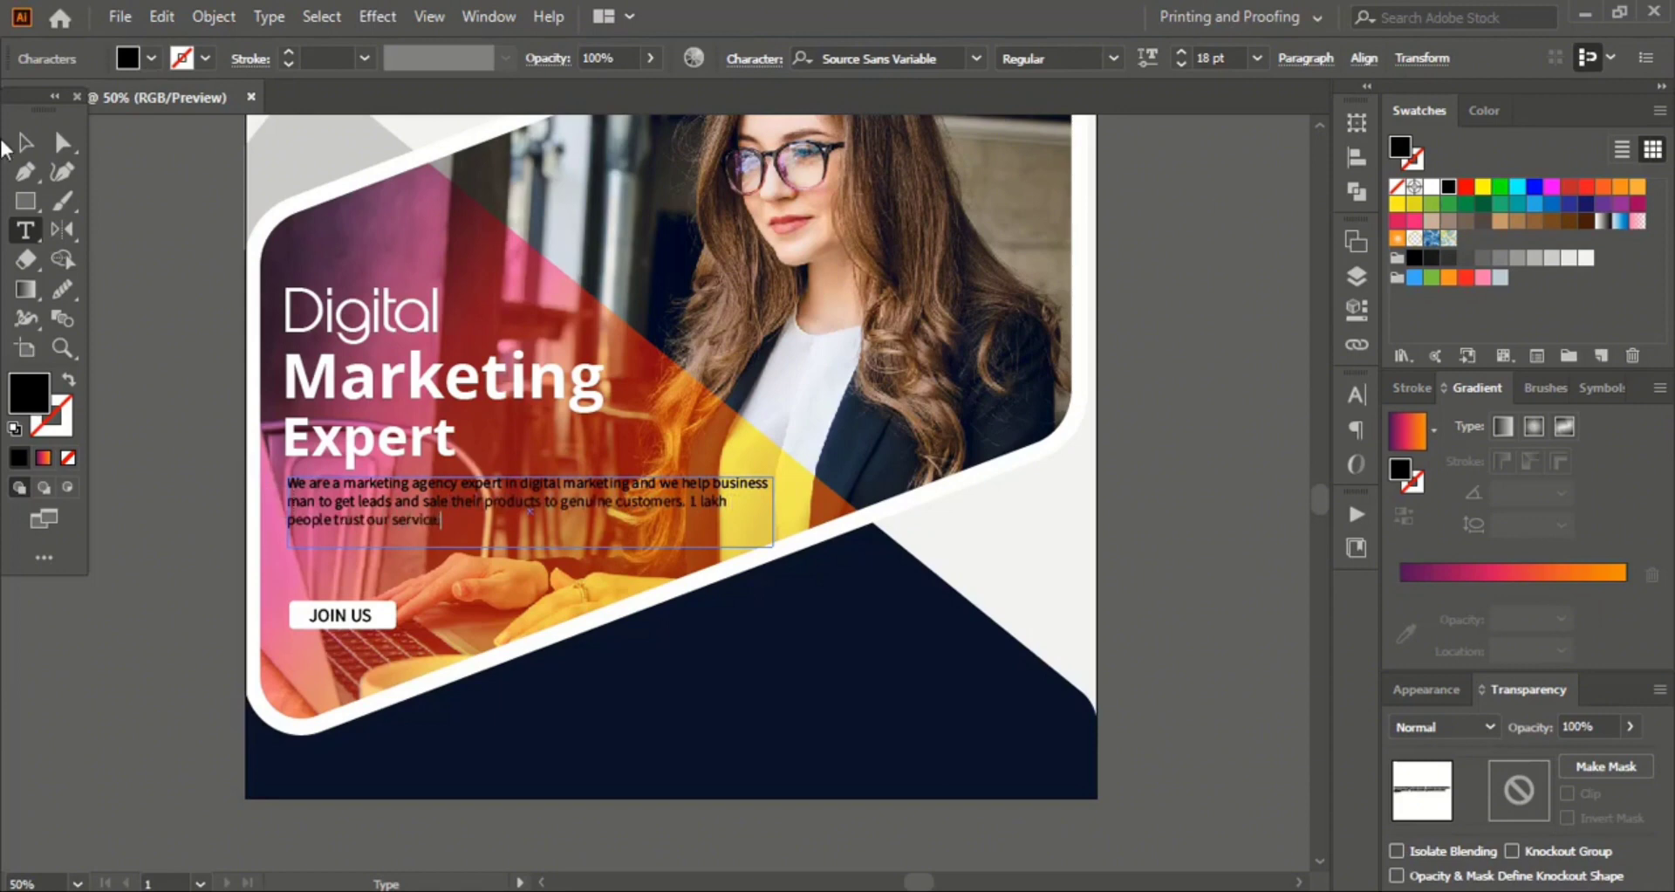
pyautogui.click(25, 142)
pyautogui.click(1432, 186)
pyautogui.click(1152, 478)
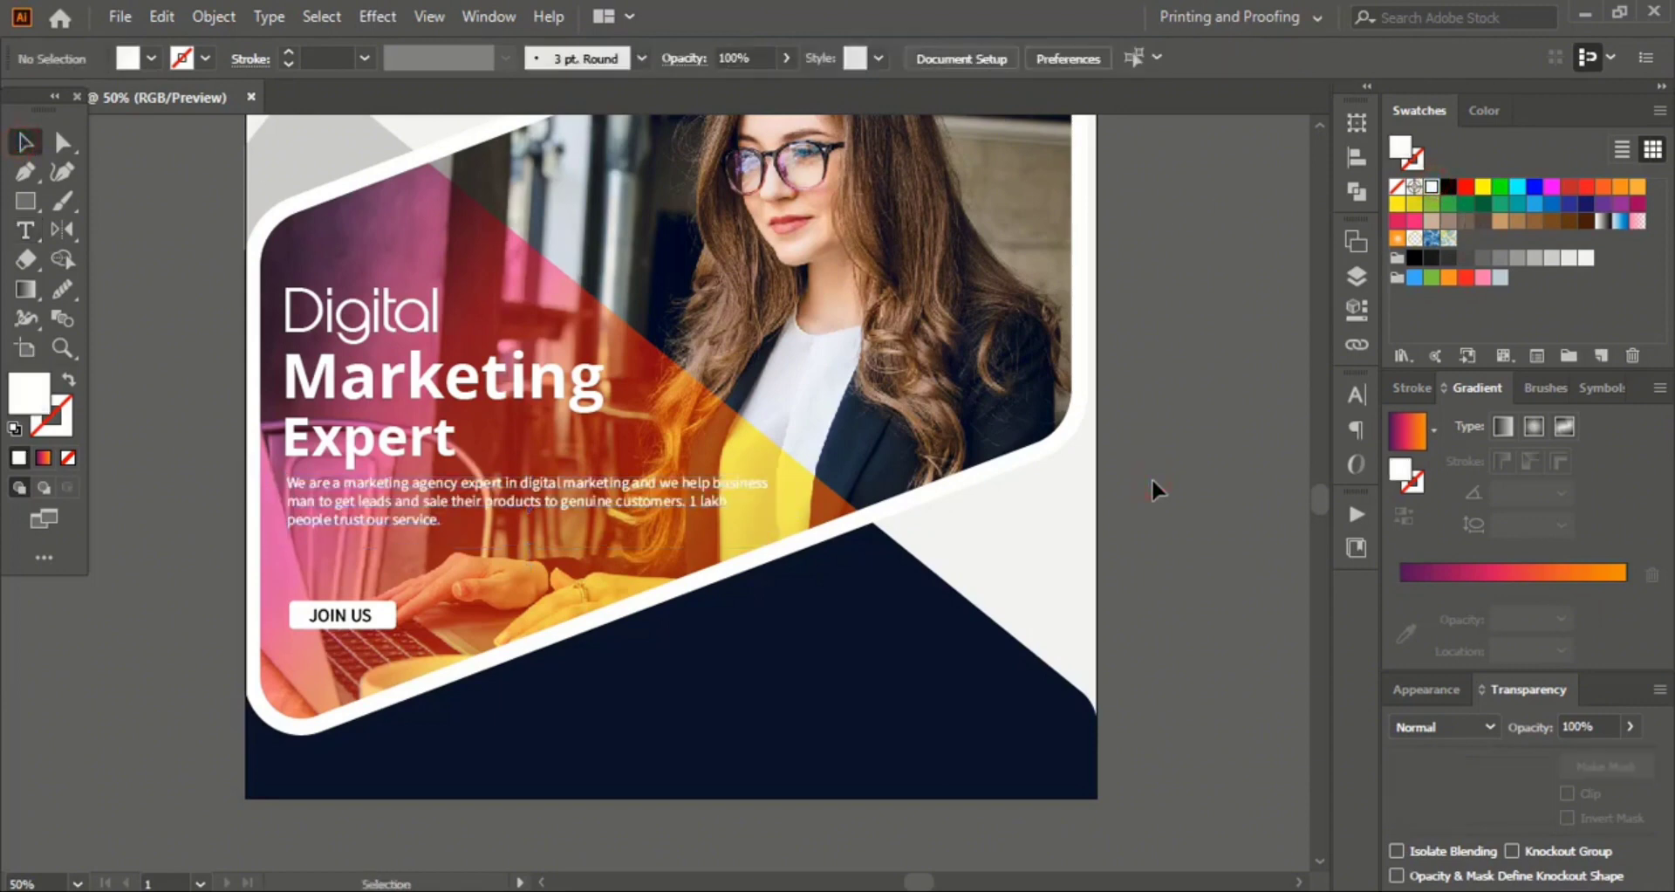
pyautogui.click(363, 624)
pyautogui.keyDown('shift'); pyautogui.click(363, 619); pyautogui.keyUp('shift')
pyautogui.hotkey('shift', 'Up')
pyautogui.hotkey('shift', 'Up')
pyautogui.hotkey('shift', 'Up')
pyautogui.hotkey('shift', 'Up')
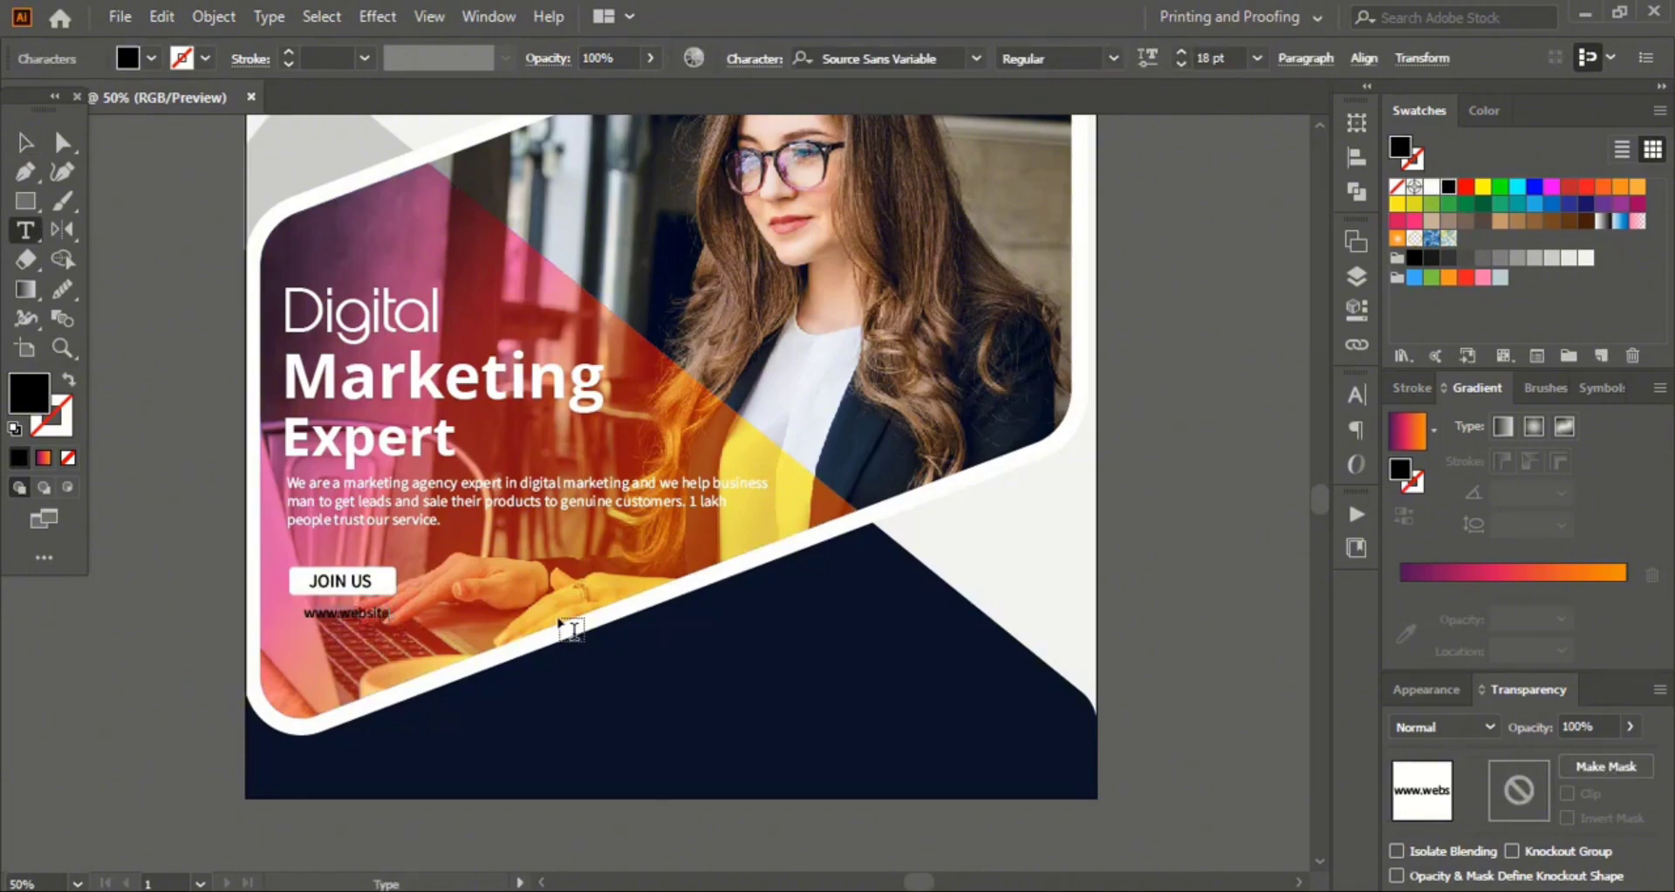
pyautogui.click(24, 142)
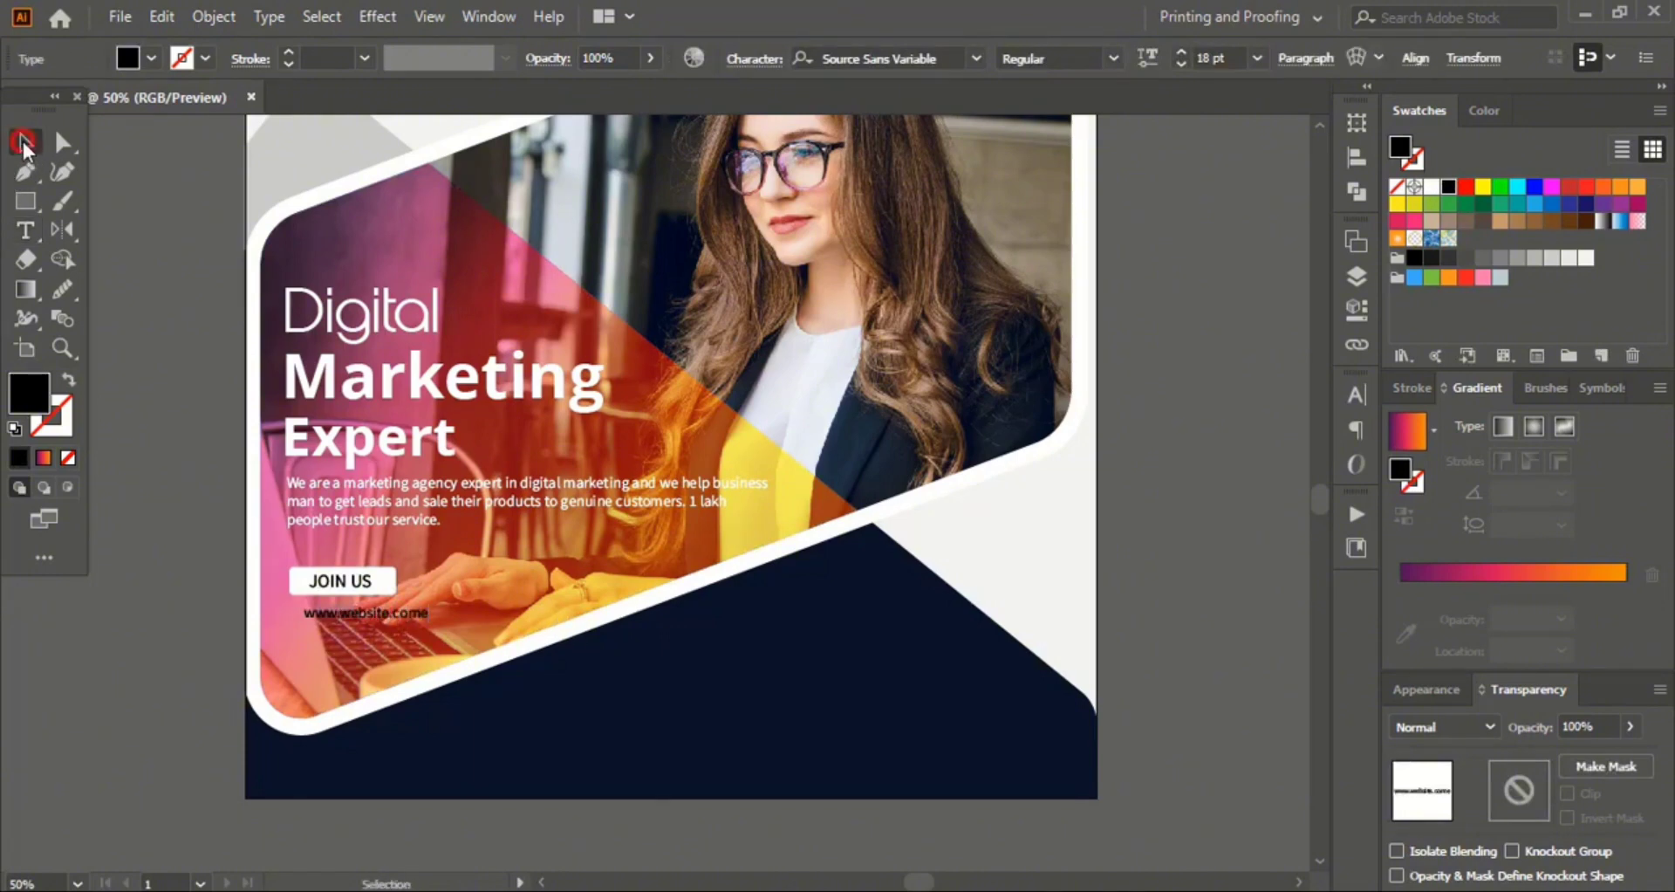
pyautogui.click(1222, 562)
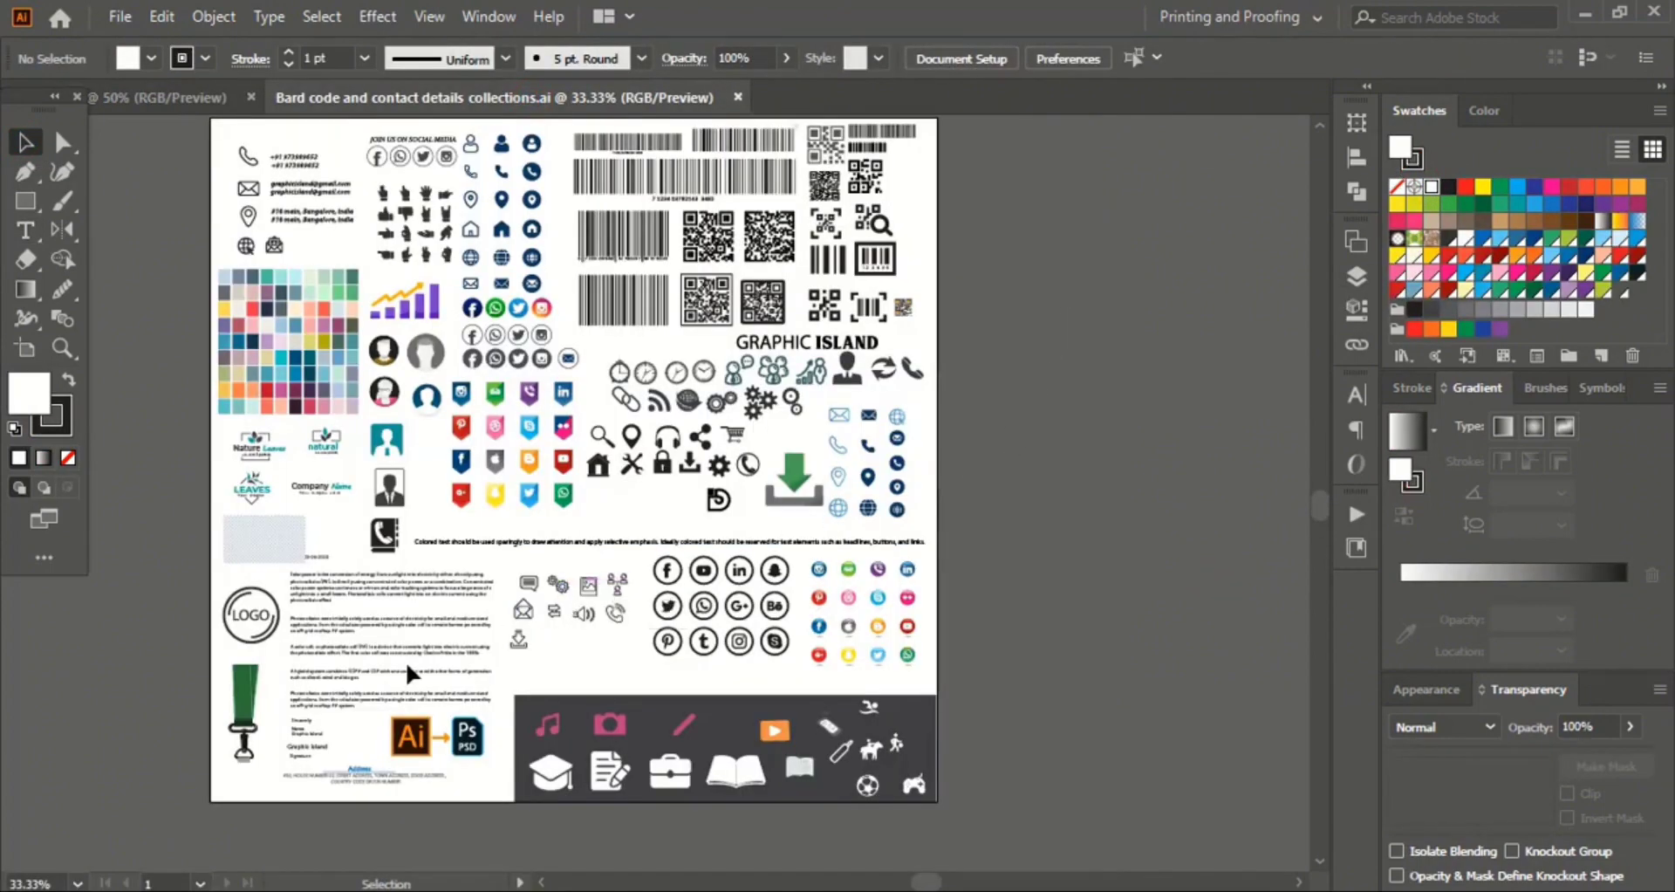
# Step: Copy the D logo and the phone book icon from the contact details collection file into the post document
pyautogui.click(721, 505)
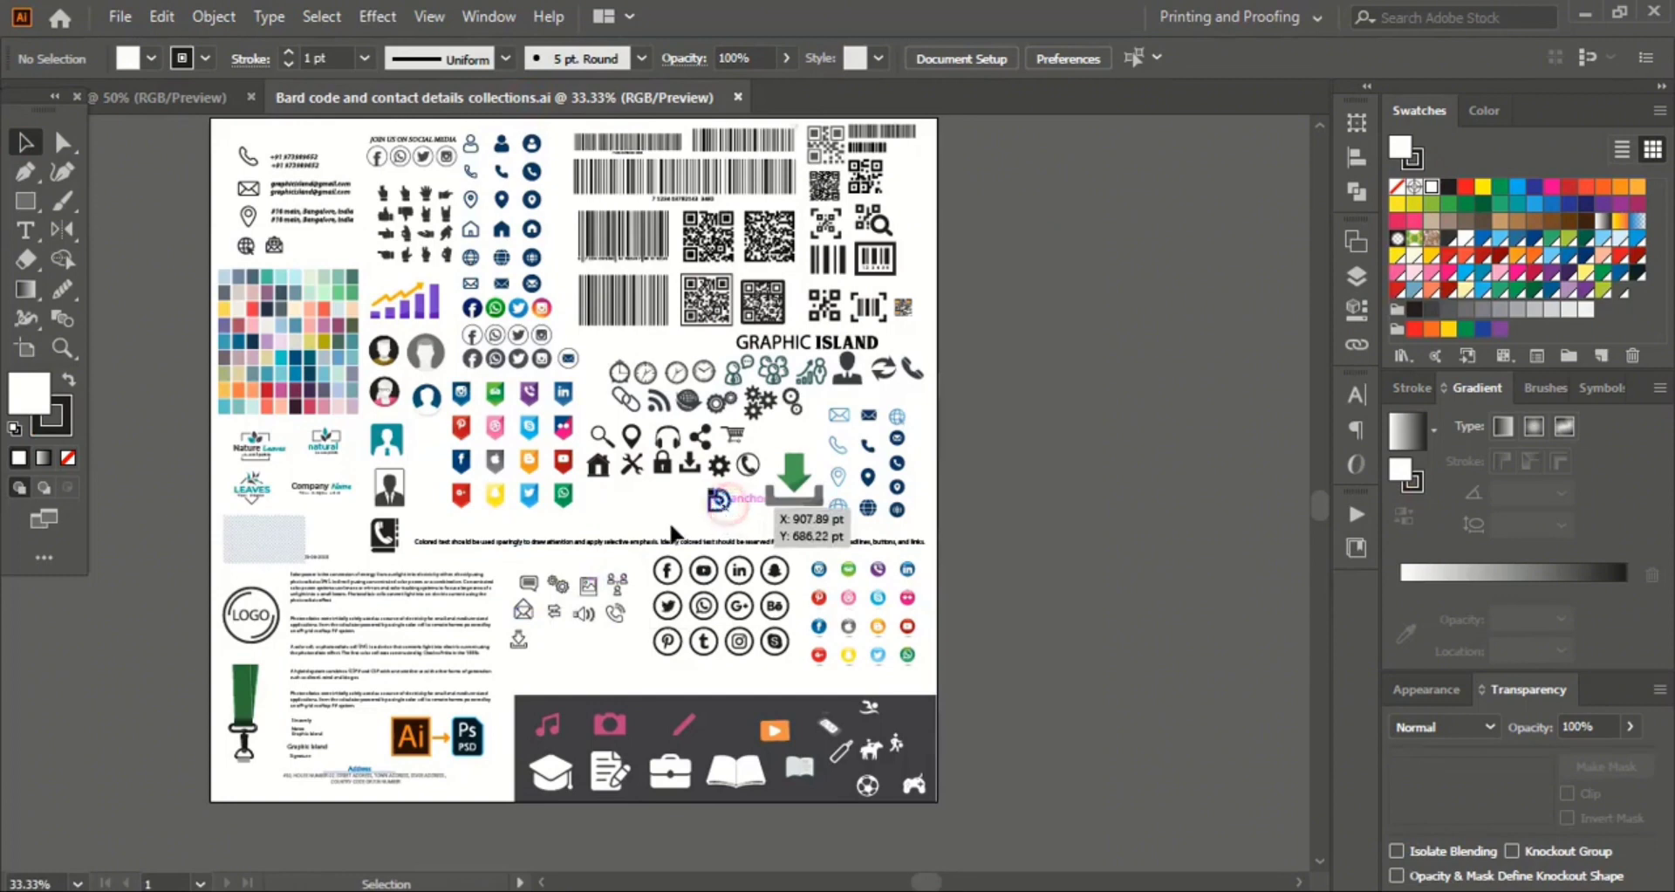
pyautogui.keyDown('shift'); pyautogui.click(386, 540); pyautogui.keyUp('shift')
pyautogui.click(209, 98)
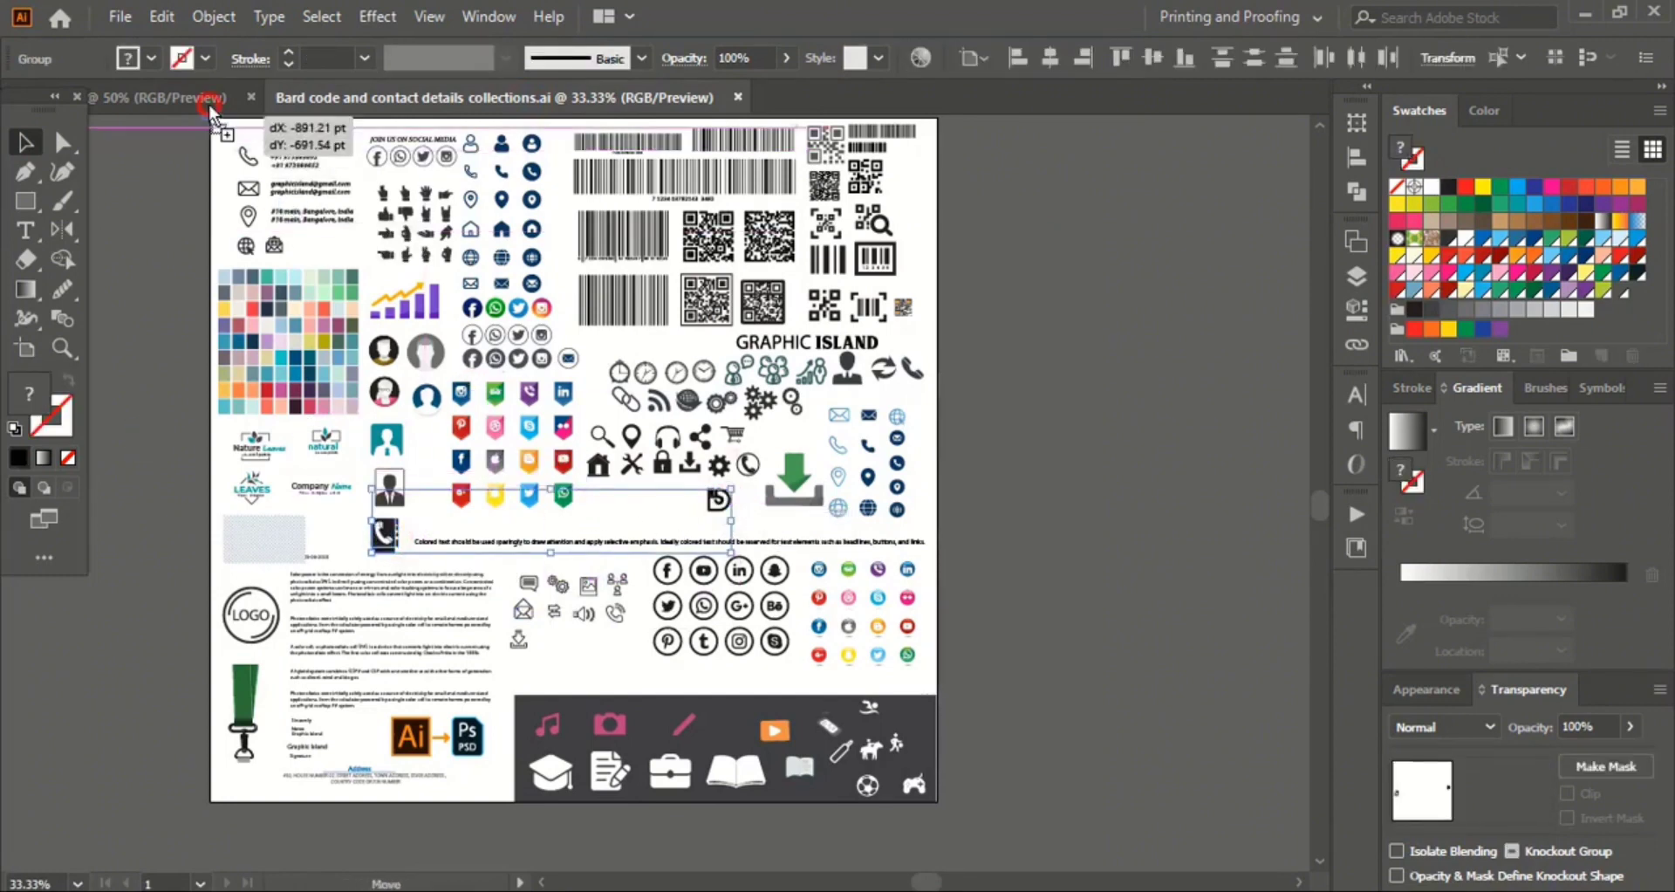
# Step: Place the D logo in the upper-left corner of the artboard and fill it orange
pyautogui.click(506, 310)
pyautogui.moveTo(506, 309); pyautogui.dragTo(391, 255)
pyautogui.click(574, 185)
pyautogui.click(518, 305)
pyautogui.click(1619, 192)
pyautogui.click(571, 183)
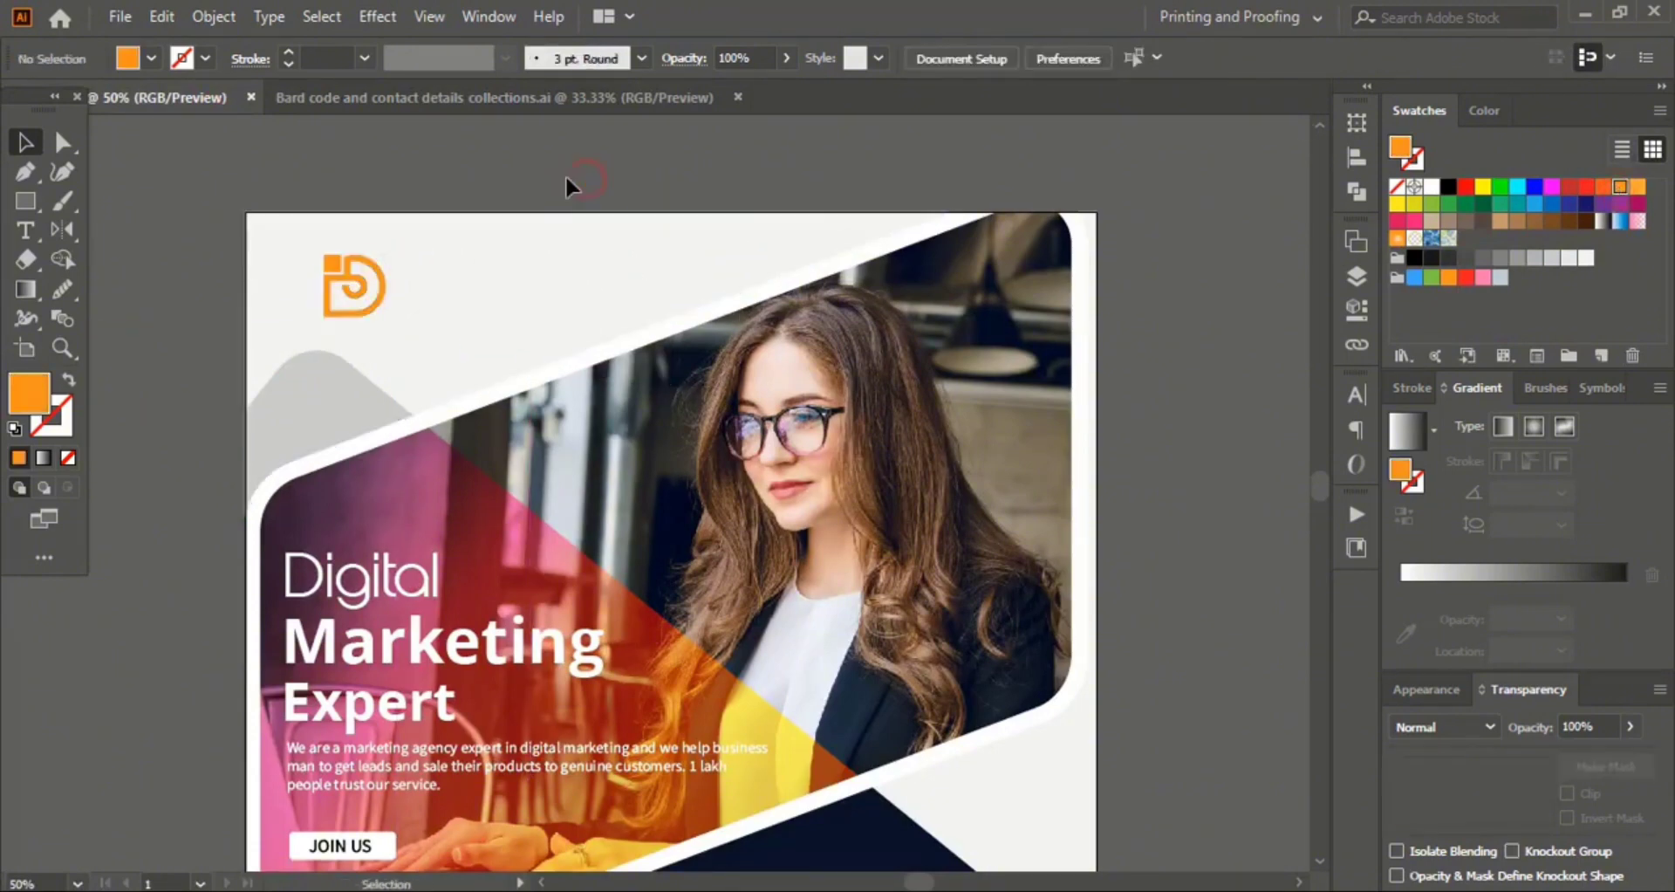
# Step: Add the text "Marketing" beside the orange logo and enlarge it to about 44 pt
pyautogui.press('t')
pyautogui.click(468, 297)
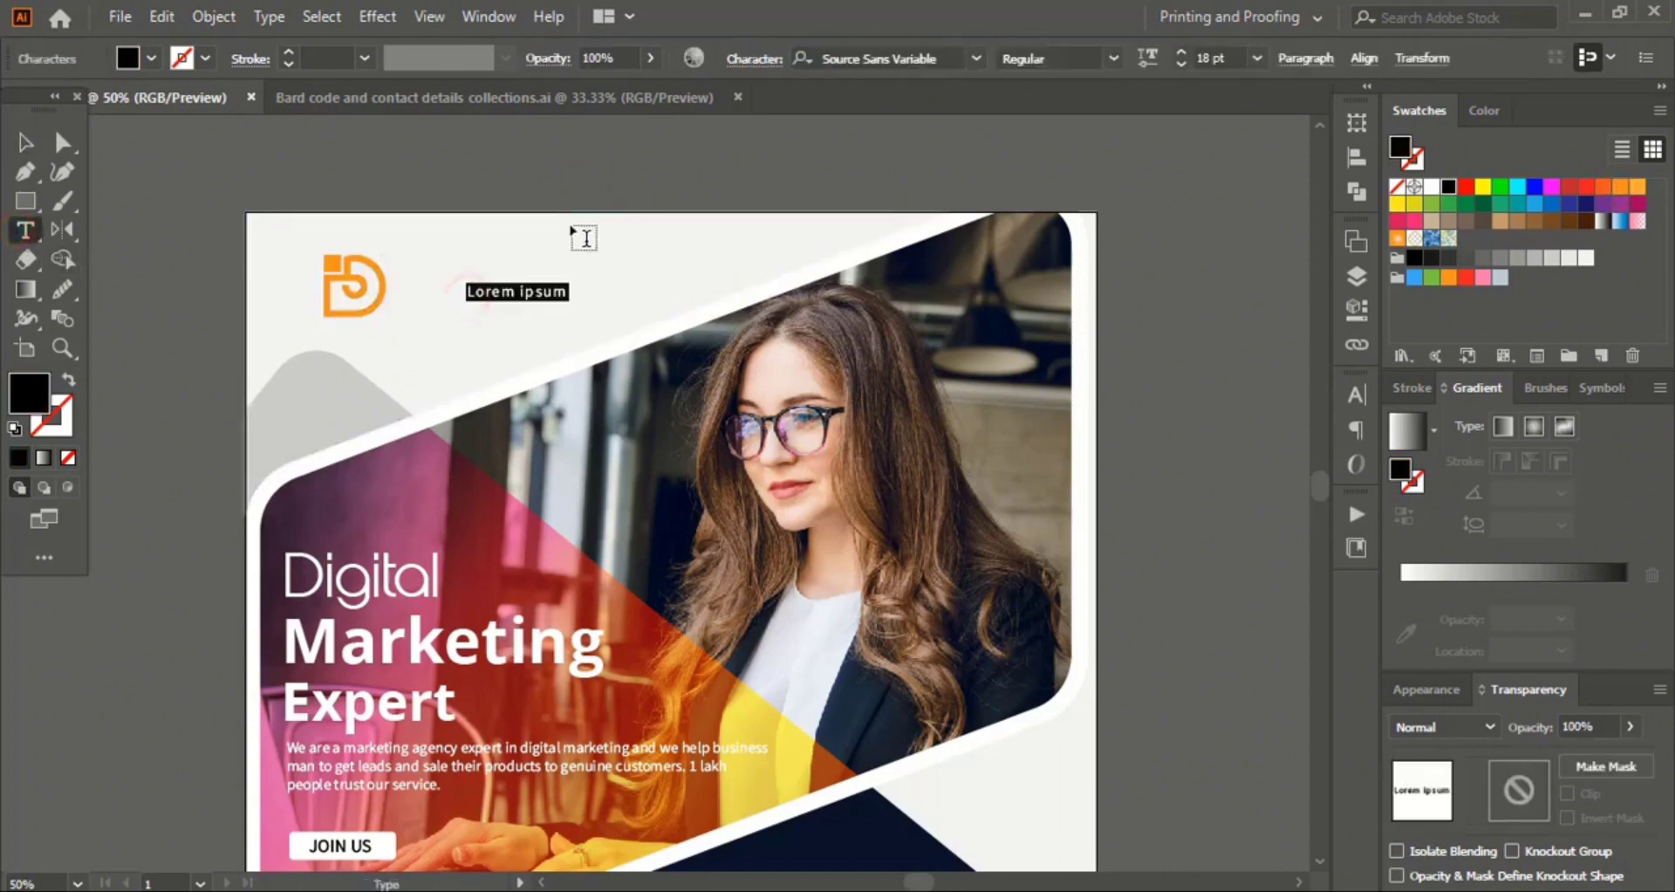
pyautogui.write('M')
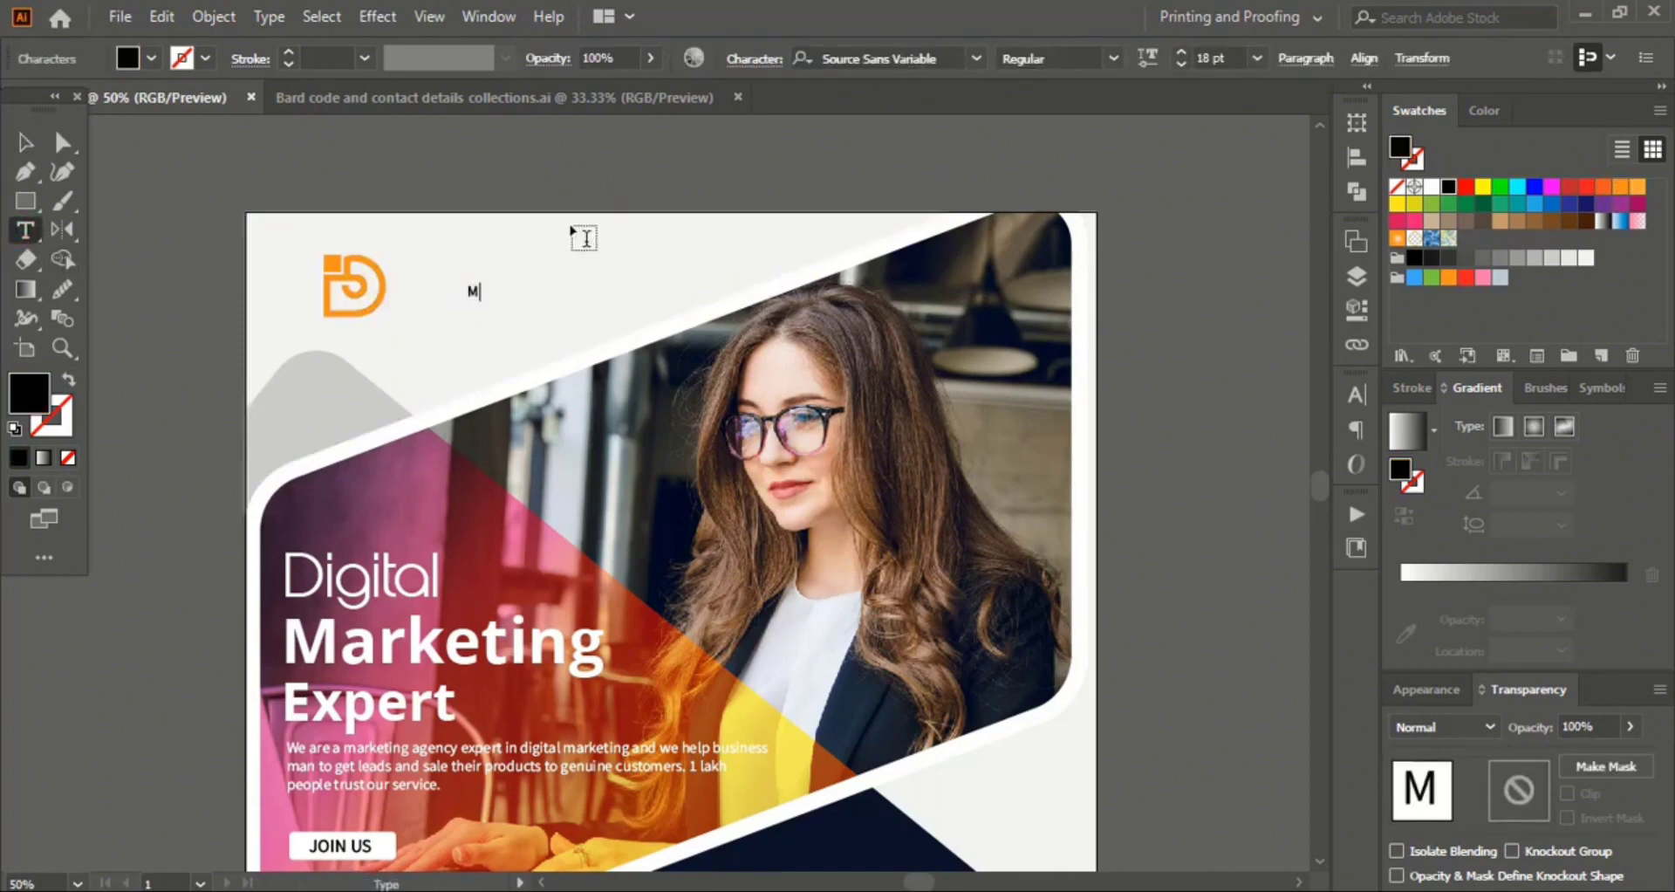
pyautogui.write('arketing')
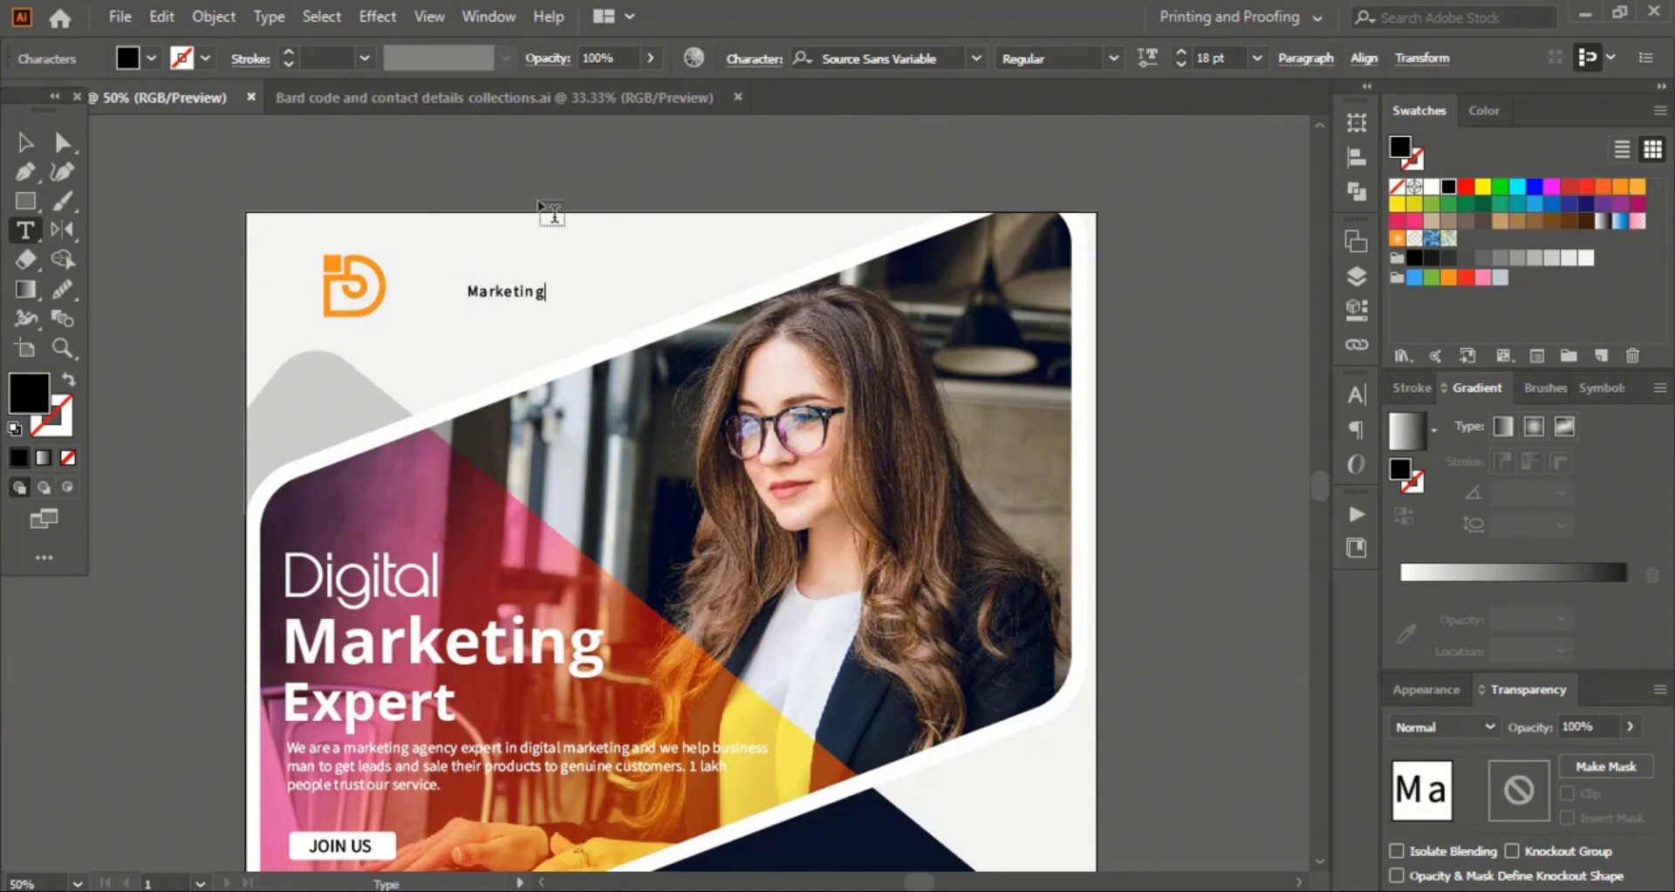
pyautogui.press('Escape')
pyautogui.moveTo(547, 301); pyautogui.dragTo(520, 325)
# Step: Add the text "Agency" on a separate line below the "Marketing" logo text
pyautogui.doubleClick(406, 327)
pyautogui.write('A')
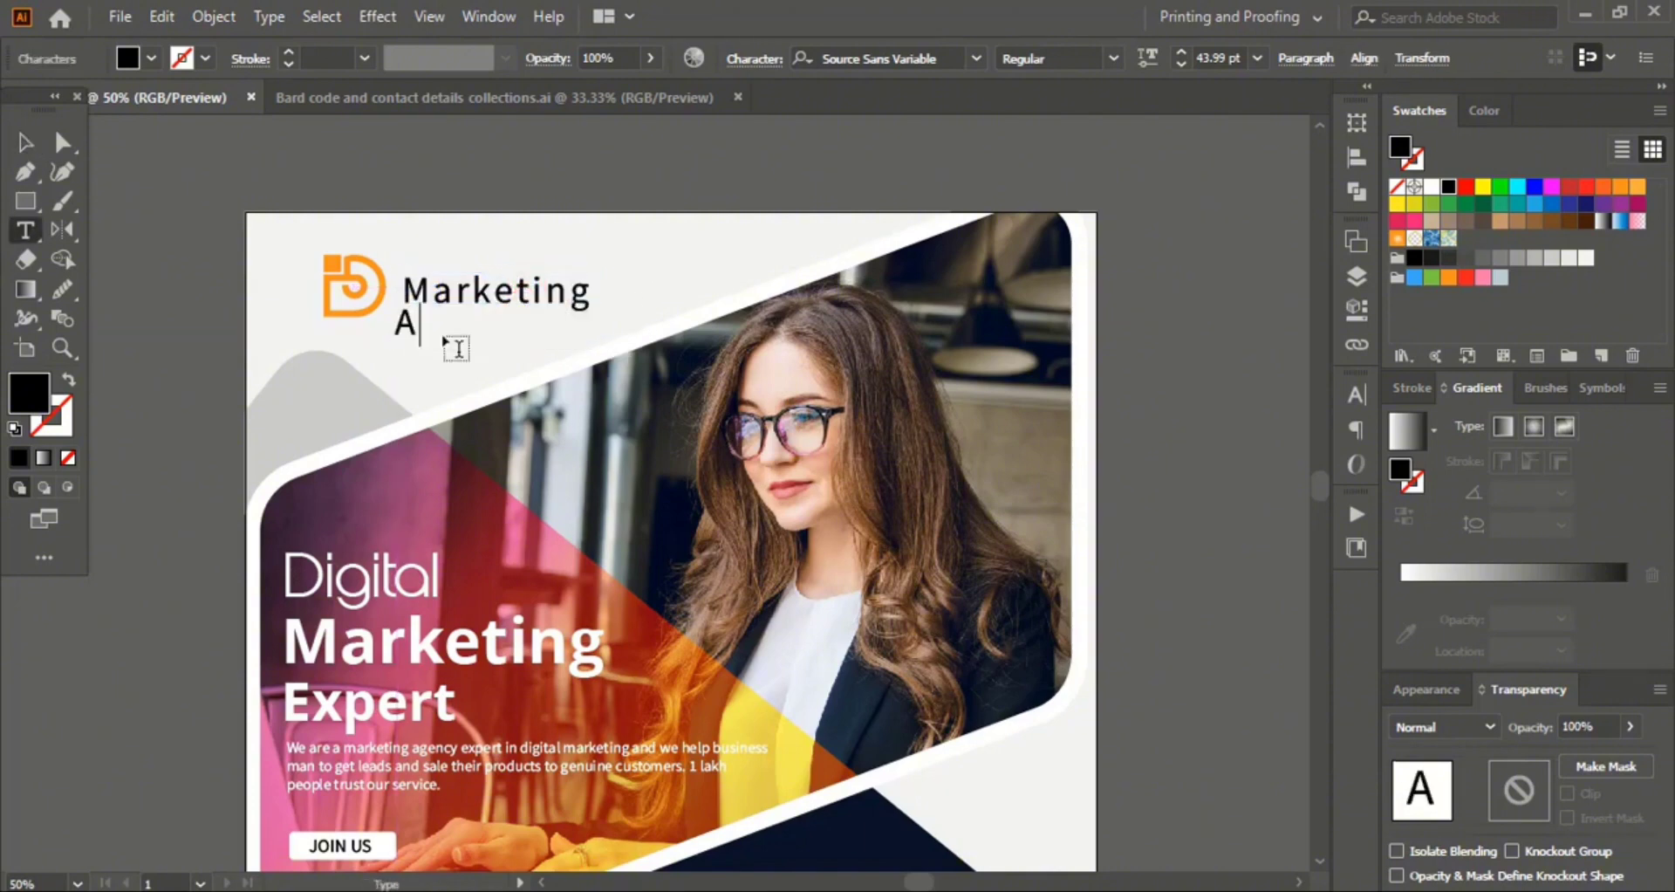
pyautogui.write('gency')
pyautogui.press('Escape')
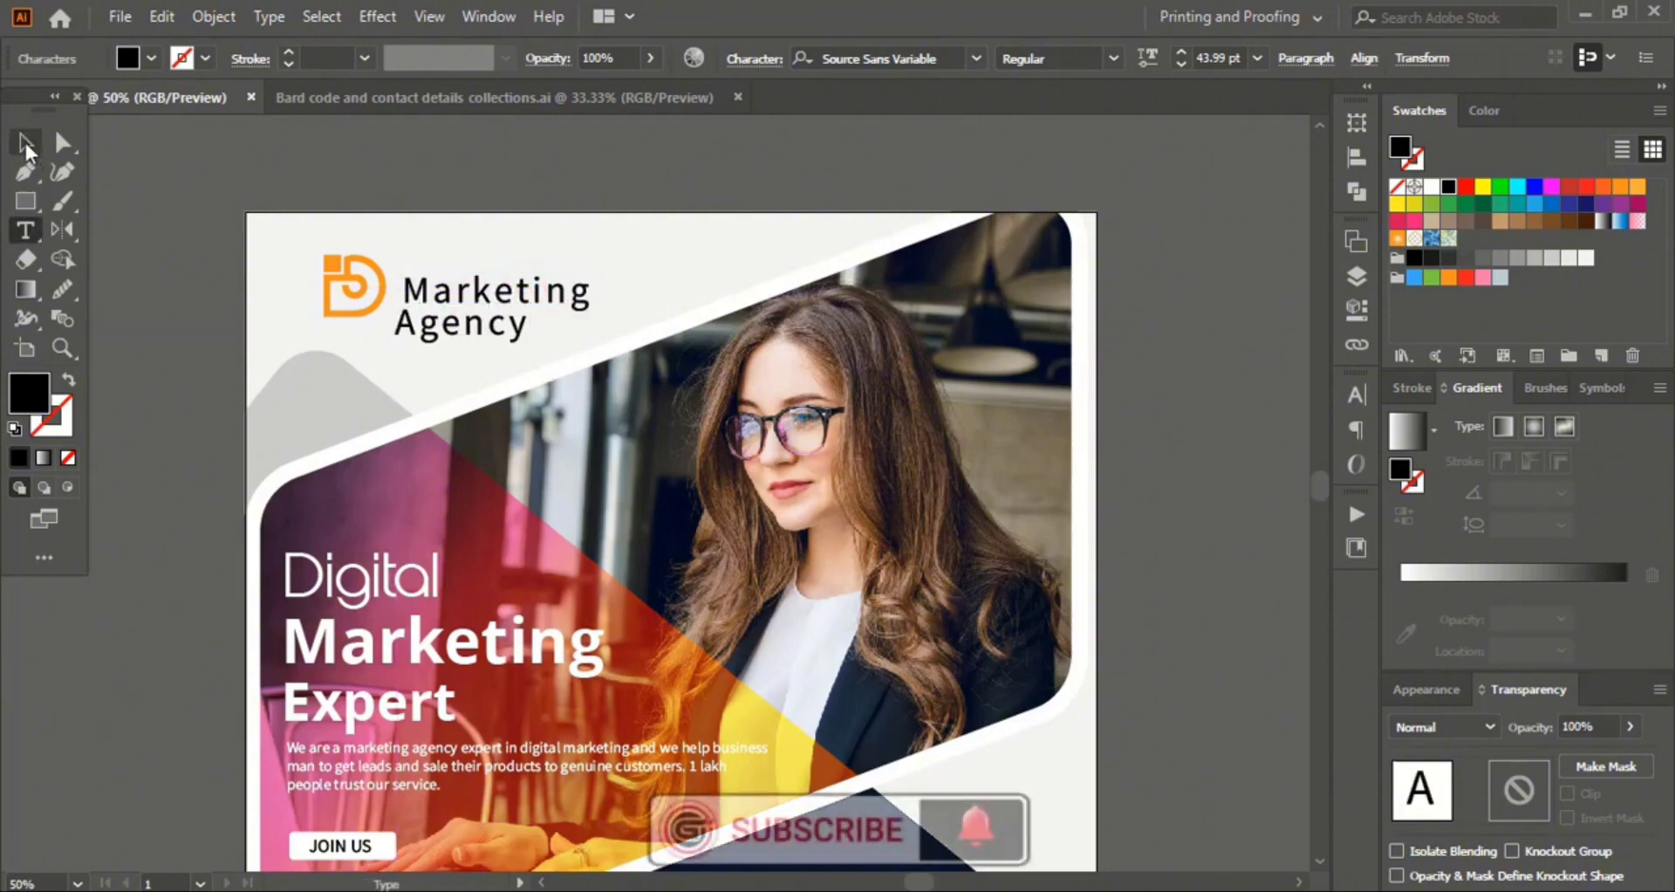
# Step: Scale "Agency" to about 31 pt and "Marketing" to about 47 pt, and stack them left-aligned close together beside the logo
pyautogui.moveTo(531, 343); pyautogui.dragTo(495, 367)
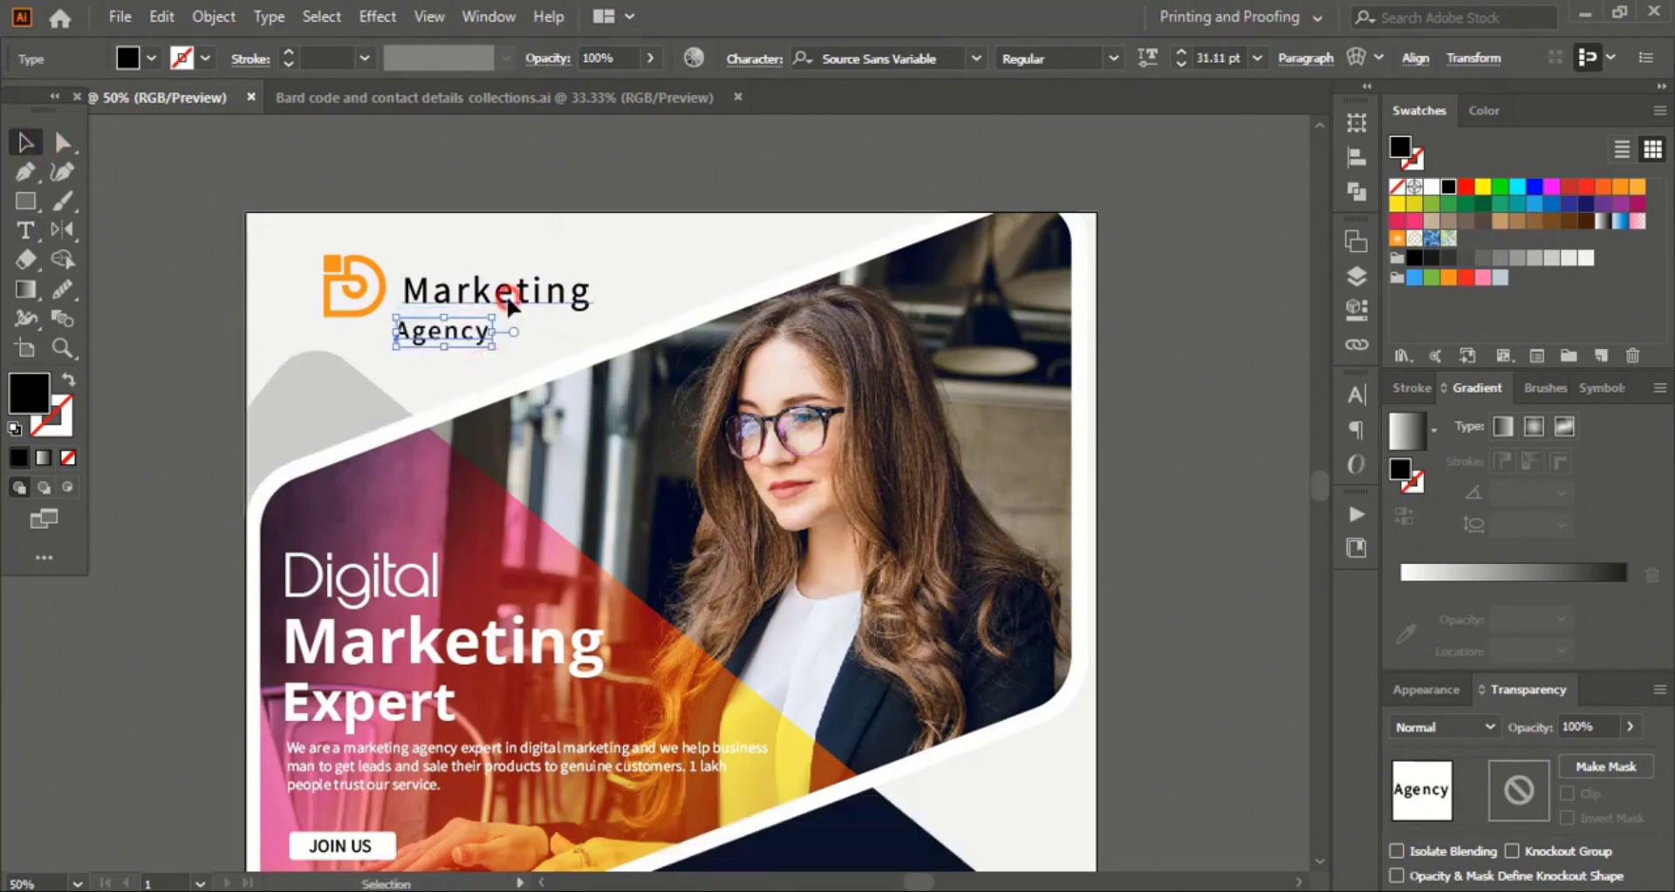
pyautogui.moveTo(509, 300); pyautogui.dragTo(598, 304)
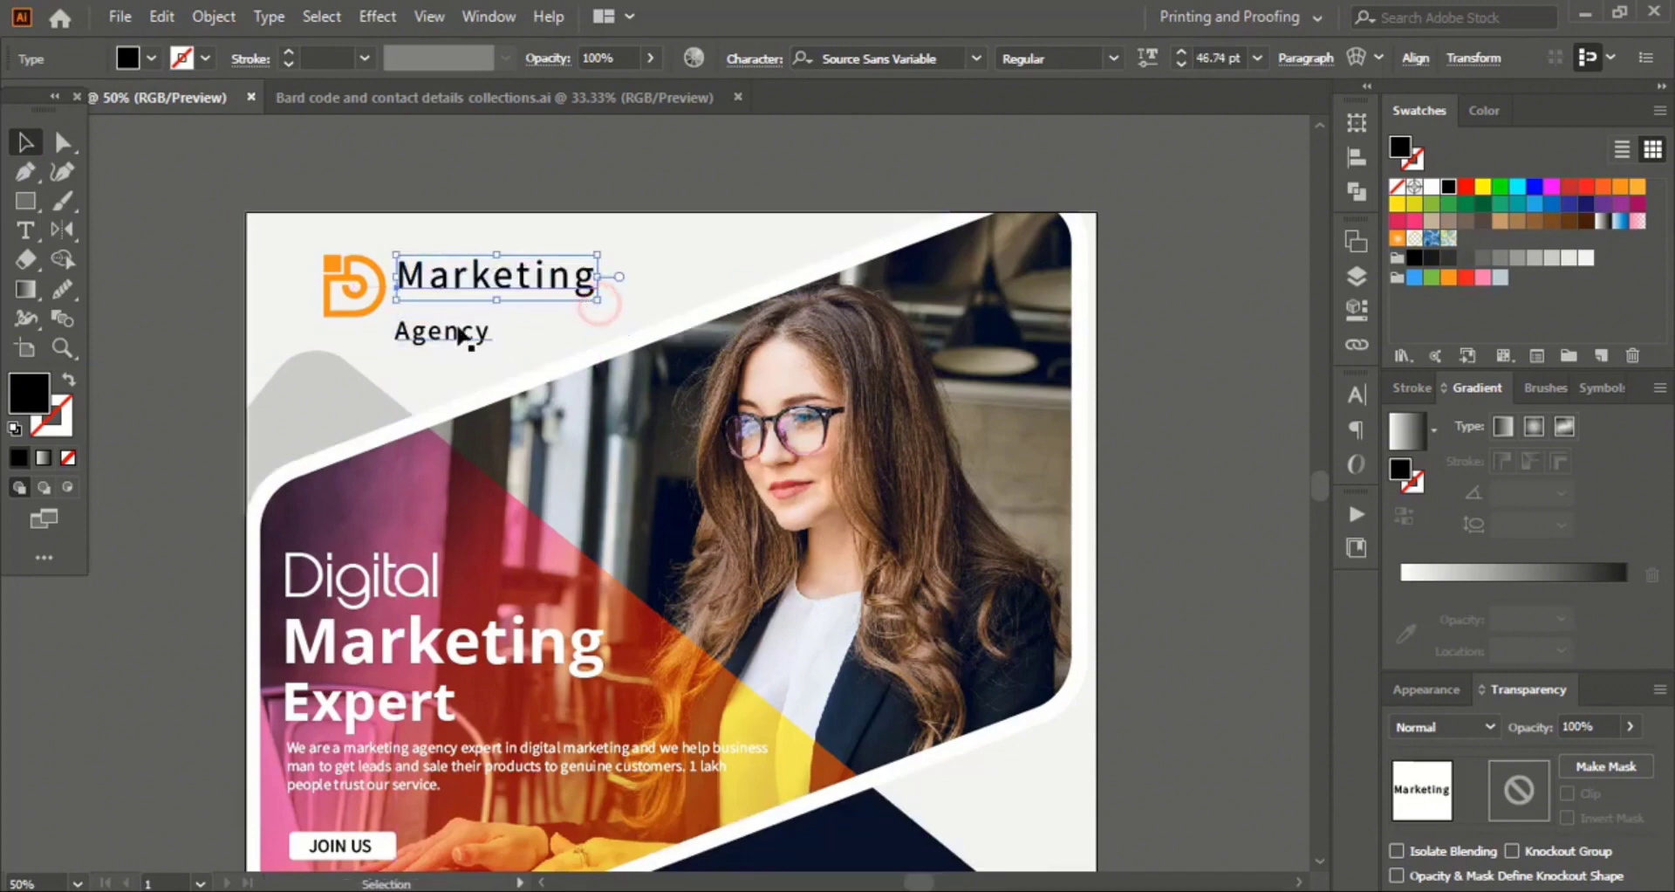
pyautogui.click(187, 348)
pyautogui.moveTo(434, 343); pyautogui.dragTo(434, 313)
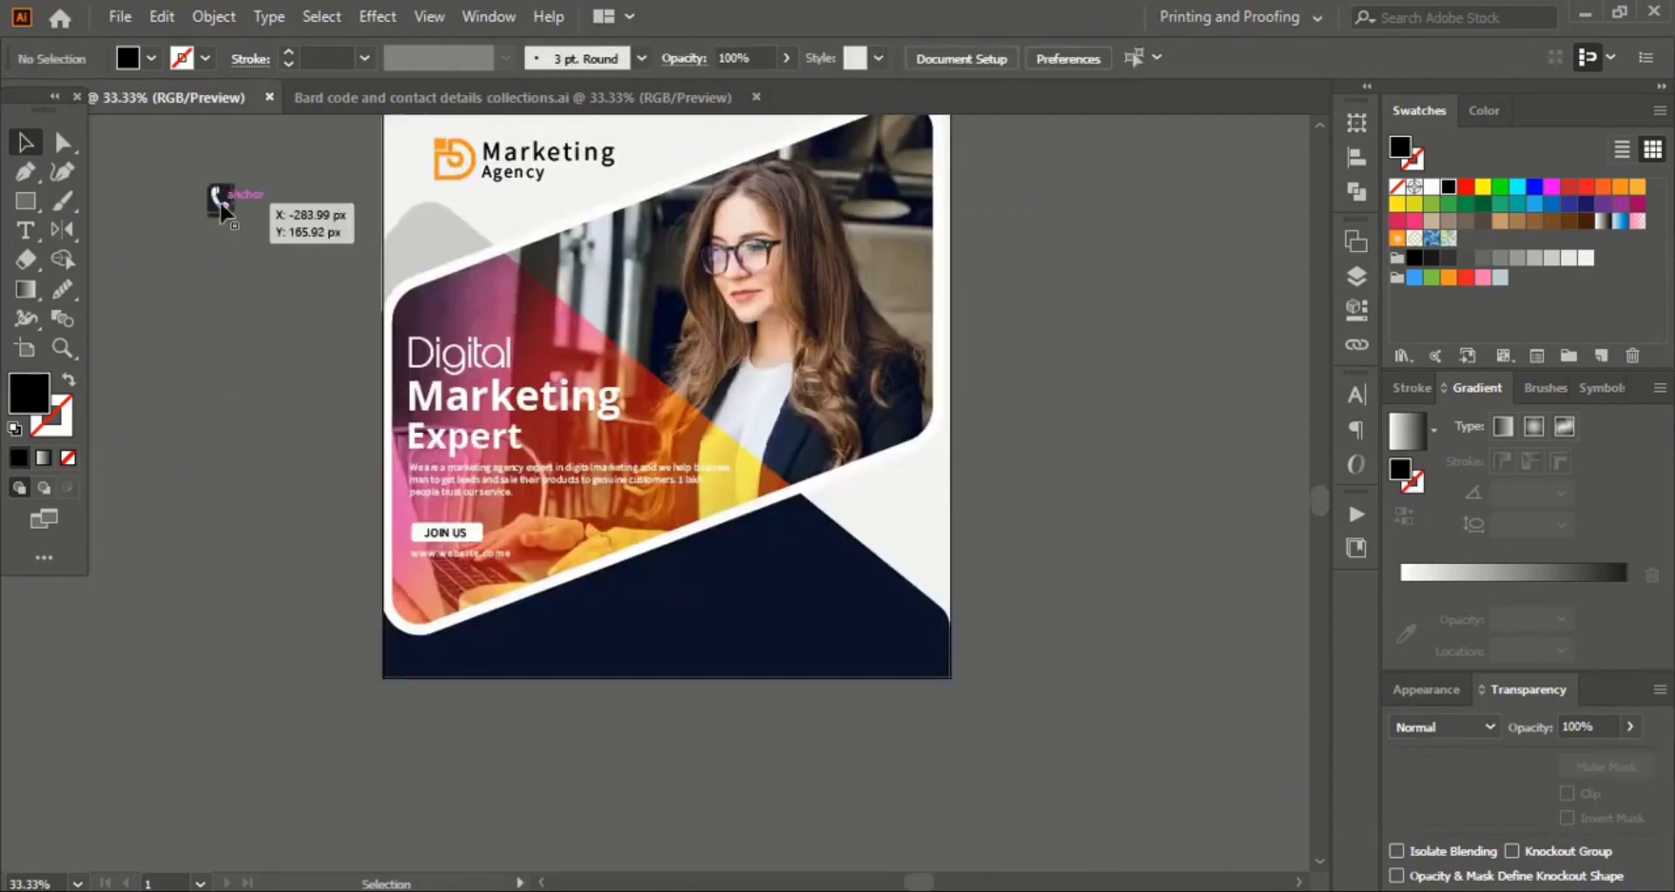
# Step: Move the phone book icon to the lower-right corner of the navy shape and fill its book part orange
pyautogui.moveTo(221, 207); pyautogui.dragTo(914, 656)
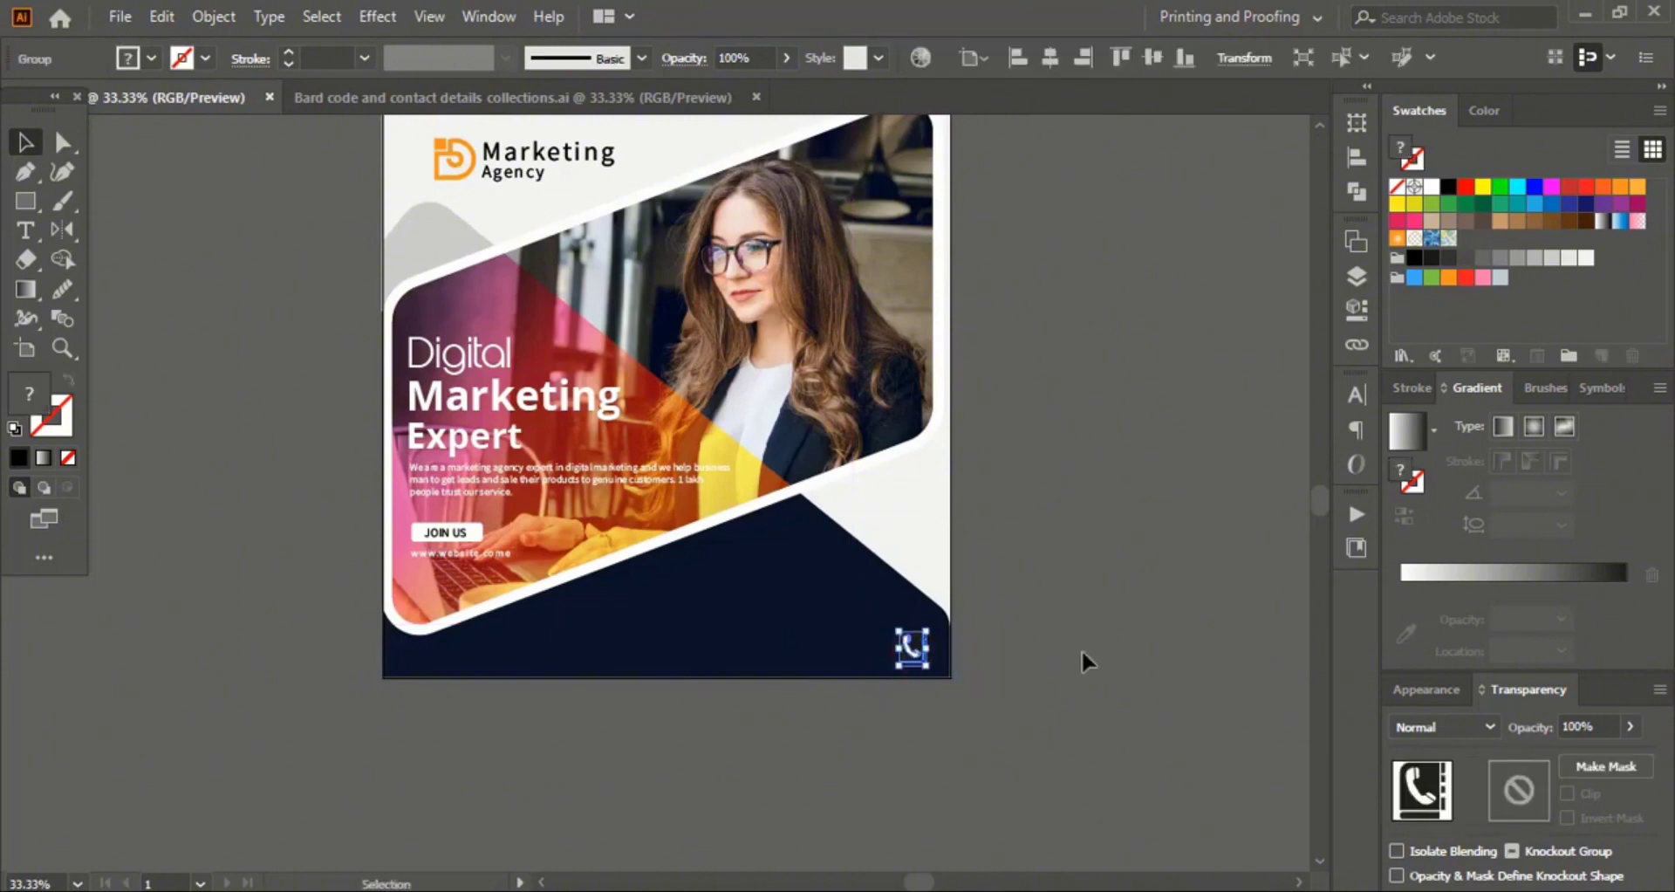
pyautogui.click(1082, 650)
pyautogui.doubleClick(918, 645)
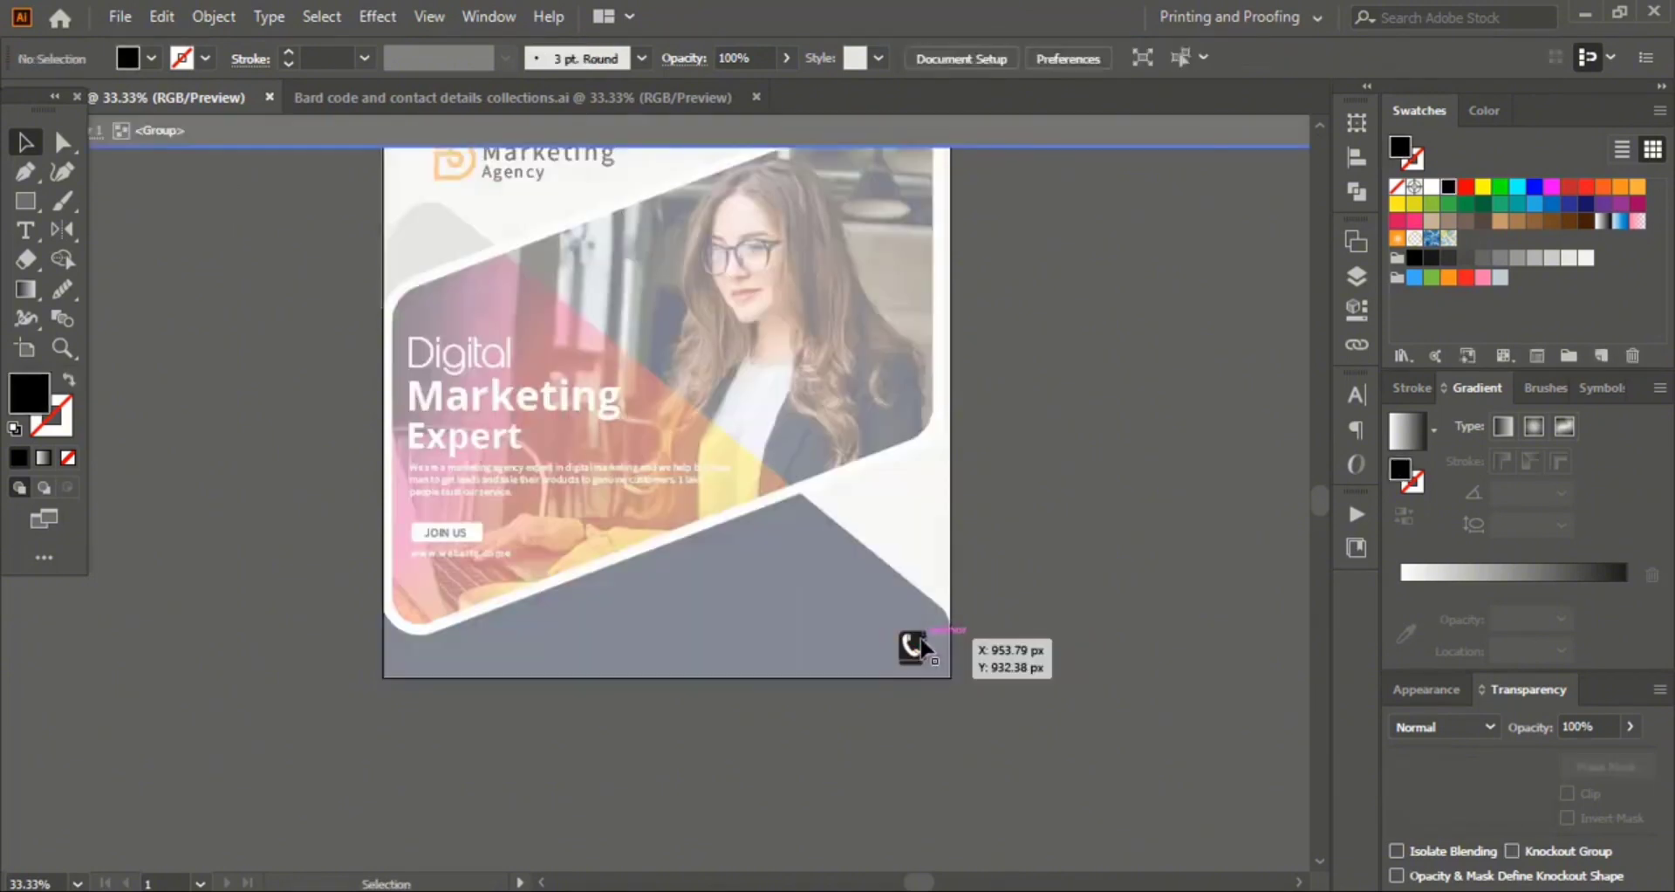
pyautogui.click(918, 645)
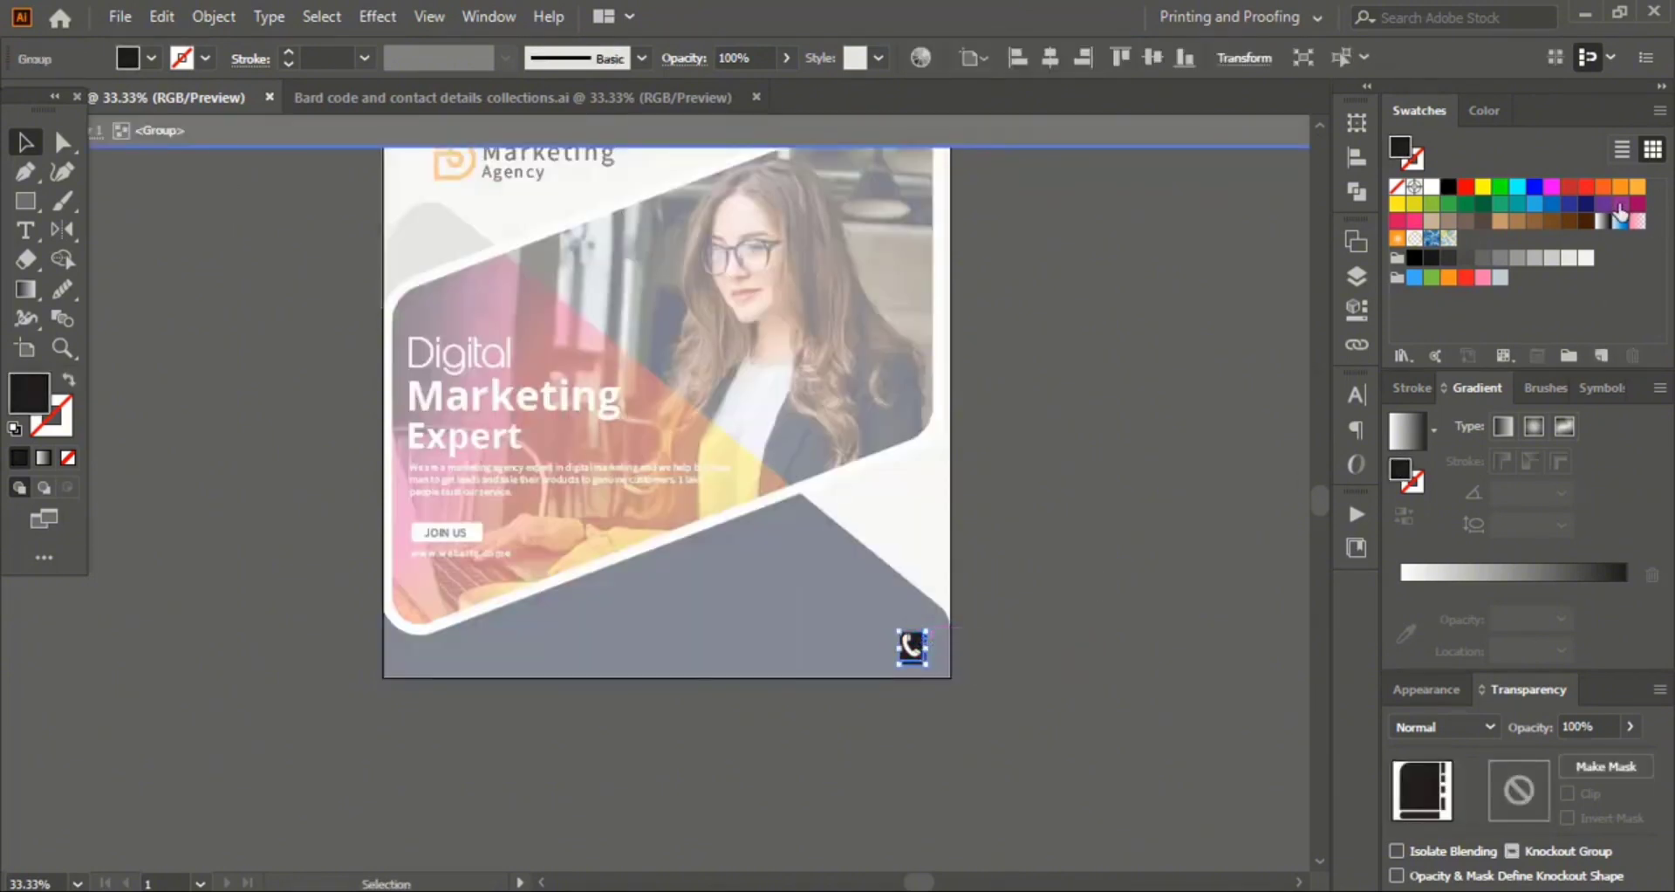
pyautogui.click(1618, 187)
pyautogui.click(1138, 616)
# Step: Recolor the icon's handset with the navy sampled from the background shape and make the book part yellow
pyautogui.hotkey('ctrl', '=')
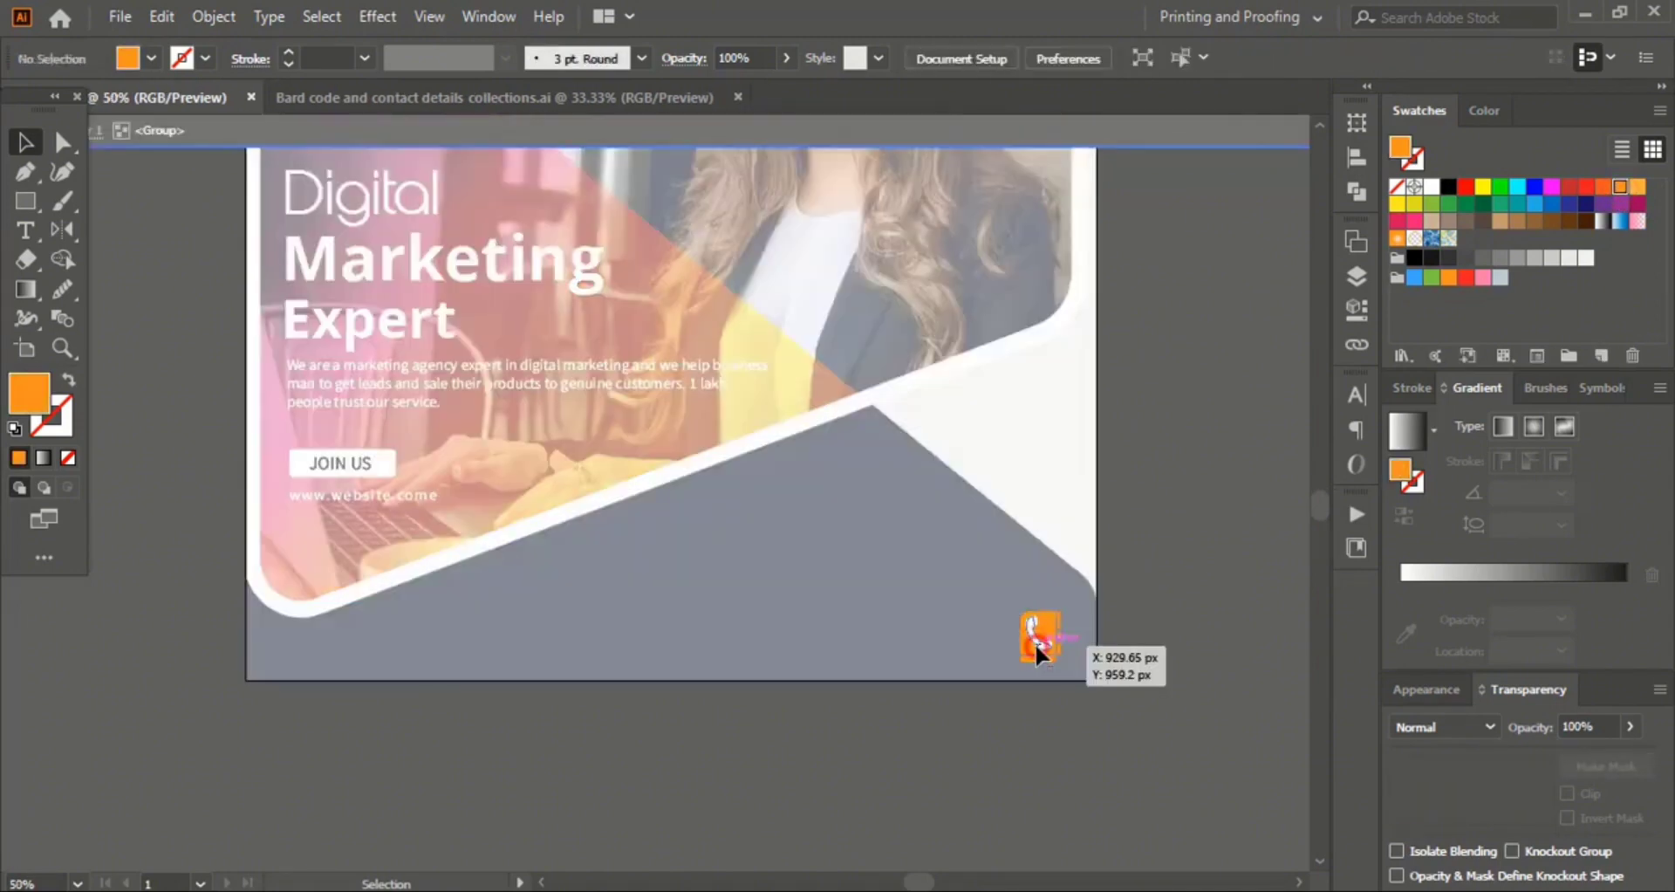
pyautogui.click(1037, 646)
pyautogui.click(63, 289)
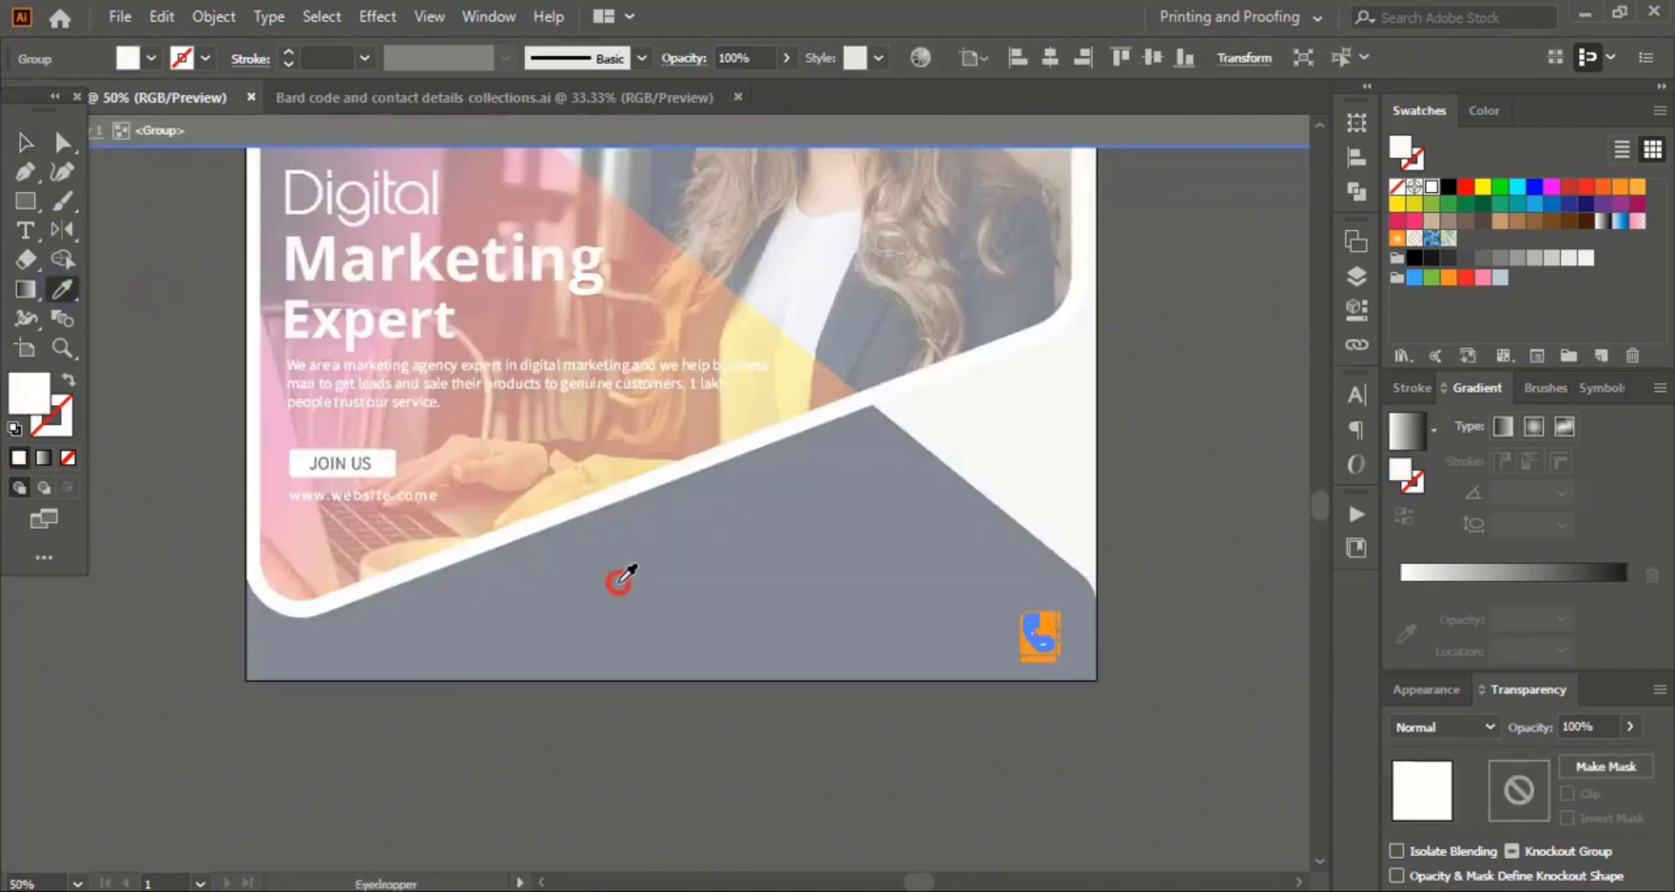
pyautogui.click(614, 581)
pyautogui.click(25, 144)
pyautogui.doubleClick(946, 811)
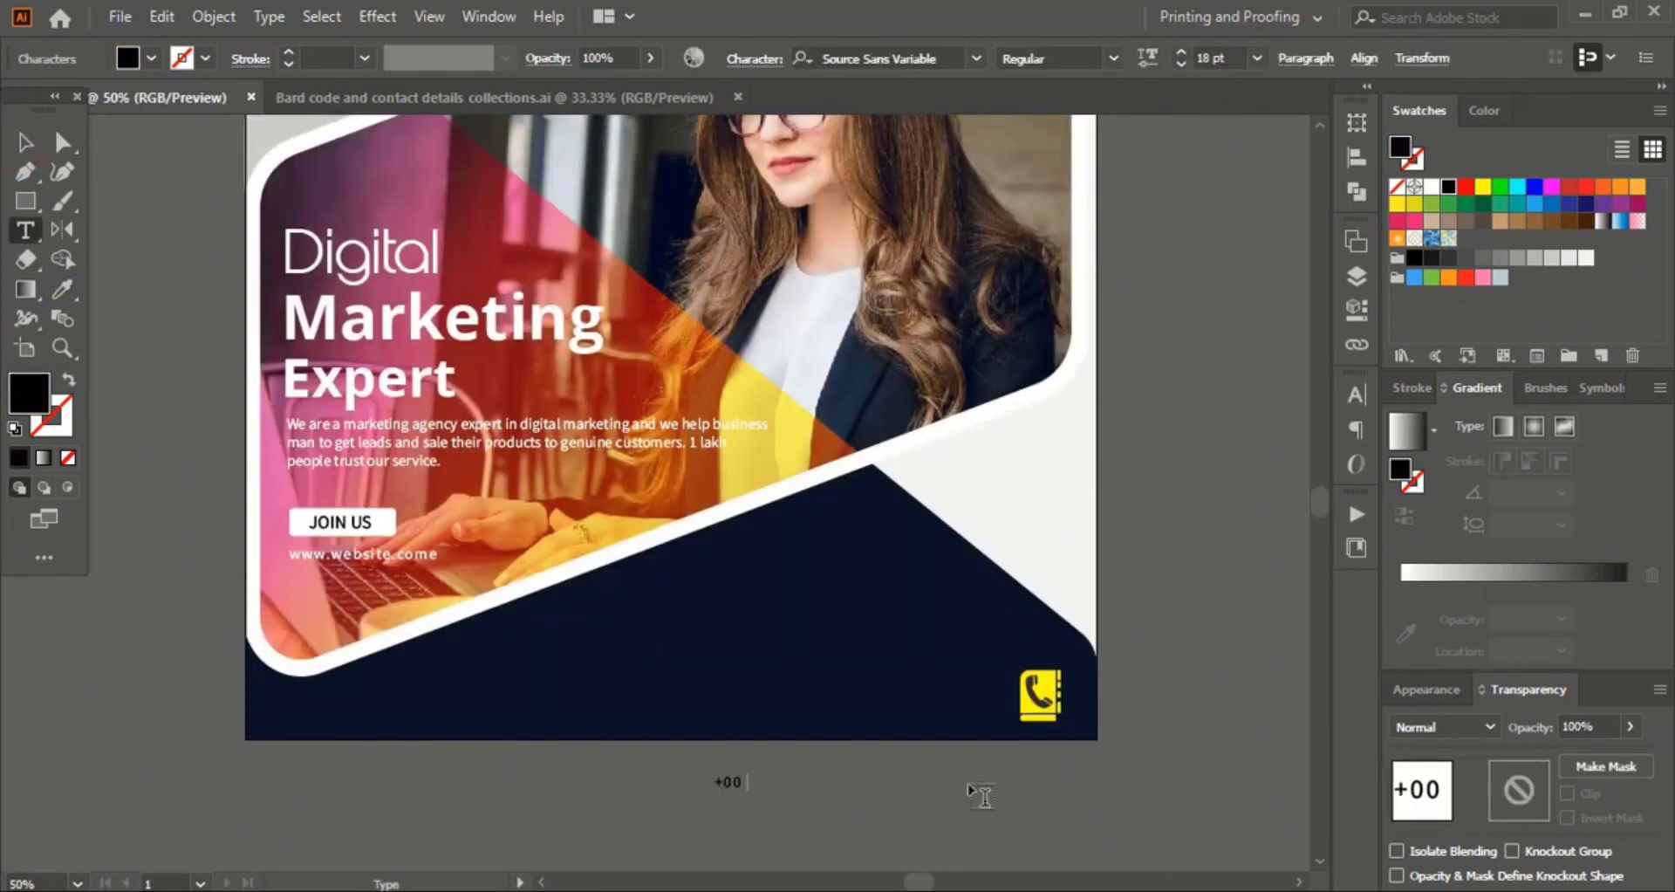
# Step: Add the contact phone number, enlarge it to about 29 pt, place it left of the phone icon and fill it white
pyautogui.write('0000')
pyautogui.press('Escape')
pyautogui.moveTo(850, 784); pyautogui.dragTo(968, 708)
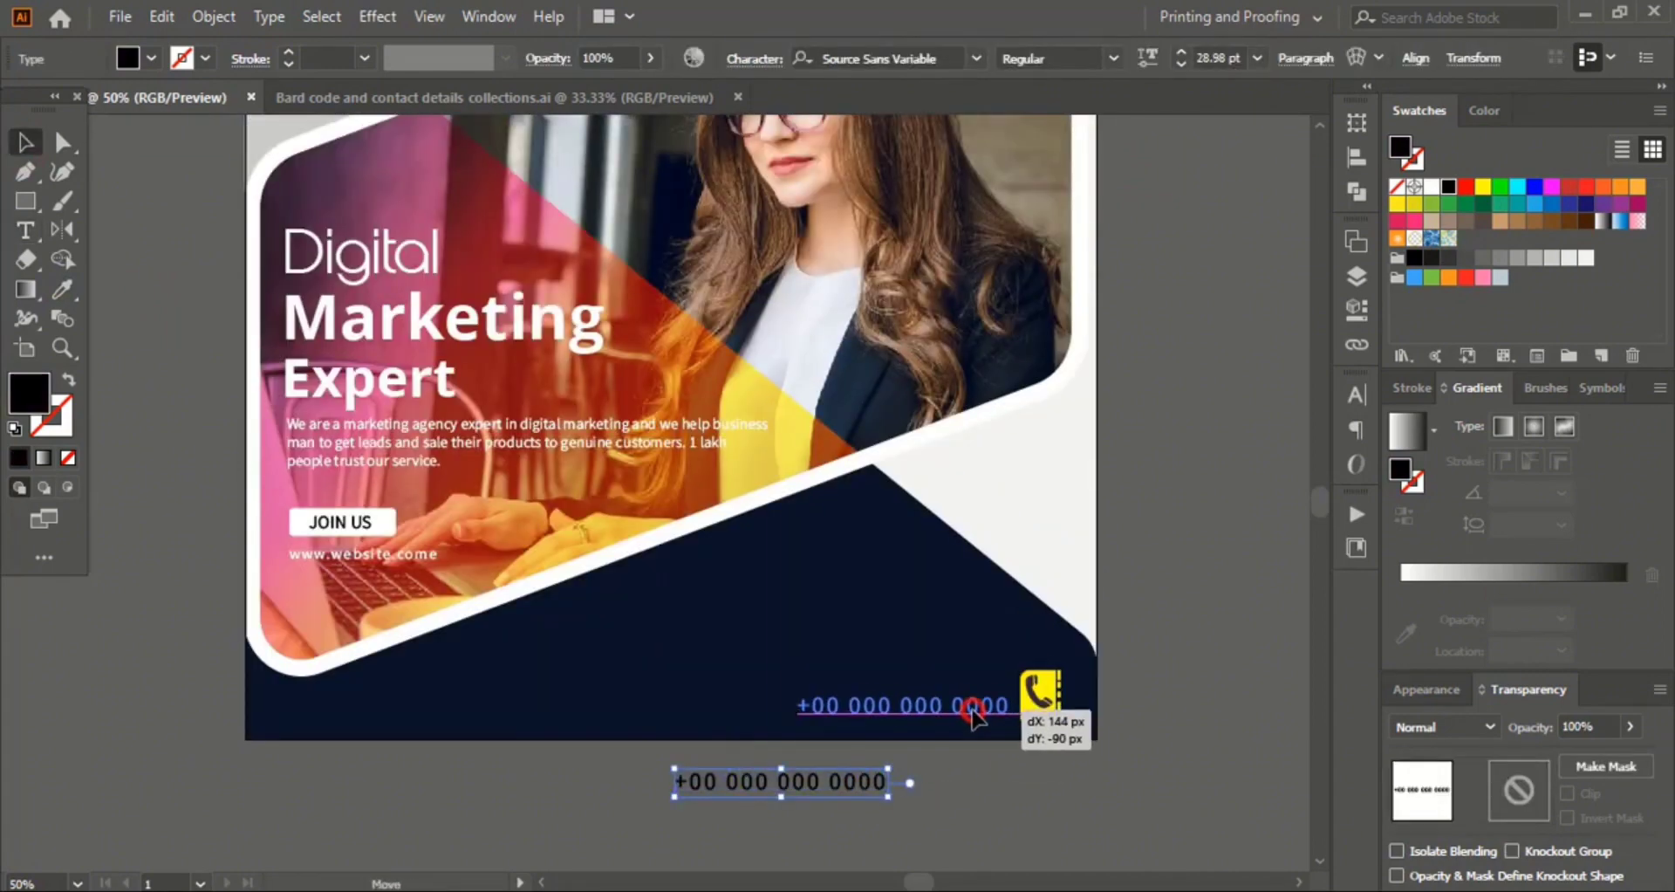
pyautogui.click(1429, 192)
pyautogui.click(1007, 856)
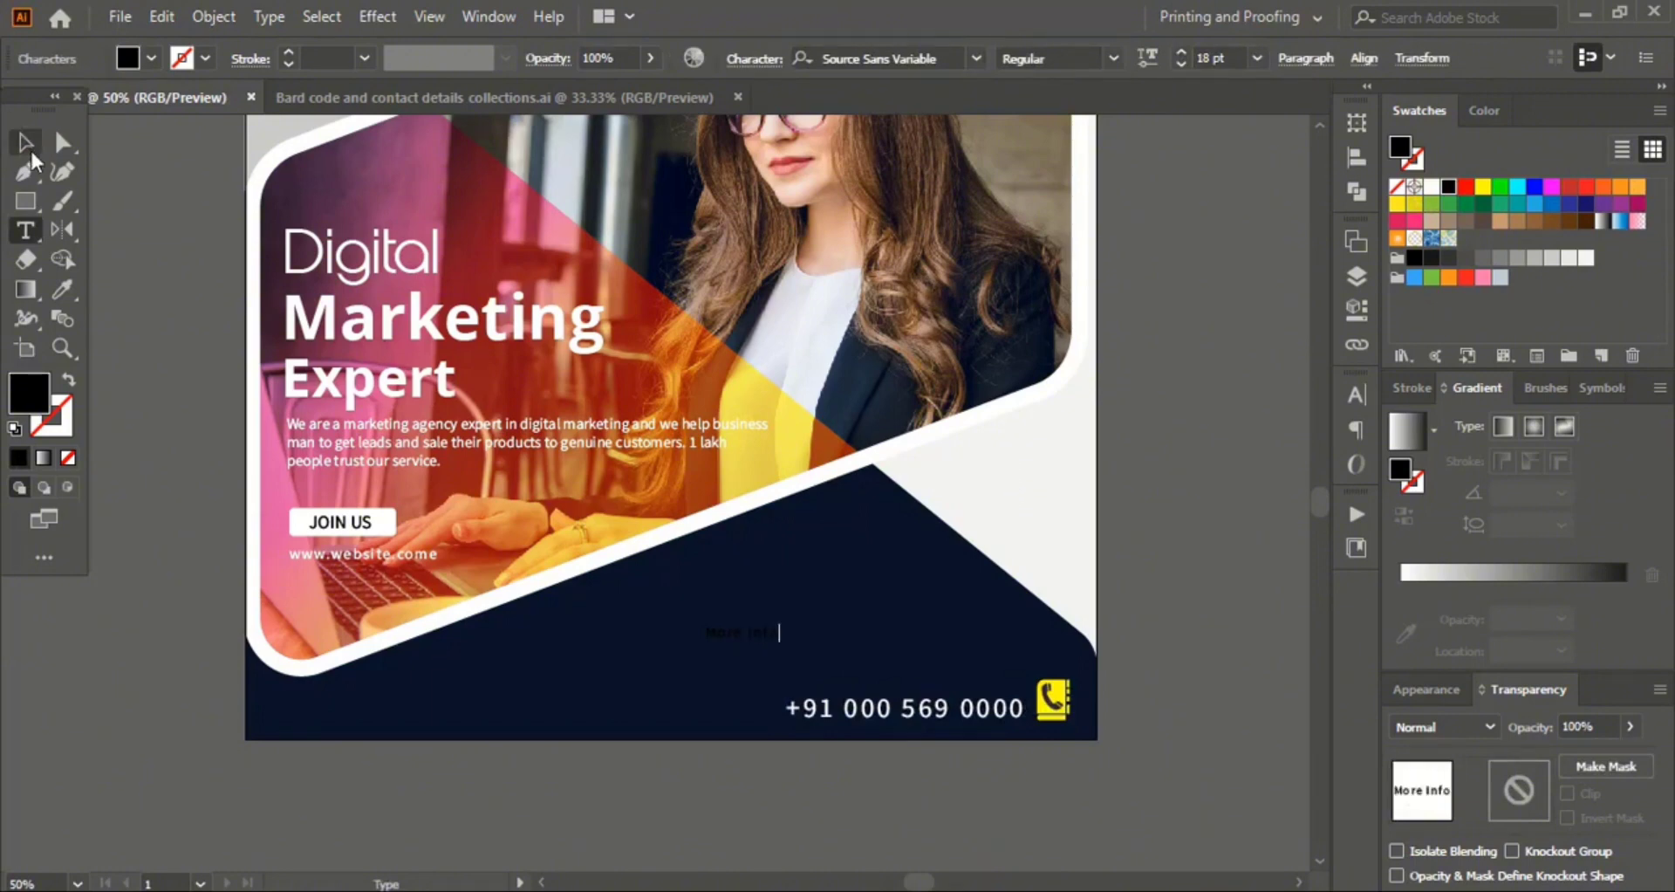
# Step: Fill the "More Info" text white, enlarge it and place it just above the contact phone number
pyautogui.click(26, 145)
pyautogui.click(1432, 189)
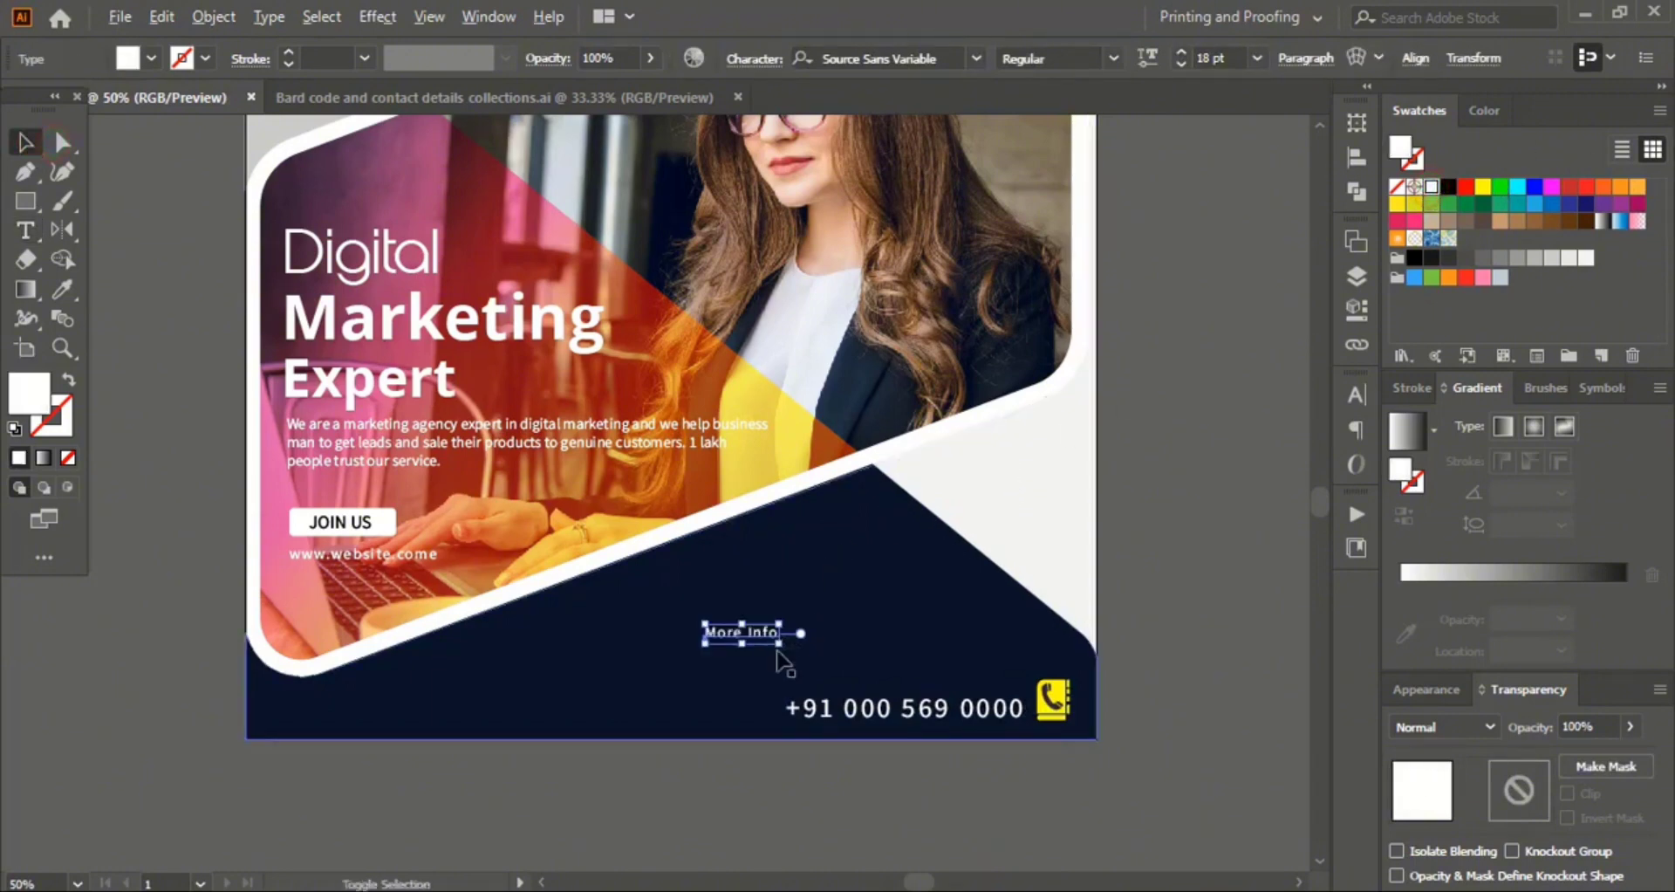
pyautogui.moveTo(781, 645); pyautogui.dragTo(988, 685)
# Step: Draw a small white circle on the navy shape above the "More Info" text with the Ellipse tool
pyautogui.rightClick(26, 204)
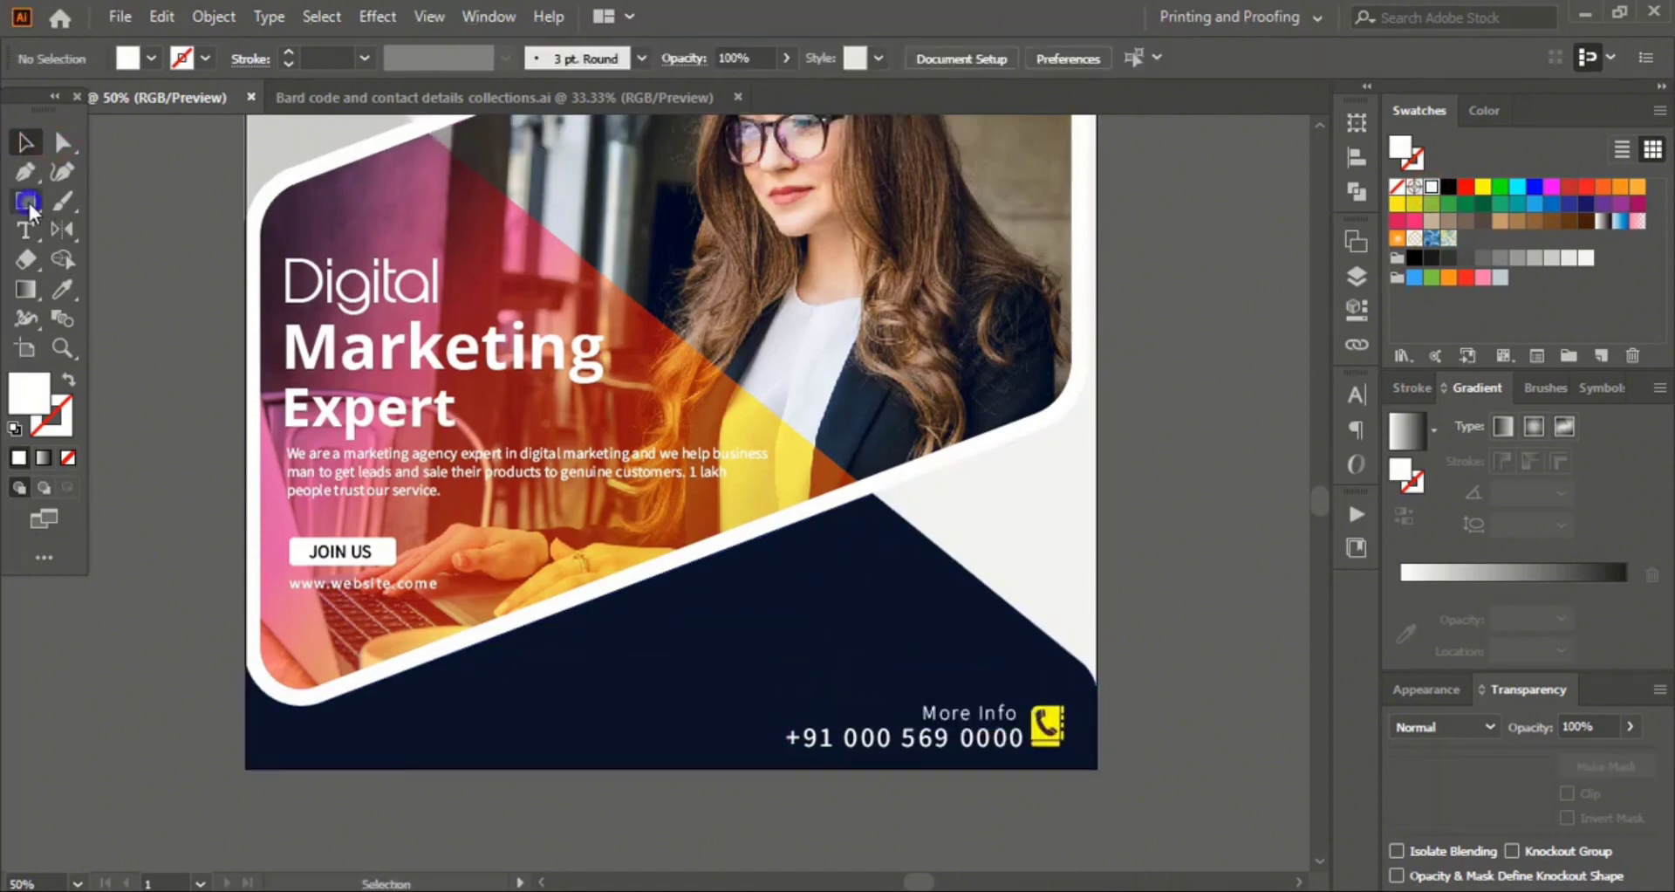
pyautogui.click(122, 231)
pyautogui.moveTo(831, 649); pyautogui.dragTo(840, 658)
pyautogui.press('v')
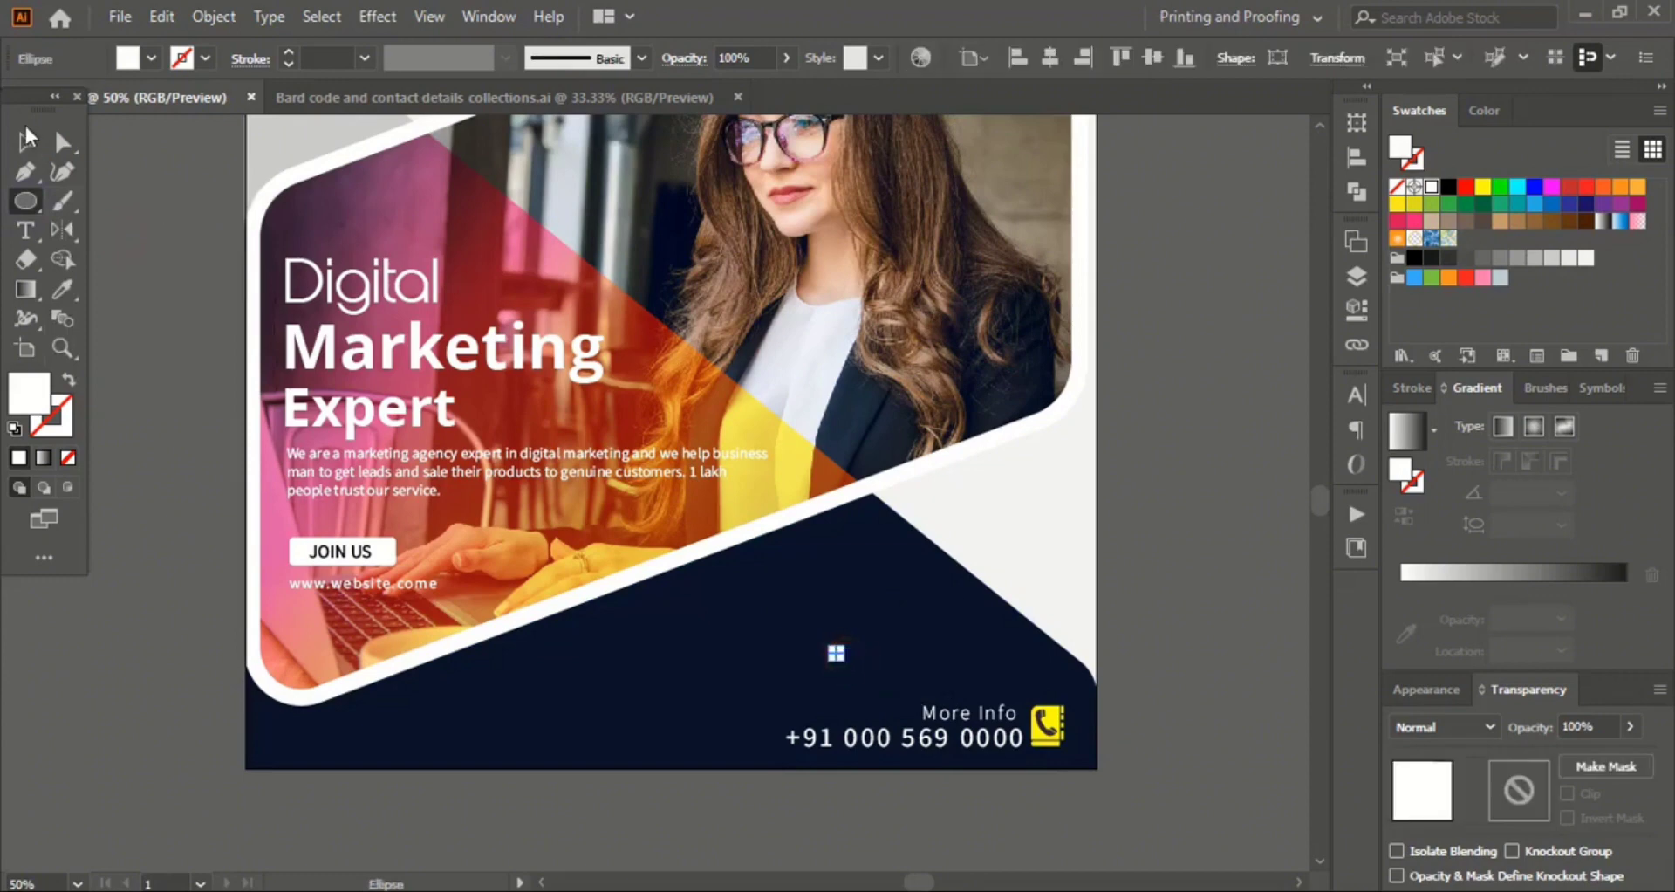
pyautogui.click(1152, 630)
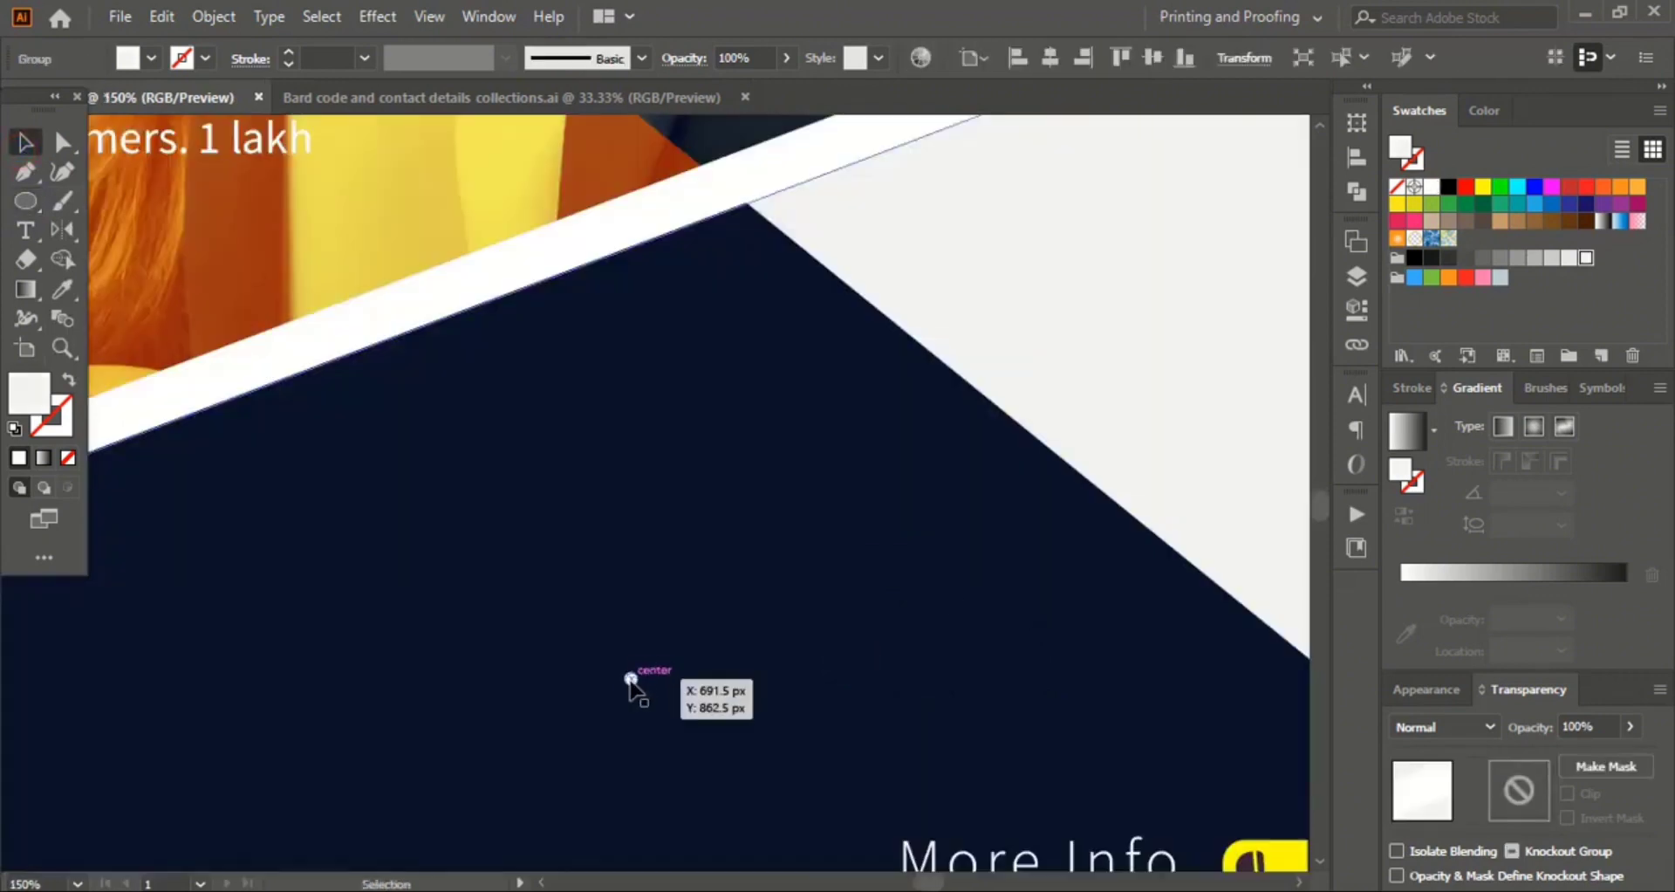
# Step: Duplicate the white circle into a horizontal row of three evenly spaced dots and group them
pyautogui.moveTo(631, 679); pyautogui.dragTo(1180, 727)
pyautogui.hotkey('ctrl', 'd')
pyautogui.hotkey('ctrl', 'g')
pyautogui.hotkey('ctrl', '-')
pyautogui.hotkey('ctrl', '-')
pyautogui.hotkey('ctrl', '-')
pyautogui.hotkey('ctrl', '-')
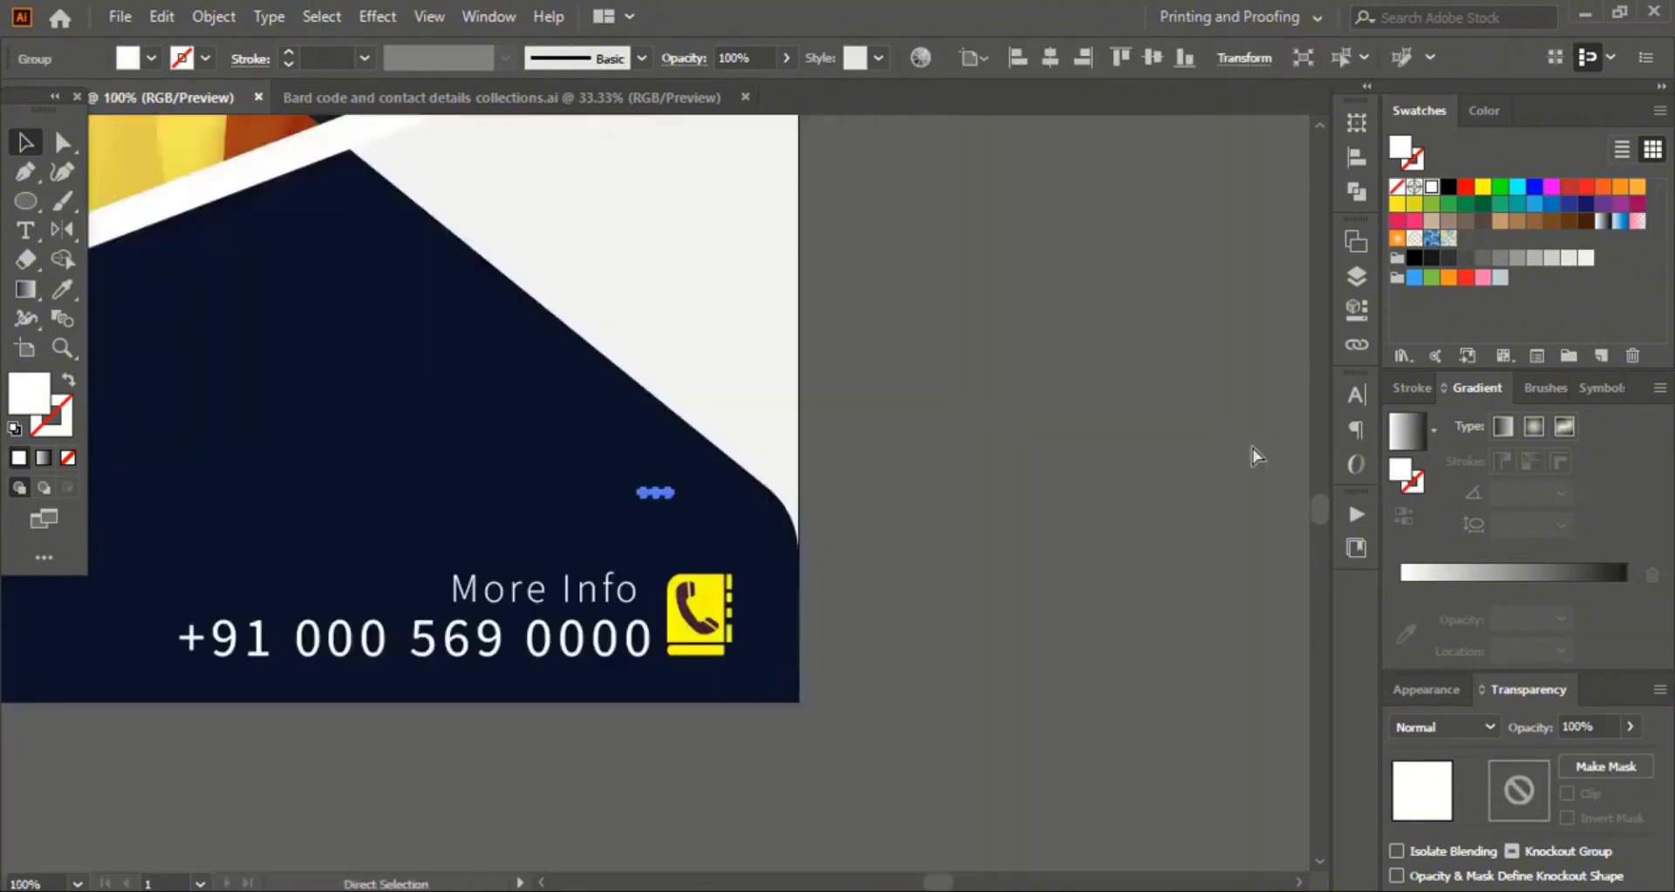
# Step: Position the three-dot group above the end of the "More Info" text, nudging it slightly toward the left
pyautogui.click(871, 623)
pyautogui.click(657, 493)
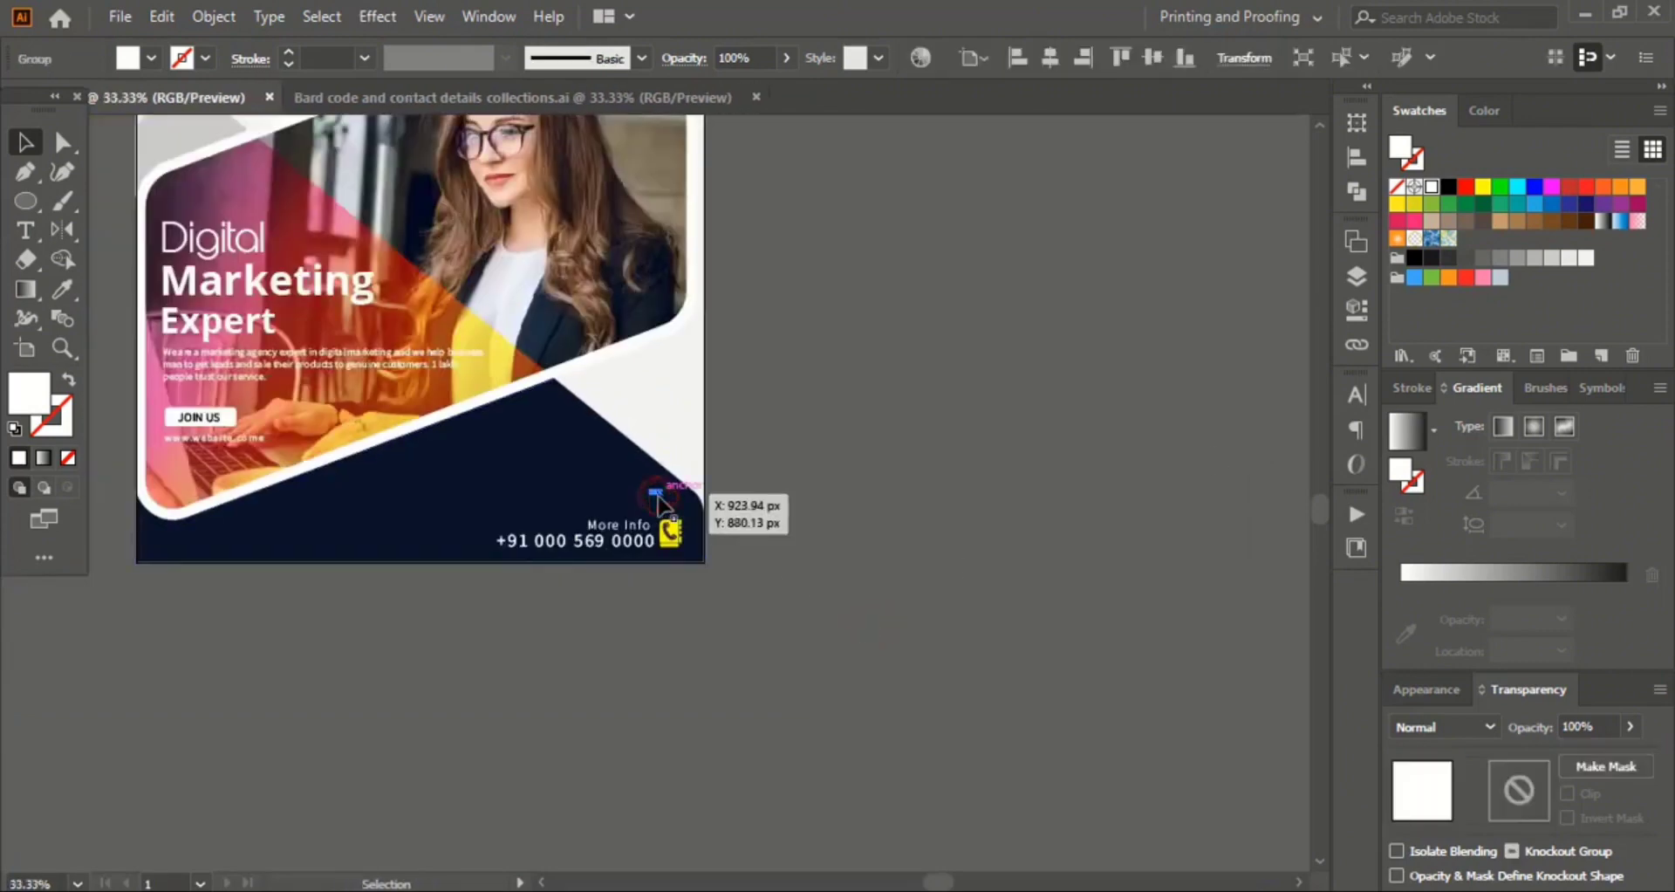
pyautogui.moveTo(640, 506); pyautogui.dragTo(636, 507)
pyautogui.click(821, 506)
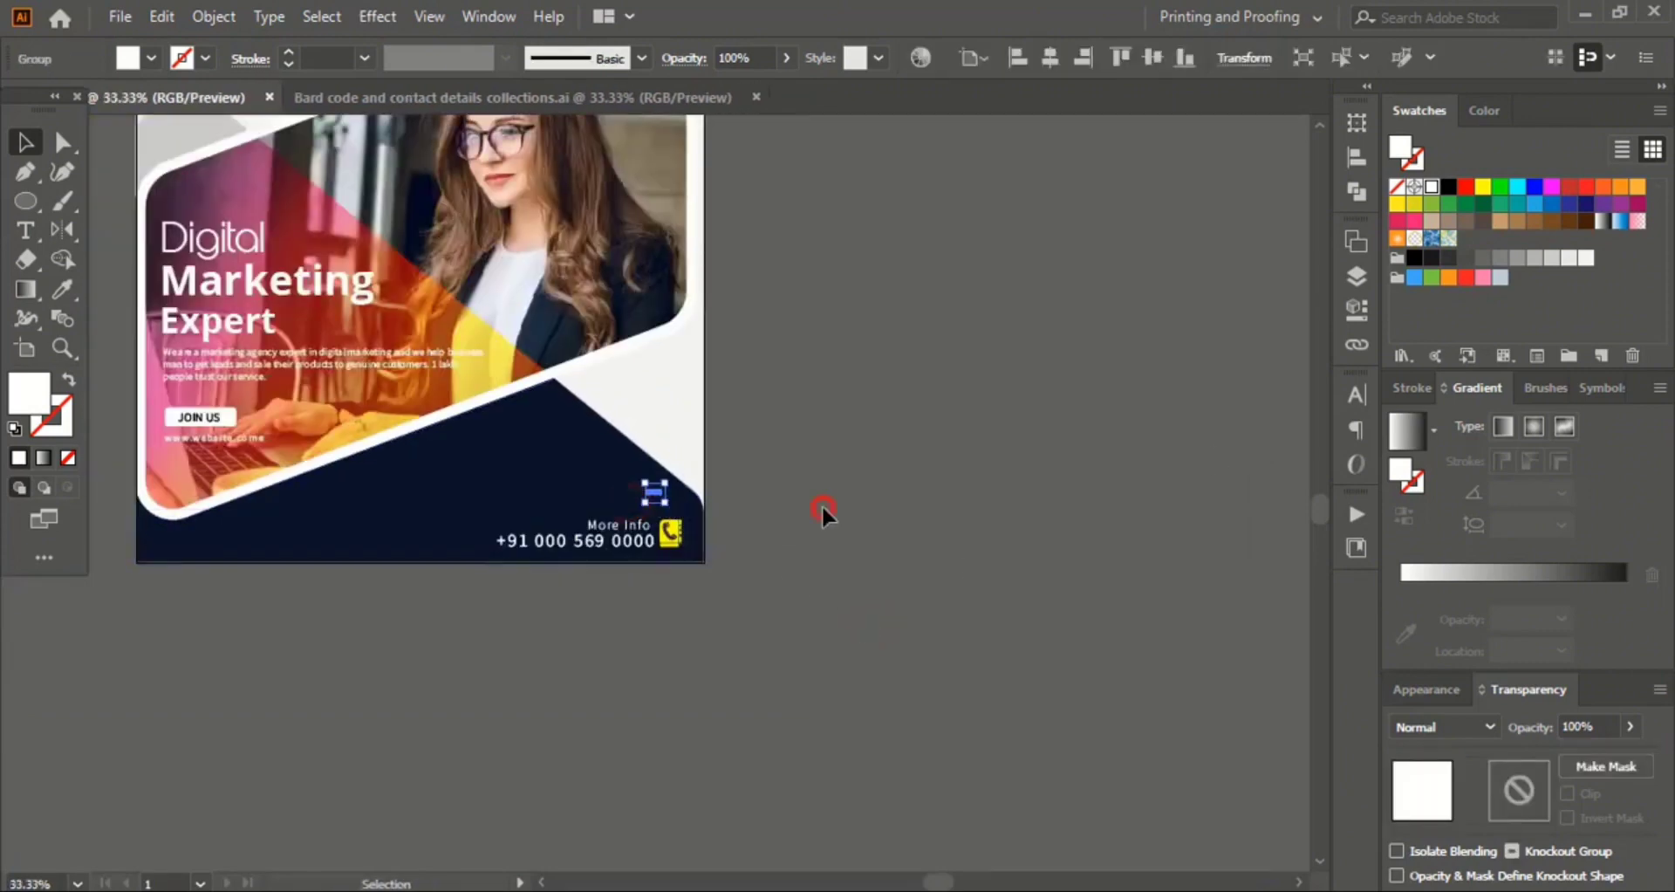
pyautogui.click(657, 494)
pyautogui.press('Left')
pyautogui.press('Left')
pyautogui.press('Left')
pyautogui.press('Left')
pyautogui.press('Left')
pyautogui.press('Left')
pyautogui.press('Left')
pyautogui.press('Left')
pyautogui.press('Right')
pyautogui.press('Right')
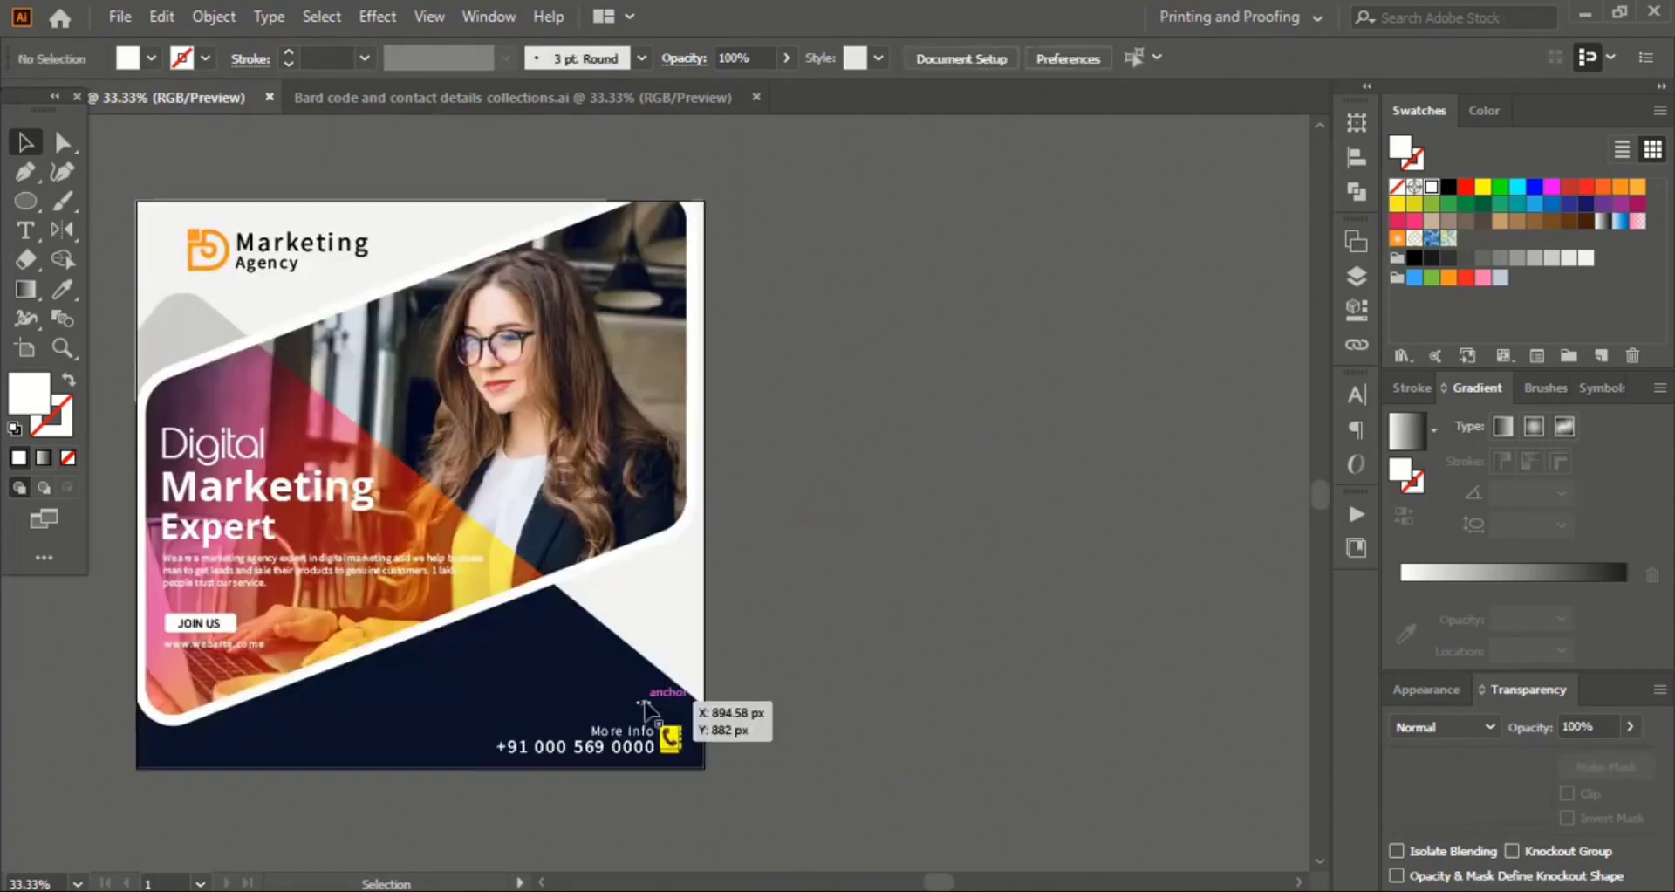
# Step: Copy the three-dot group onto the grey shape below the logo and recolor it with the navy sampled from the background shape
pyautogui.moveTo(655, 692); pyautogui.dragTo(184, 322)
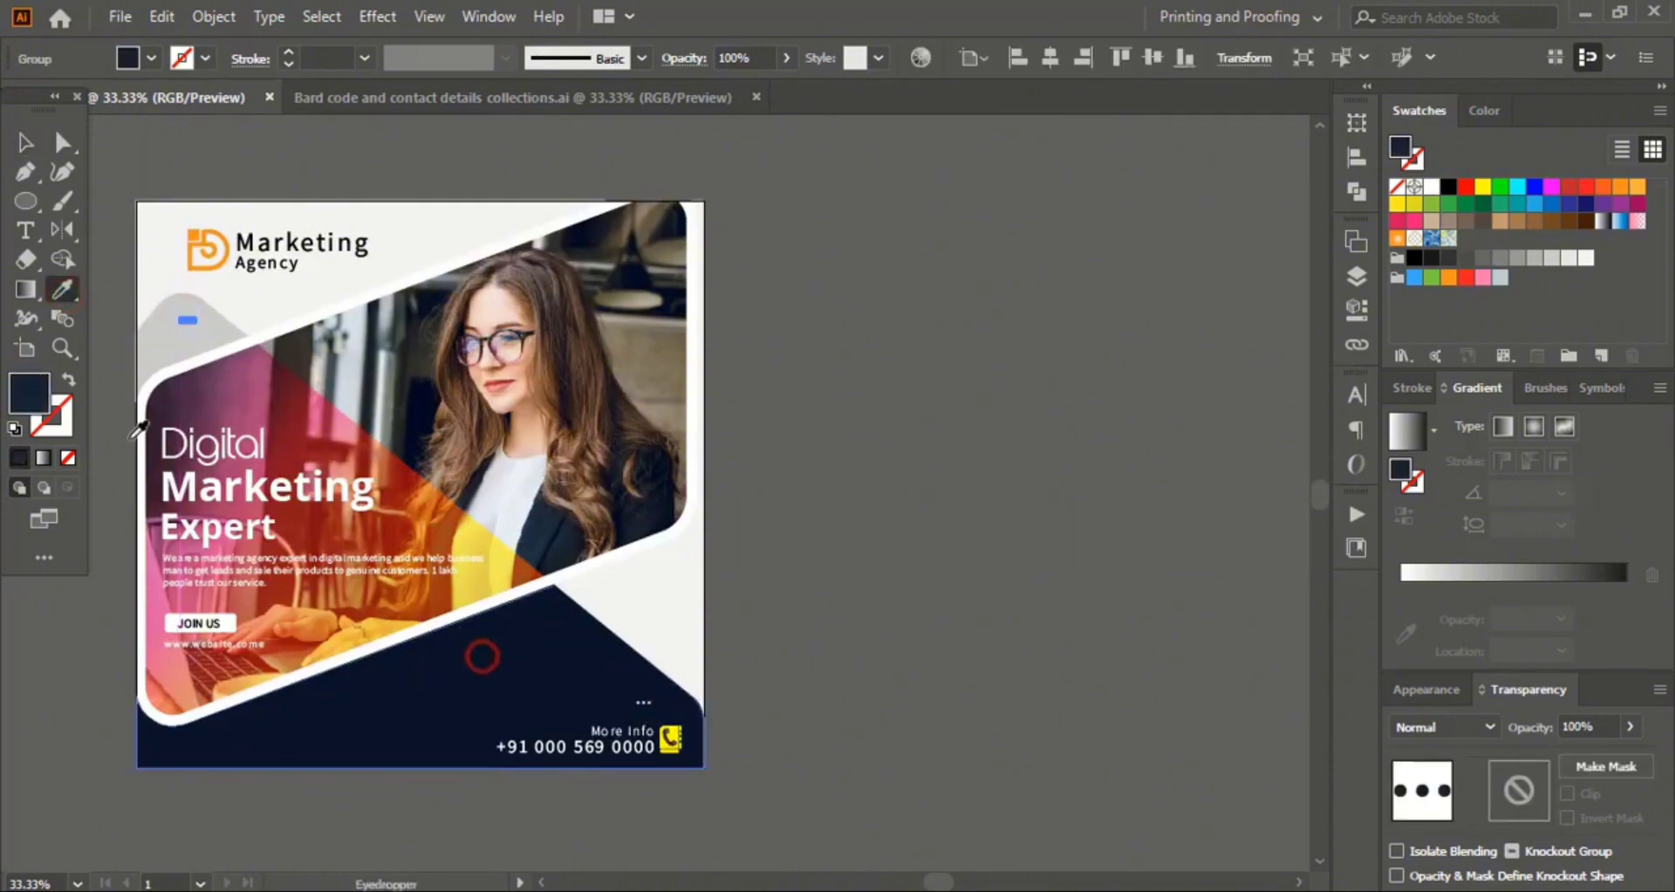
pyautogui.click(949, 518)
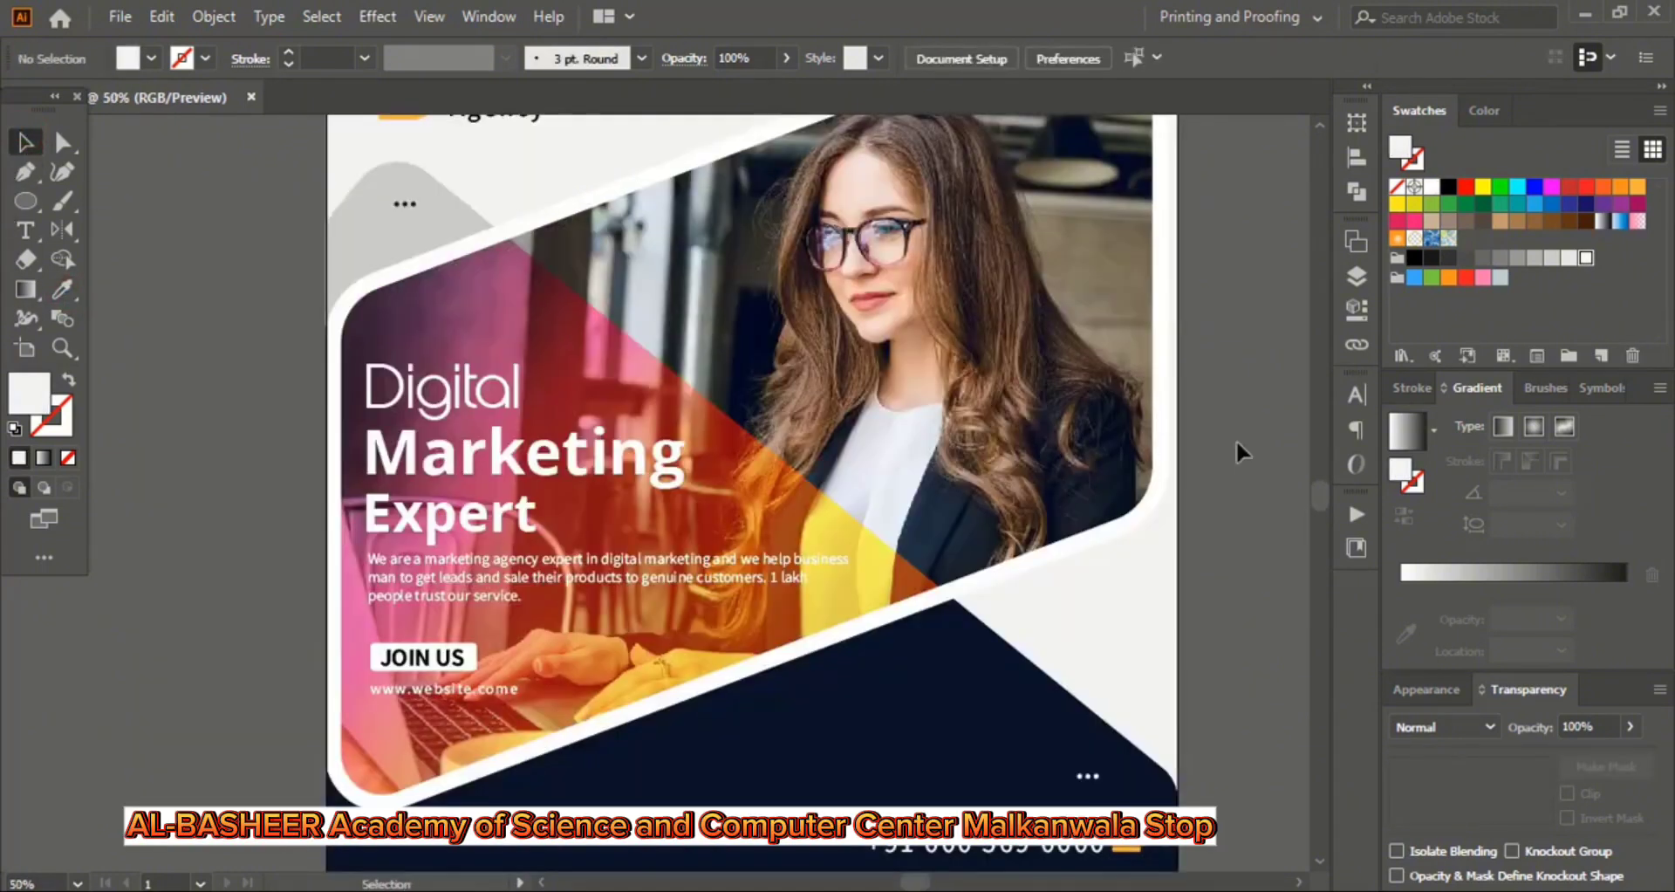
pyautogui.scroll(2, 1250, 453)
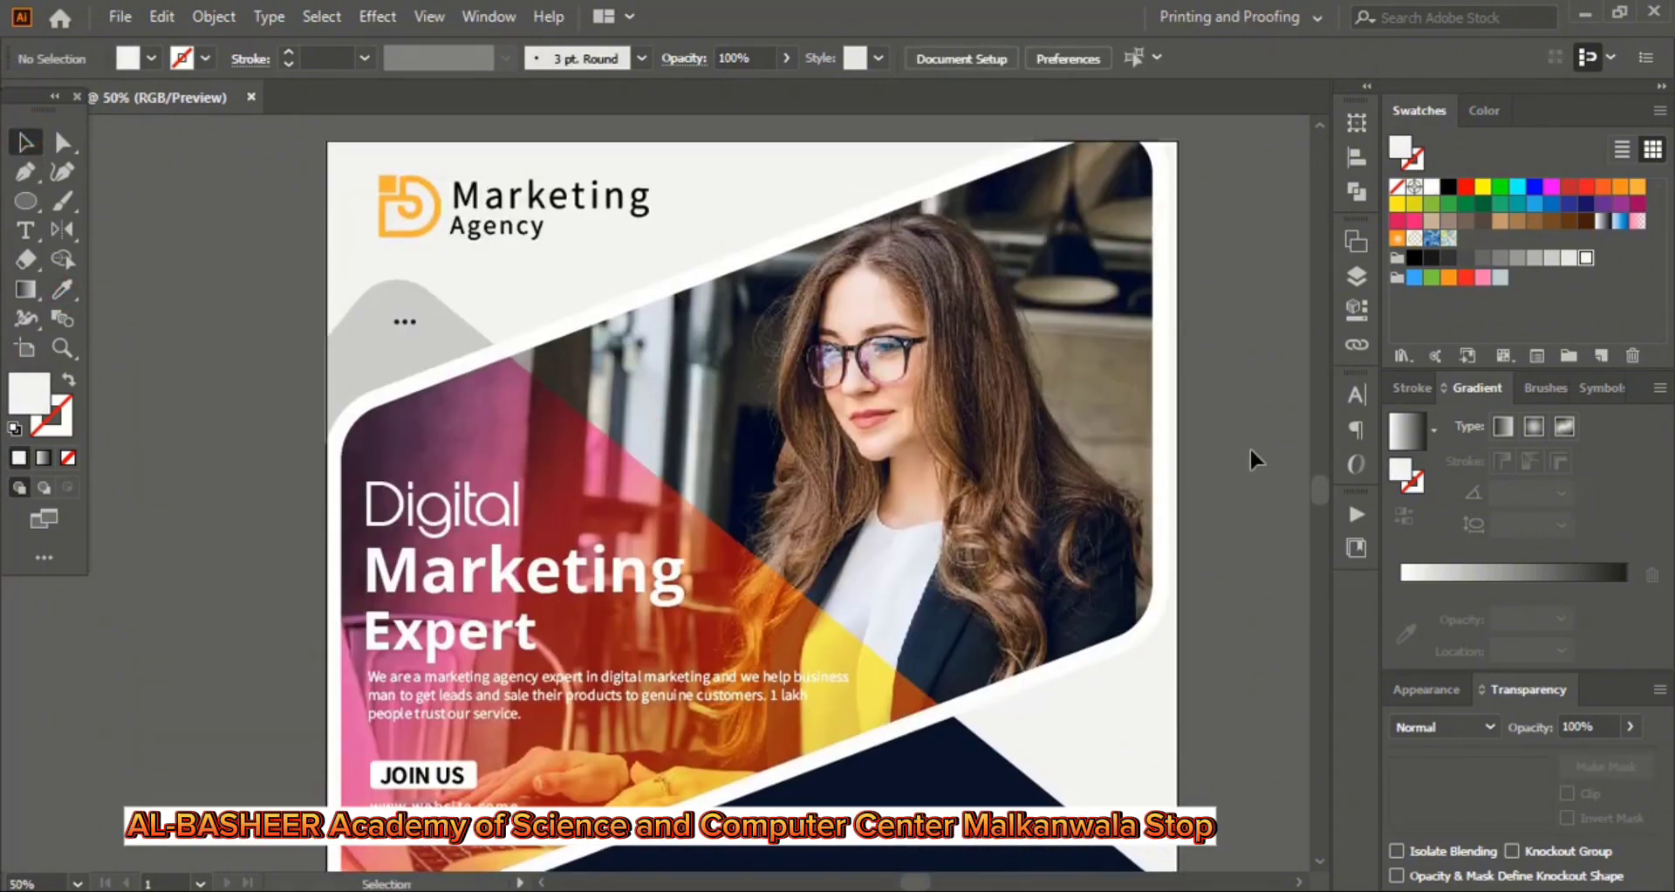